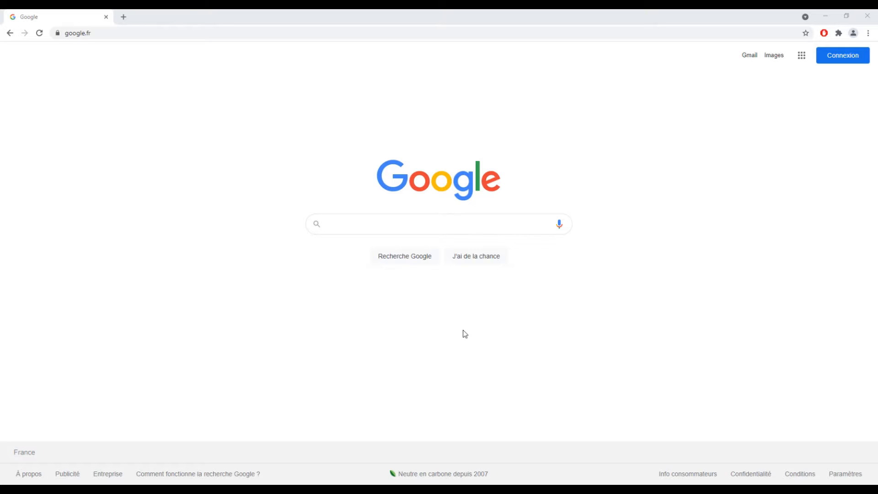
Search Google for "dafont" and open the DaFont font download site from the results.
click(351, 224)
text(dafont)
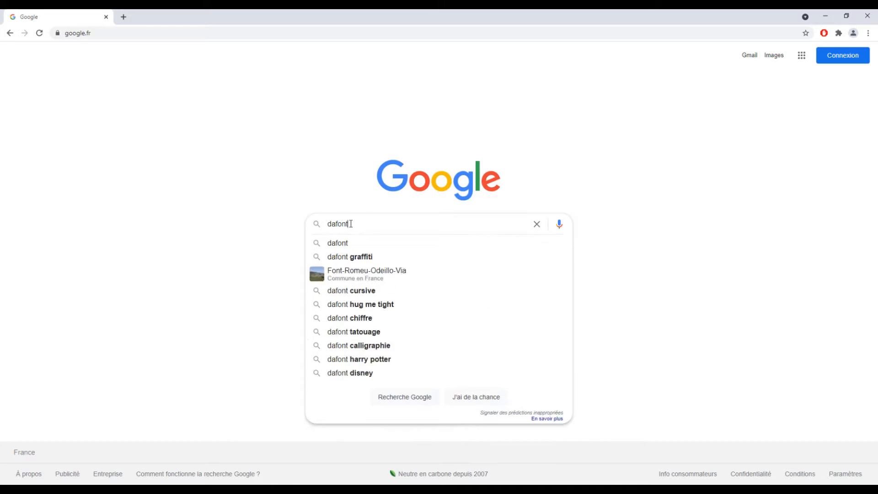
key(Return)
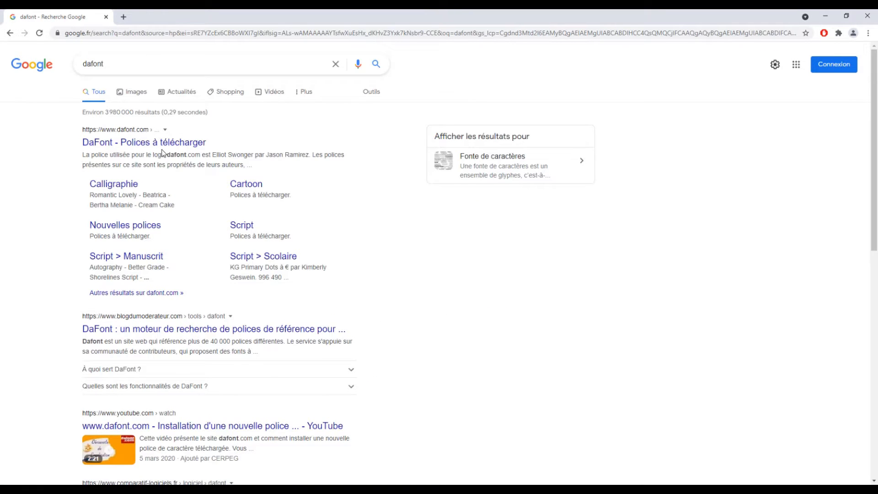
click(161, 144)
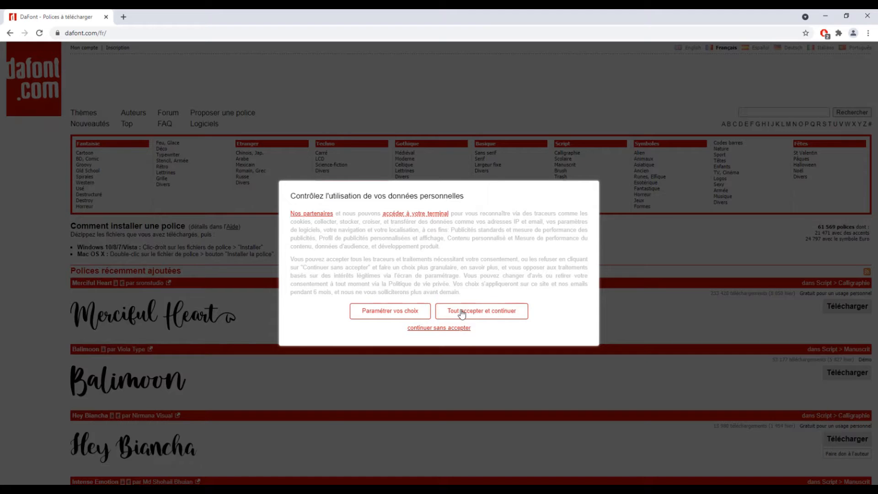
Accept all of DaFont's personal data tracking options and look over the recently added fonts on its home page.
click(504, 310)
scroll(344, 278, down, 5)
scroll(343, 278, up, 5)
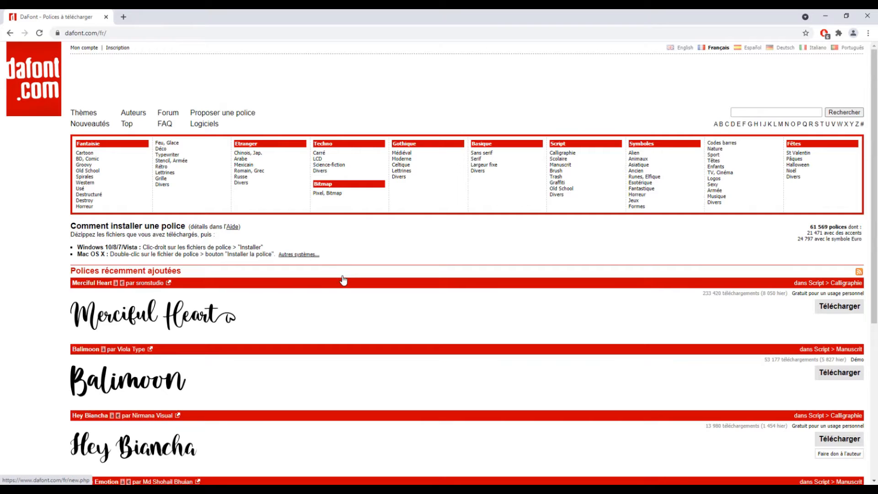
scroll(343, 279, down, 4)
scroll(270, 300, up, 4)
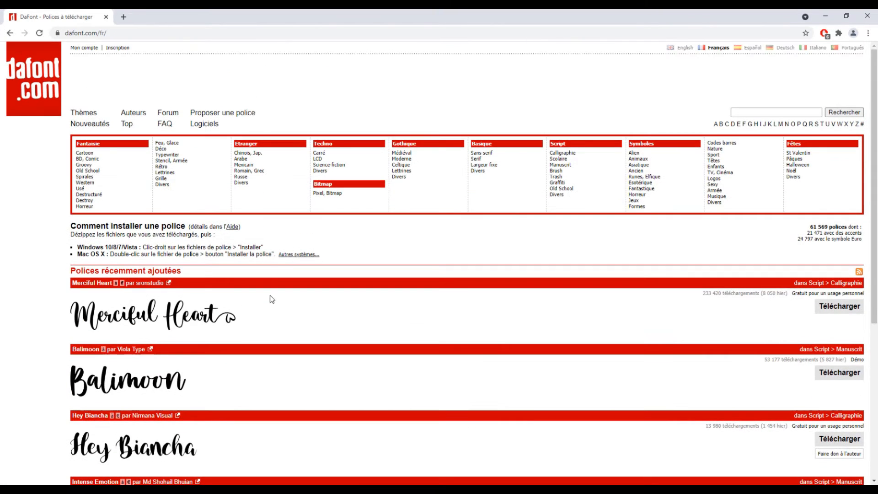
Search the web for "fontsquirrel", open the Font Squirrel site and look through its list of free fonts.
click(130, 33)
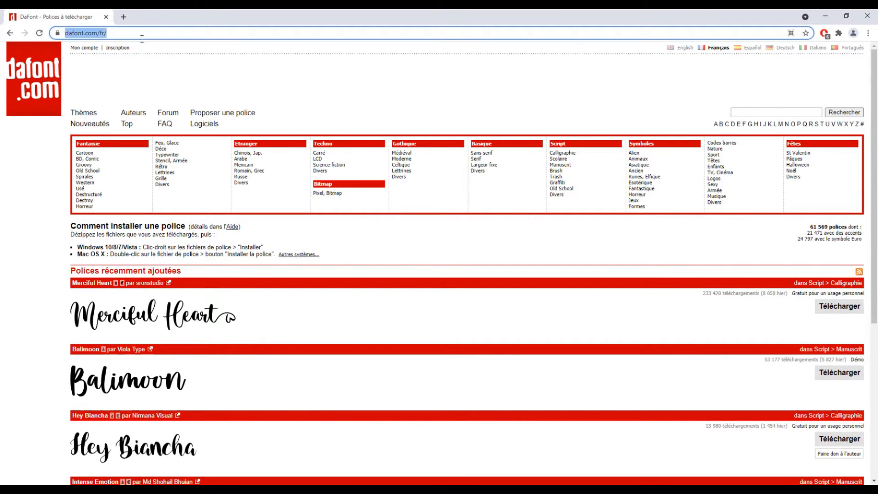
text(font)
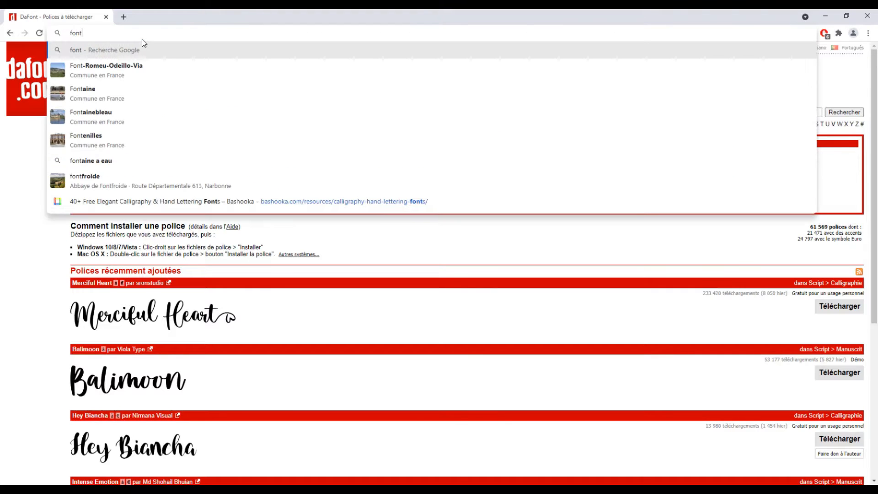
text(squirrel)
key(Return)
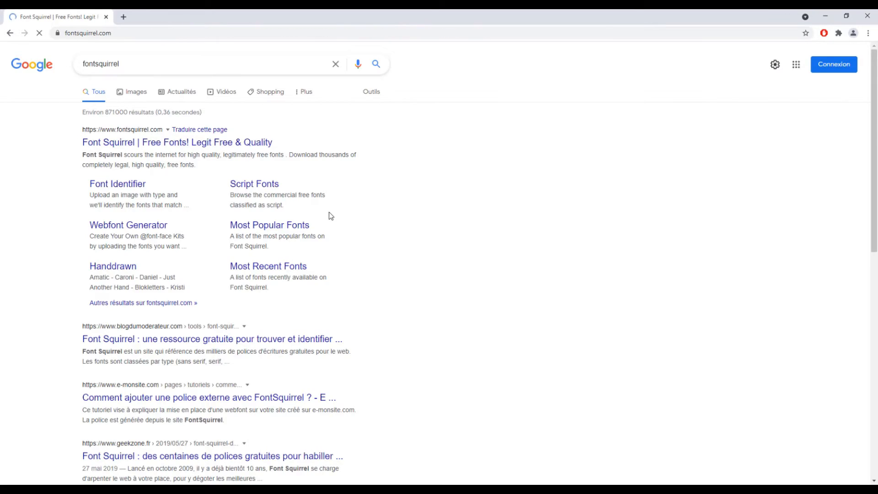
scroll(372, 270, down, 10)
scroll(373, 270, down, 4)
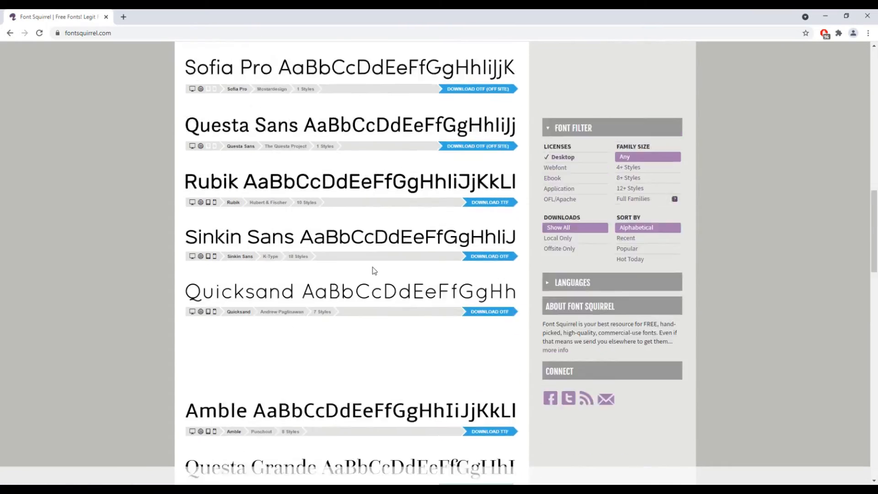
scroll(372, 269, up, 15)
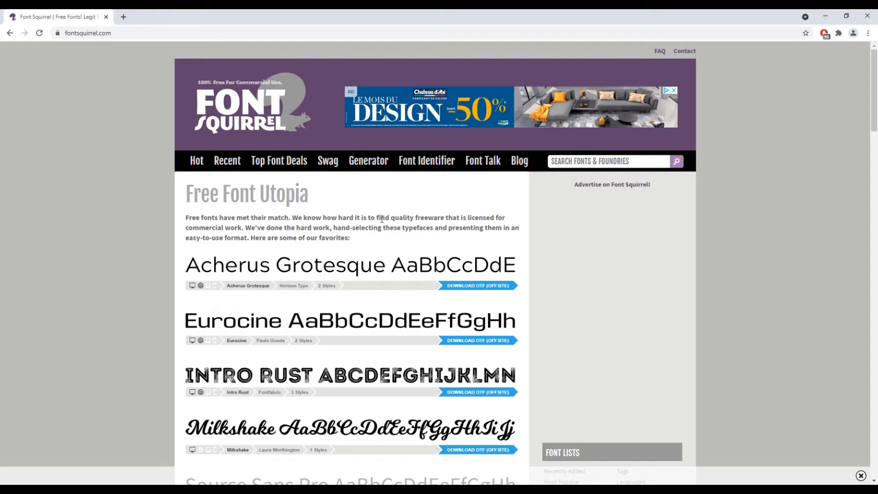
Search the web for "google fonts" and open the Google Fonts site.
click(198, 30)
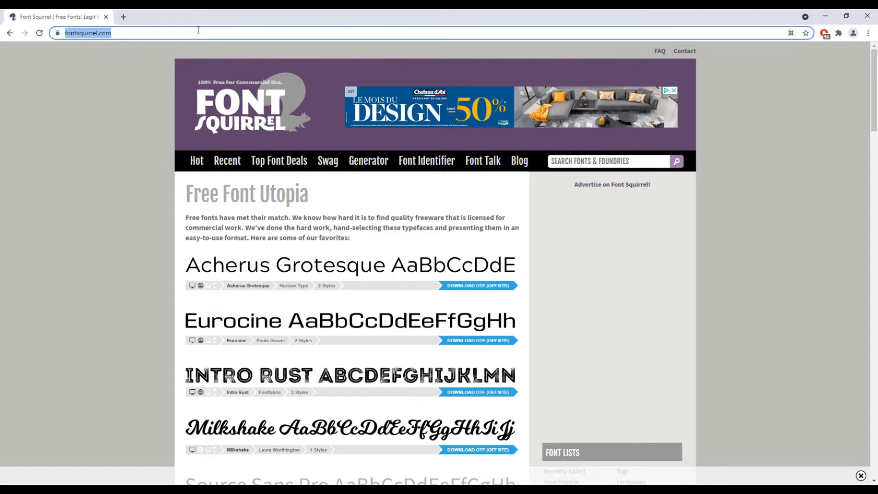
text(google )
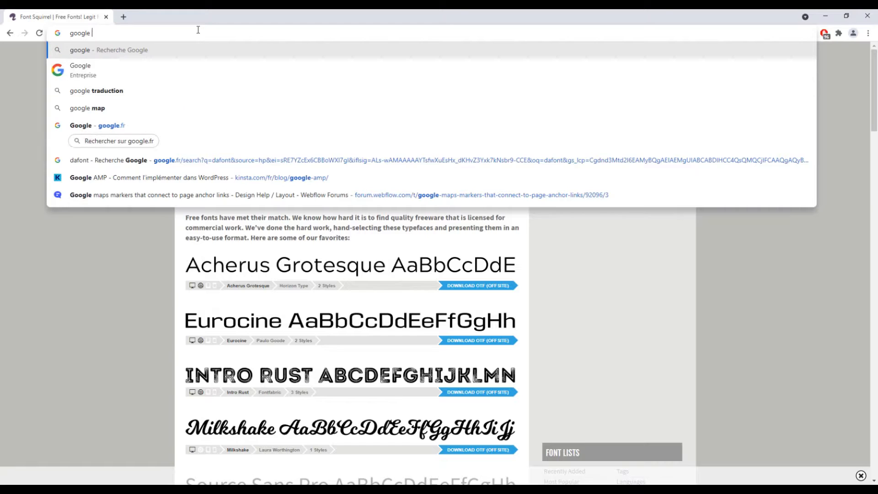
text(fonts)
key(Return)
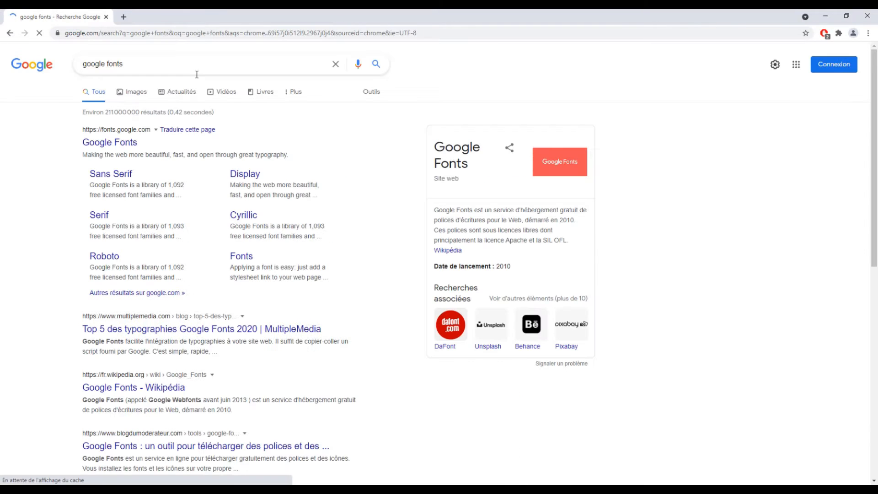
click(114, 143)
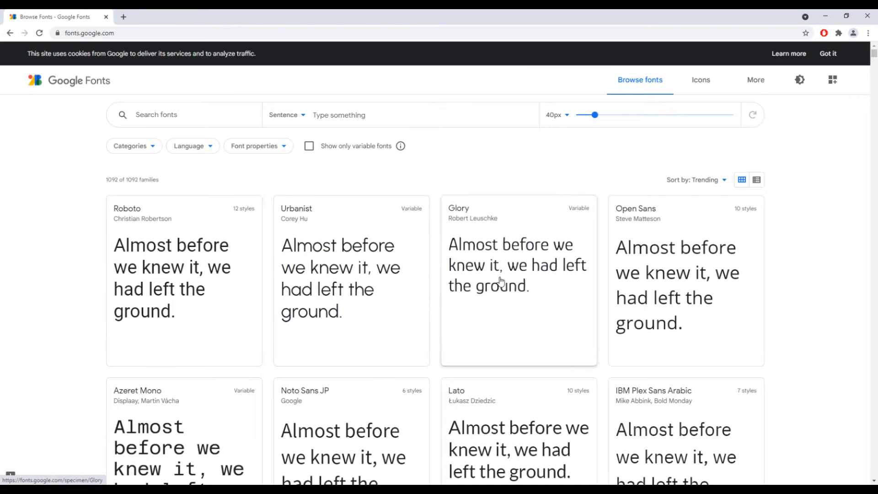
Open the Glory font family and examine the previews of its available styles.
click(506, 278)
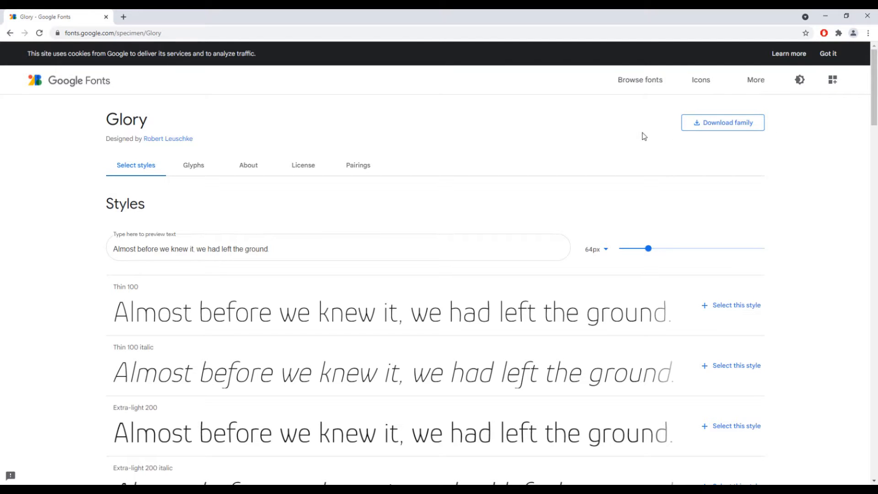
scroll(392, 240, down, 4)
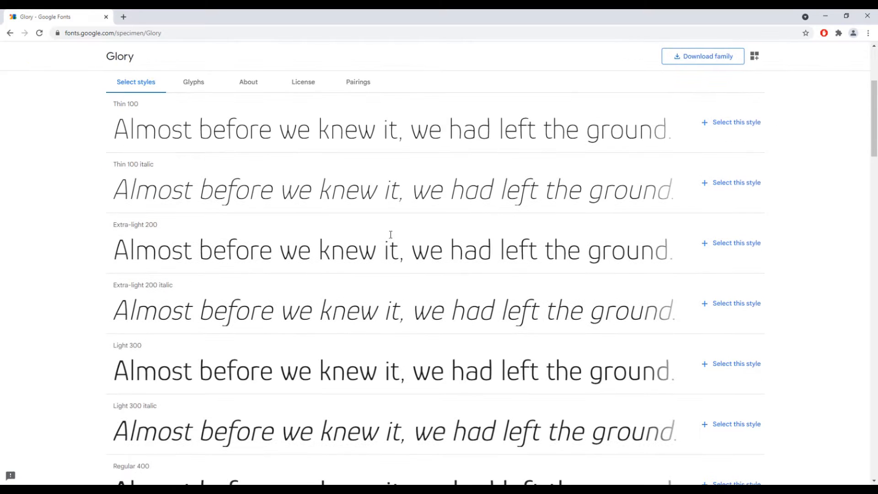
scroll(431, 332, up, 3)
scroll(431, 332, down, 1)
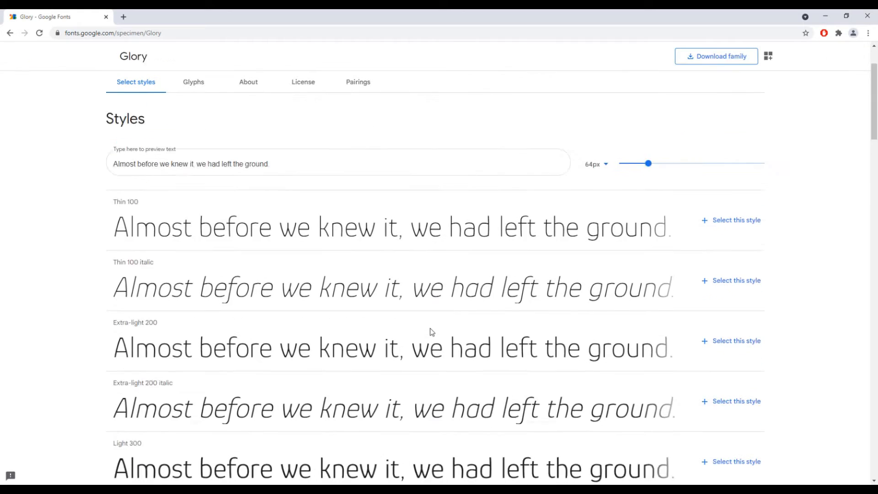
scroll(431, 332, down, 8)
scroll(375, 311, up, 9)
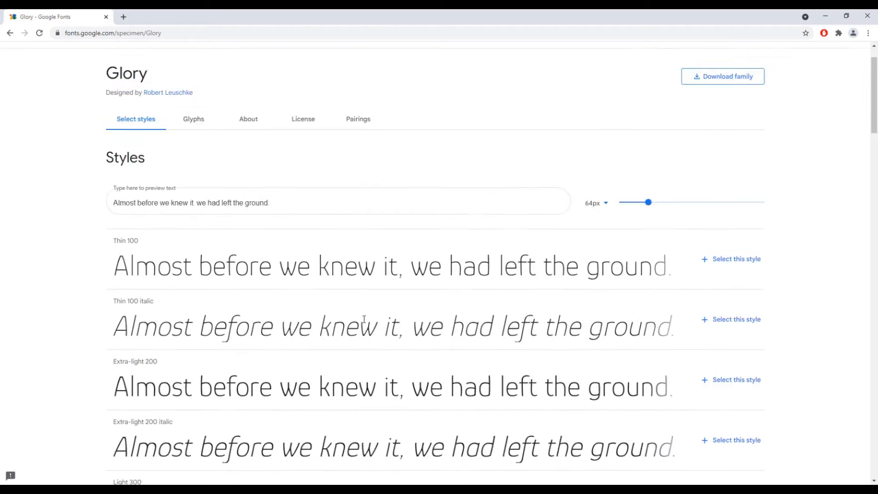
scroll(364, 319, up, 1)
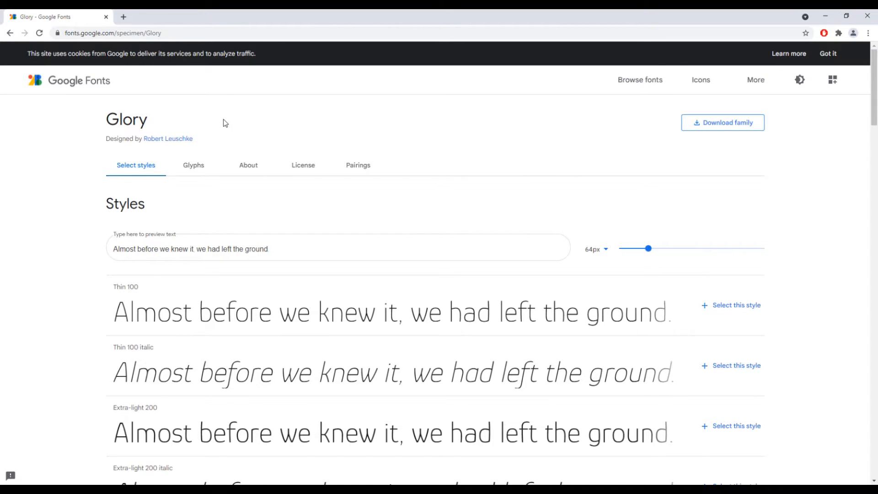
Search the web for "awwwwards" and open the Awwwards website.
click(173, 34)
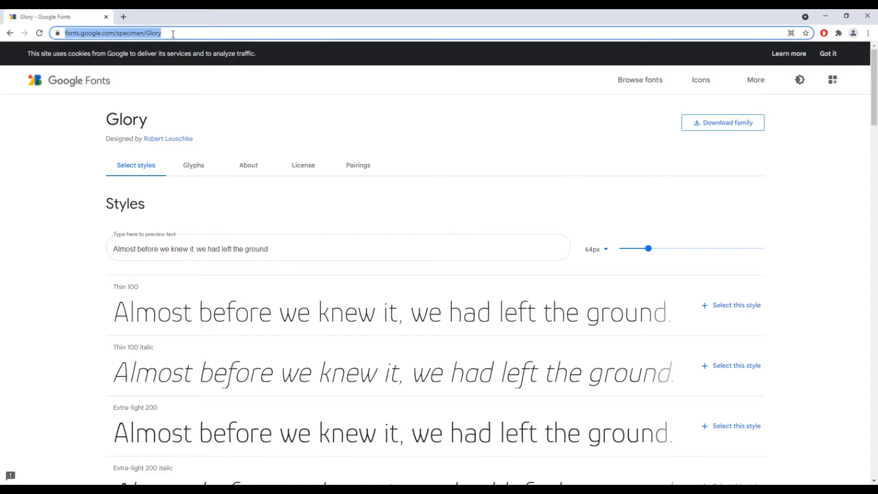
text(awwwwards)
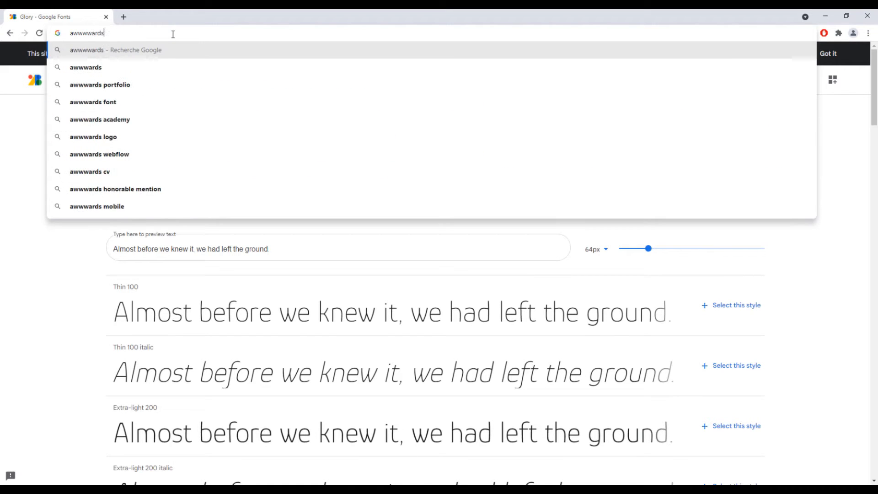
key(Return)
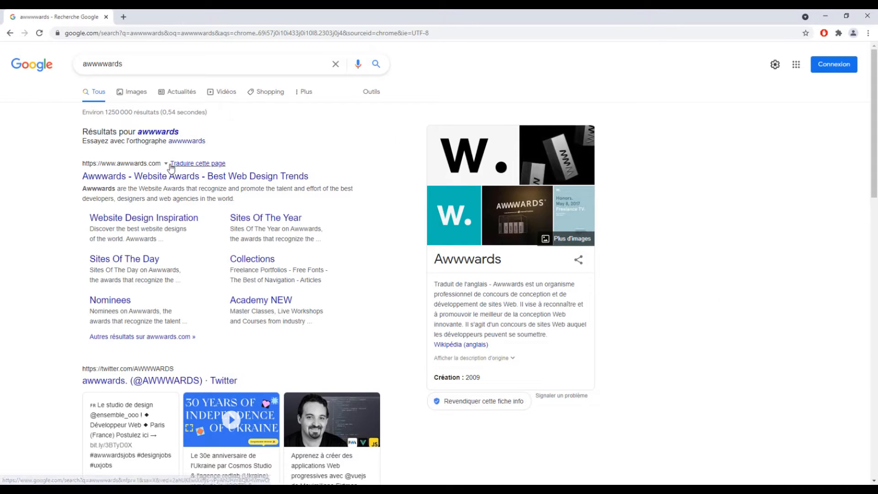
click(101, 178)
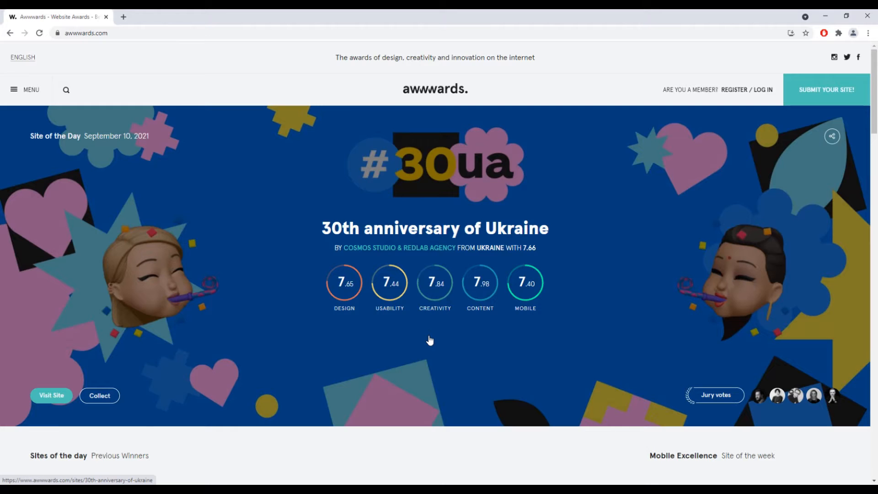
Look through the Awwwards home page, including previous Sites of the Day, nominees, academy courses and the agency directory.
scroll(429, 340, down, 7)
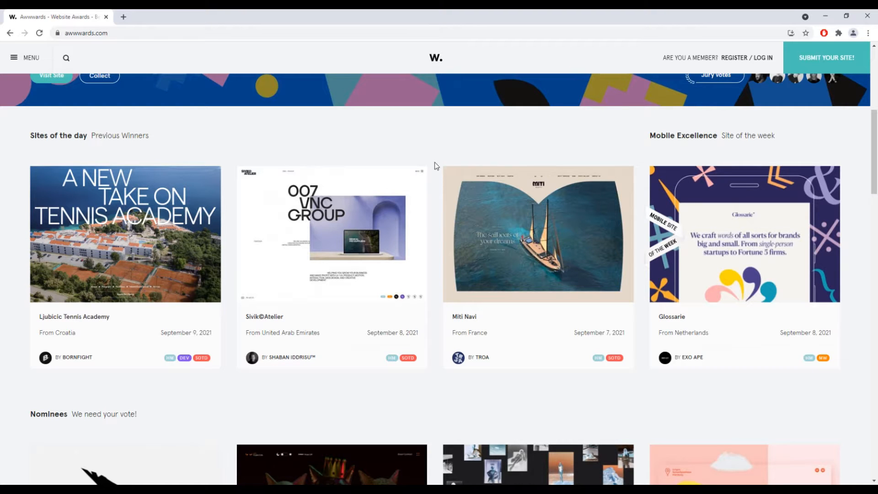
scroll(434, 165, down, 5)
scroll(434, 175, down, 1)
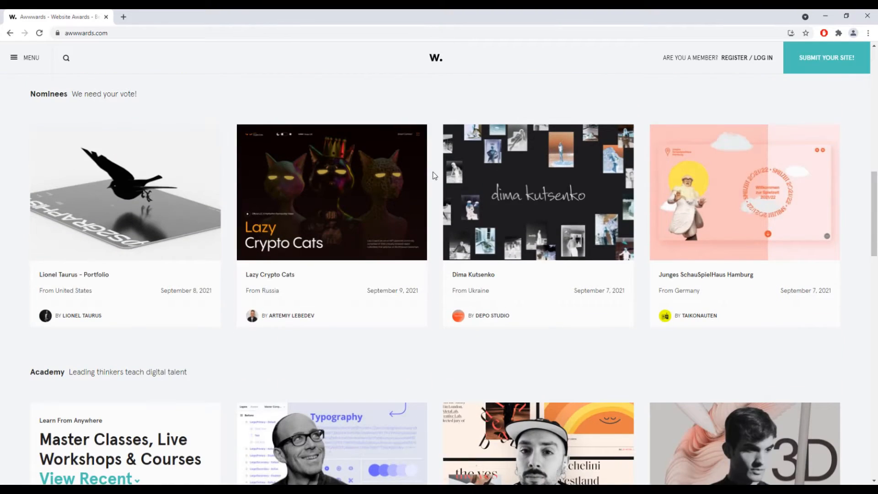
scroll(435, 175, down, 4)
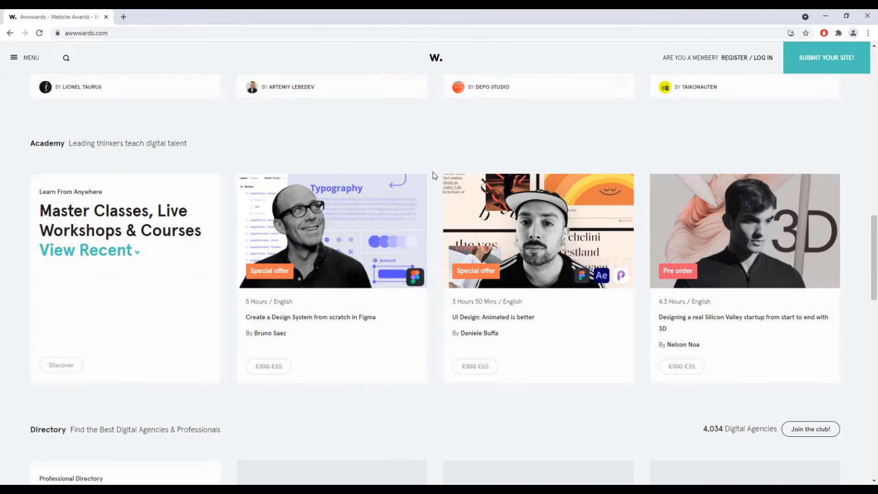
scroll(434, 175, down, 2)
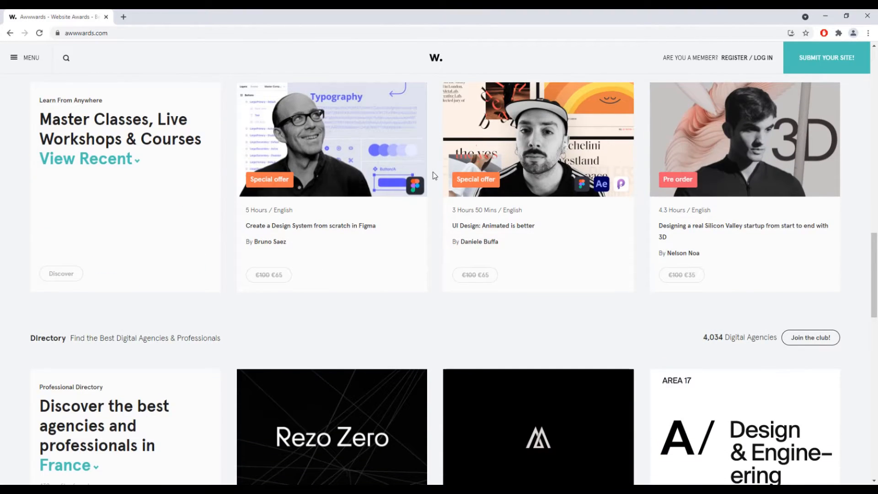
scroll(434, 175, up, 15)
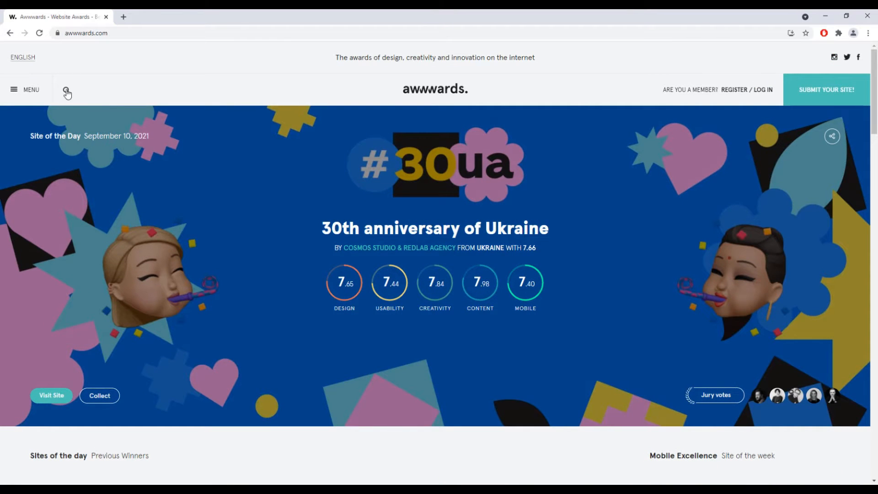
Search Awwwards for "free fonts" and browse the matching websites, collections and font elements.
click(67, 91)
text(frre)
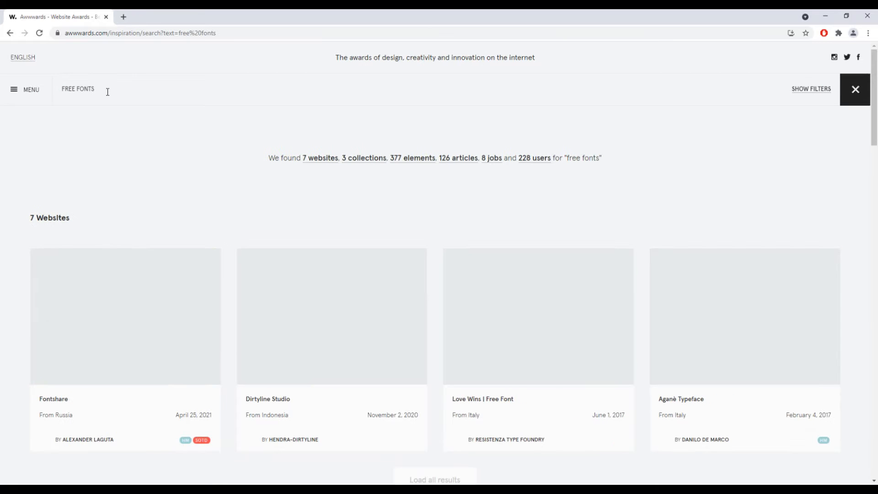
scroll(443, 212, down, 13)
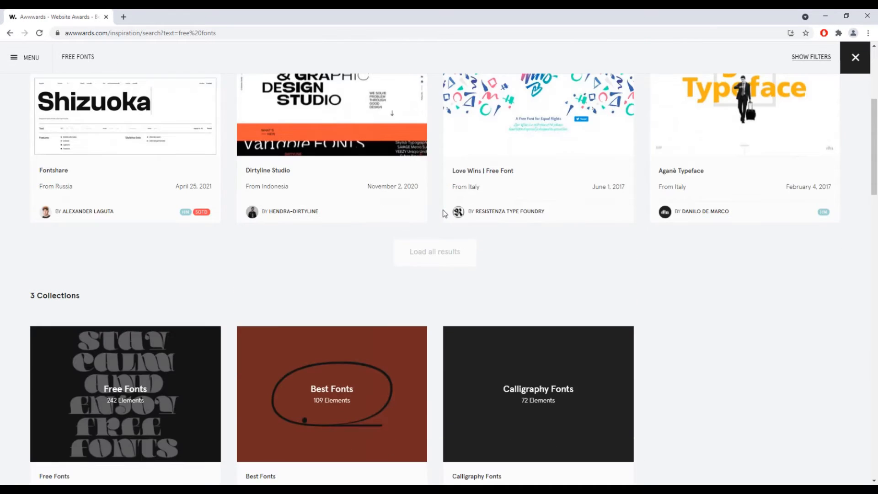
scroll(442, 212, down, 2)
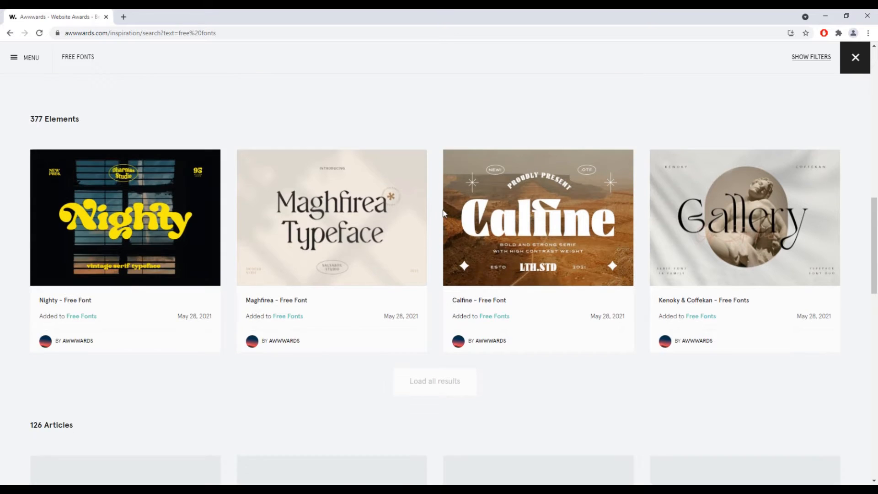
scroll(443, 213, up, 1)
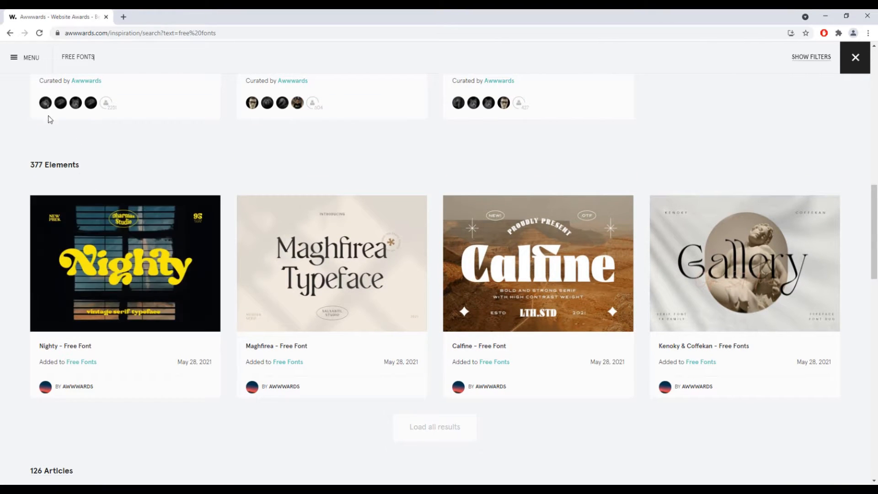
Leave the Awwwards search results and go to google.fr.
click(9, 33)
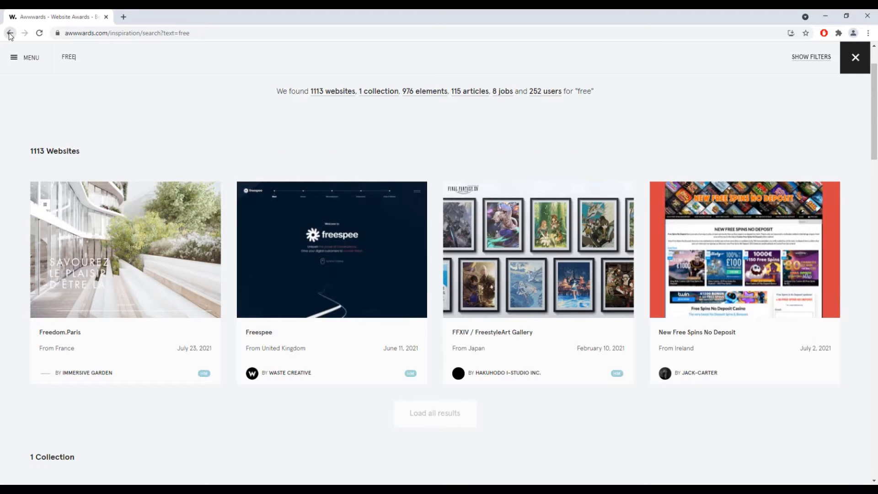
click(93, 33)
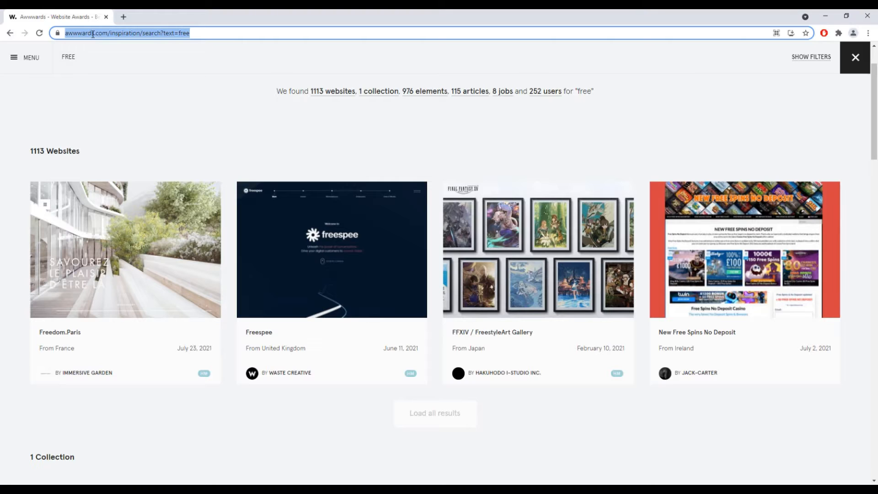
text(google.fr)
key(Return)
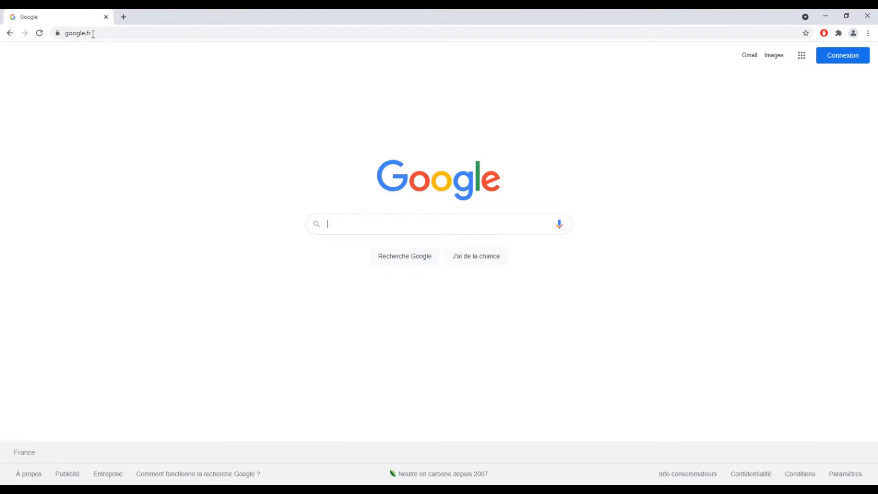
Search Google for "free fonts awwwards" and open the Awwwards article "100 Best Free Fonts for Designers in 2021".
click(329, 222)
text(free fo)
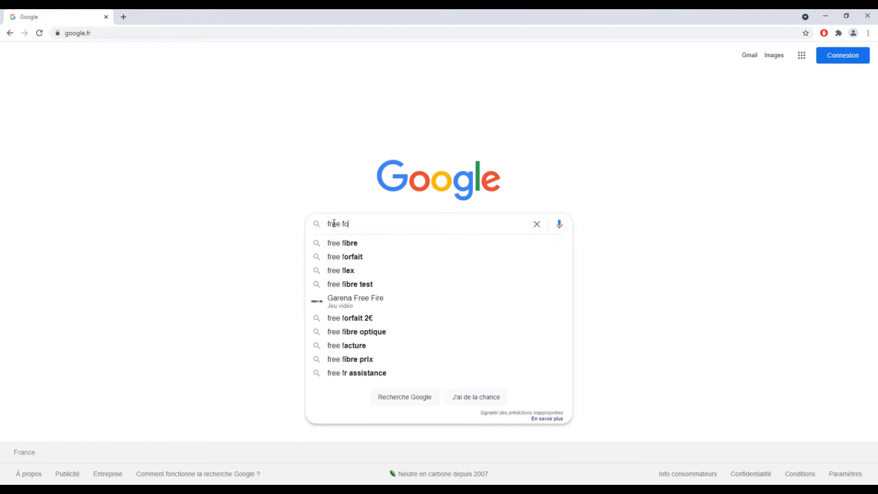
text(nts awwwards)
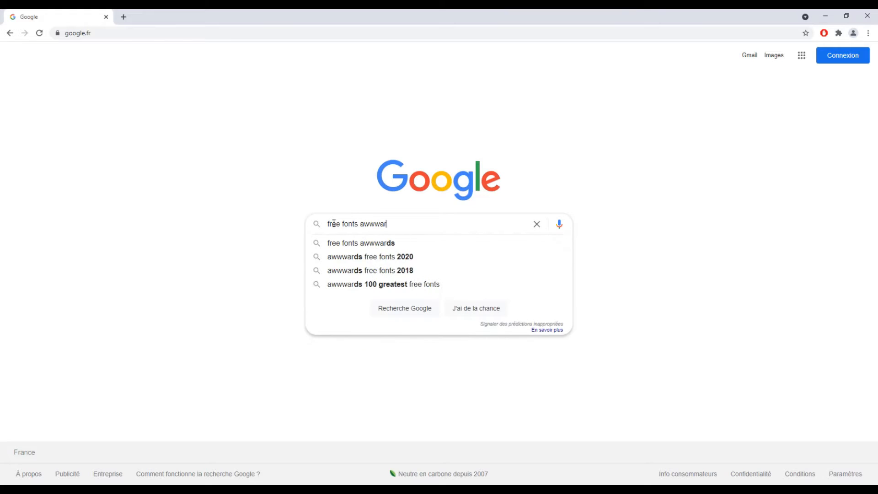
key(Return)
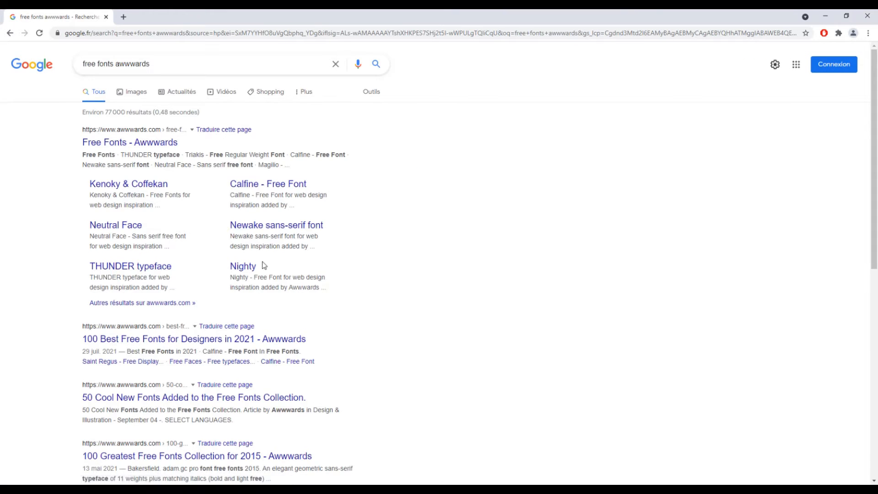
scroll(265, 265, down, 3)
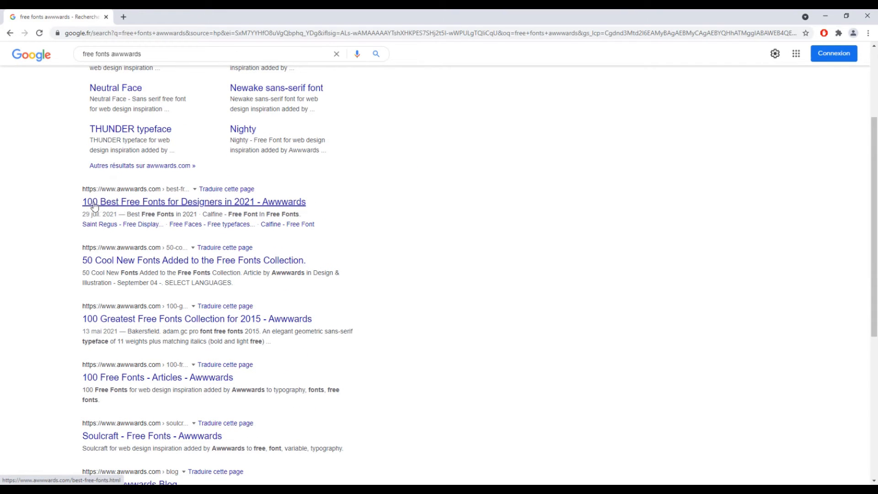
click(269, 206)
Browse the font previews in the Awwwards 2021 free fonts article, dismissing the recommended course pop-up.
scroll(510, 267, down, 20)
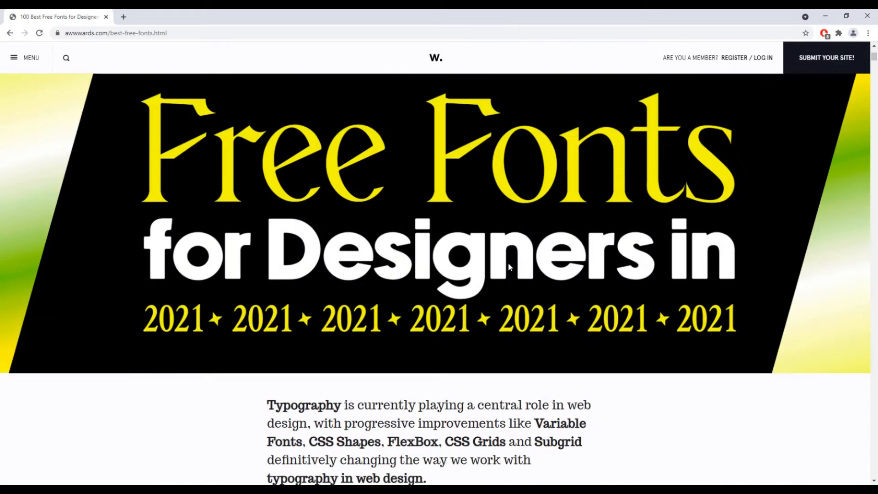
scroll(509, 268, down, 4)
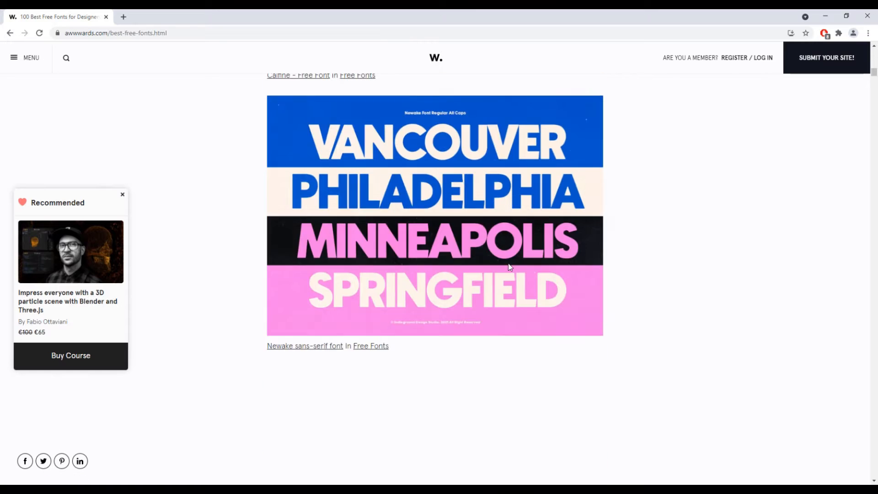
drag(874, 73, 874, 92)
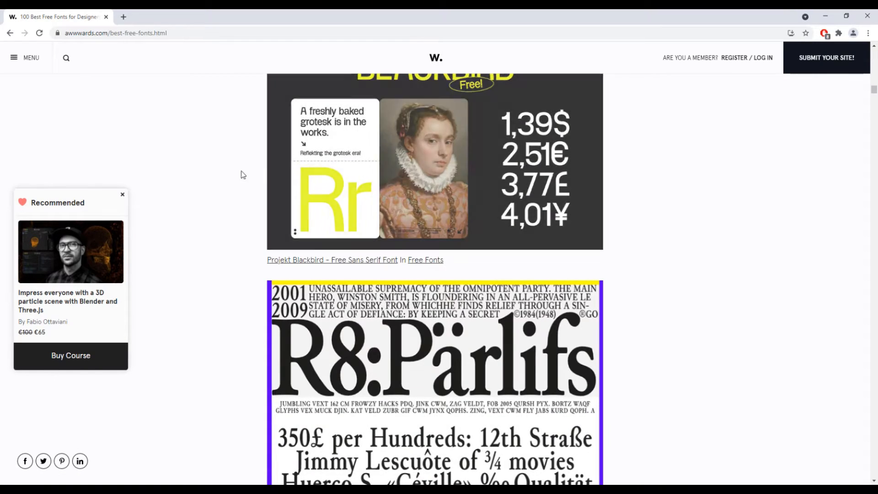
click(123, 195)
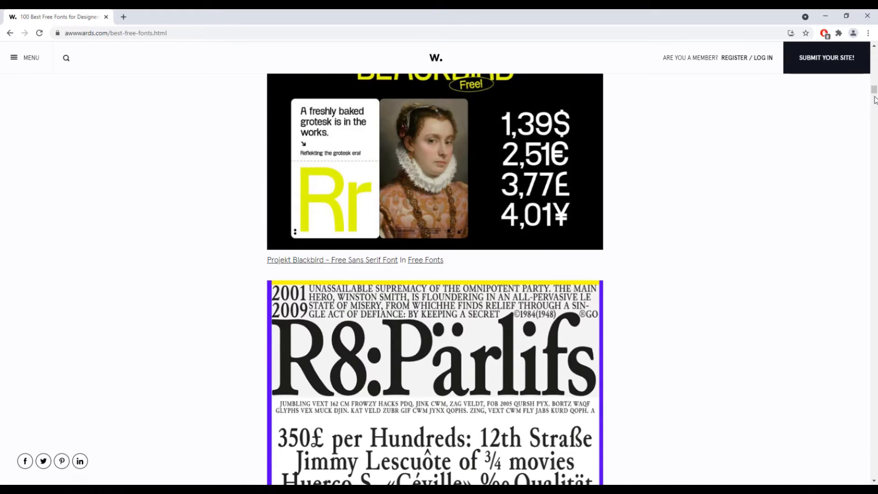
drag(874, 91, 874, 96)
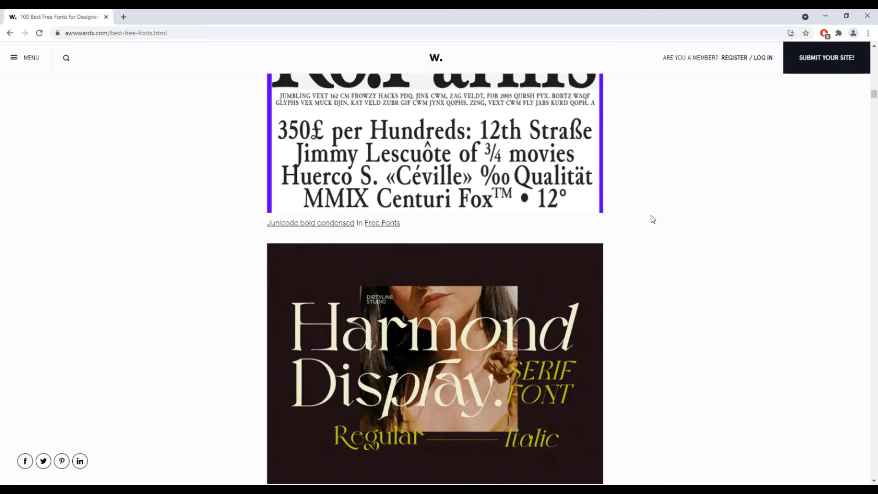
scroll(652, 219, down, 20)
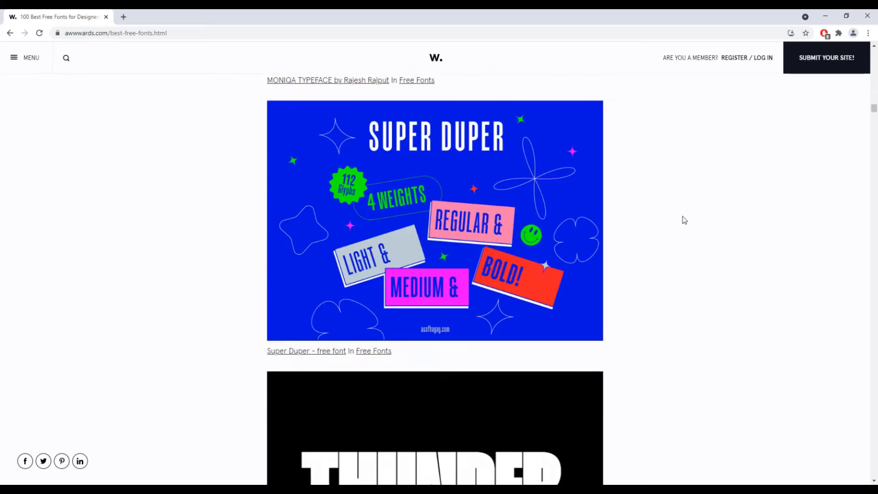
scroll(684, 220, down, 5)
drag(874, 112, 873, 257)
scroll(640, 194, down, 4)
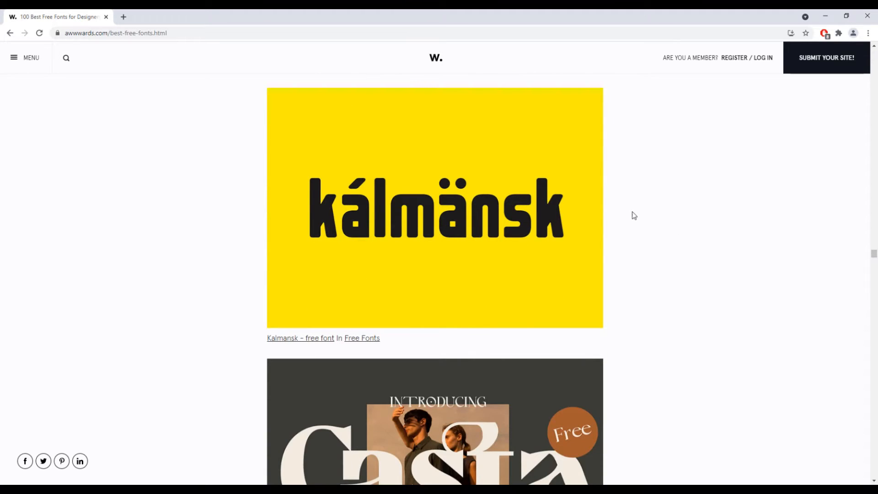
scroll(637, 218, up, 1)
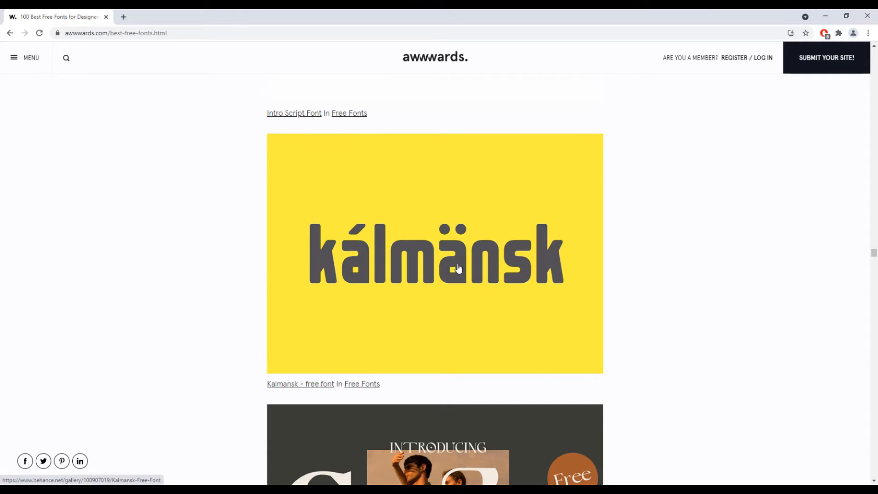
Open the Kalmansk free font on Behance, accept all cookies and look through its description, glyph set, sample visuals and download links.
click(429, 259)
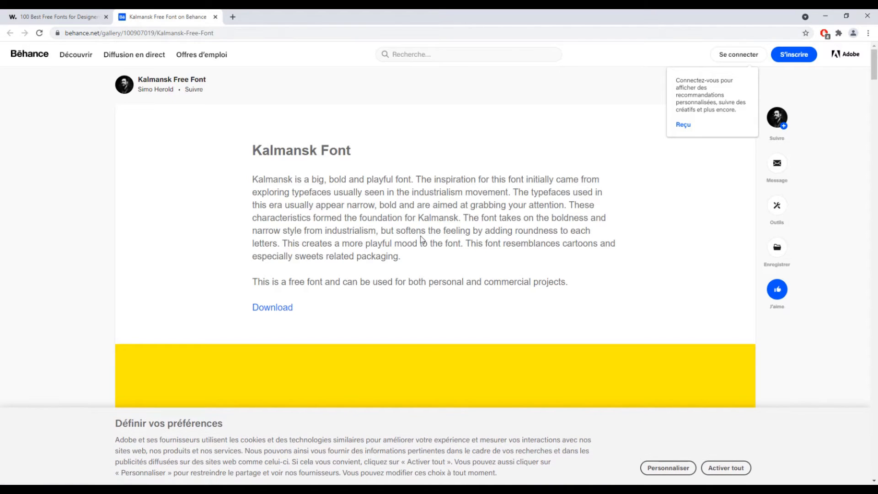
click(713, 469)
scroll(490, 232, down, 14)
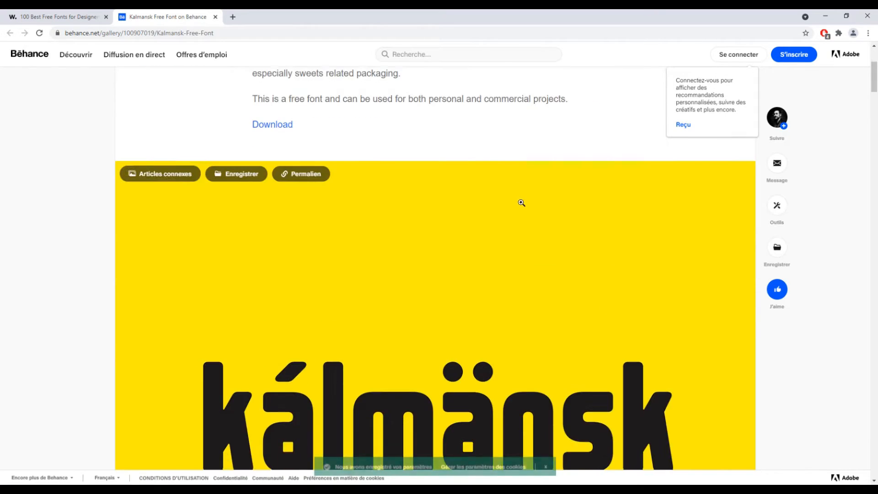
scroll(500, 212, down, 10)
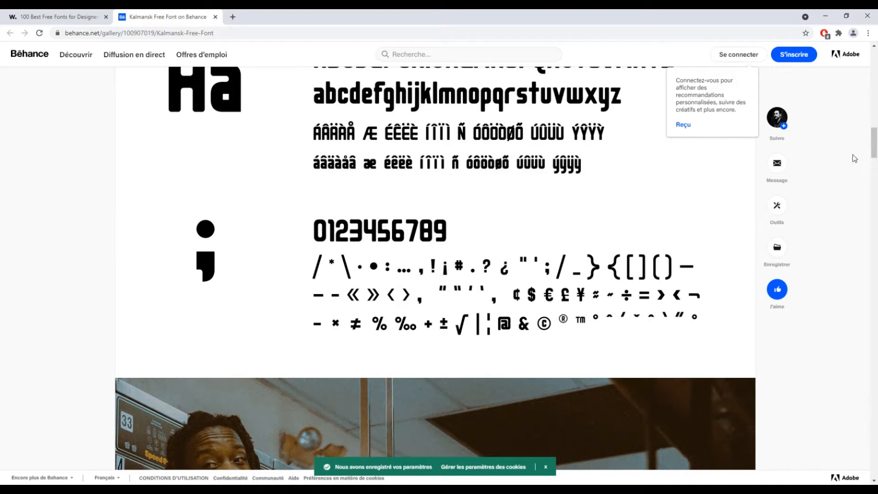
scroll(366, 214, up, 3)
scroll(365, 214, down, 12)
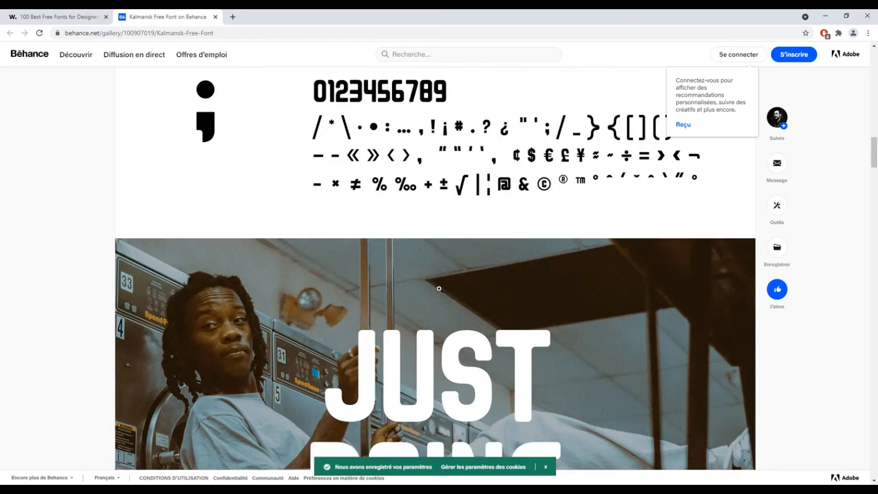
scroll(448, 320, down, 18)
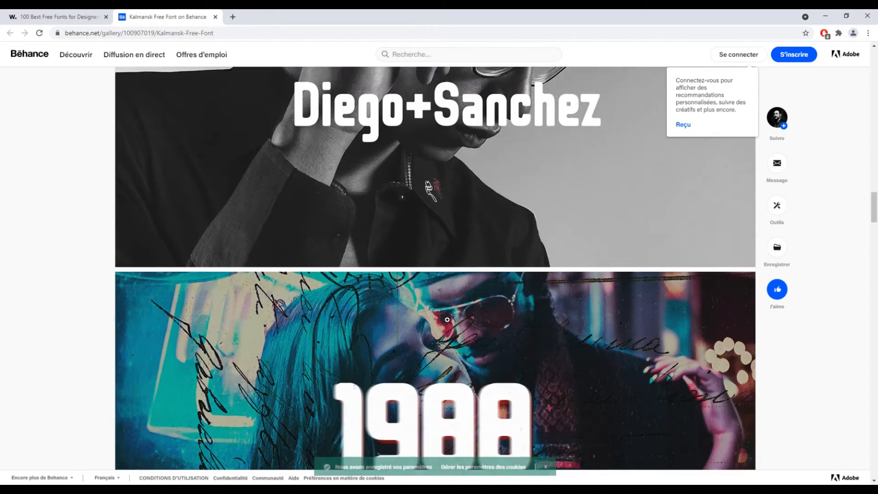
scroll(549, 319, down, 4)
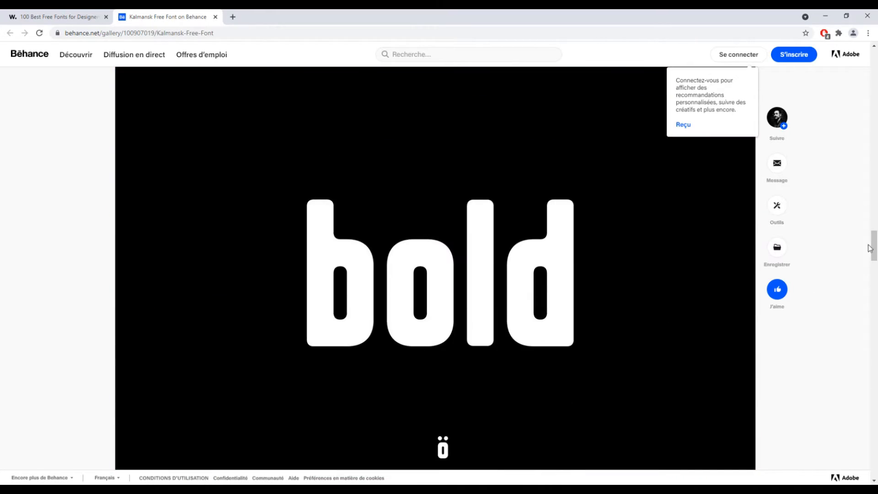
drag(867, 245, 851, 407)
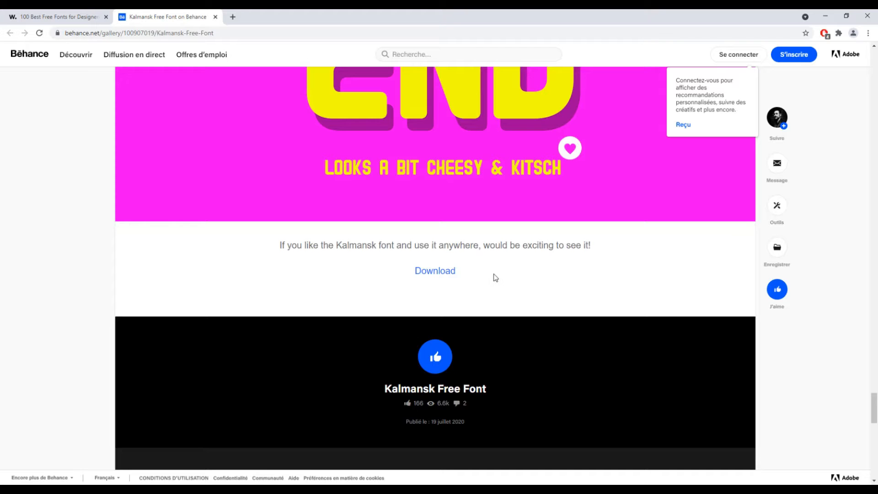
drag(873, 405, 873, 69)
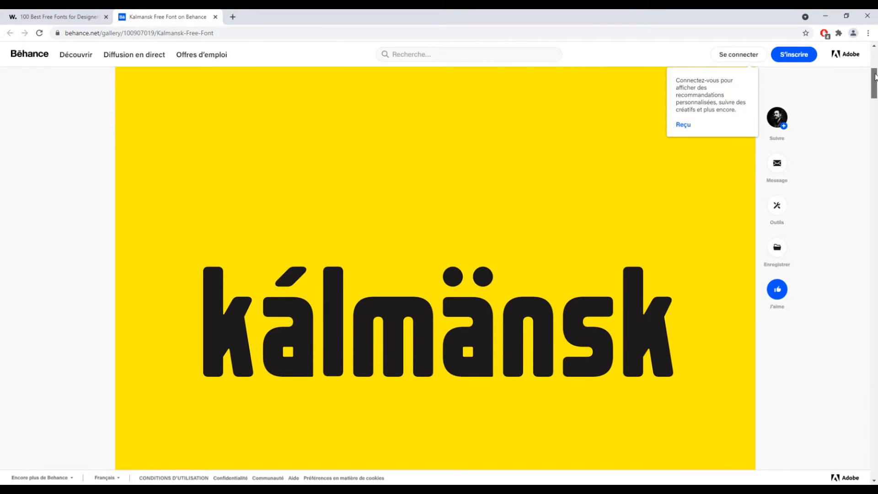
scroll(482, 392, down, 1)
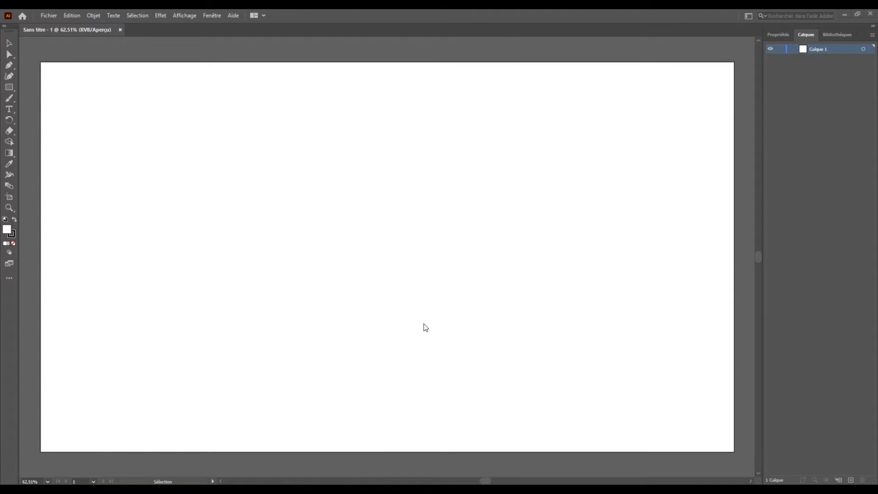
click(49, 15)
click(62, 26)
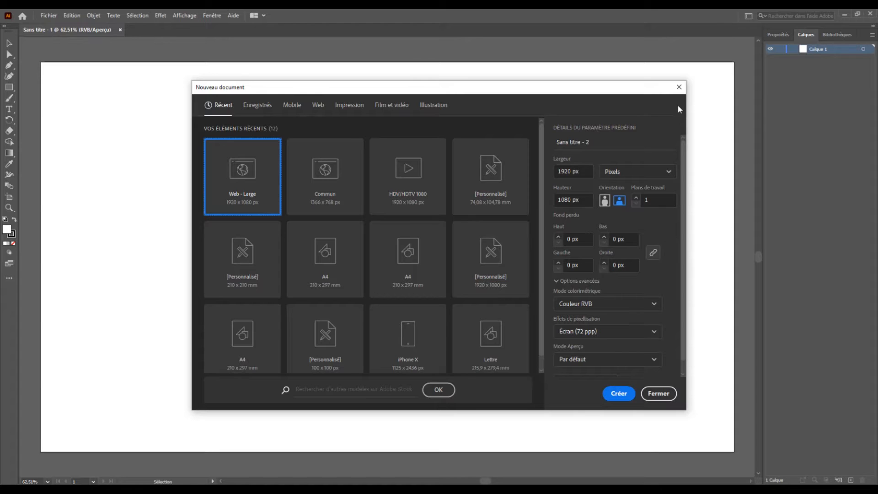
click(679, 88)
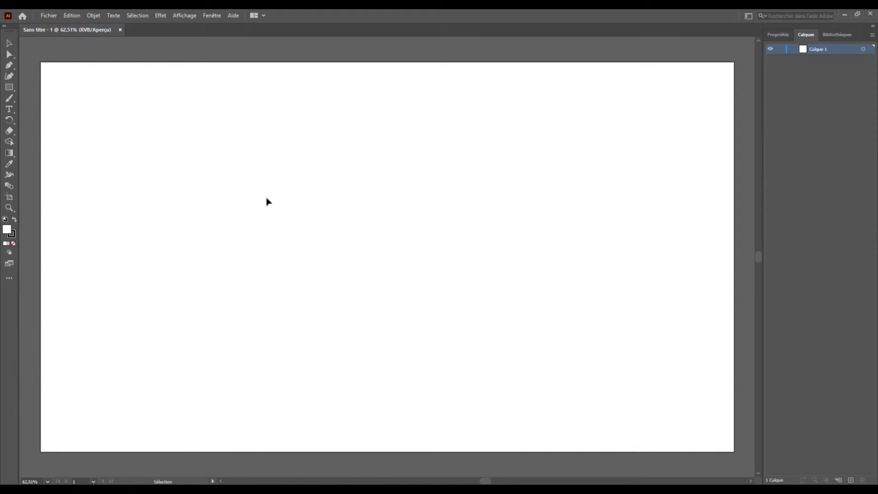
Display the document grid on the blank artboard in Illustrator.
click(188, 16)
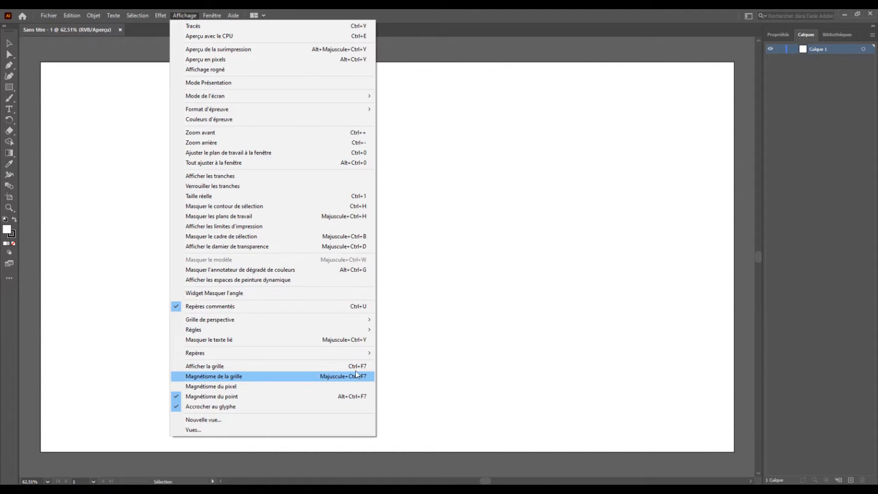
click(247, 366)
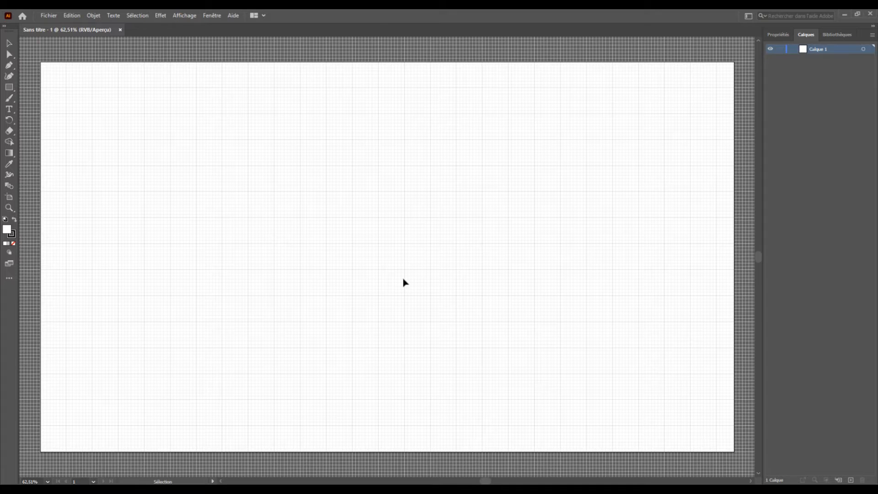
key(ctrl+quotedbl)
key(ctrl+quotedbl)
key(ctrl+quotedbl)
key(ctrl+quotedbl)
key(ctrl+plus)
key(ctrl+plus)
key(ctrl+plus)
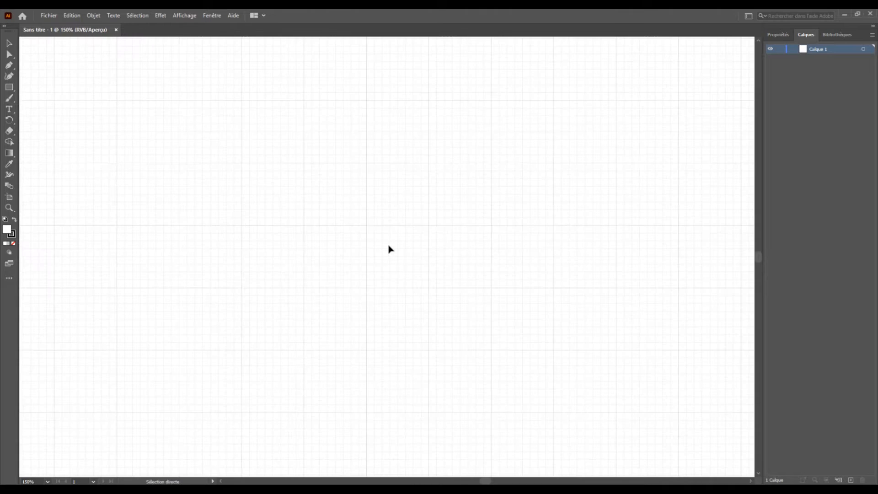
Add a "Lorem ipsum" point text with the Type tool and move it slightly up and to the left on the artboard.
key(v)
click(10, 110)
click(294, 241)
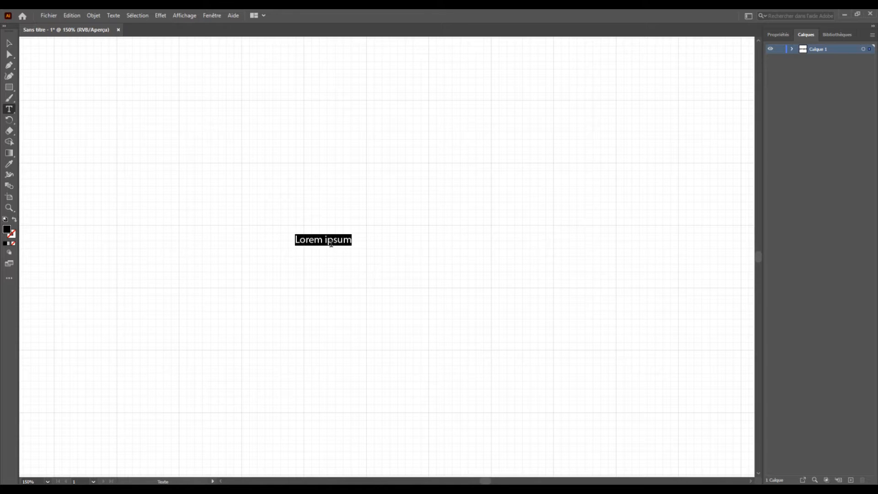
click(9, 44)
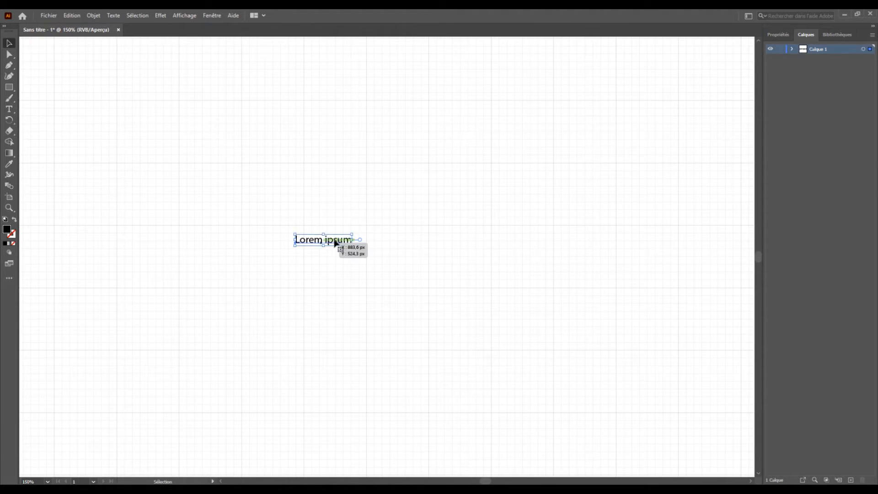
drag(336, 241, 299, 212)
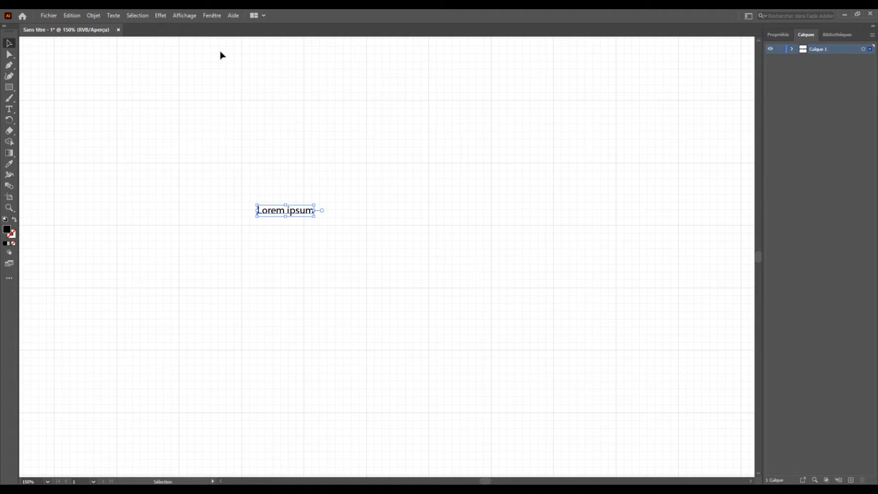
Try font sizes of 72 pt and 60 pt on the "Lorem ipsum" text, and set it back to 12 pt.
click(779, 35)
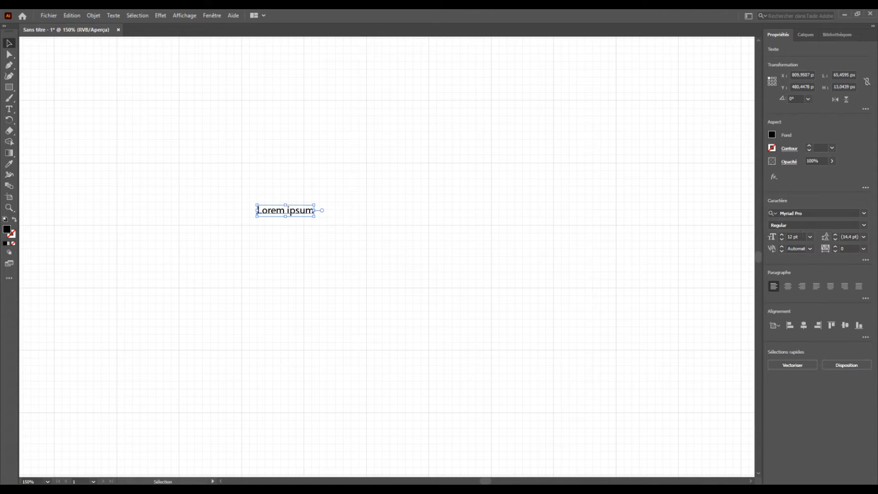
click(809, 238)
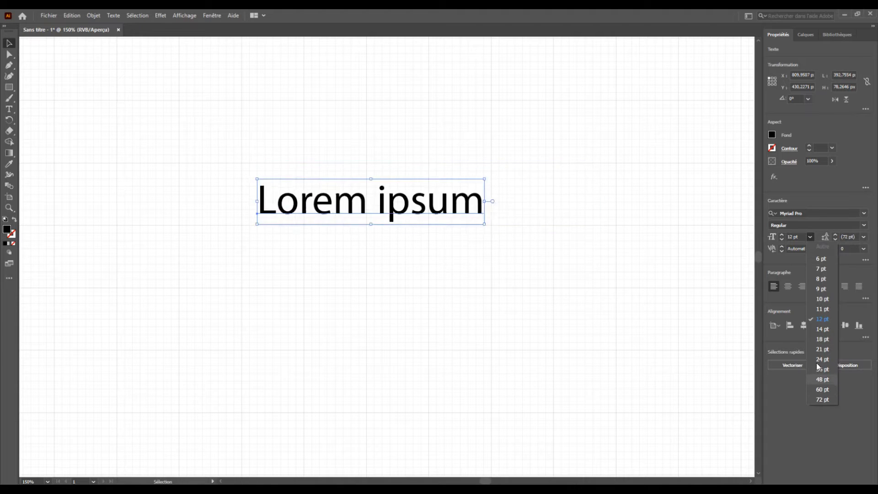
click(822, 399)
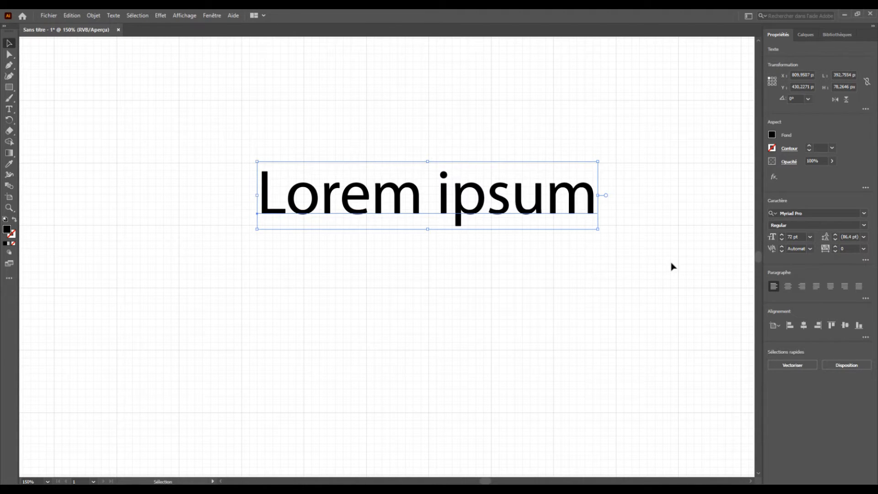
key(ctrl+z)
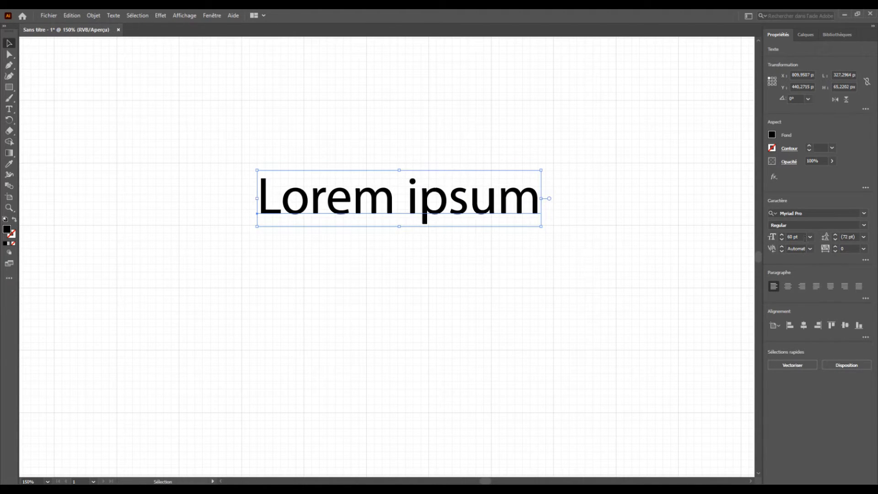
click(809, 237)
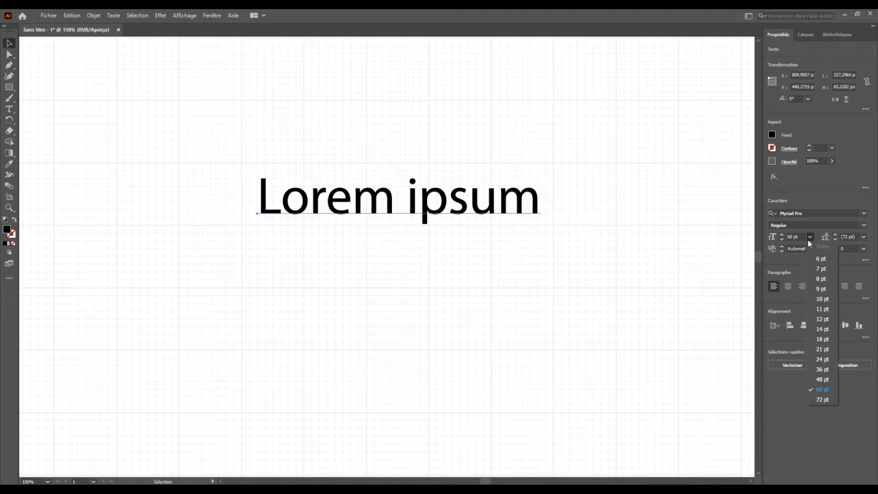
click(818, 317)
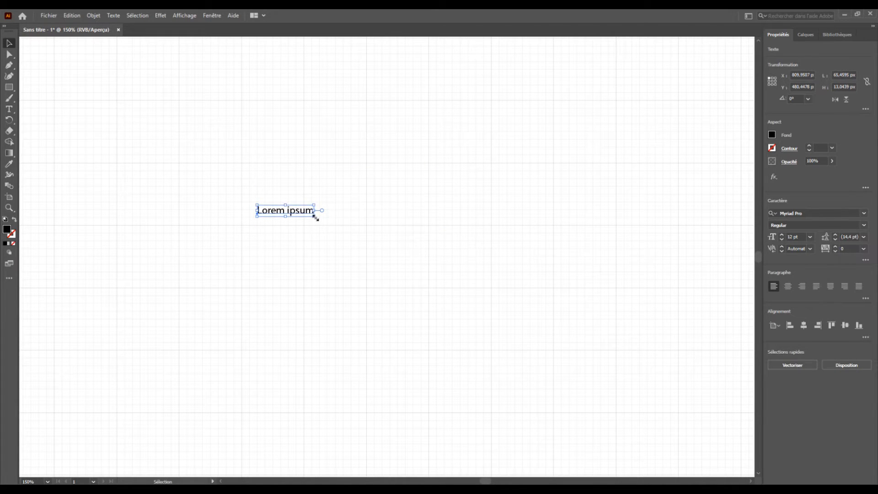
Scale the "Lorem ipsum" text up to about 53 pt, move it lower on the artboard and set its font to Kalmansk.
drag(315, 217, 409, 253)
drag(384, 226, 424, 279)
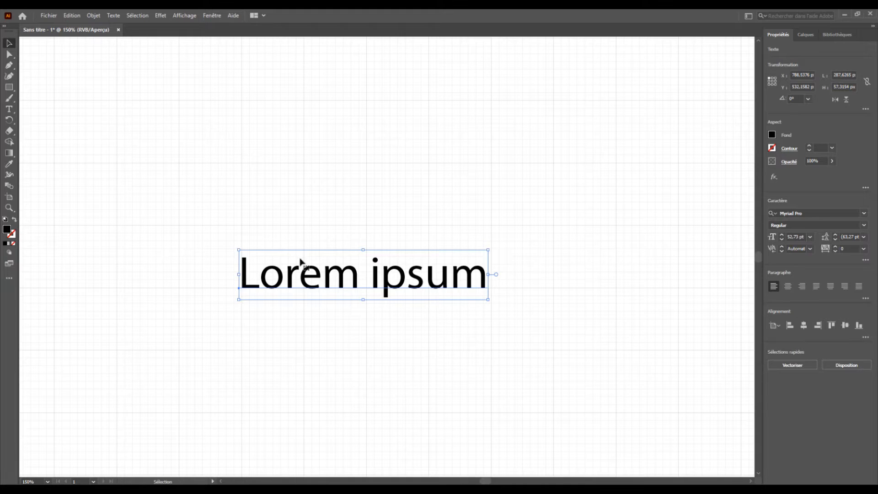
click(794, 213)
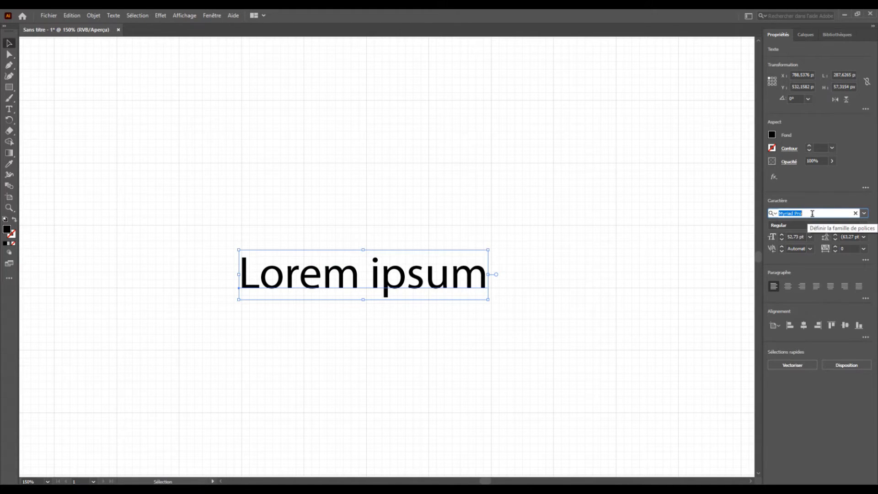
text(k)
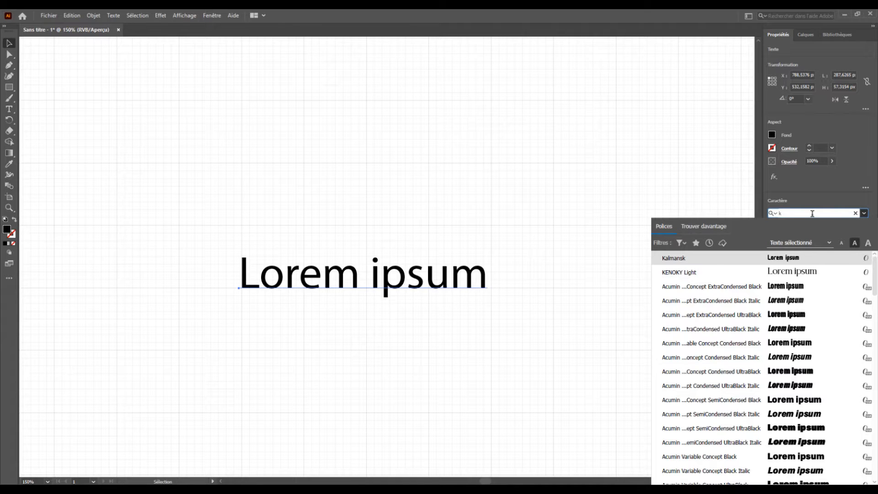
click(681, 263)
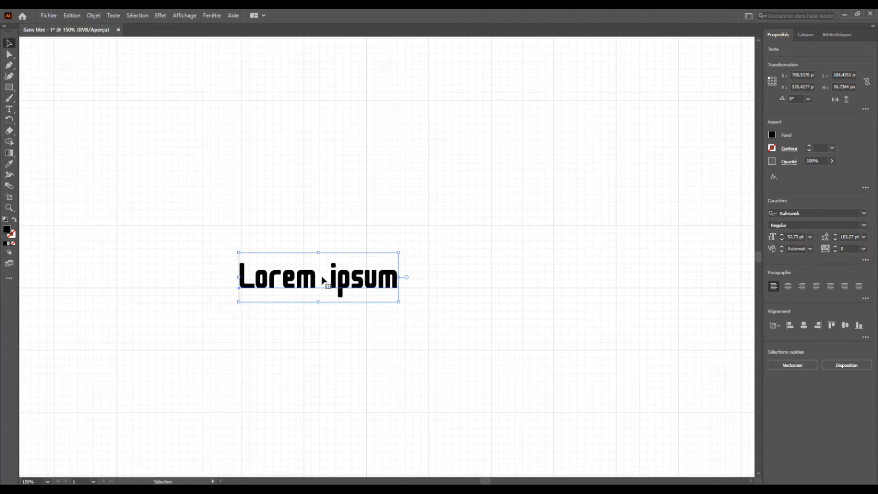
Move the text up and to the right on the artboard and replace its wording with "eathaï".
drag(361, 281, 424, 234)
key(t)
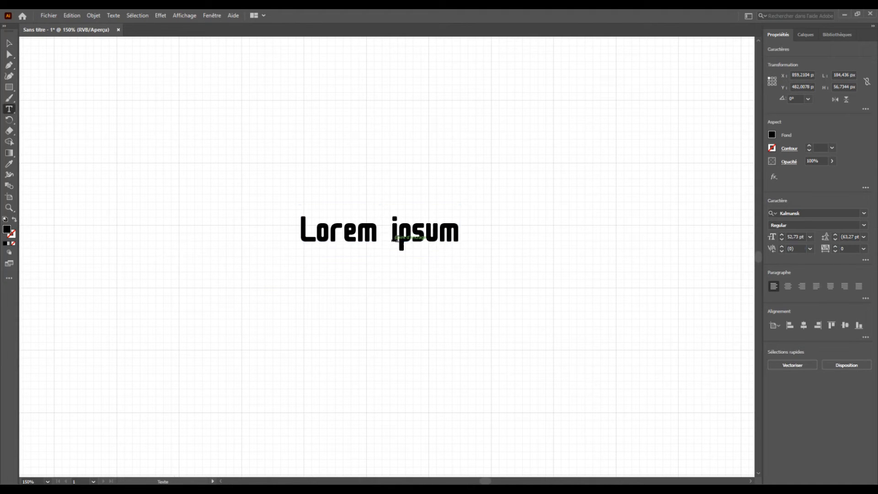
drag(304, 228, 494, 233)
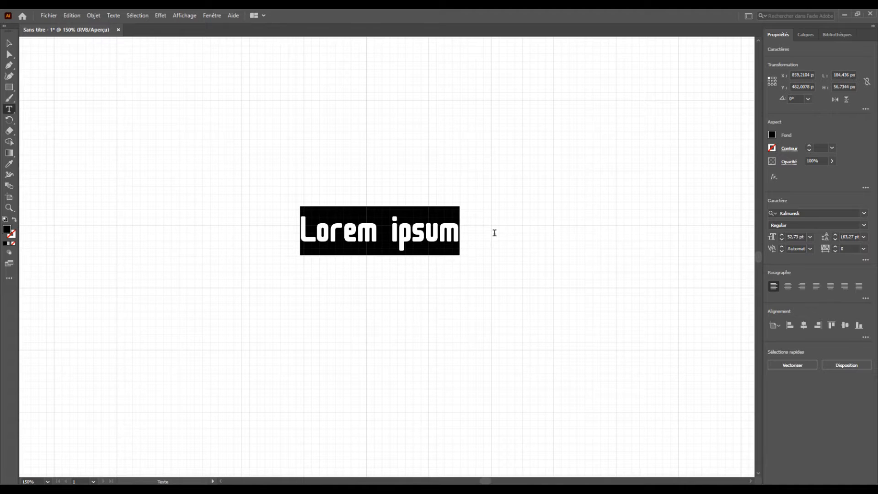
text(eat)
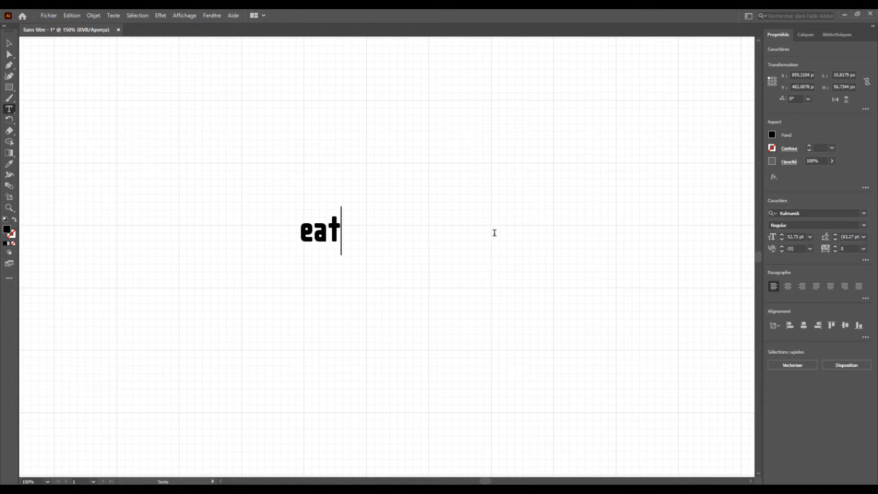
text(ha)
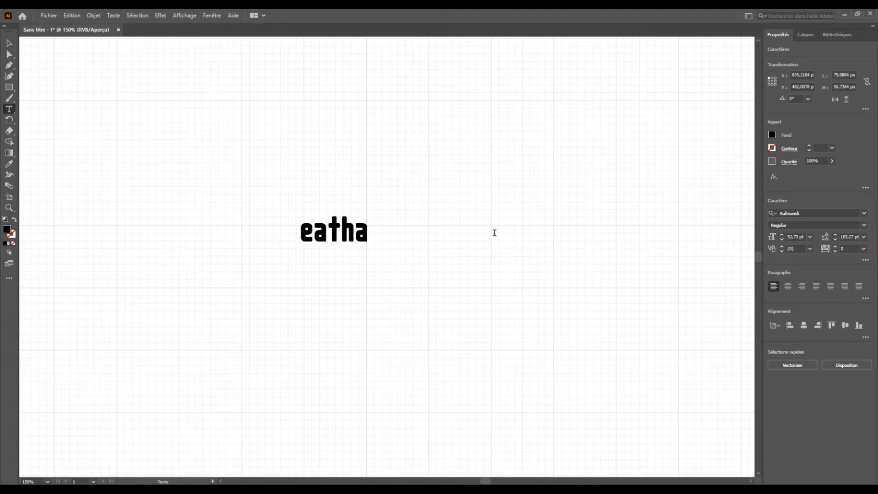
text(ï)
Scale the "eathaï" text up to about 197 pt and reposition it near the middle of the view.
click(9, 43)
drag(384, 204, 577, 138)
drag(345, 235, 396, 251)
click(565, 252)
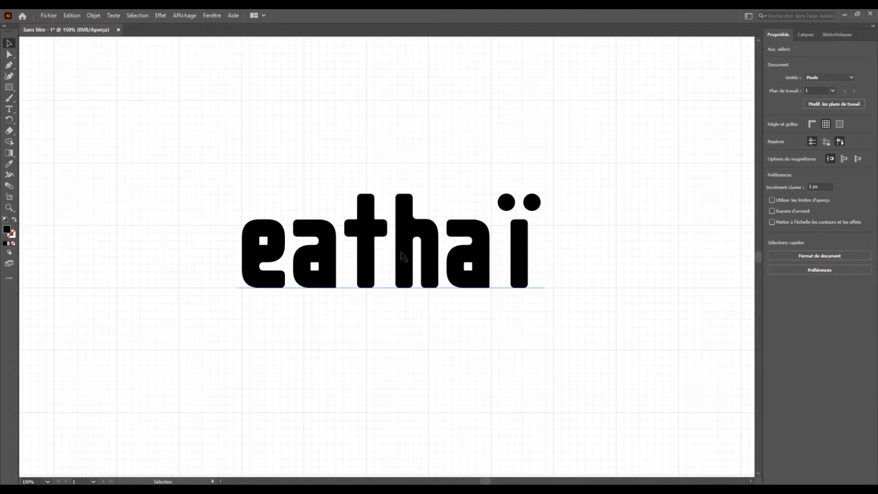
double_click(354, 245)
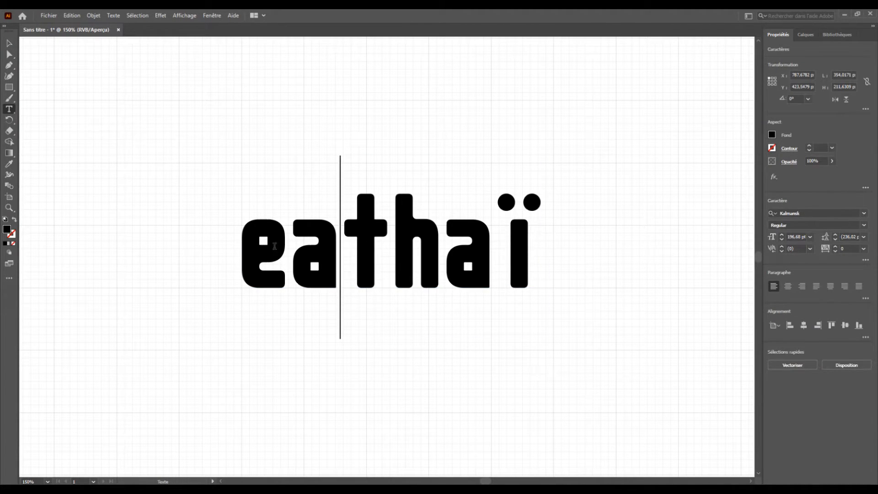
drag(274, 245, 494, 246)
click(9, 44)
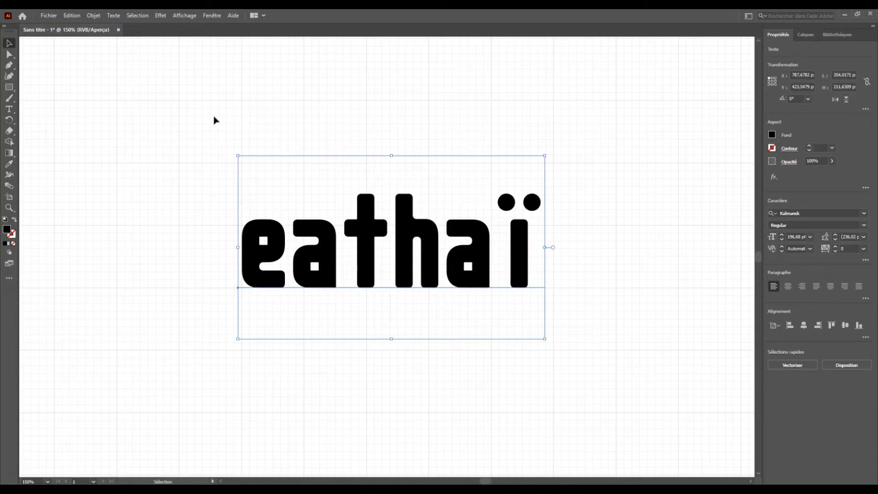
click(213, 119)
click(429, 251)
click(575, 224)
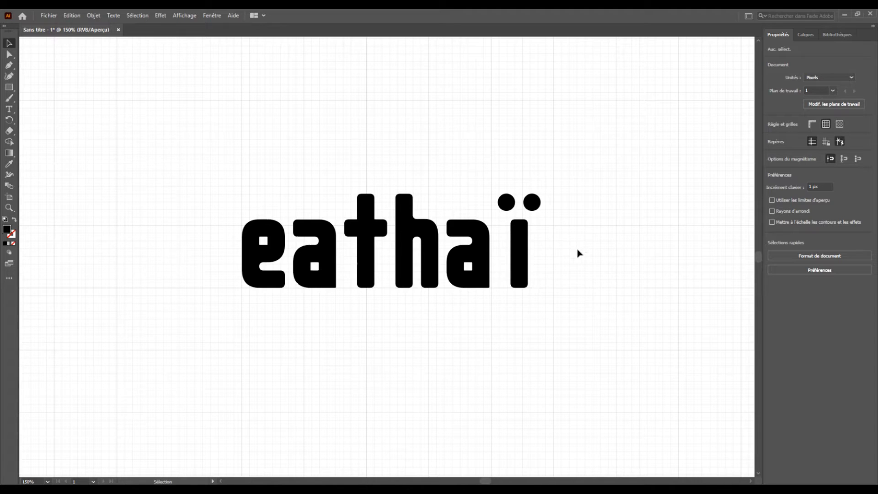
Try inserting "oo" into the "eathaï" text, and delete the added letters.
click(397, 240)
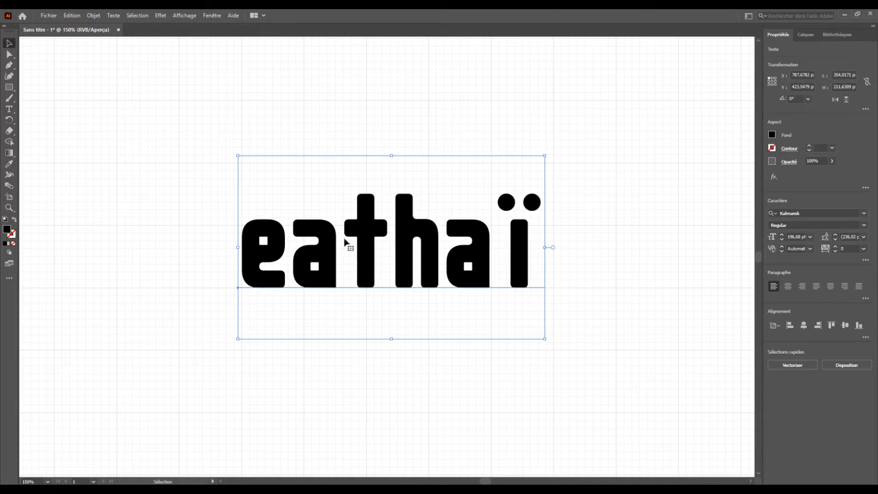
key(t)
click(407, 245)
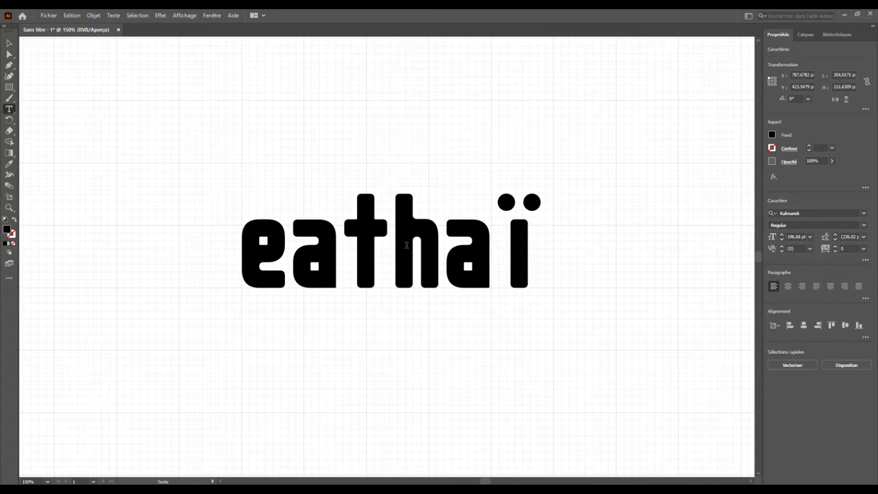
text(oo)
key(BackSpace)
key(BackSpace)
key(Escape)
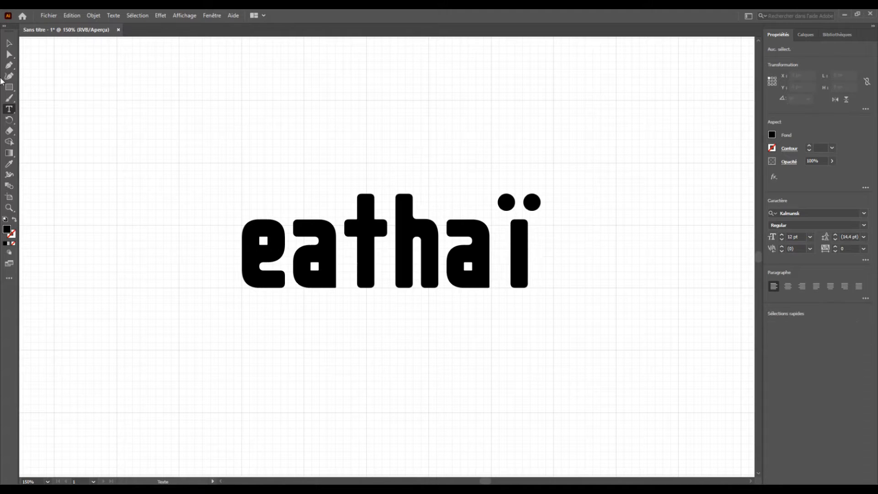
Convert the "eathaï" text to vector outlines.
click(9, 44)
click(368, 224)
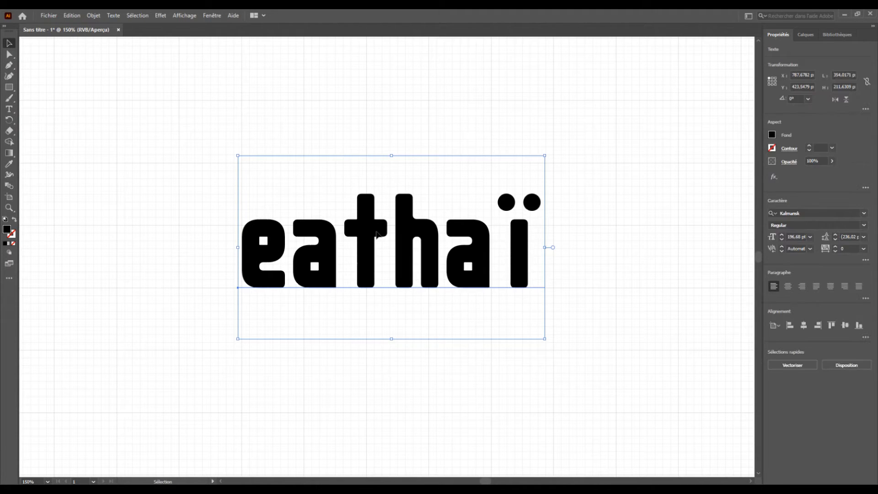
right_click(365, 222)
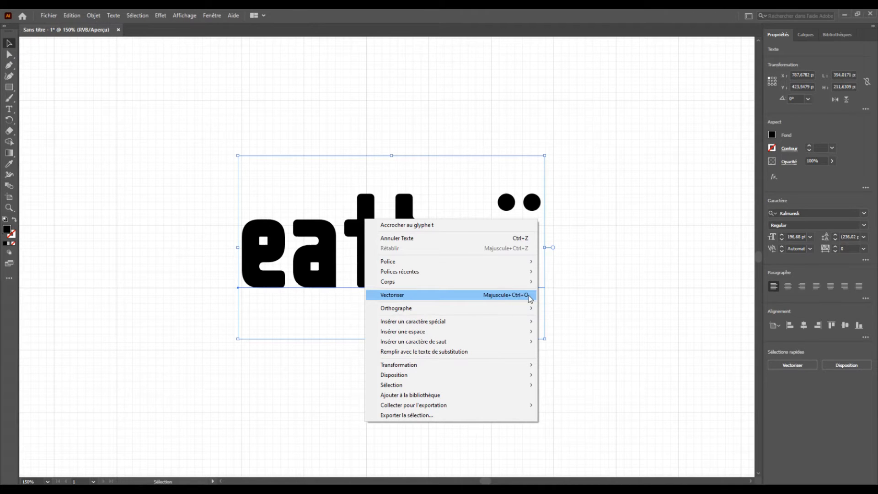
click(443, 297)
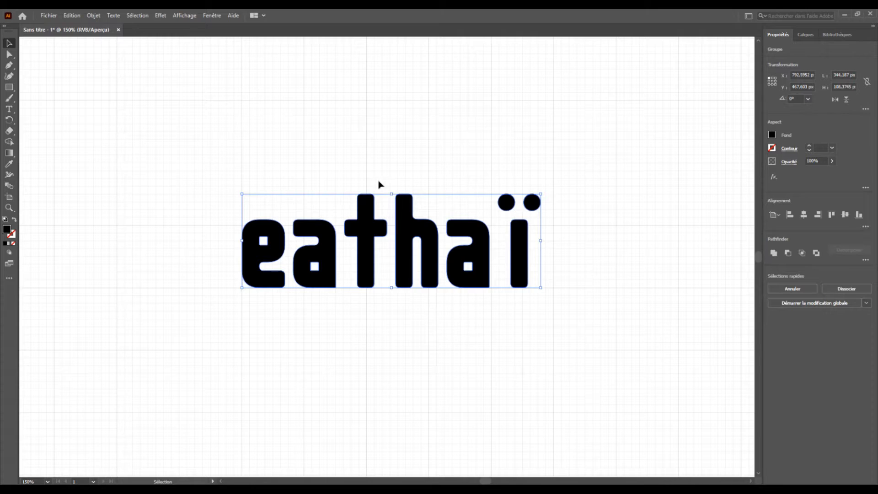
click(372, 179)
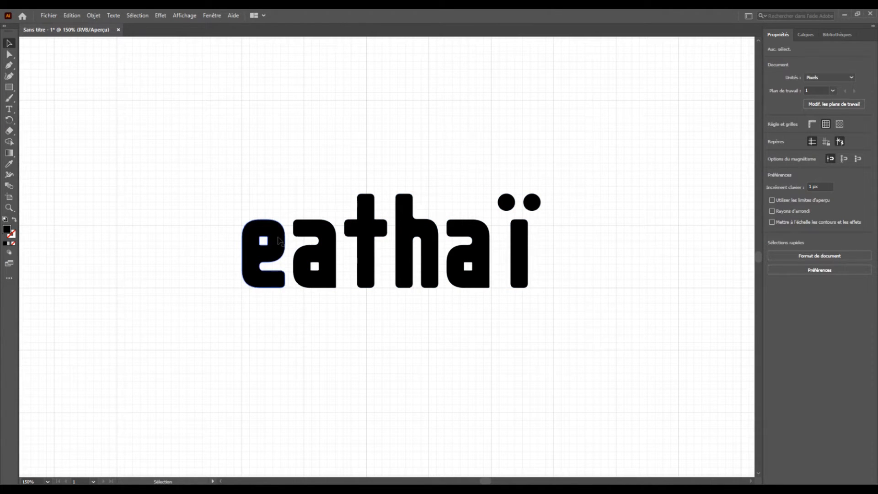
Ungroup the outlined "eathaï" lettering into separate letters.
mouse_move(278, 240)
mouse_down()
mouse_move(402, 192)
mouse_move(220, 215)
mouse_move(293, 253)
mouse_move(279, 240)
mouse_up()
right_click(366, 231)
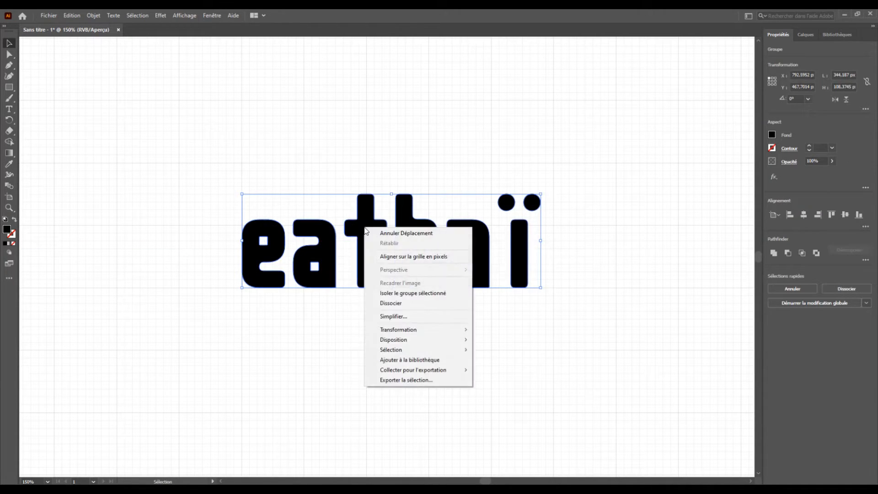
click(389, 303)
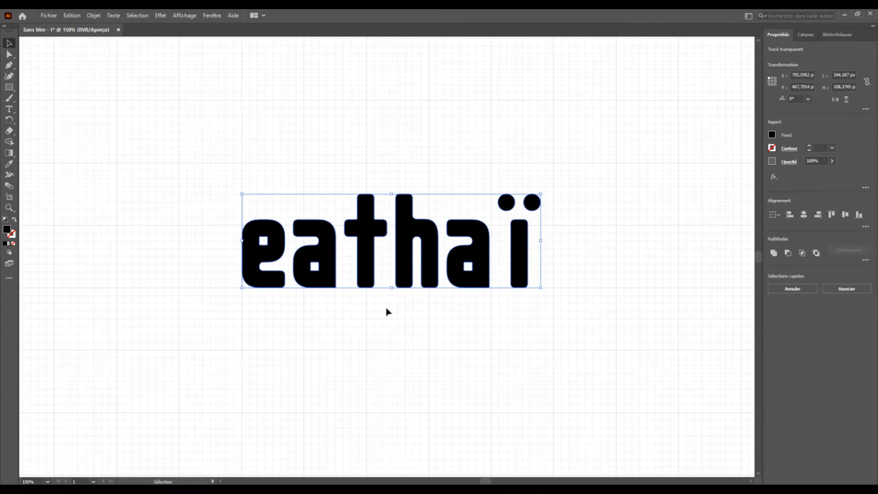
click(386, 309)
Expand the contents of Calque 1 and toggle the visibility of the ï, t and first a paths off and back on.
click(806, 34)
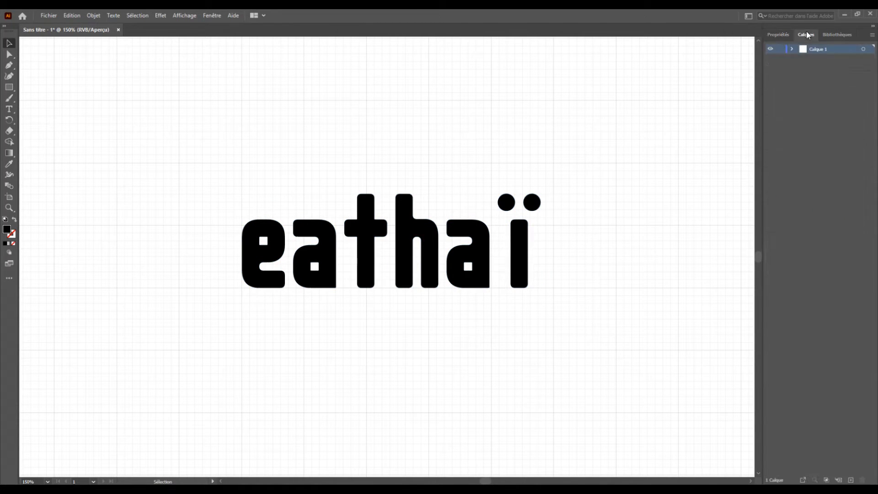
click(792, 49)
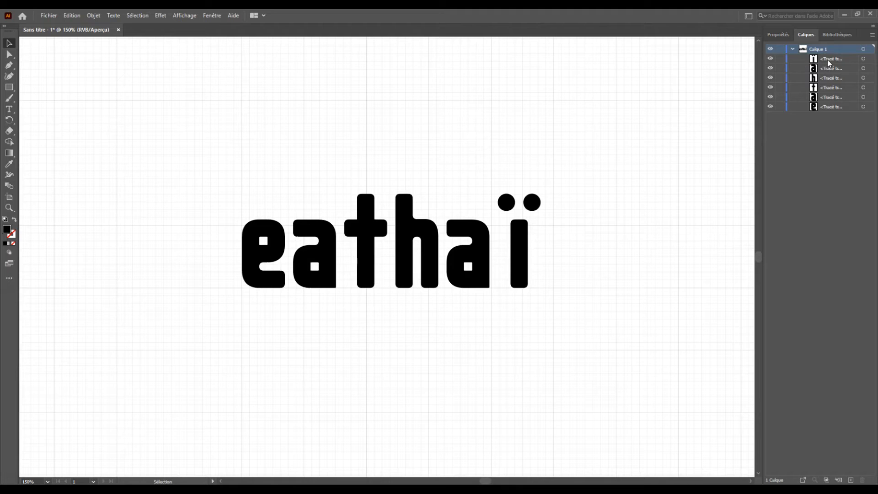
click(829, 106)
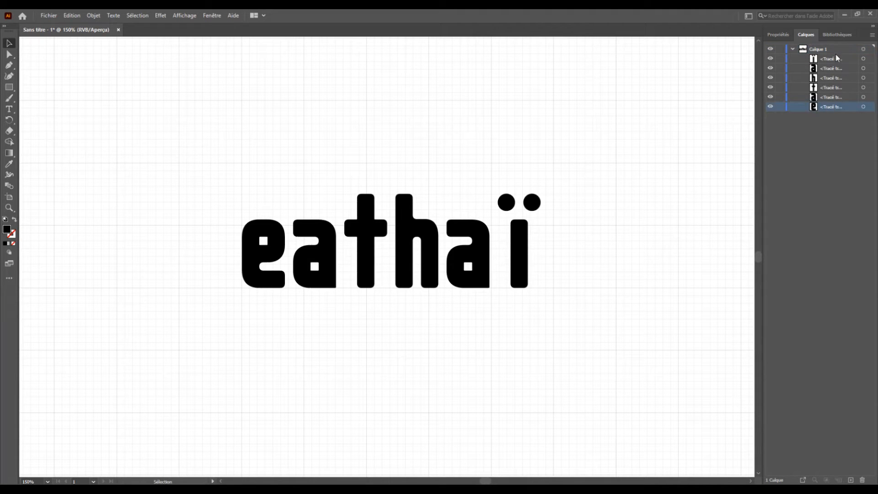
click(769, 59)
click(770, 87)
click(770, 96)
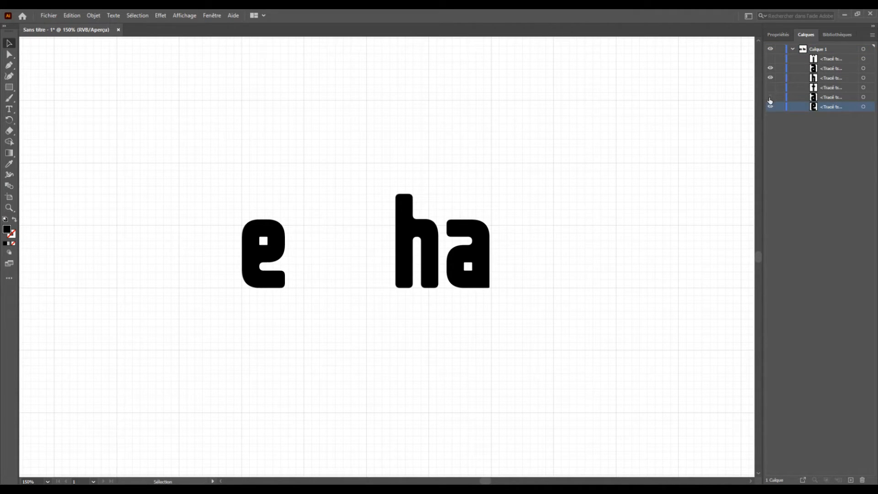
click(770, 87)
click(770, 97)
click(770, 59)
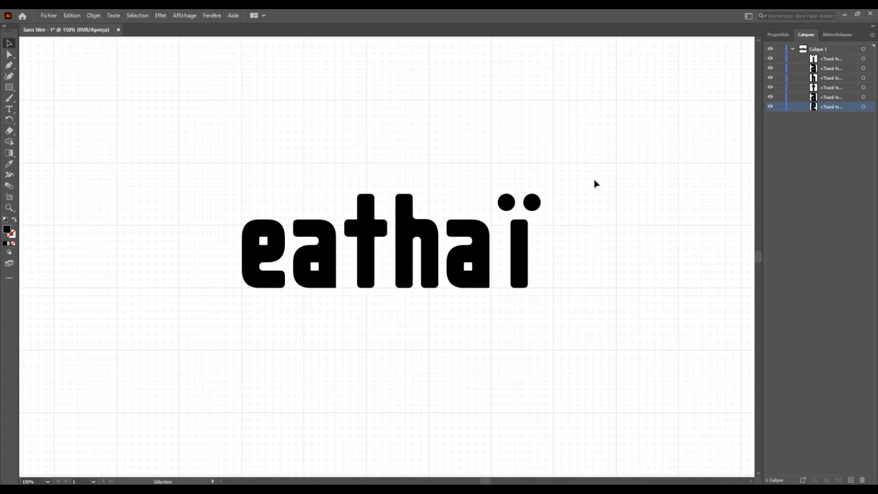
Try moving each of the six letters to a separate spot on the artboard, and undo all the moves.
drag(404, 233, 429, 143)
drag(297, 226, 285, 294)
drag(266, 256, 202, 218)
drag(366, 247, 368, 221)
drag(466, 256, 463, 320)
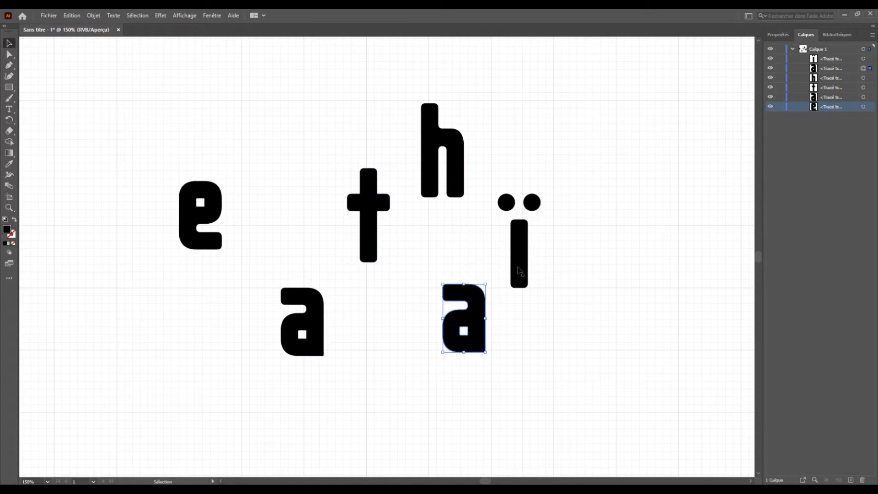
drag(528, 247, 571, 231)
click(621, 216)
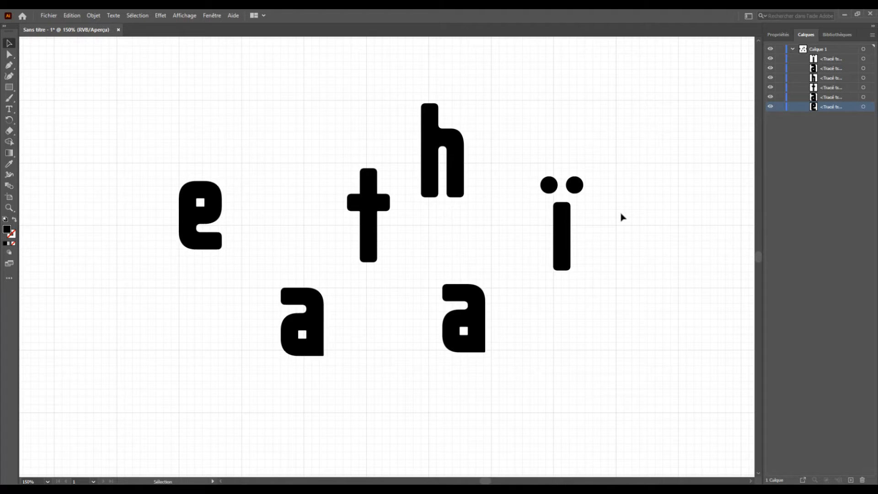
key(a)
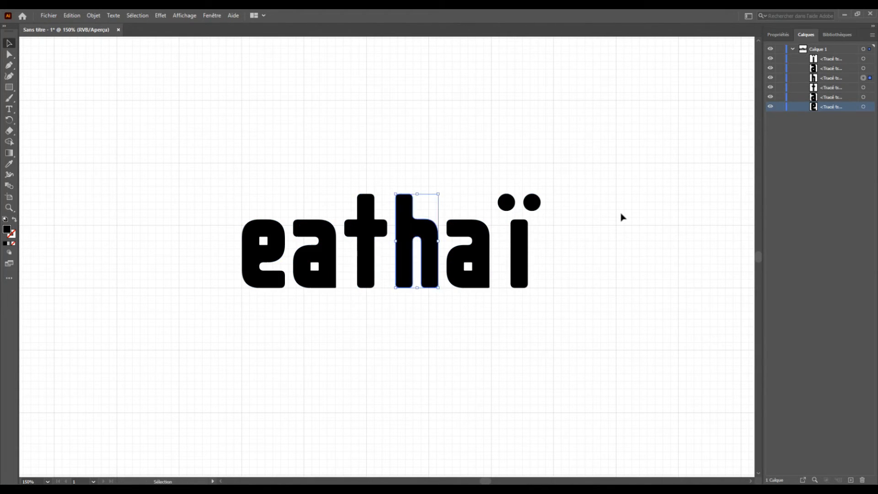
click(622, 217)
Move the ï horizontally to the left so that its stem sits close to the second a.
key(ctrl+plus)
key(ctrl+plus)
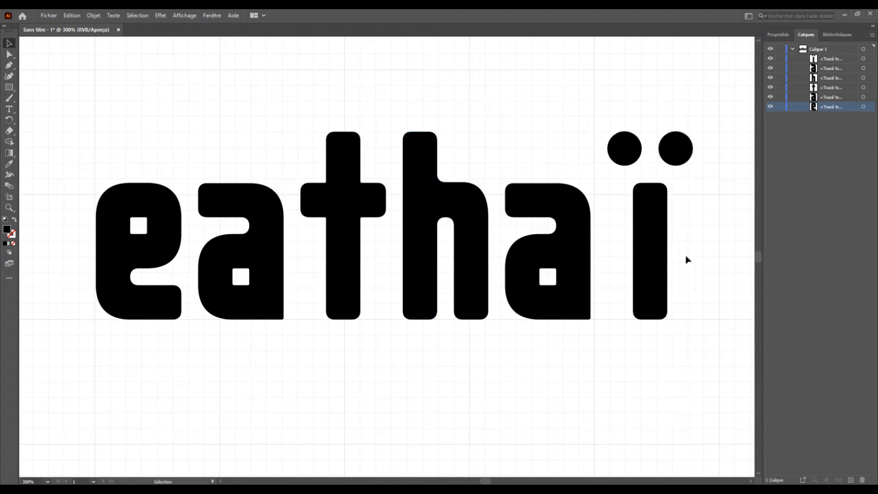
click(645, 254)
click(646, 254)
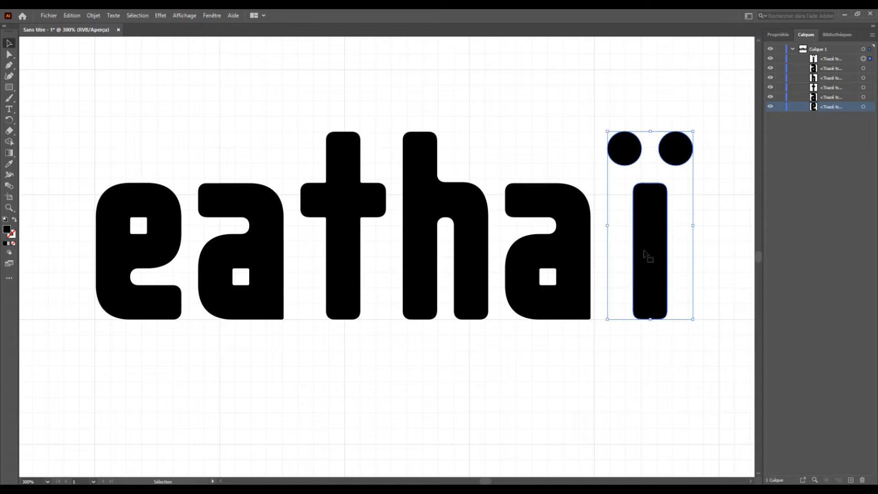
drag(655, 255, 623, 253)
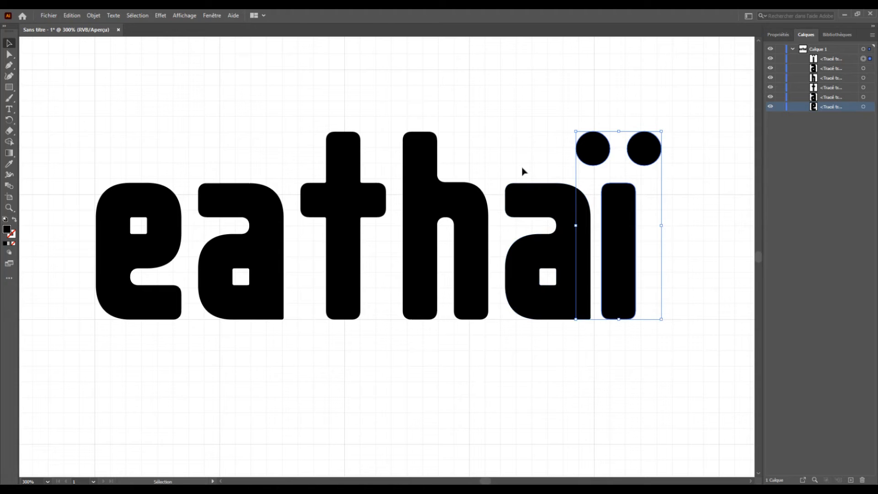
key(ctrl+minus)
key(ctrl+minus)
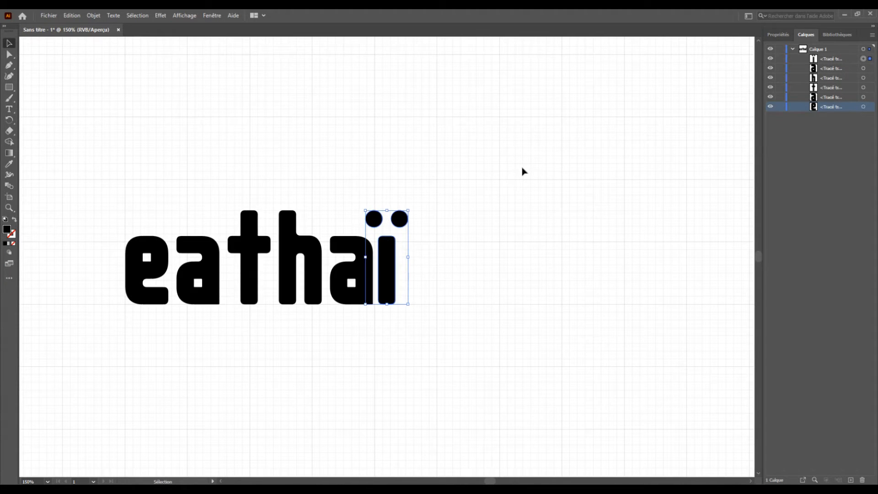
click(524, 171)
drag(466, 245, 554, 233)
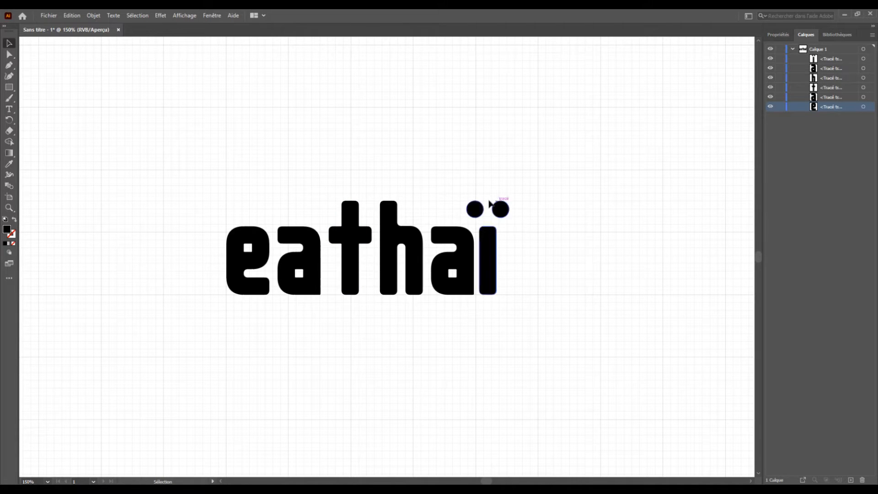
drag(424, 226, 444, 215)
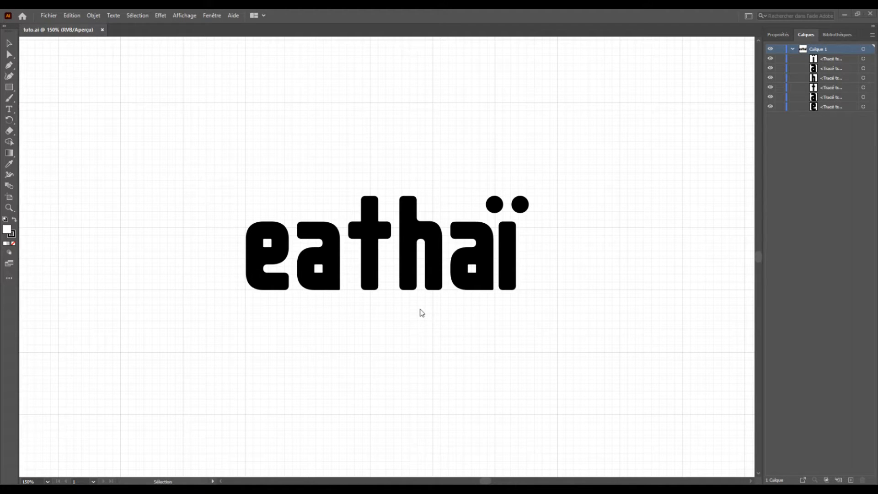
Release the ï's compound path so its stem and two dots become separate paths.
click(495, 208)
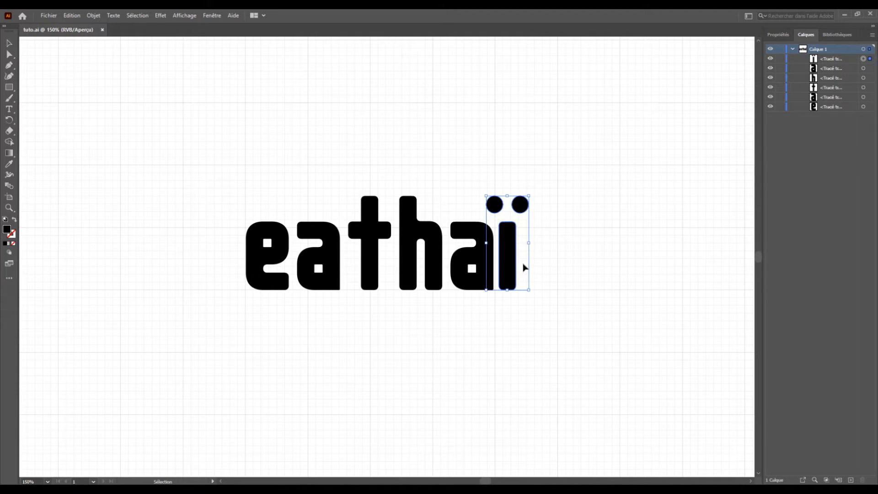
right_click(511, 232)
click(544, 294)
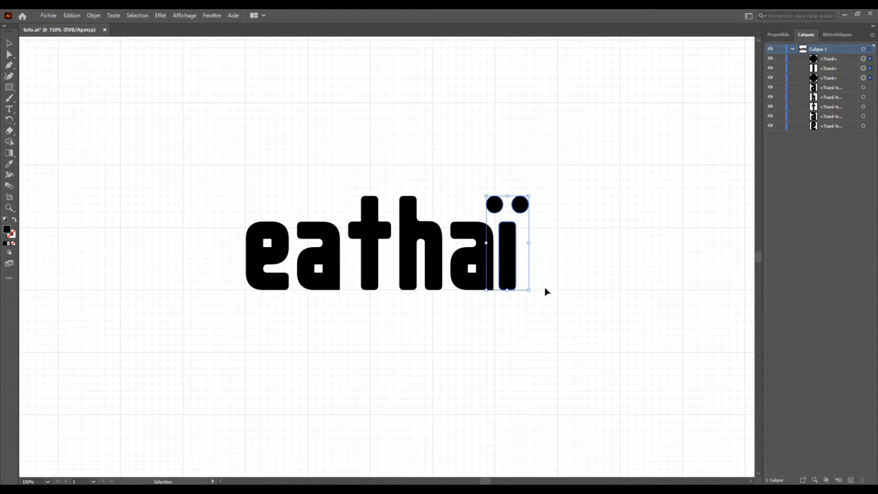
click(572, 233)
Delete both dots above the last letter, leaving only the stem.
click(500, 206)
click(519, 206)
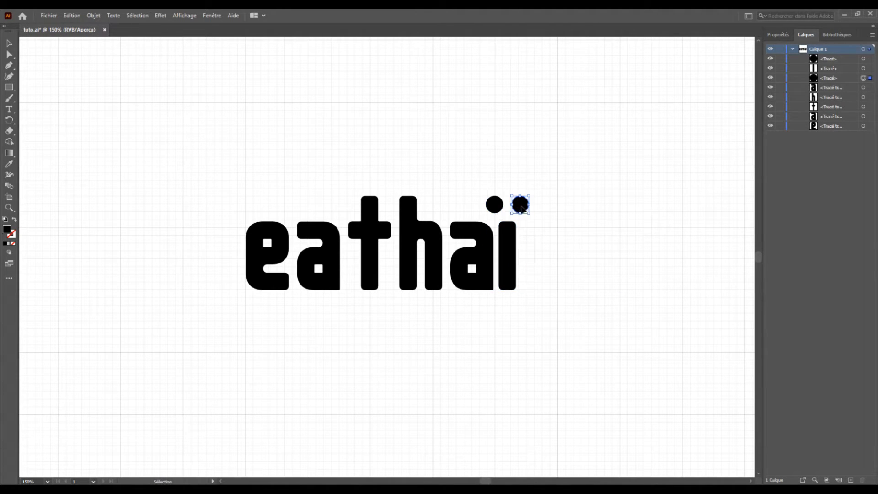
click(535, 230)
drag(475, 185, 531, 211)
key(Delete)
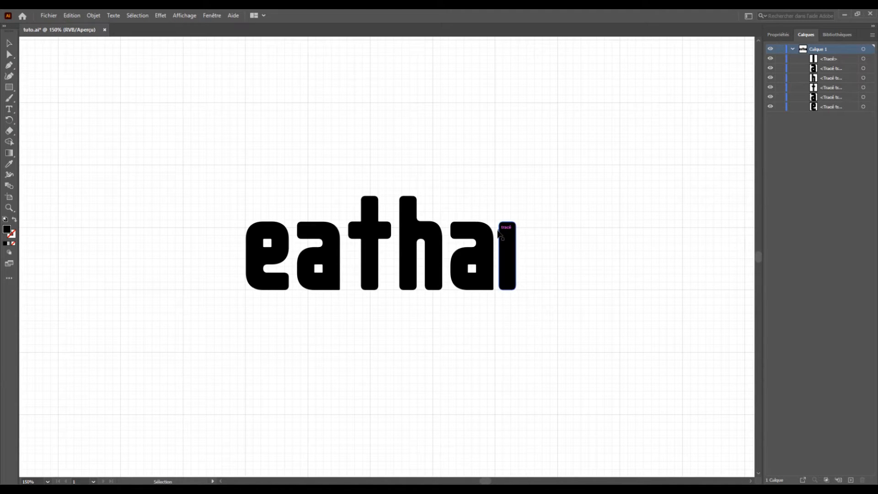
Replace the first a with a copy of the e rotated 180° in the same spot, aligned with the baseline.
click(335, 259)
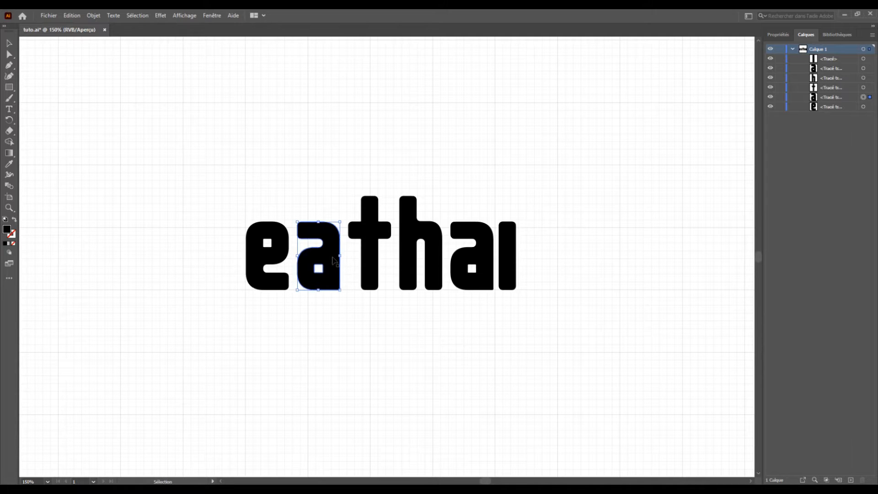
key(Delete)
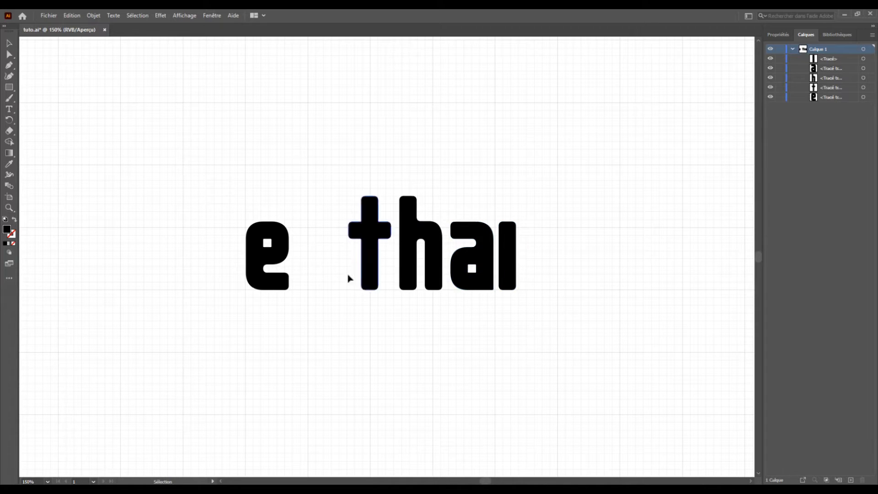
click(271, 261)
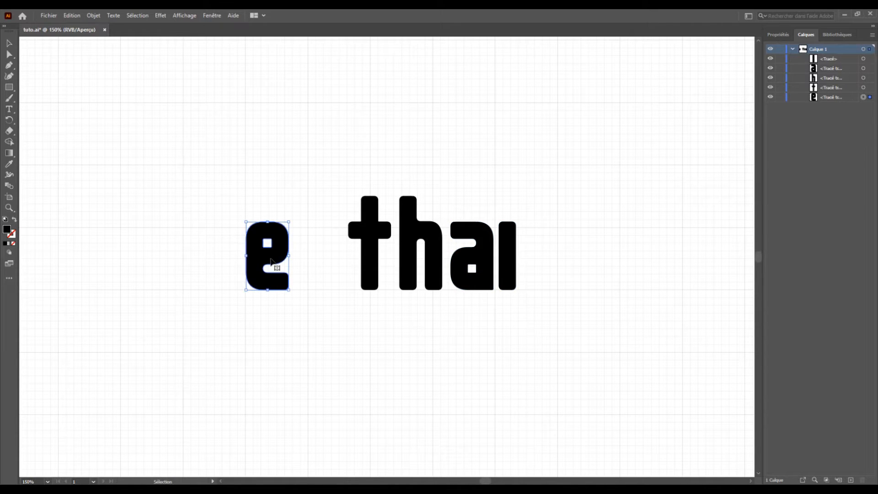
drag(264, 259, 315, 259)
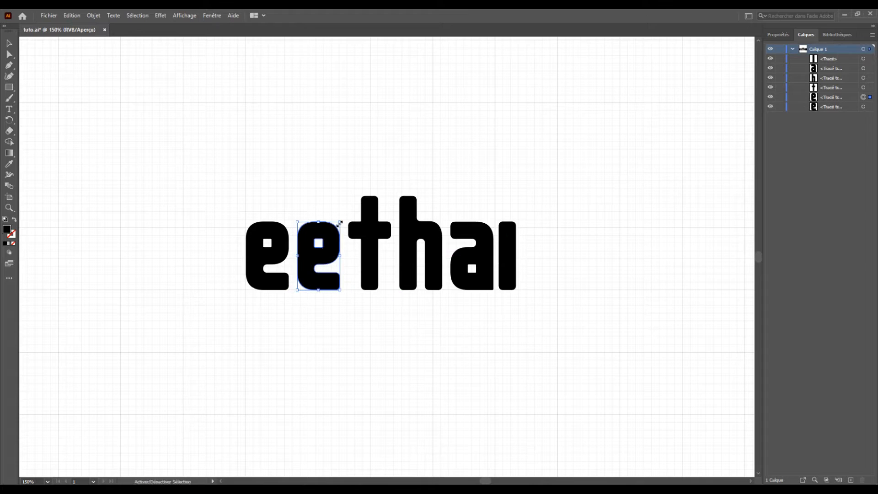
drag(344, 232, 309, 297)
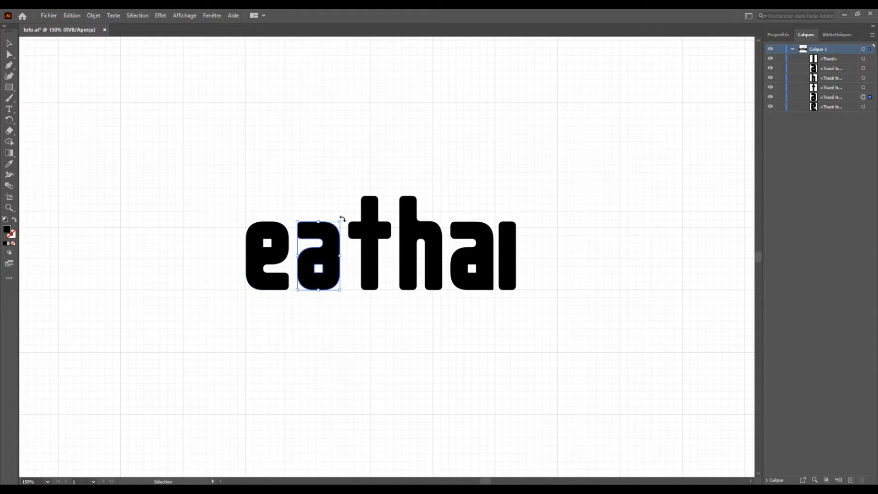
drag(342, 219, 325, 209)
click(325, 213)
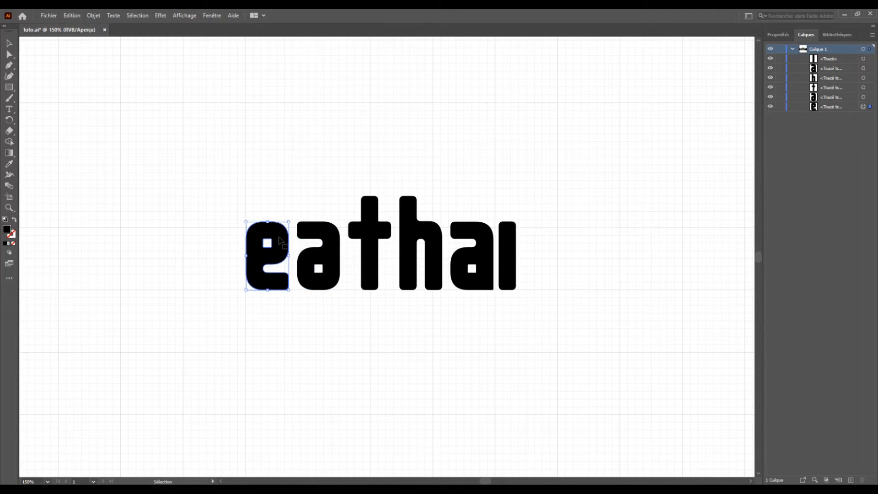
click(315, 281)
click(329, 212)
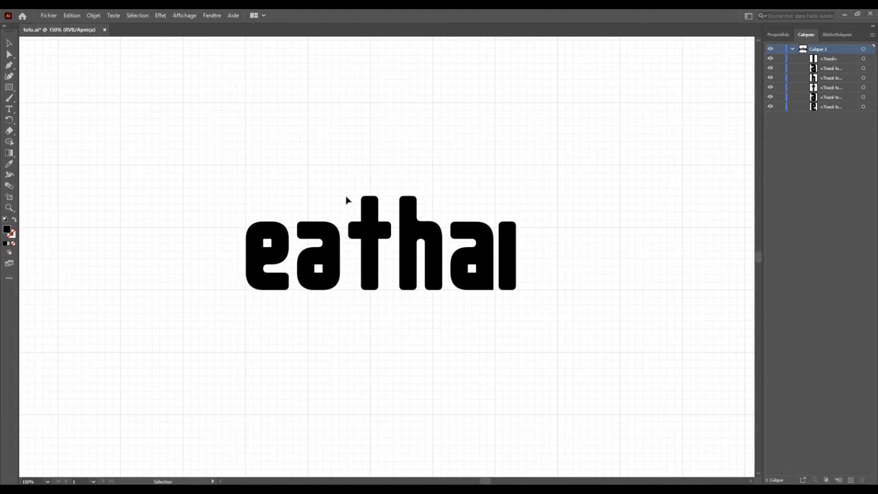
Shorten the ascenders of the t and the h by lowering only their top anchor points together.
key(ctrl+plus)
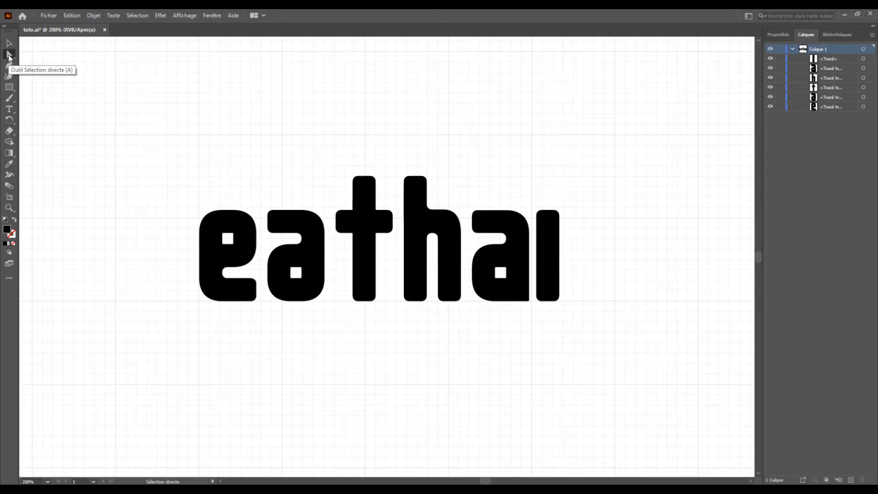
drag(332, 162, 462, 189)
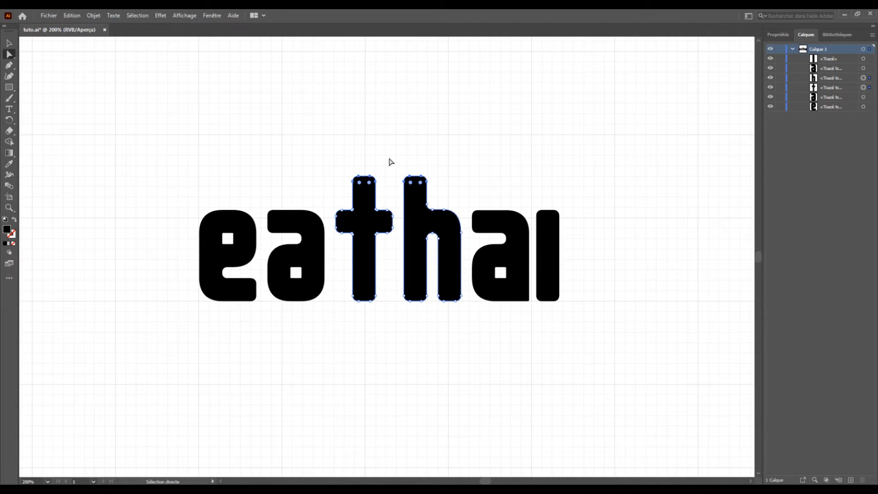
key(Down)
key(Down)
key(Down)
key(Down)
key(Down)
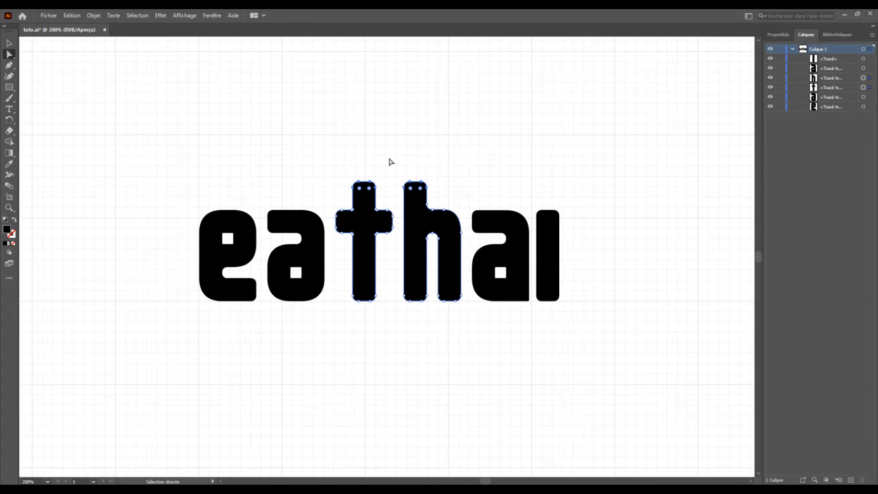
key(Down)
key(Up)
key(Down)
key(Down)
click(390, 161)
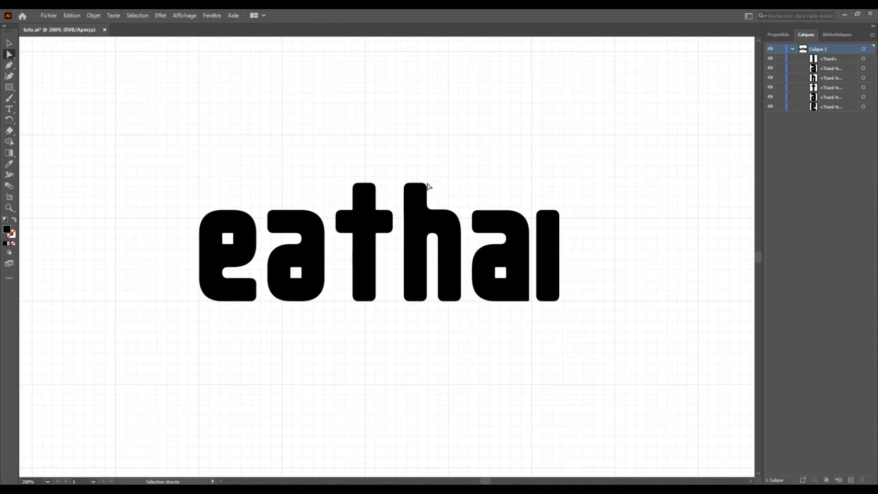
Shorten the left arm of the t's crossbar by moving its end anchor points inward.
click(9, 43)
click(9, 53)
drag(333, 202, 349, 249)
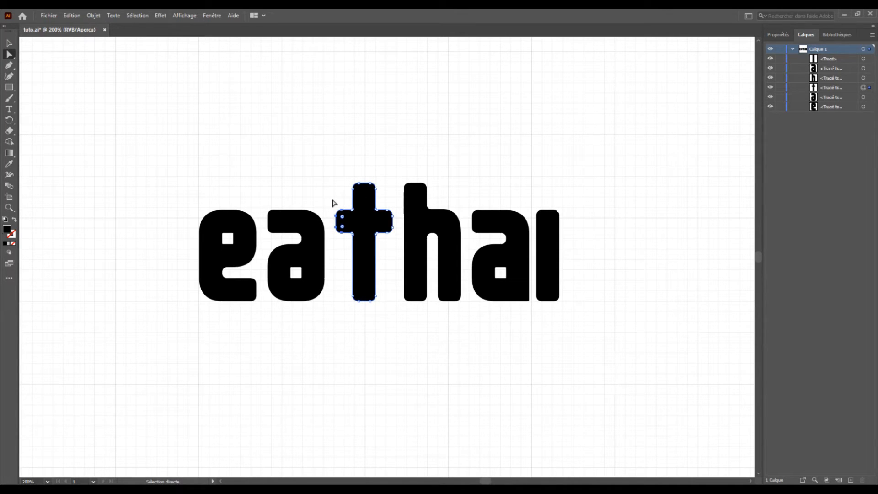
key(Right)
key(Right)
key(Right)
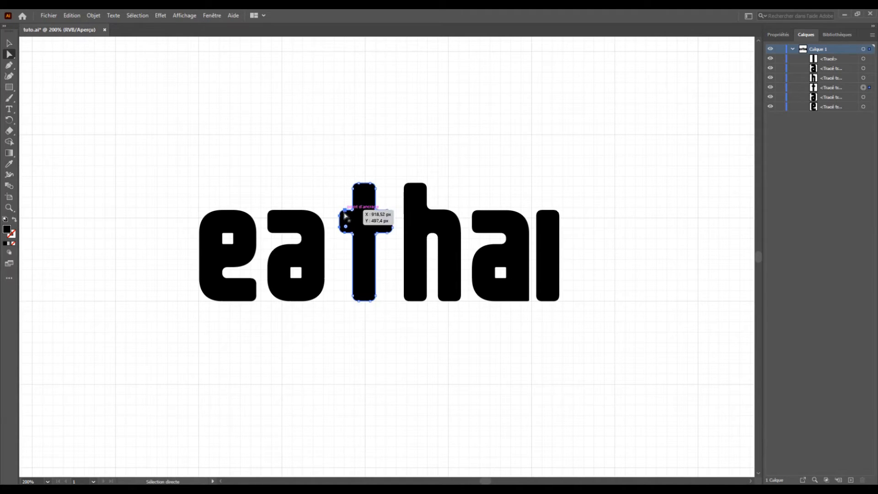
key(Right)
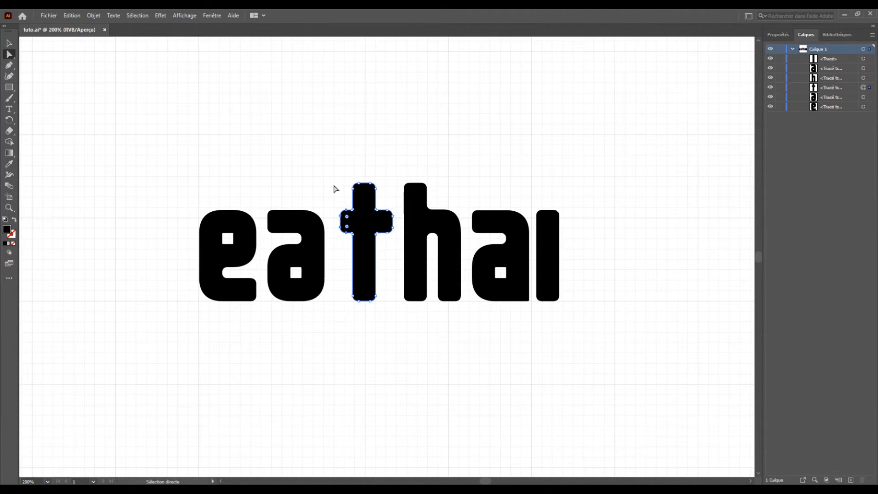
click(334, 188)
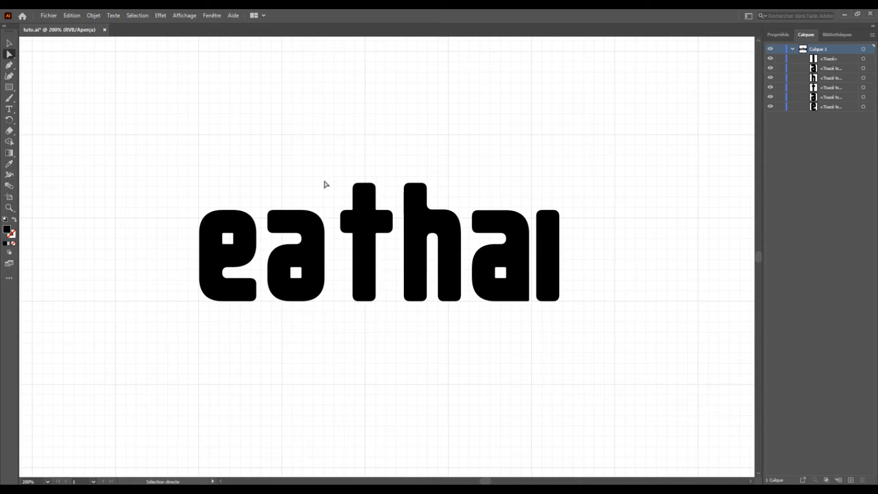
Shorten the upper-left tip of the second a by moving its end anchor points to the right.
key(v)
drag(469, 202, 492, 233)
key(Right)
key(Right)
key(Right)
key(Right)
key(Right)
key(Right)
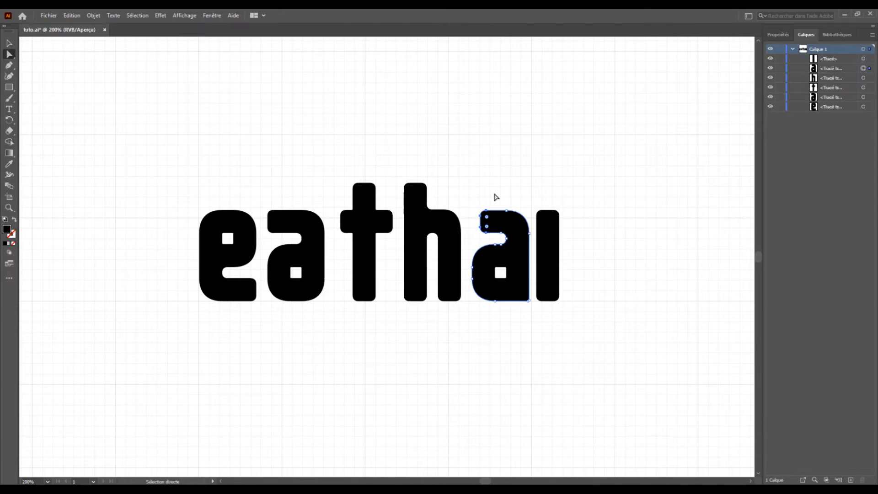
click(496, 197)
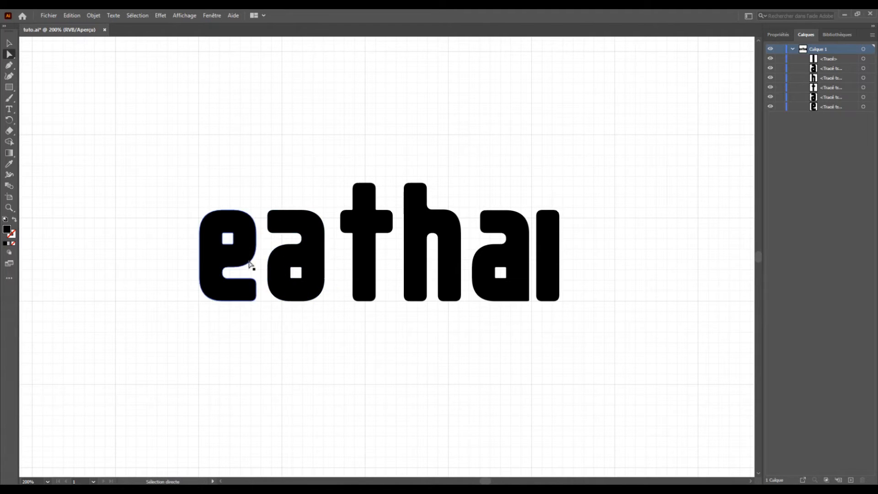
Shorten the lower arm of the e by moving its end anchor points to the left.
drag(241, 274, 261, 313)
key(Left)
key(Left)
key(Left)
key(Left)
key(Left)
key(Left)
key(Left)
key(Left)
key(Left)
key(Left)
key(Left)
click(262, 314)
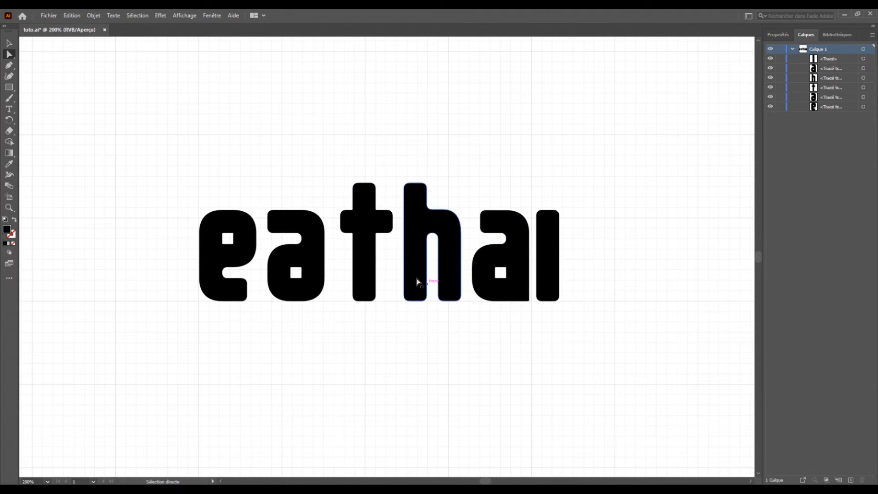
Try shortening the h's left leg by raising its bottom anchor points, and undo the change.
drag(400, 307, 430, 292)
key(Up)
key(Up)
key(Up)
key(Up)
key(Up)
key(Up)
key(Up)
key(Up)
key(Up)
click(439, 320)
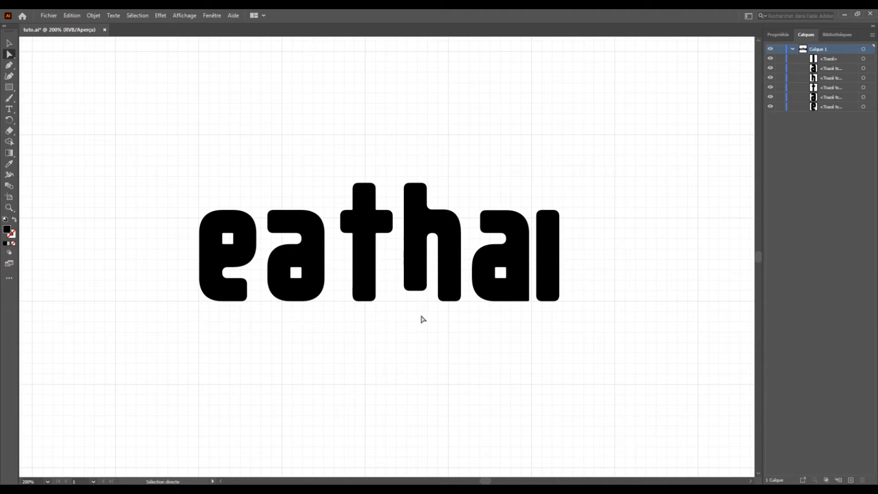
key(ctrl+z)
key(ctrl+z)
key(ctrl+z)
key(ctrl+z)
key(ctrl+z)
key(ctrl+z)
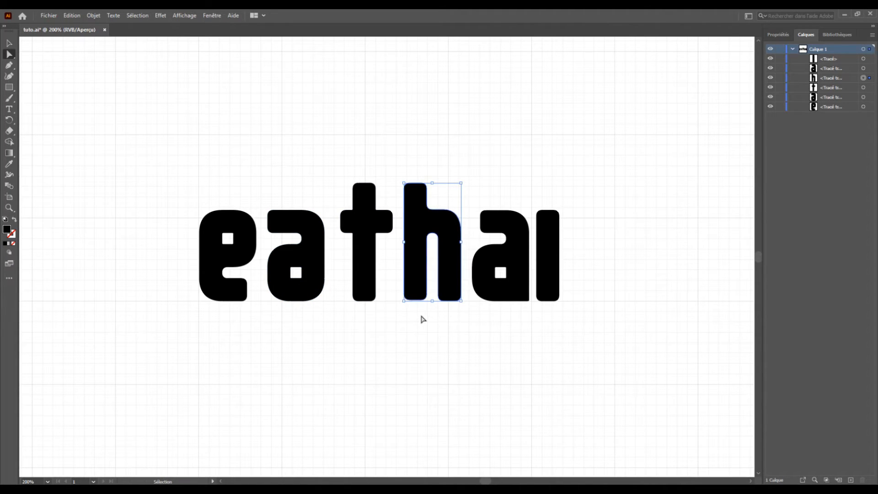
click(422, 319)
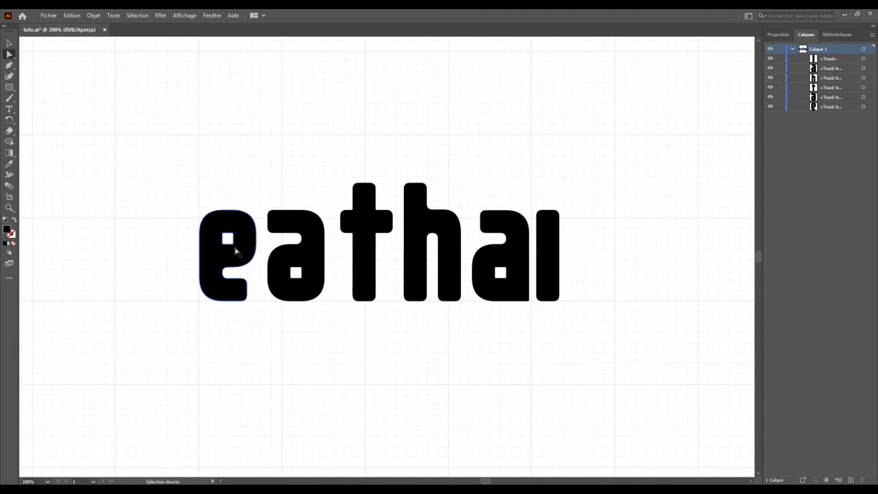
Draw a black circle over the e's square counter, large enough to cover it, using the Ellipse tool.
click(9, 43)
key(ctrl+plus)
key(ctrl+plus)
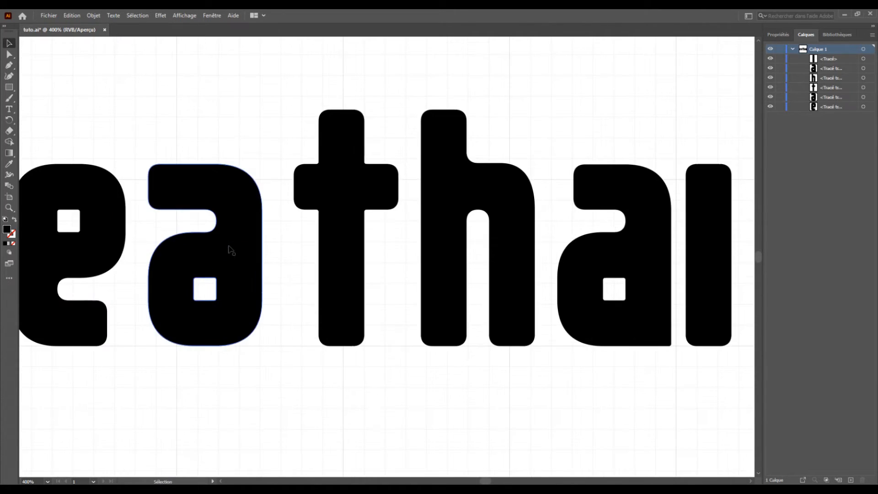
drag(324, 248, 402, 248)
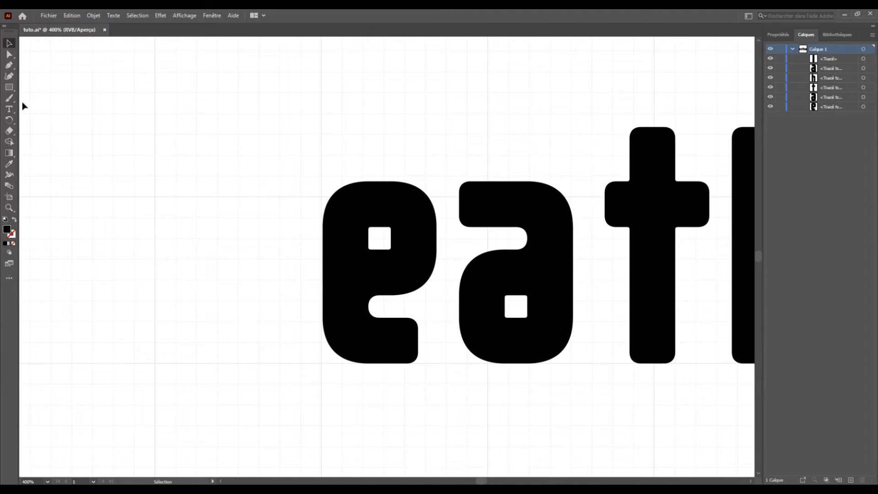
drag(10, 87, 46, 110)
drag(364, 223, 395, 252)
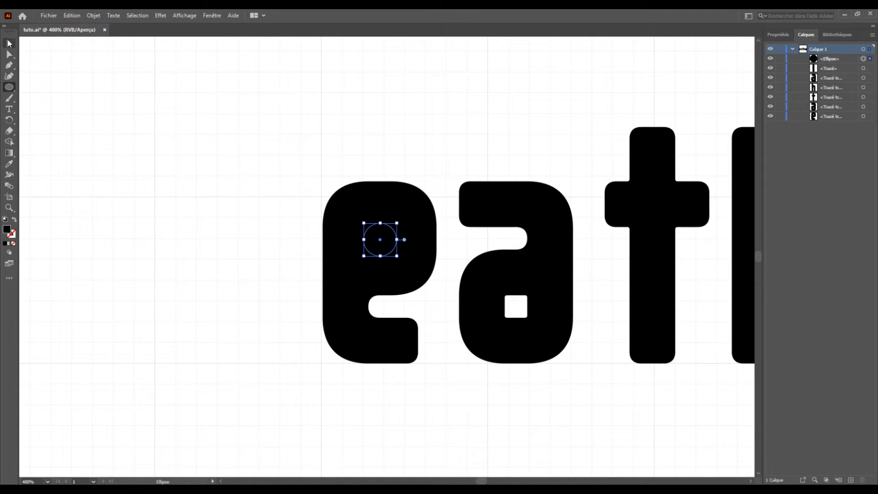
click(9, 44)
drag(394, 243, 390, 249)
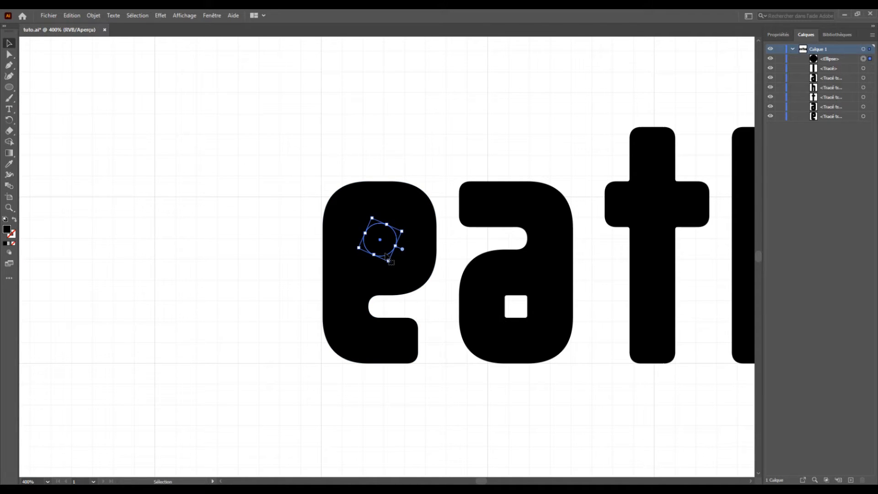
key(ctrl+z)
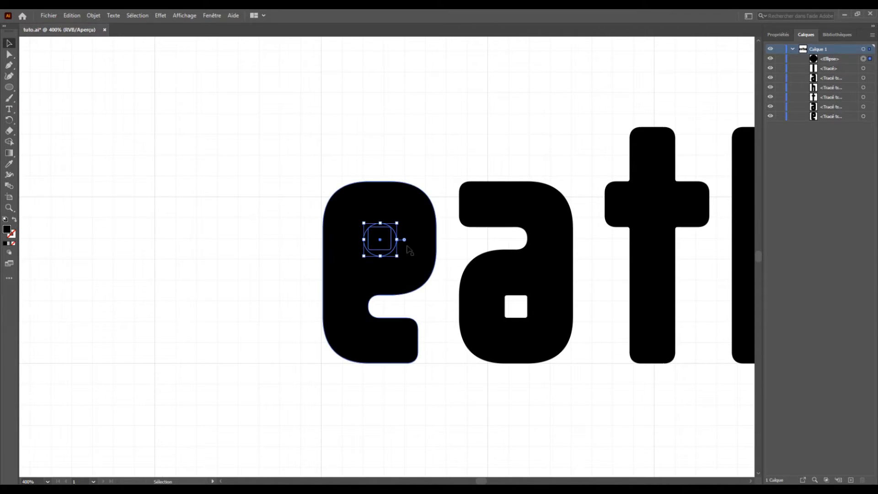
Centre the black circle over the e's square counter so that it fully covers it.
key(Up)
key(Left)
key(a)
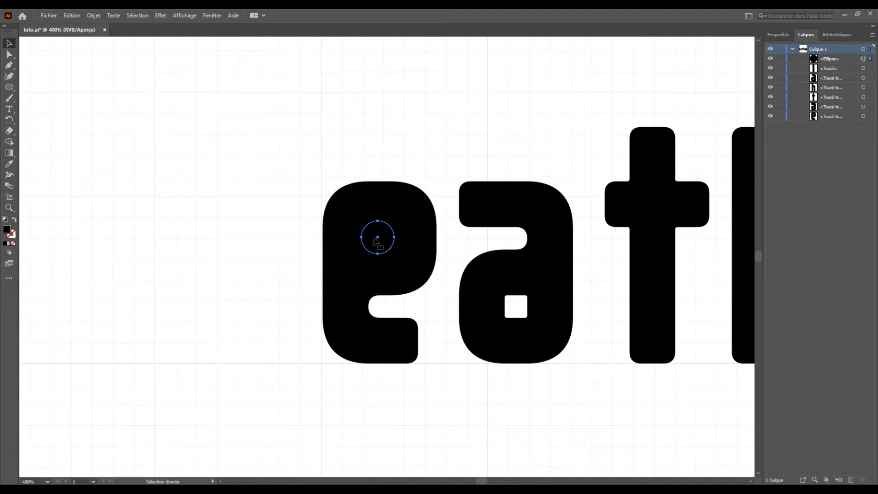
scroll(374, 240, up, 4)
key(v)
scroll(374, 242, up, 1)
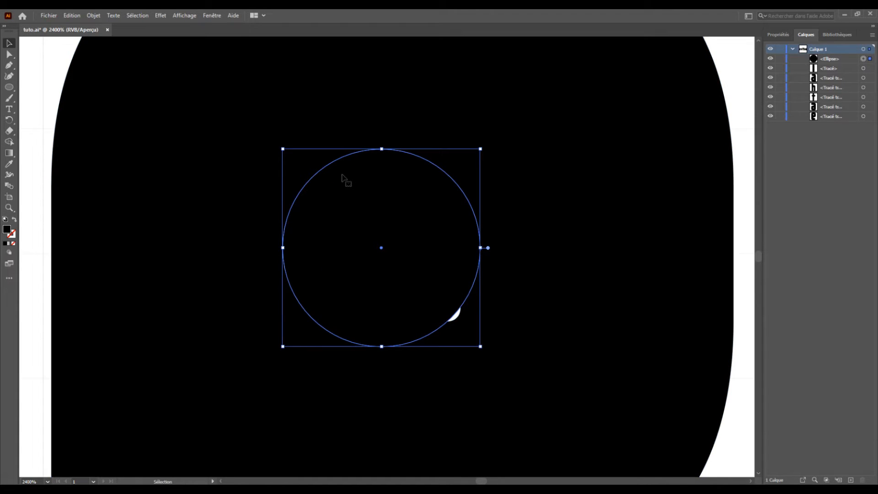
drag(337, 173, 341, 179)
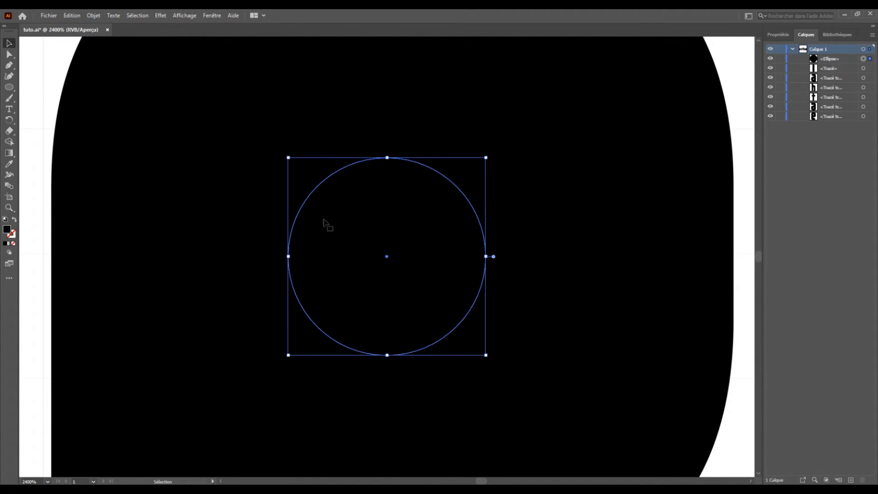
click(240, 201)
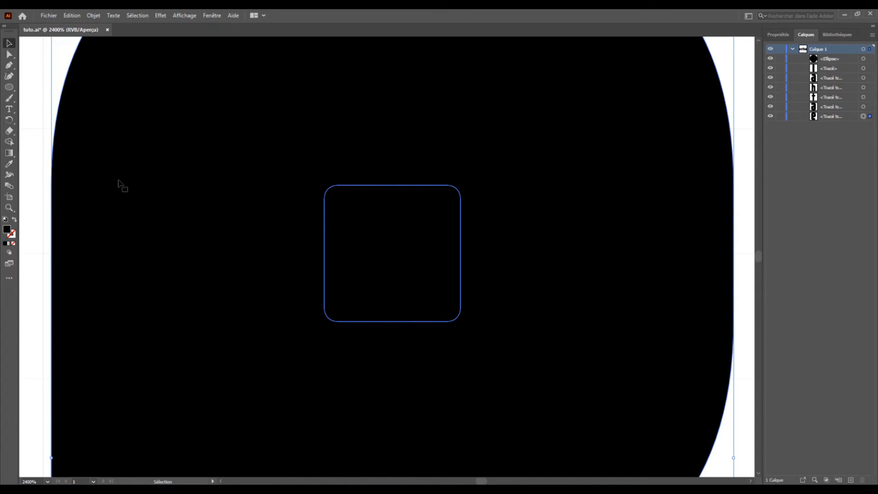
drag(402, 177, 410, 180)
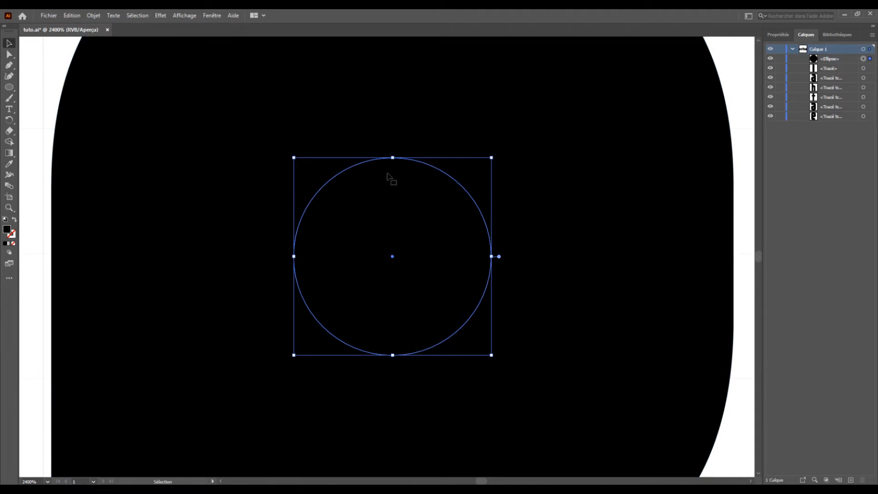
drag(386, 170, 388, 167)
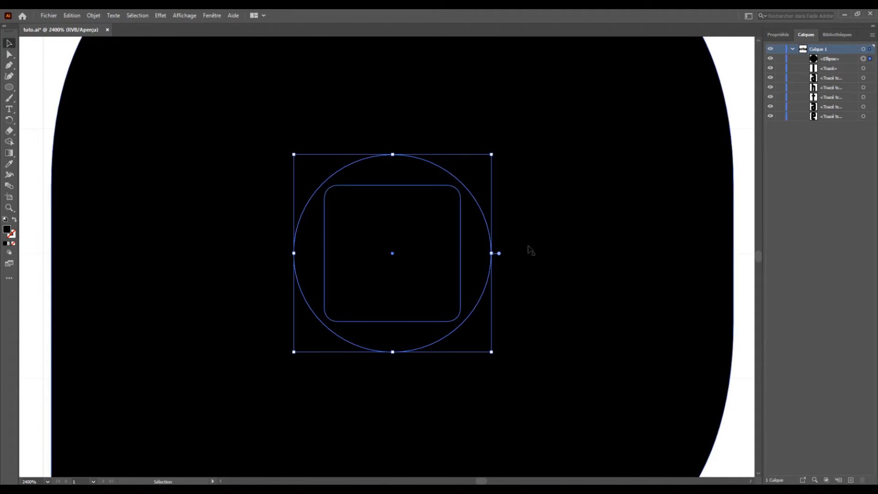
Fill the circle over the e's counter with green 0FB900 so it stands out from the black letter.
key(a)
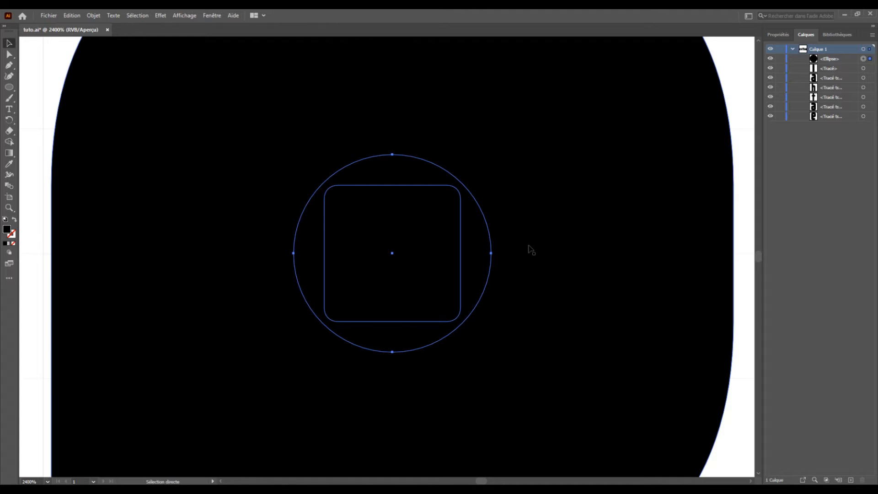
key(ctrl+minus)
key(ctrl+minus)
key(ctrl+minus)
key(ctrl+minus)
key(ctrl+minus)
key(ctrl+minus)
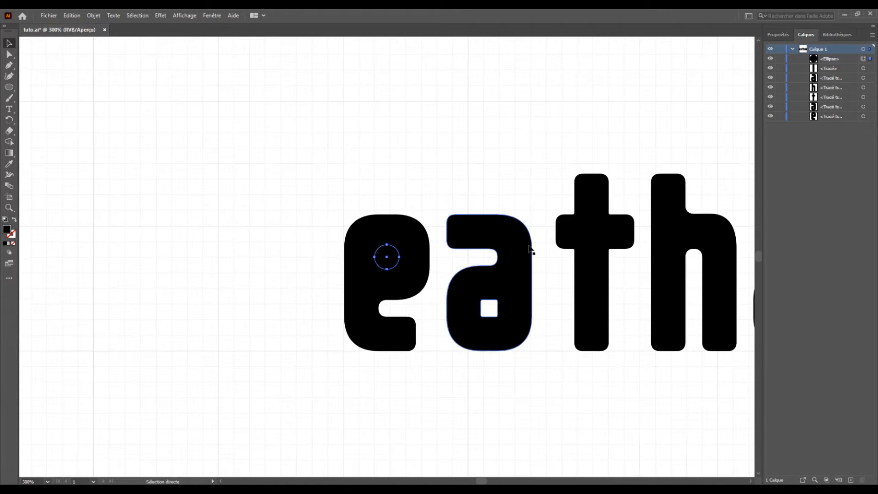
key(v)
scroll(421, 202, right, 5)
scroll(421, 201, down, 1)
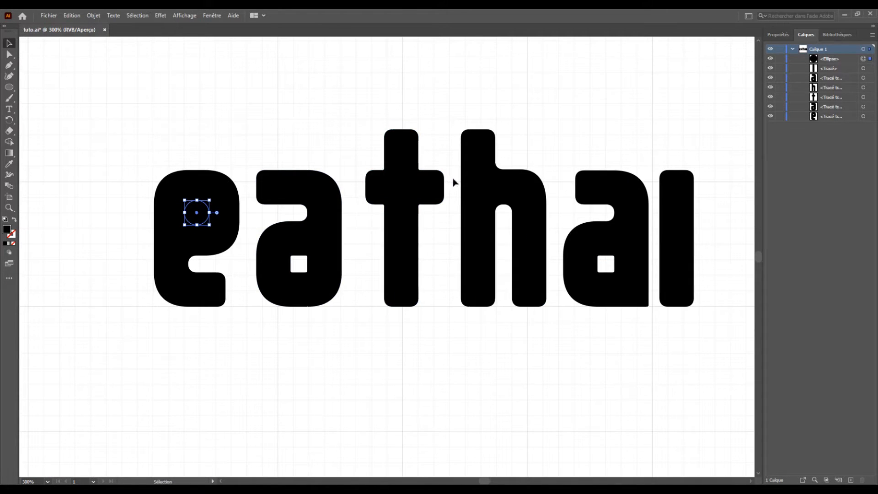
click(212, 15)
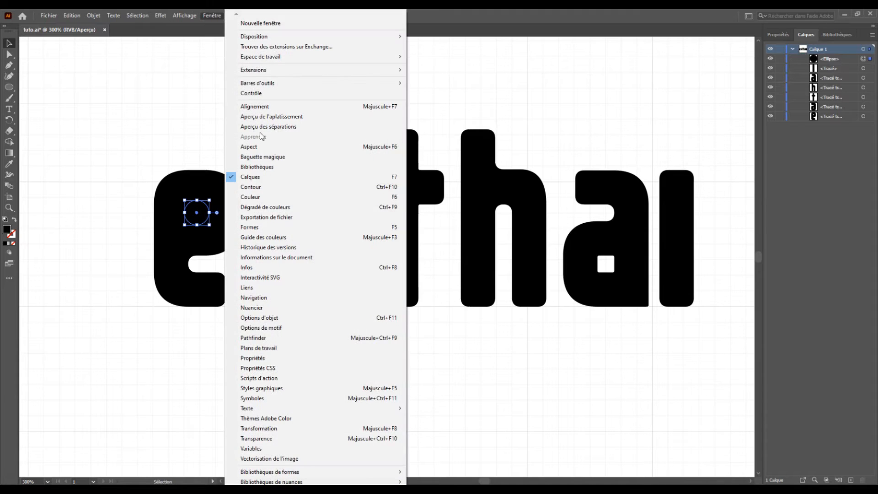
click(254, 197)
drag(600, 64, 620, 61)
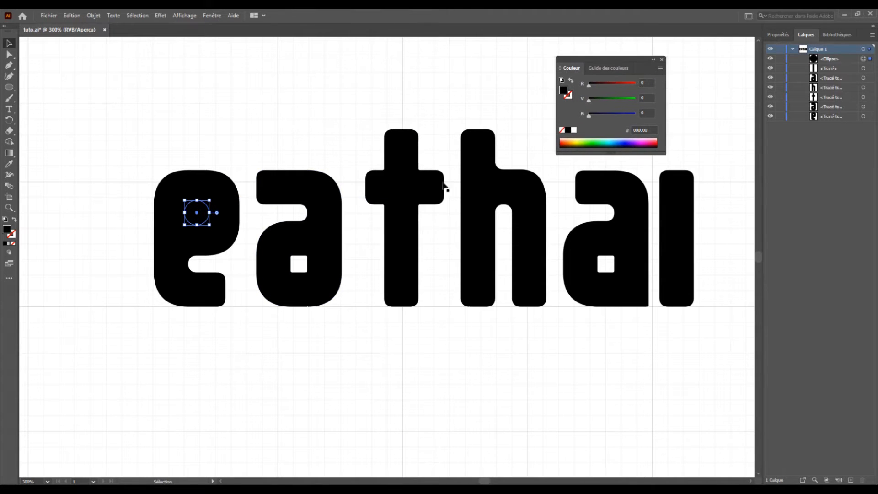
click(593, 141)
mouse_move(594, 139)
mouse_down()
mouse_move(585, 138)
mouse_move(593, 139)
mouse_up()
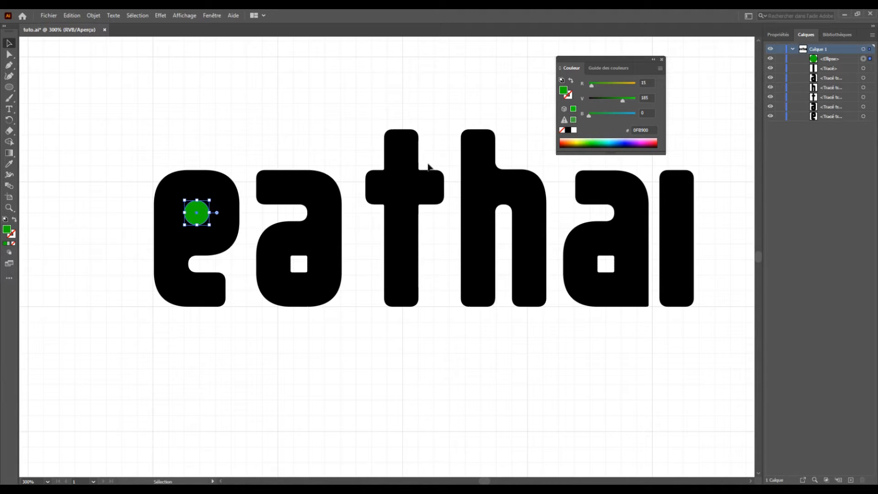
click(322, 125)
drag(632, 60, 833, 127)
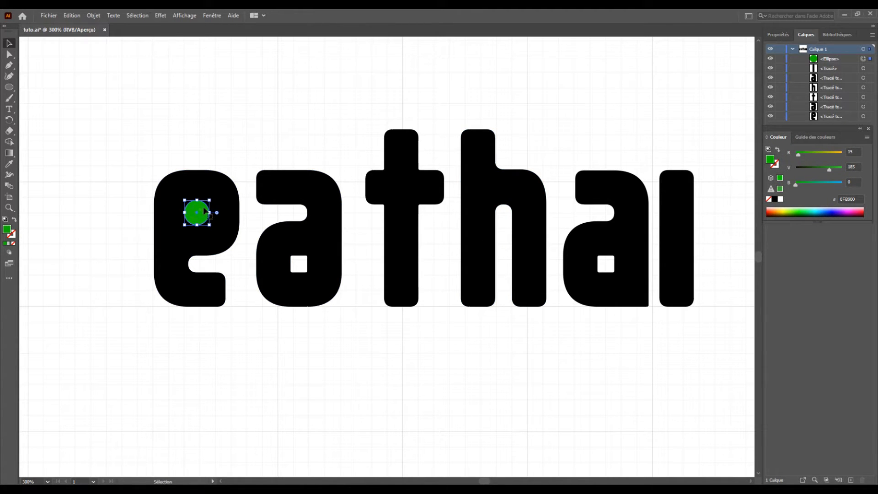
Copy the green circle onto the second a's square counter and subtract it from the letter with Pathfinder Minus Front.
drag(201, 218, 362, 239)
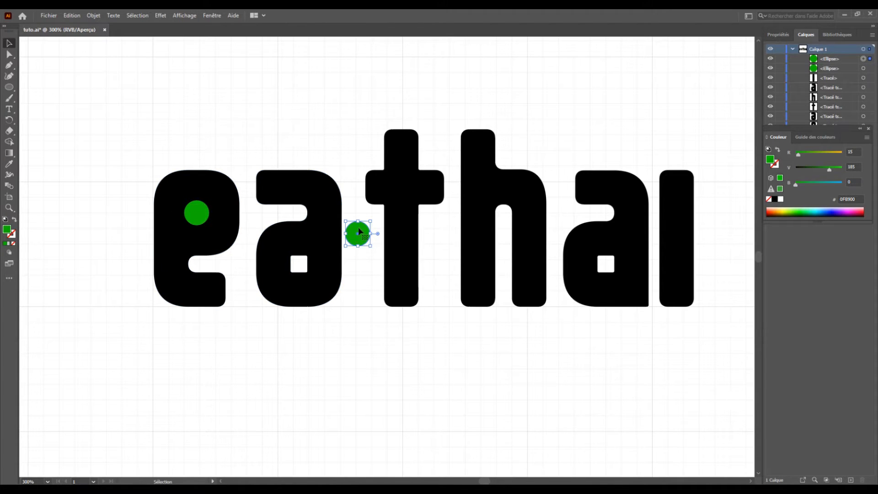
drag(363, 232, 608, 263)
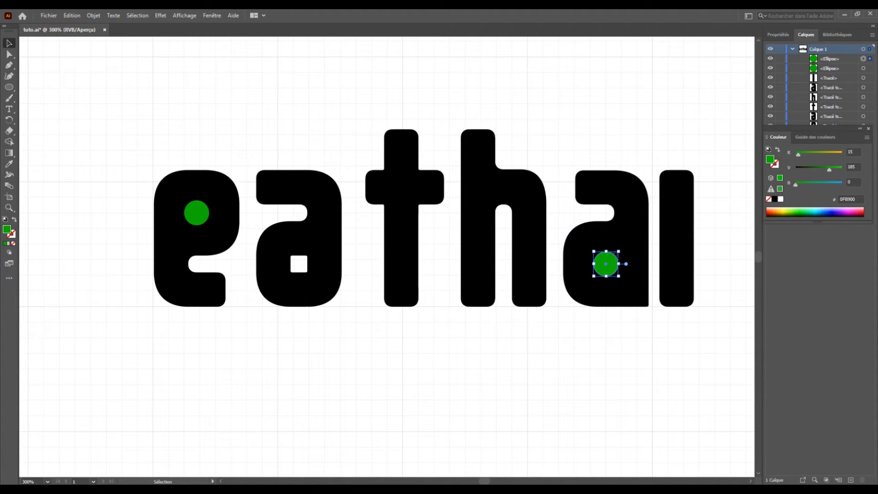
shift+click(628, 231)
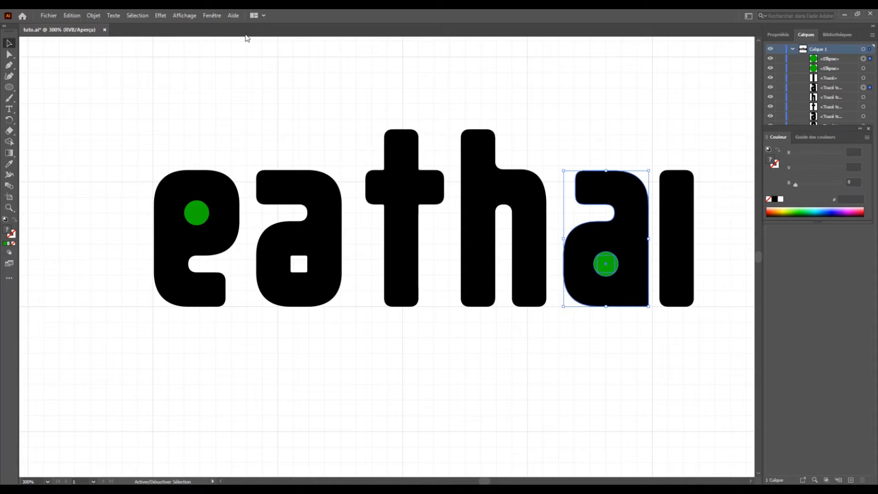
click(211, 15)
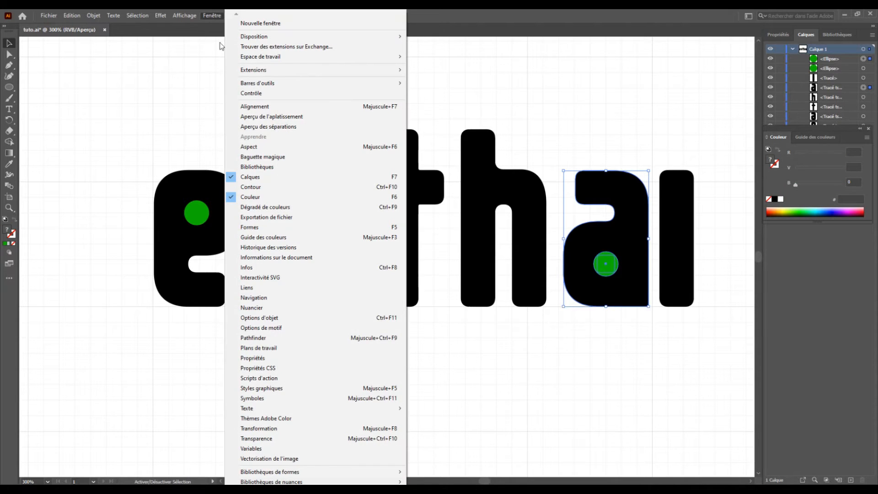
click(253, 337)
drag(623, 112, 589, 57)
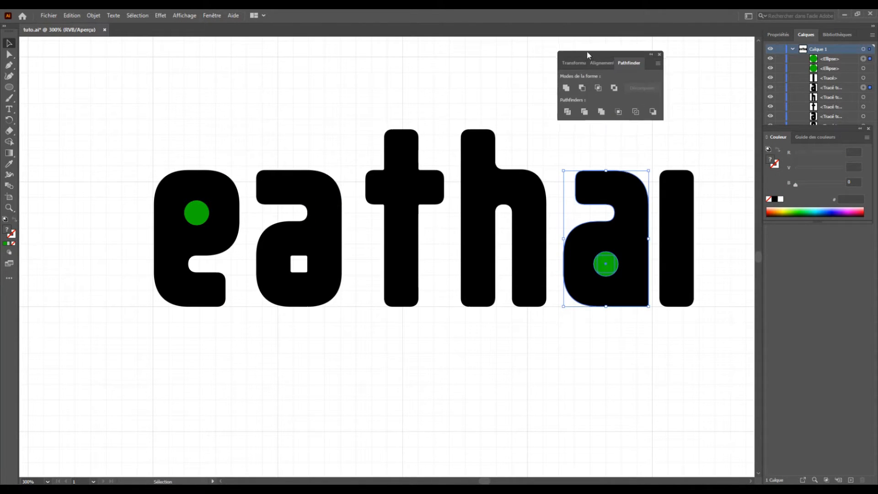
click(580, 88)
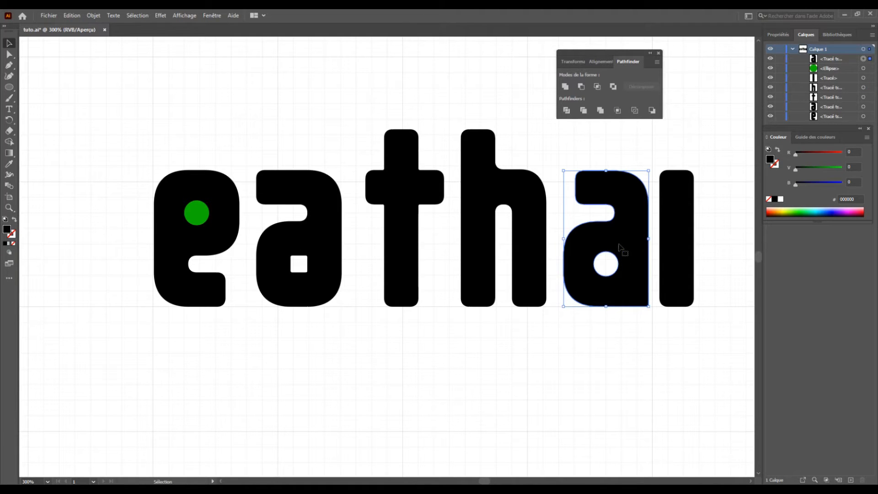
click(558, 213)
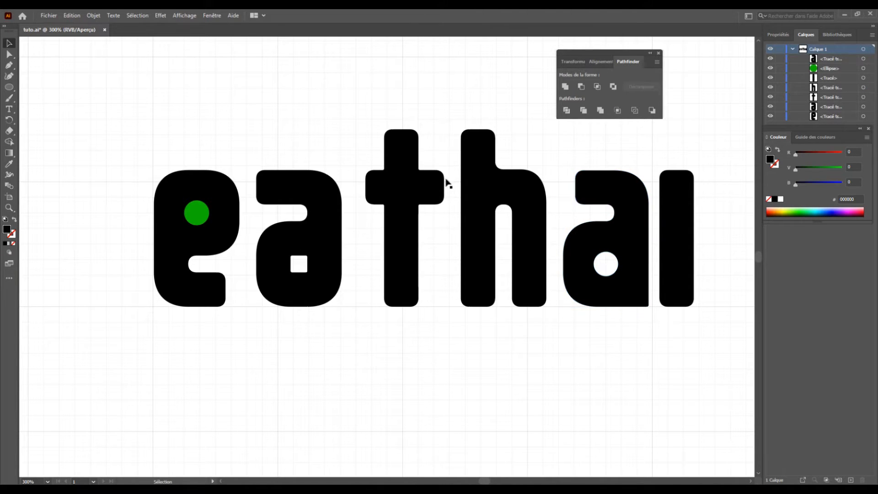
Check the second a's round counter against a temporary orange FF8100 rectangle placed behind the letter, and delete the rectangle.
click(9, 88)
drag(9, 88, 51, 86)
drag(554, 151, 656, 341)
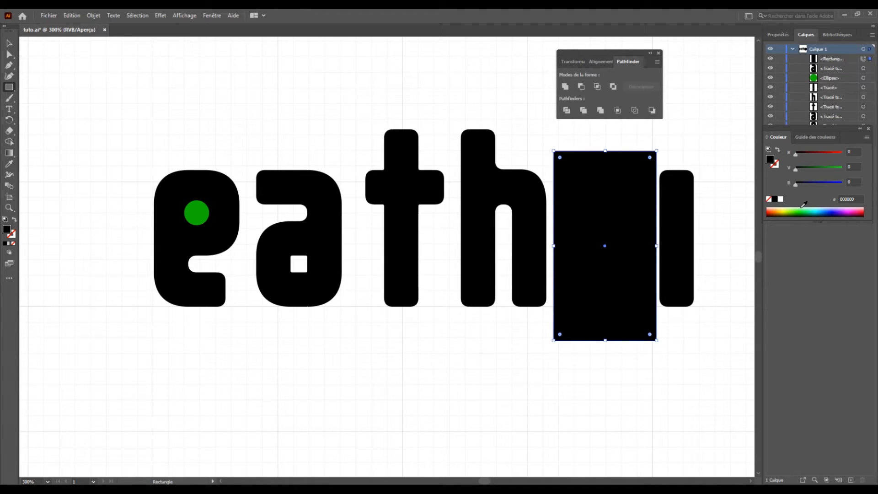
click(778, 209)
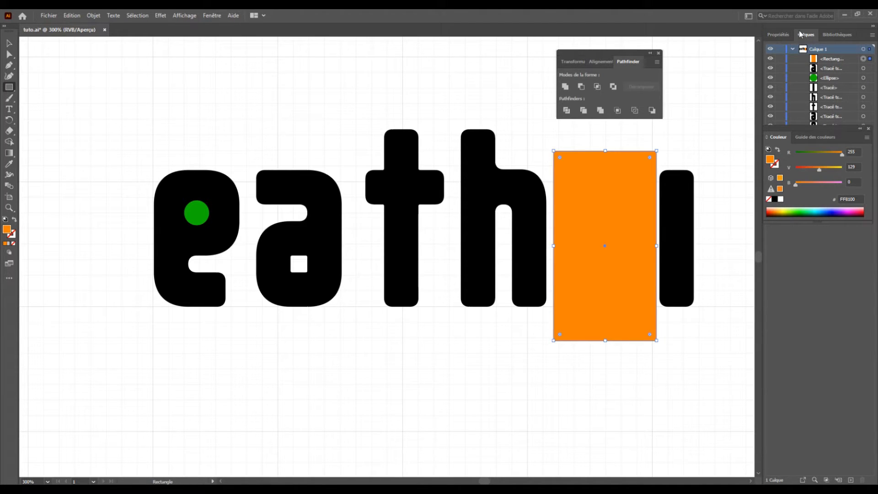
click(824, 62)
drag(826, 69, 826, 75)
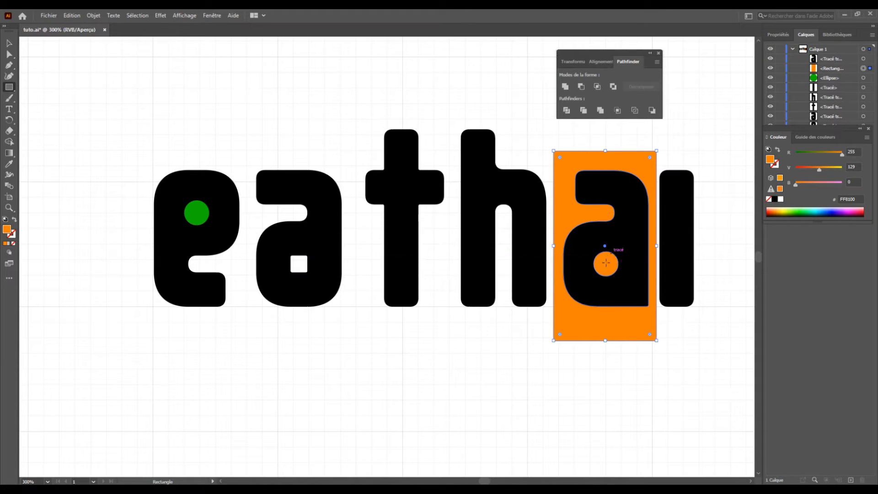
click(9, 43)
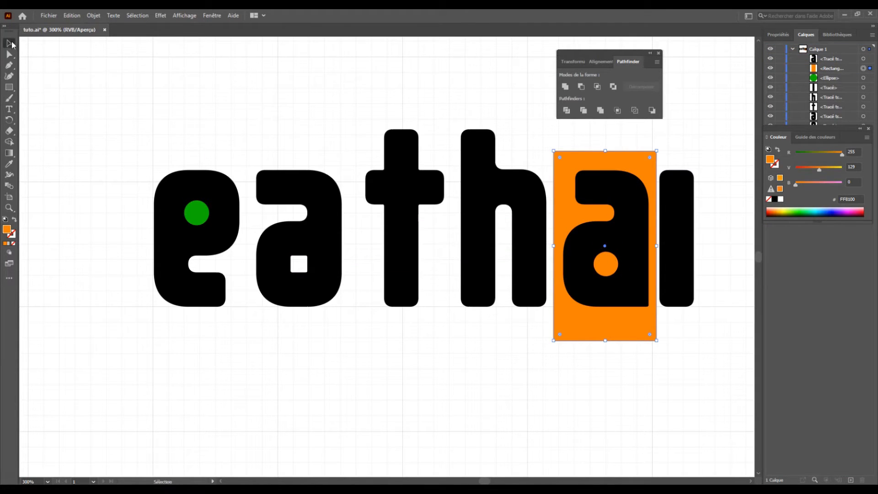
click(649, 167)
key(Delete)
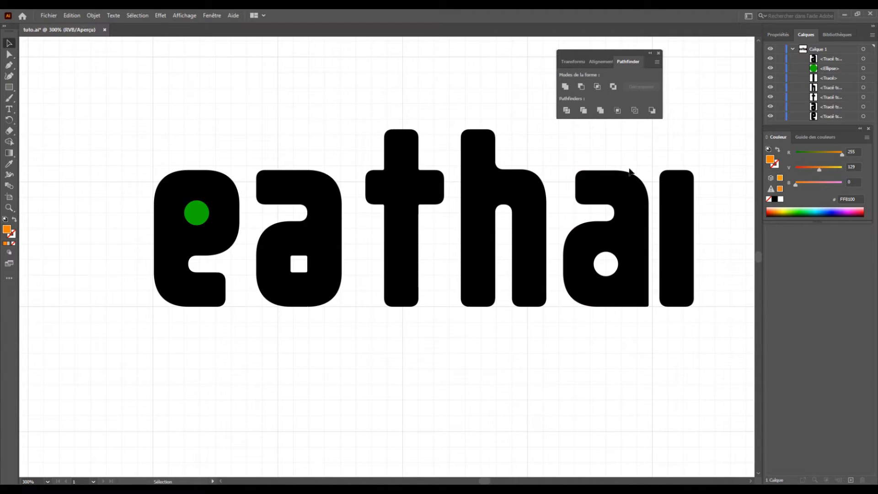
Subtract the green circle from the e with Pathfinder to cut out a round counter.
click(194, 212)
shift+click(218, 193)
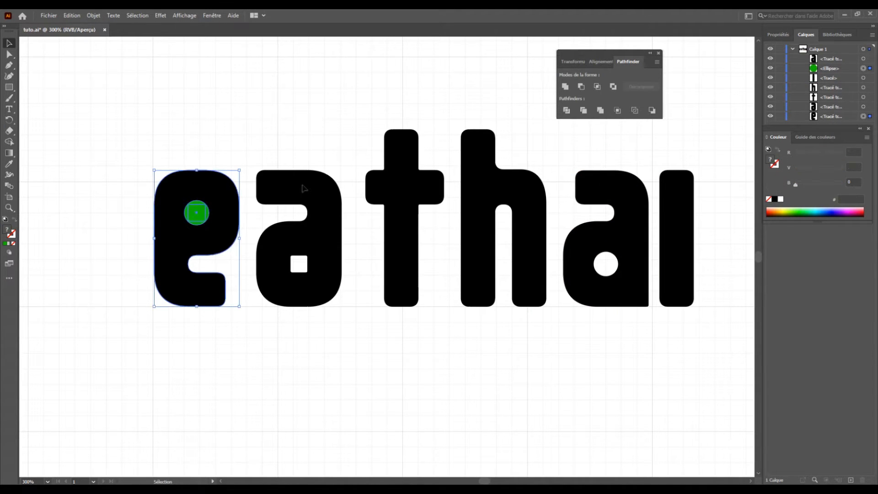
click(613, 88)
click(239, 143)
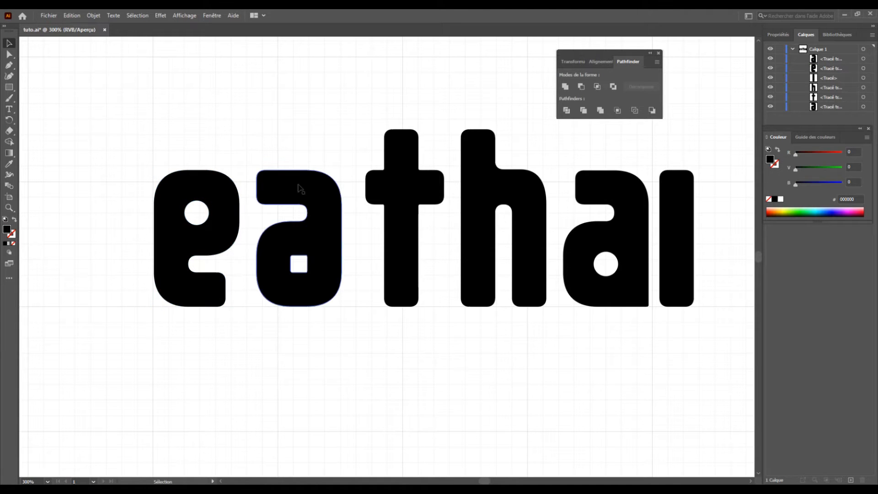
Duplicate the e over the first a, fill the copy with light green A2FF73 and rotate it 180° to align with the a.
drag(182, 190, 301, 188)
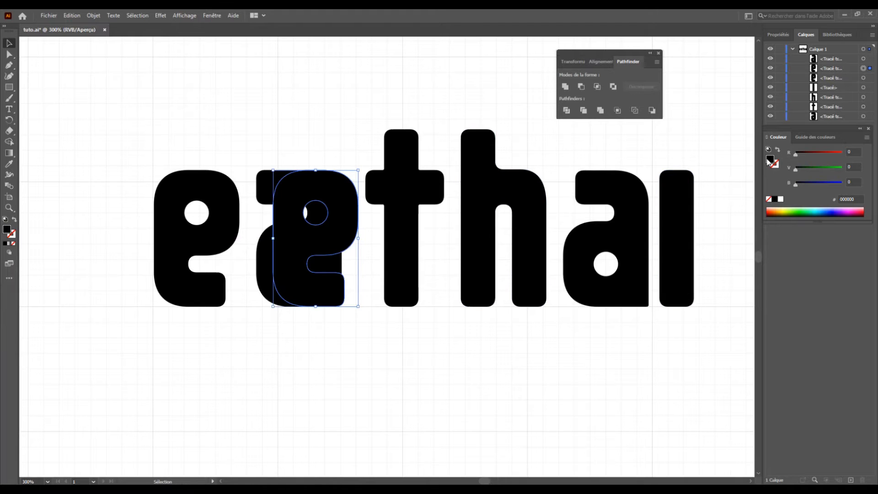
click(794, 209)
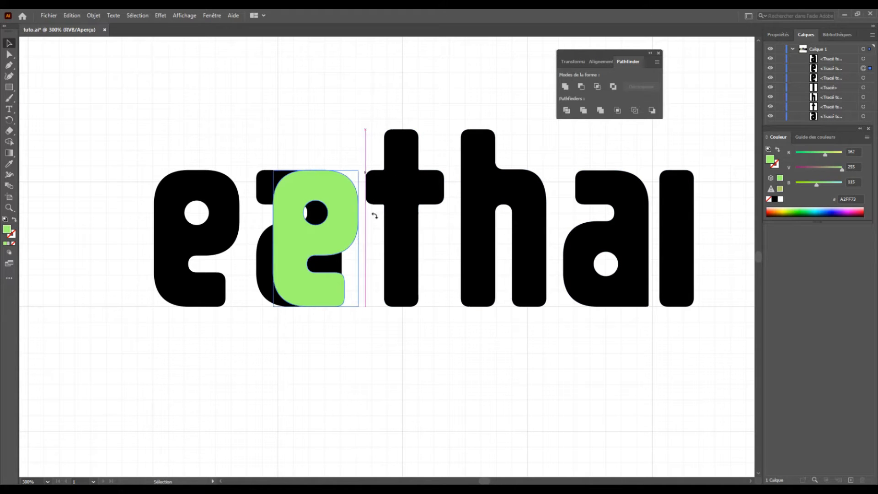
drag(359, 165, 288, 286)
drag(297, 249, 281, 241)
Delete the original black a underneath the light green rotated copy of the e.
click(265, 196)
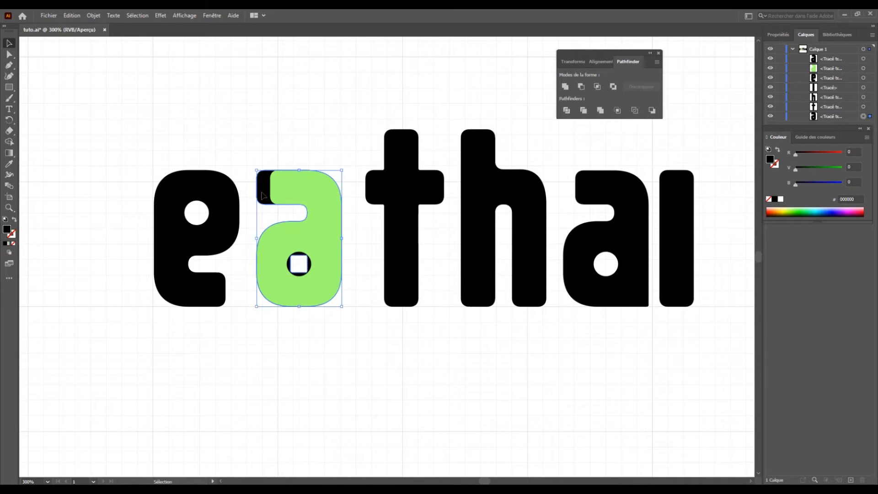
click(290, 189)
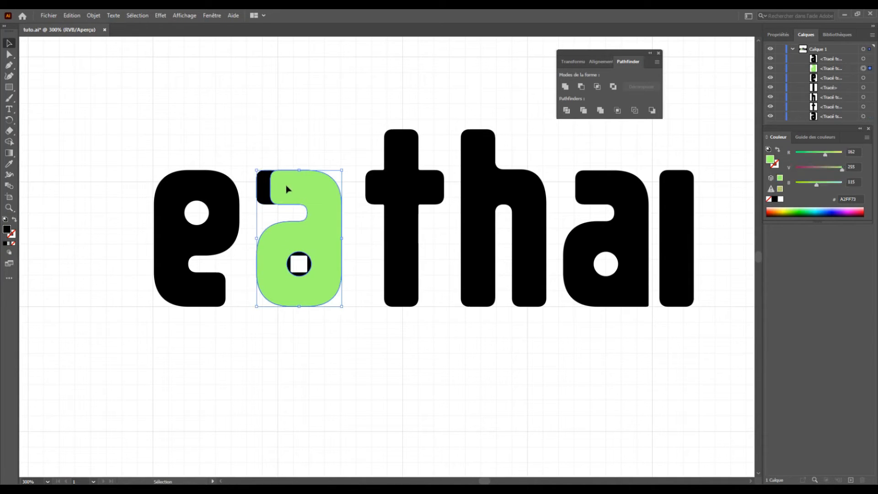
click(263, 184)
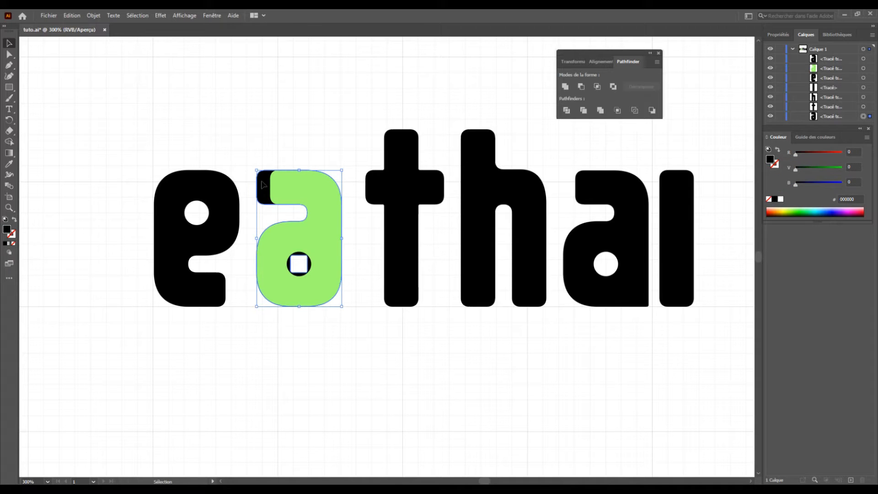
key(Delete)
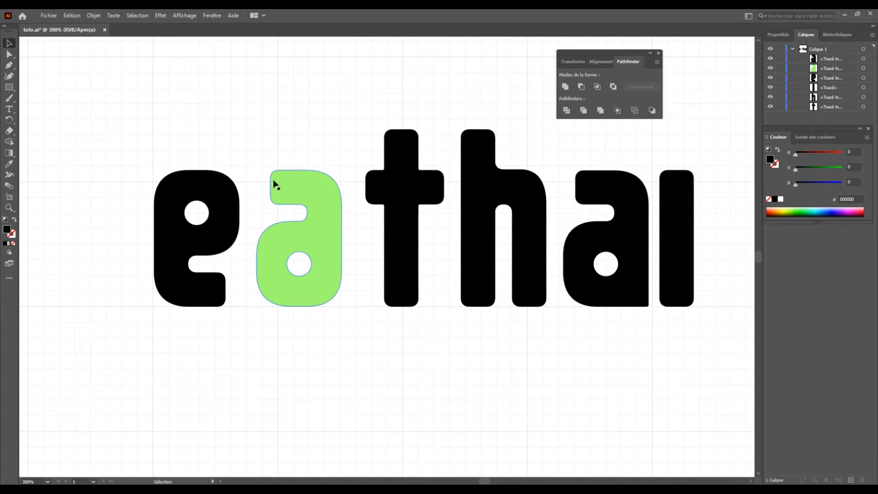
Extend the upper arm of the light green a outward until its end lines up with the outer edge of the bowl.
click(141, 98)
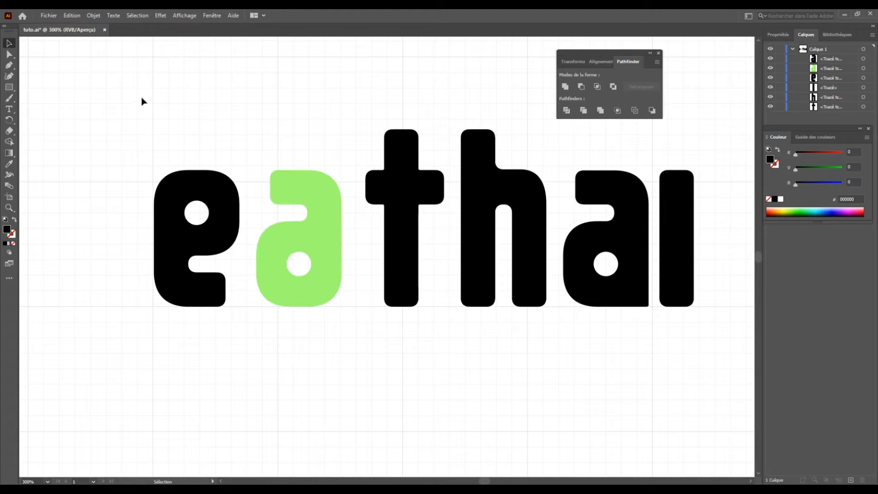
click(9, 54)
drag(259, 160, 287, 209)
key(Left)
key(Left)
key(Left)
key(Left)
key(Left)
key(Left)
key(Left)
key(Left)
key(Left)
key(Left)
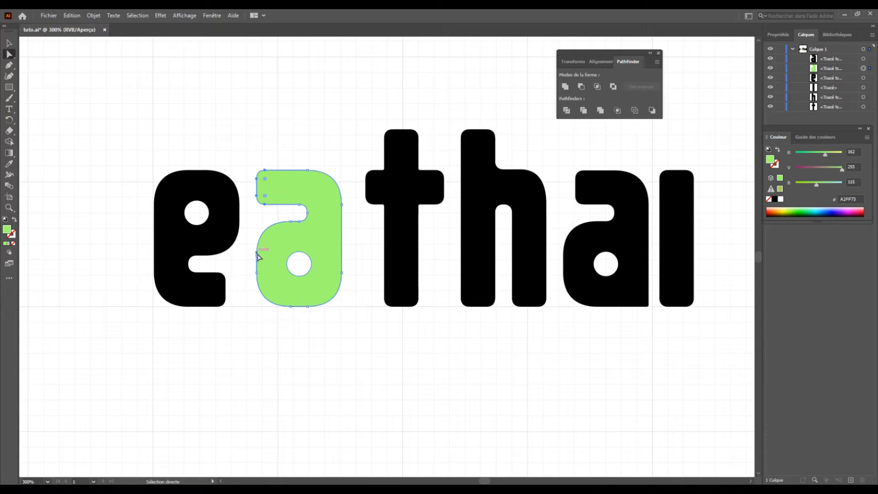
click(275, 159)
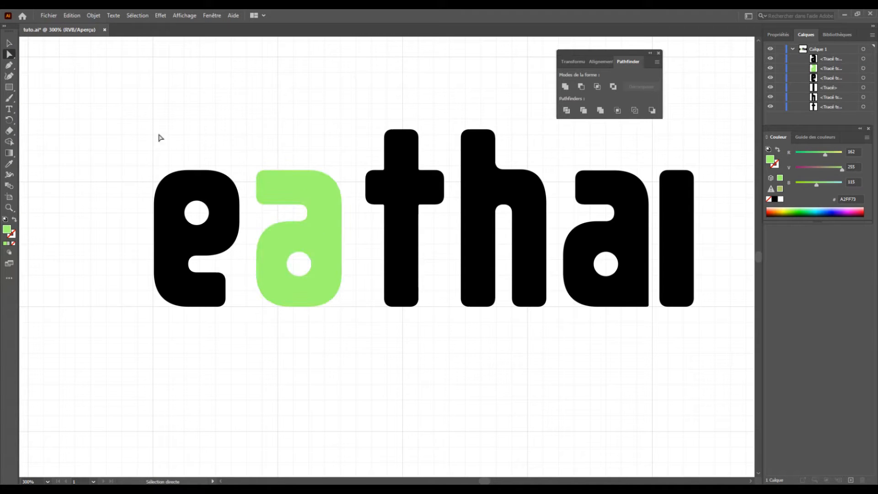
Shorten the lower arm of the e slightly by nudging its end anchor points inward.
key(v)
key(a)
click(217, 281)
drag(213, 265, 242, 327)
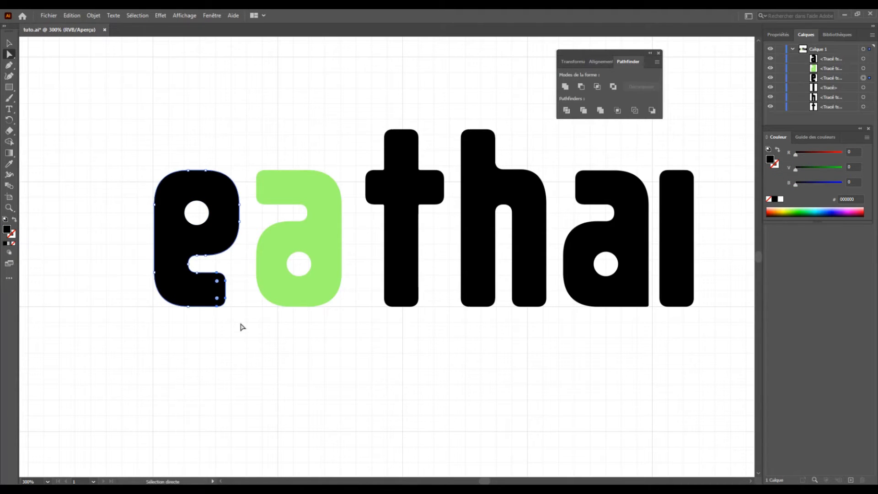
key(Left)
key(Left)
click(242, 327)
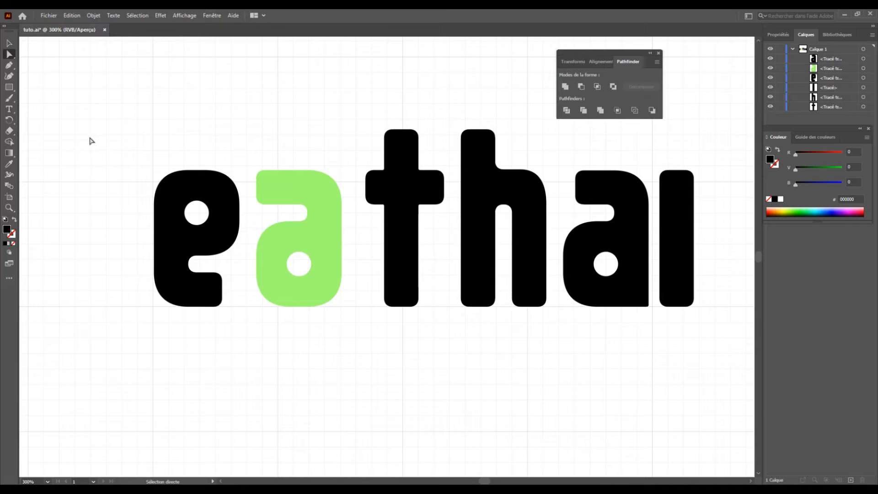
Close the Pathfinder options and fill the light green a with black 000000.
key(v)
click(659, 53)
click(334, 219)
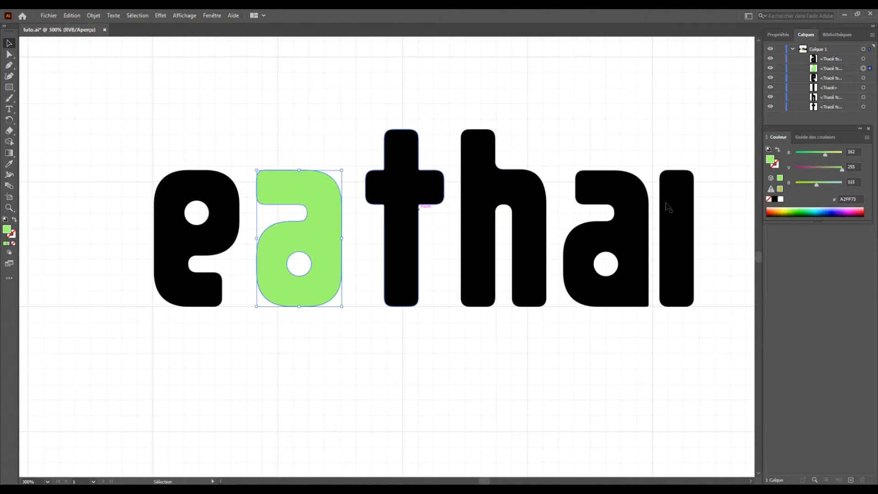
click(775, 199)
click(422, 323)
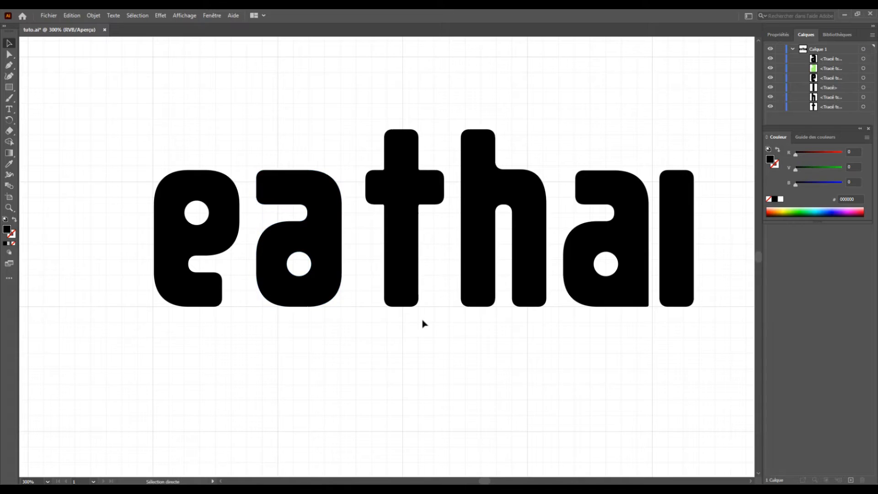
Examine the whole wordmark at small and large zoom levels to judge its overall shape and letter spacing.
key(ctrl+0)
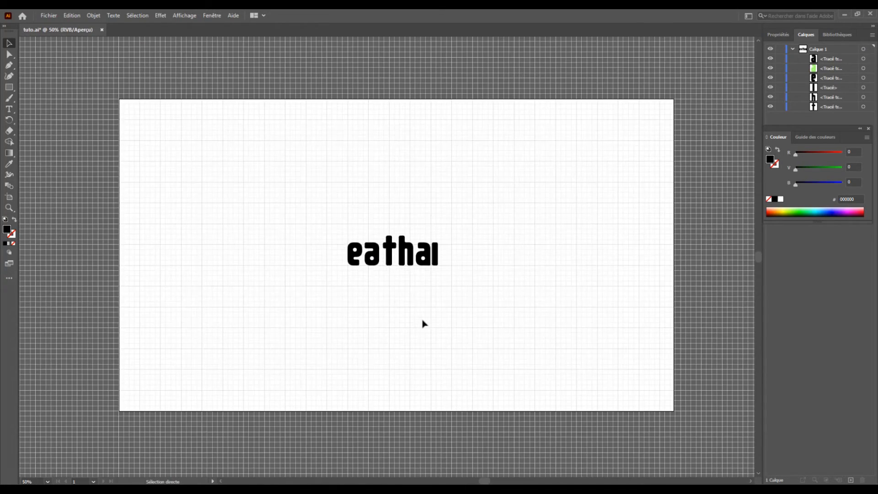
key(ctrl+minus)
key(ctrl+minus)
key(ctrl+minus)
key(ctrl+plus)
key(ctrl+plus)
key(ctrl+plus)
key(ctrl+plus)
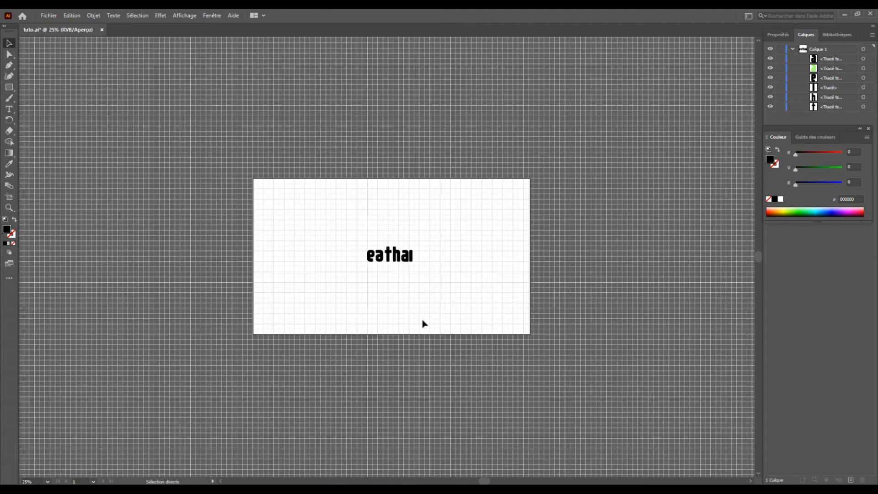
key(ctrl+plus)
key(ctrl+plus)
key(ctrl+plus)
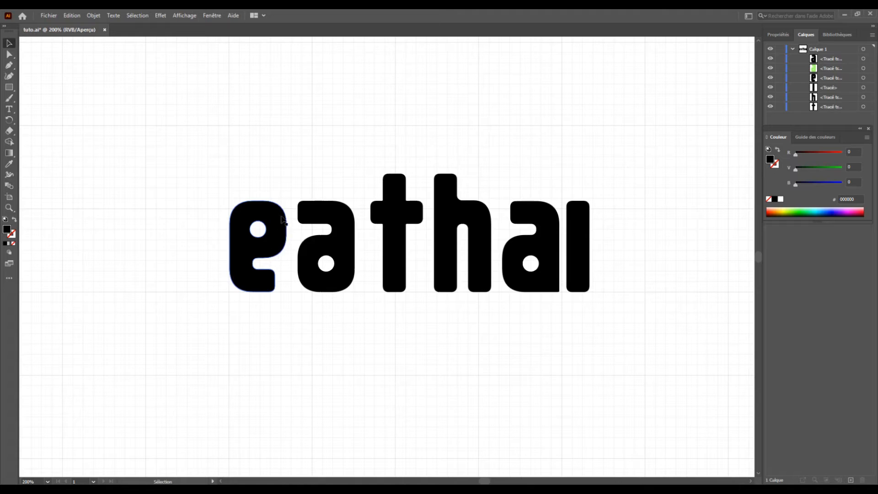
Scale all six letters of the wordmark down together slightly from their lower-left corner.
drag(242, 141, 609, 319)
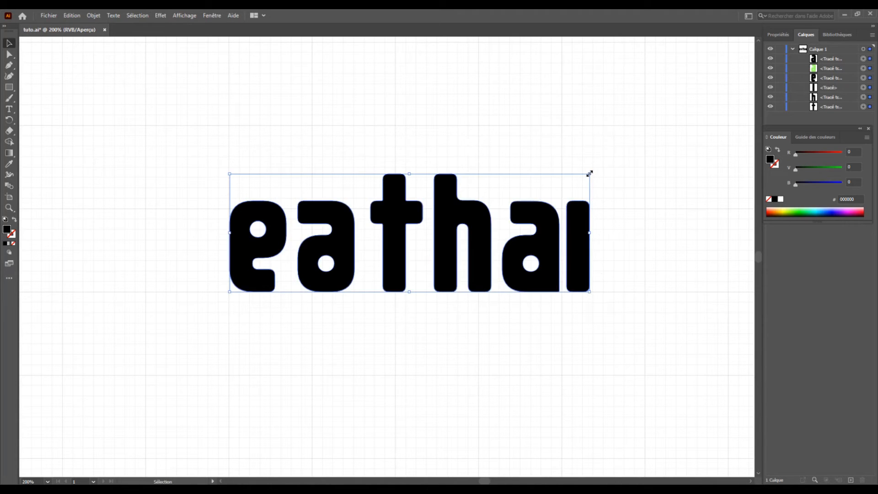
drag(589, 173, 577, 186)
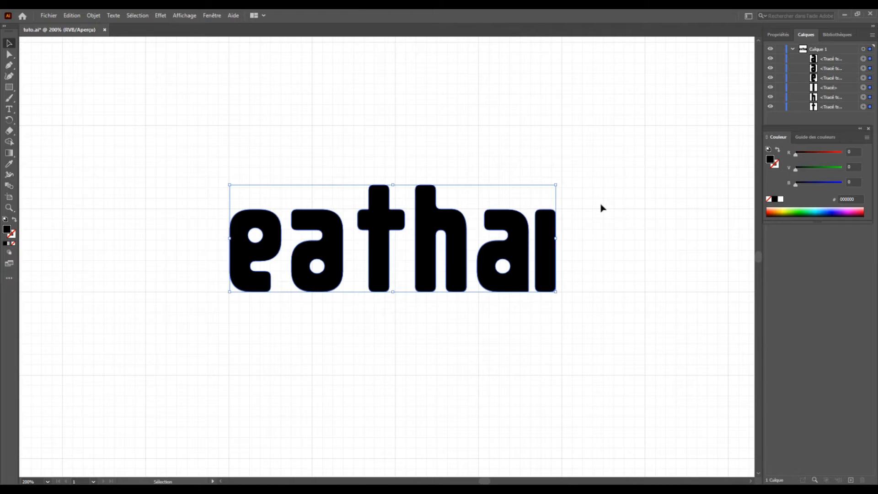
click(601, 206)
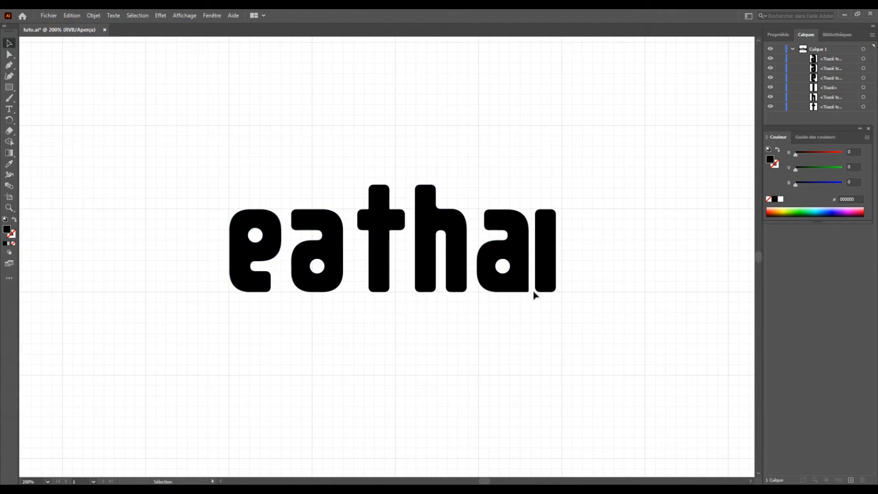
Draw a narrow vertical spacer rectangle beside the e and extend it well above and below the letters.
click(305, 224)
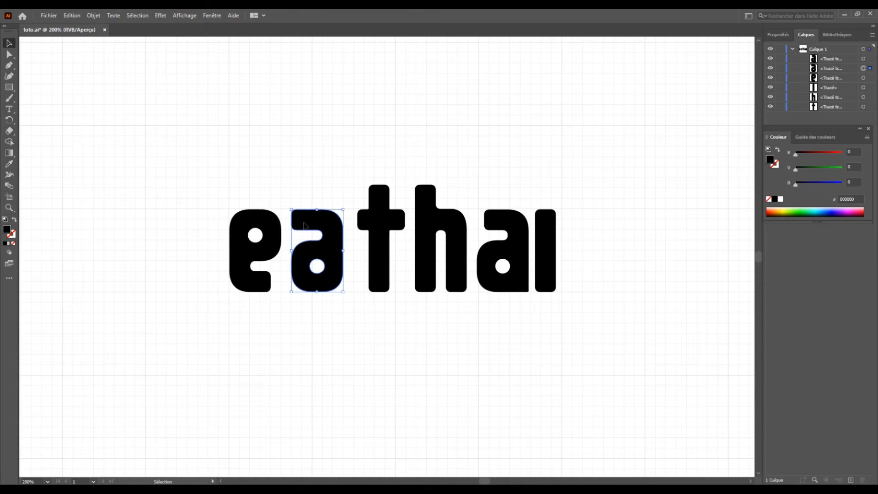
key(space)
drag(331, 250, 414, 226)
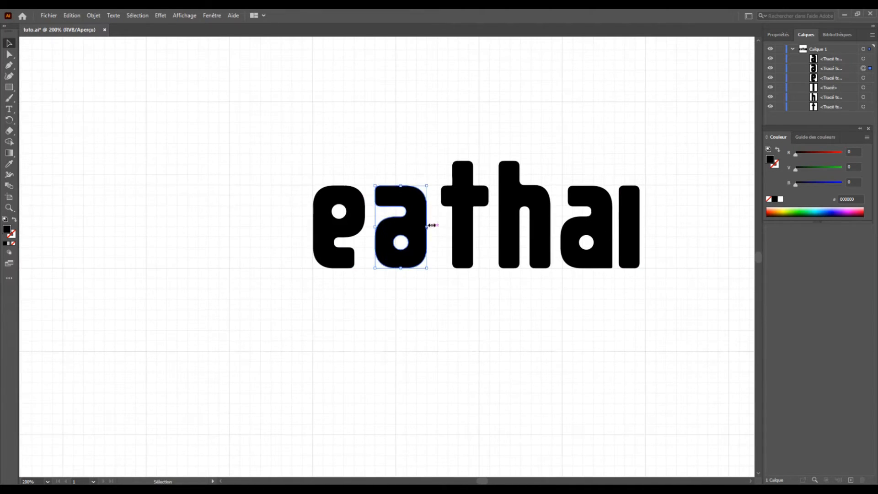
key(a)
key(ctrl+plus)
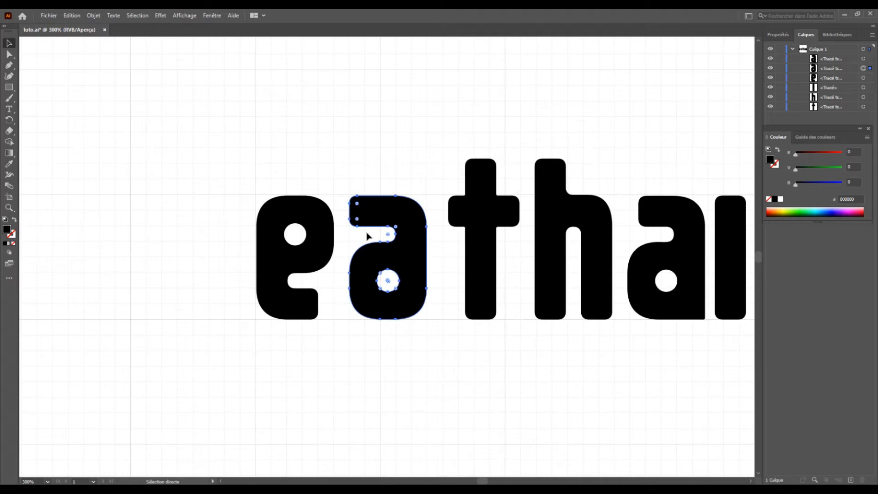
key(r)
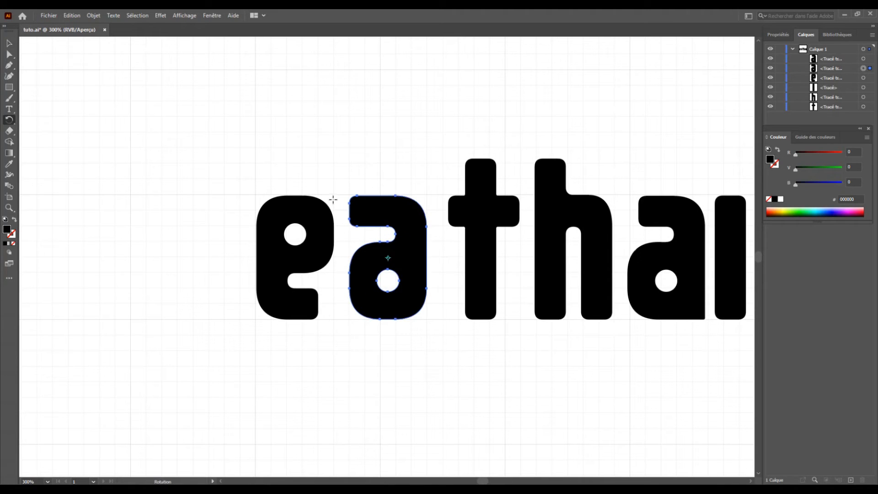
click(9, 87)
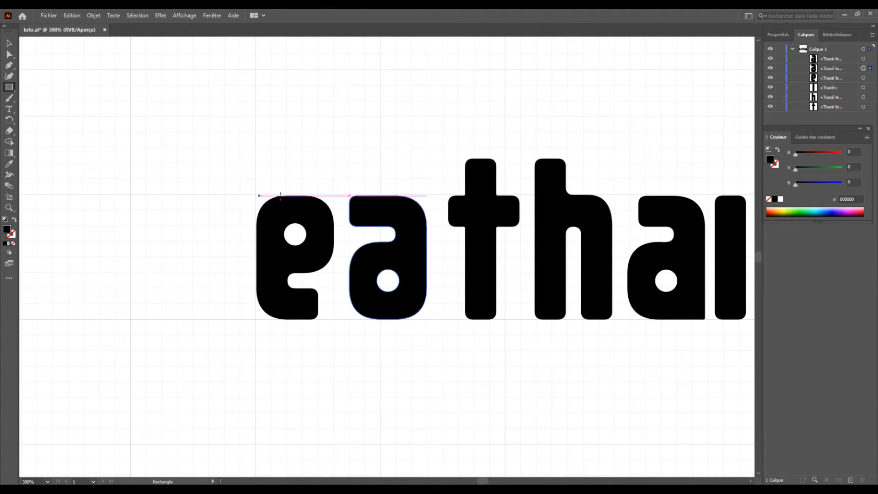
drag(333, 196, 342, 319)
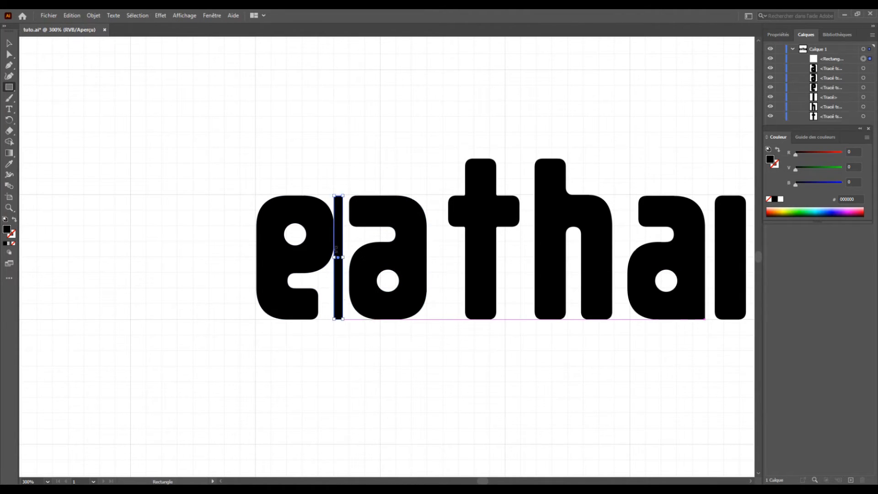
key(v)
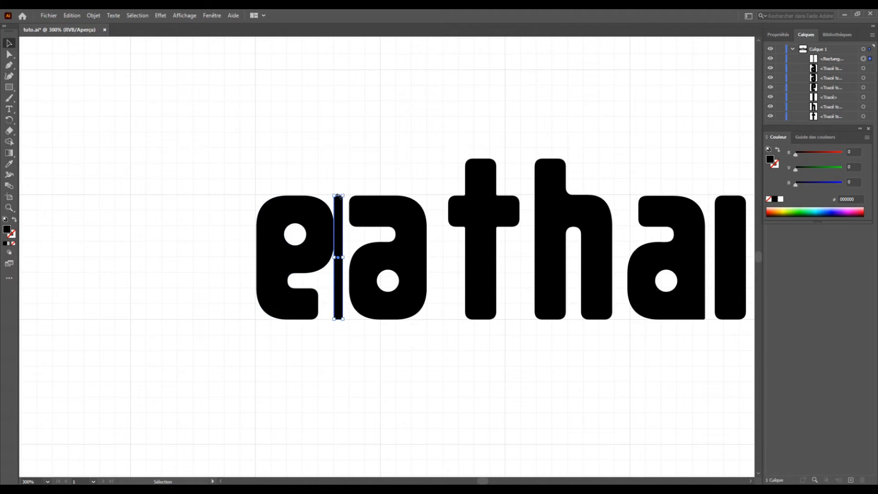
drag(340, 197, 343, 103)
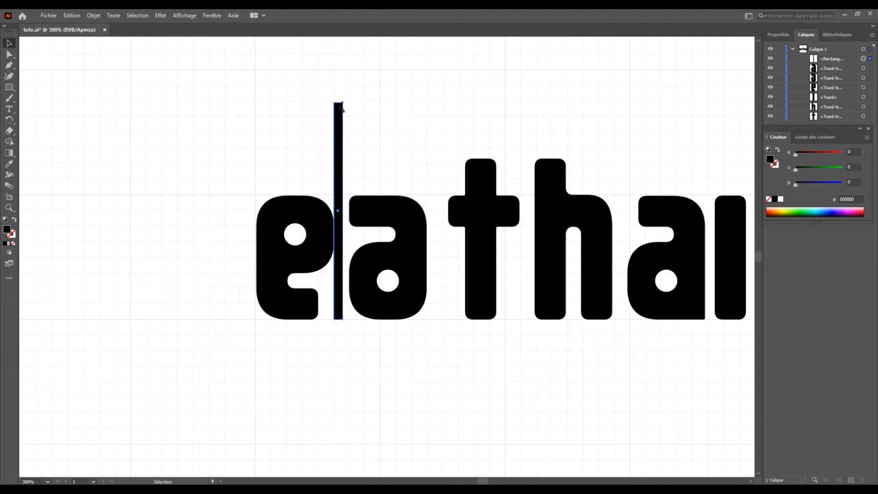
drag(341, 137, 339, 165)
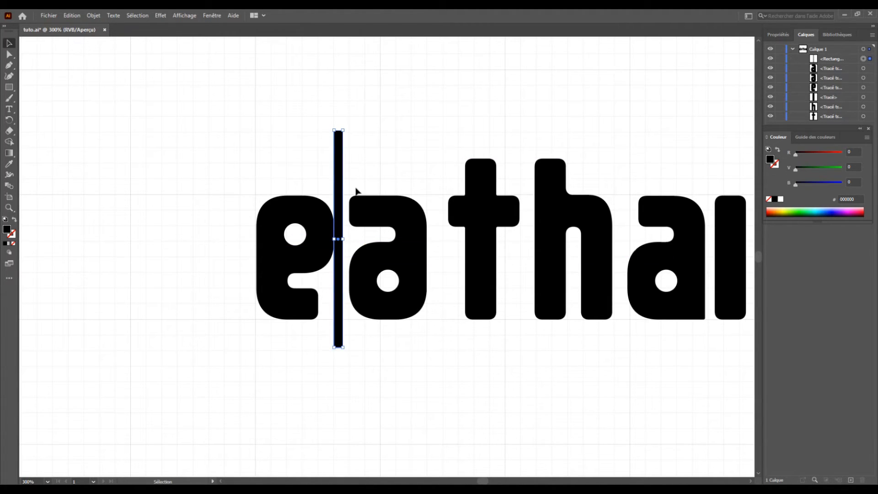
Fill the spacer rectangle with yellow FFF145.
click(782, 208)
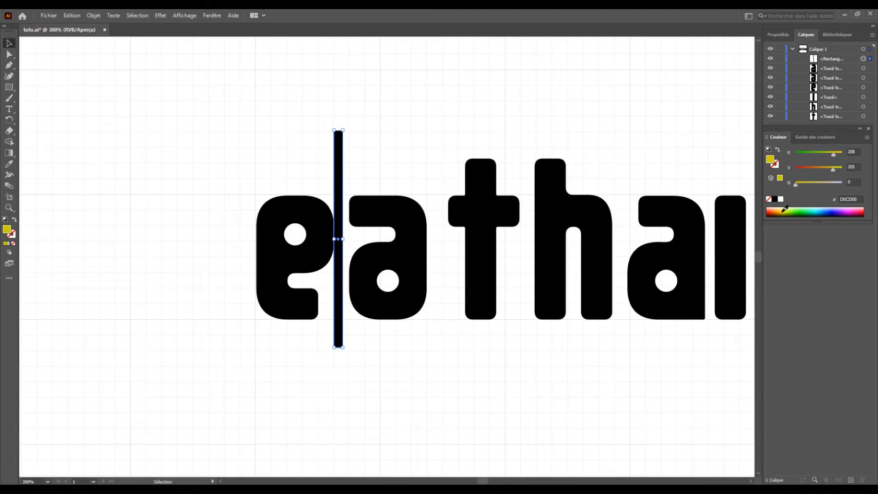
click(783, 206)
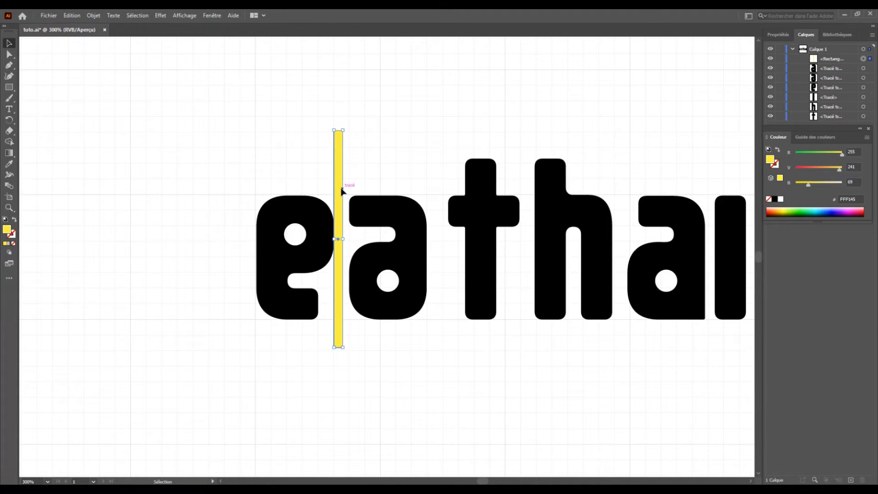
click(361, 179)
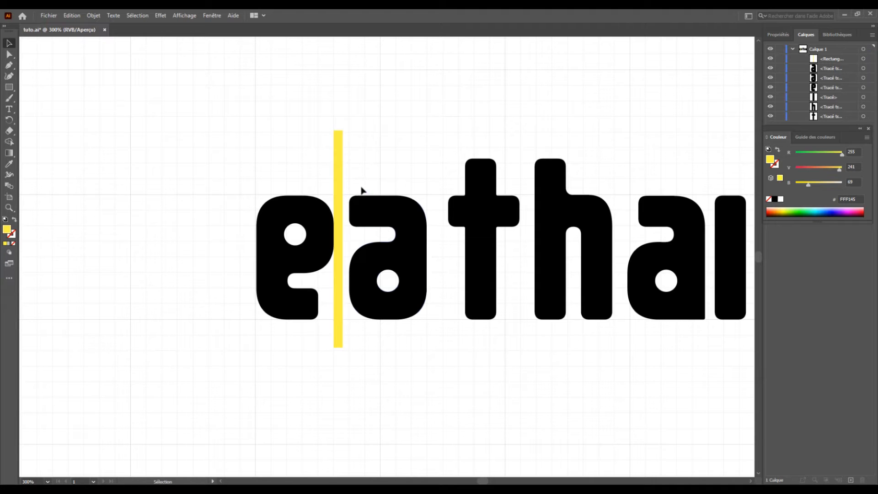
Align the yellow spacer exactly against the outer curve of the e.
drag(534, 227, 432, 192)
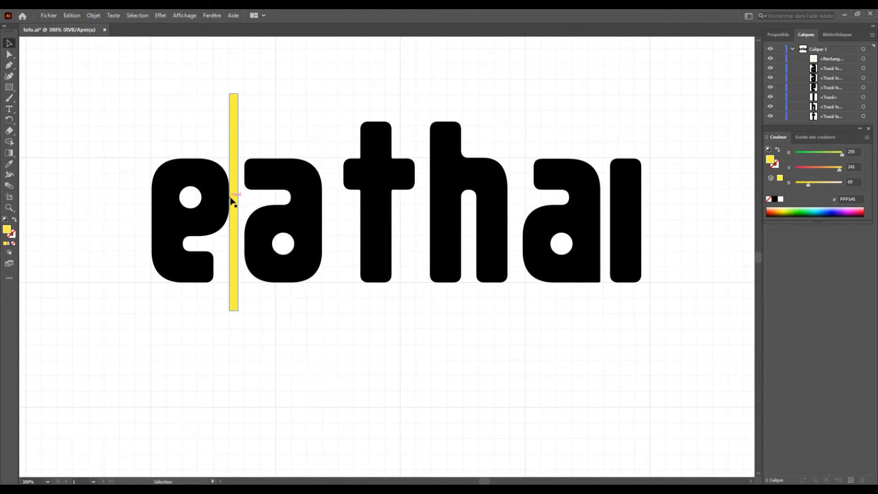
key(ctrl+plus)
key(ctrl+plus)
key(ctrl+plus)
key(ctrl+plus)
drag(402, 200, 400, 200)
key(ctrl+minus)
key(ctrl+minus)
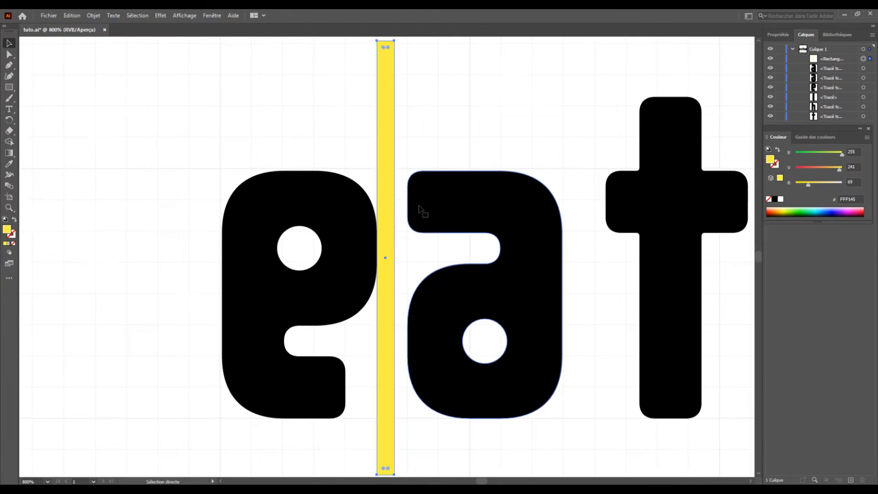
Move the first a horizontally until it touches the yellow spacer next to the e.
click(429, 218)
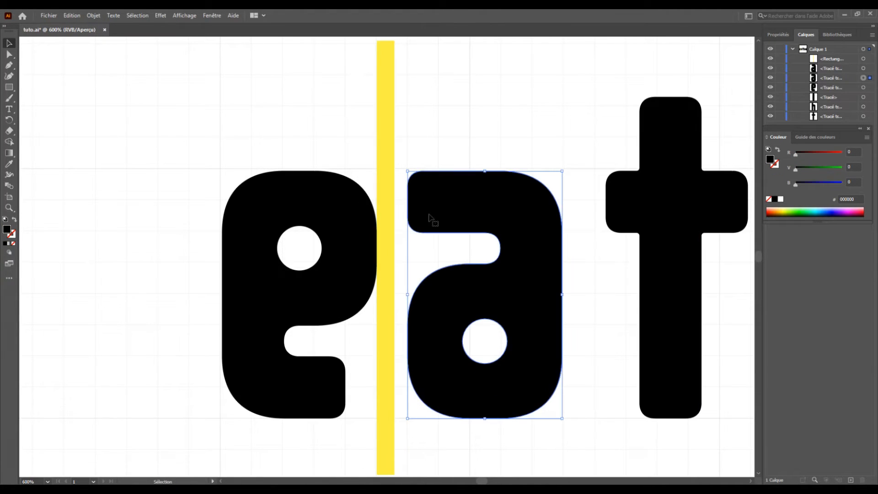
drag(432, 217, 418, 216)
click(454, 162)
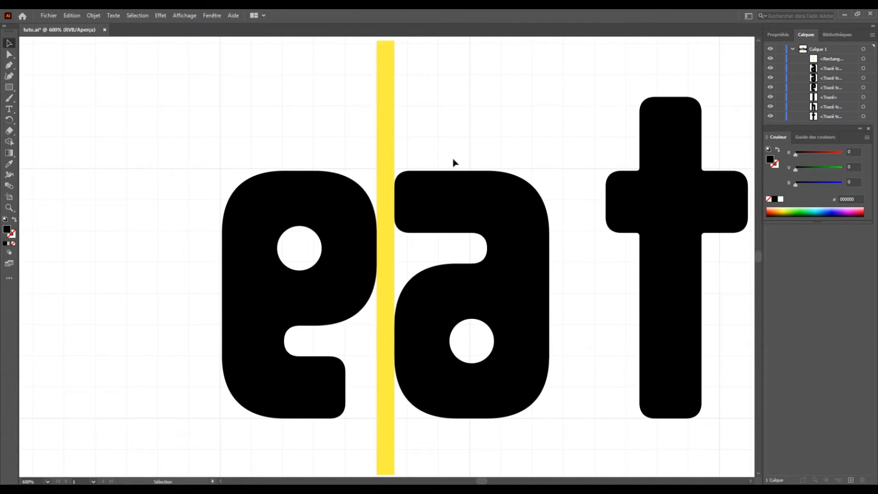
key(ctrl+minus)
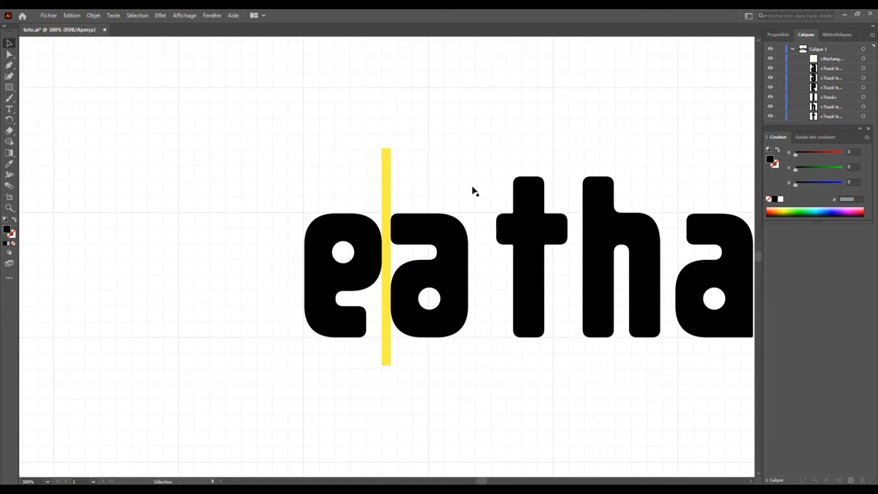
key(ctrl+minus)
Copy the yellow spacer after the first a, the t and the h, moving the t and h against the spacers before them.
click(233, 198)
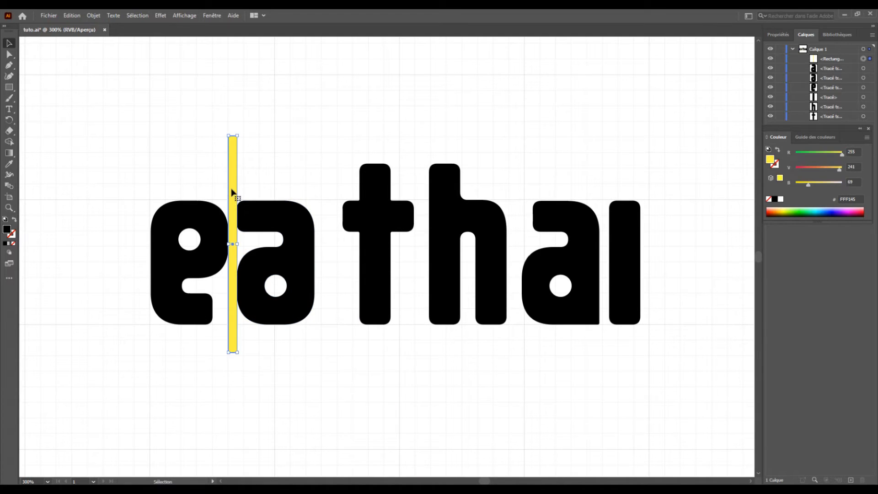
drag(233, 196, 400, 189)
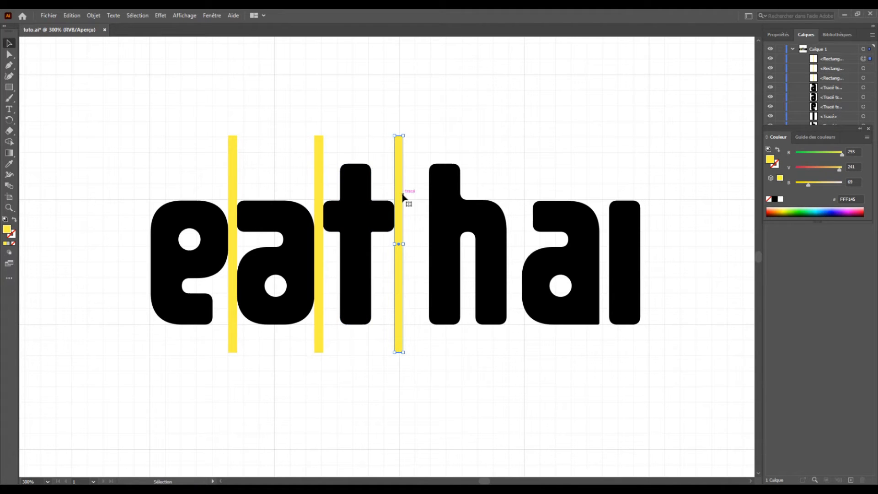
drag(440, 216, 487, 191)
Move the second a against the spacer after the h, bring the i closer, and copy the spacer between them.
click(537, 227)
click(550, 222)
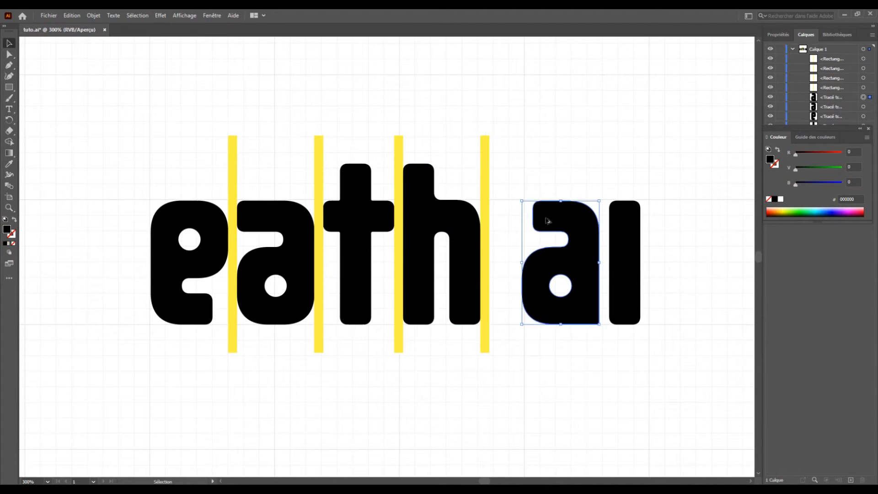
drag(551, 223, 521, 219)
drag(623, 238, 588, 240)
click(486, 233)
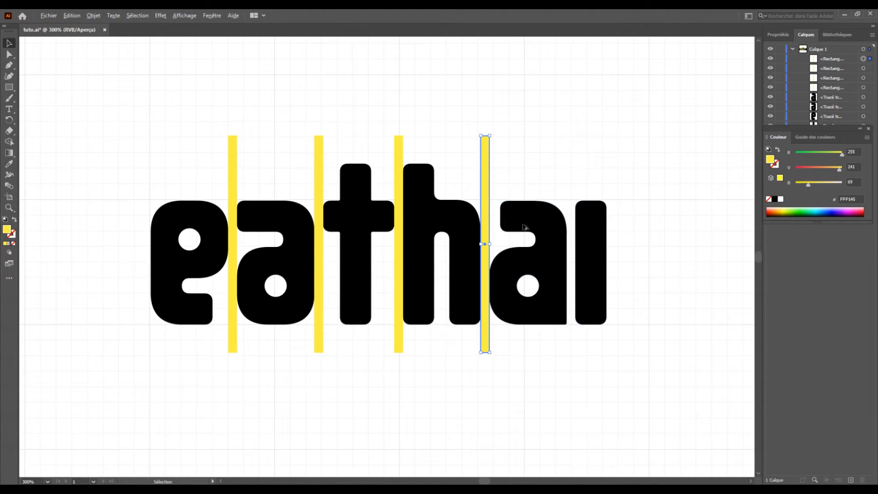
drag(486, 231, 589, 235)
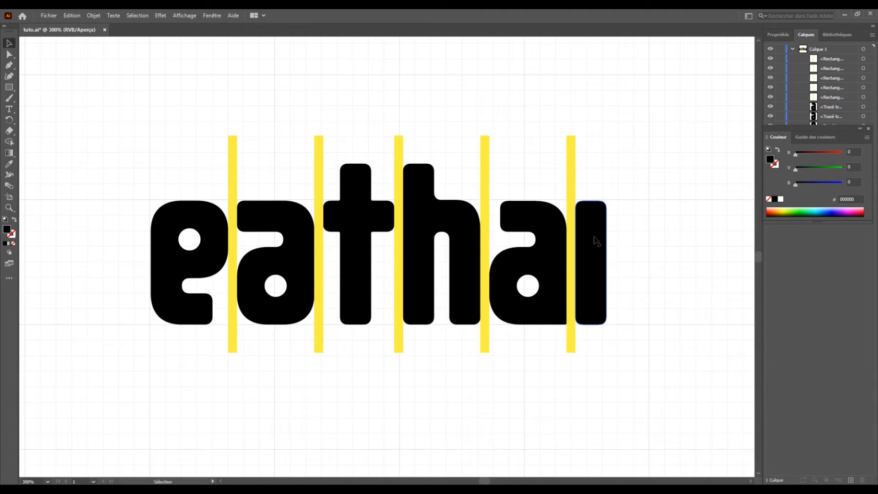
Move the i horizontally until it sits exactly against the last yellow spacer.
key(Right)
click(623, 237)
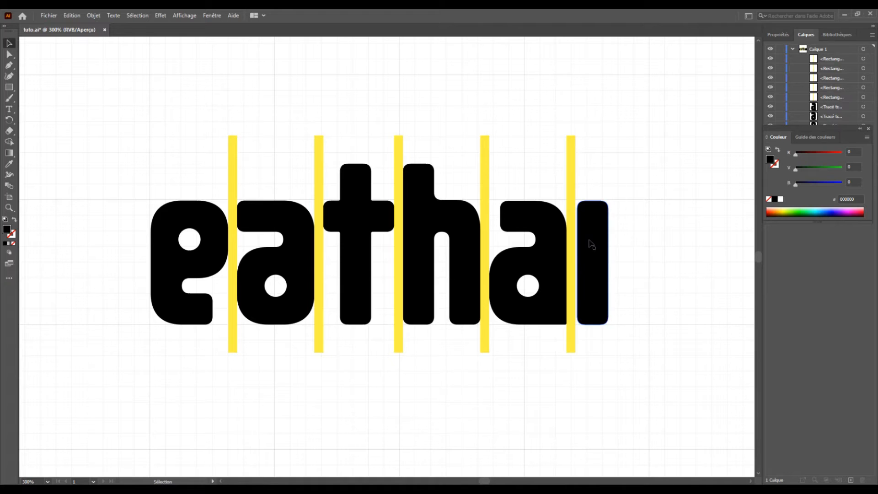
scroll(581, 245, up, 3)
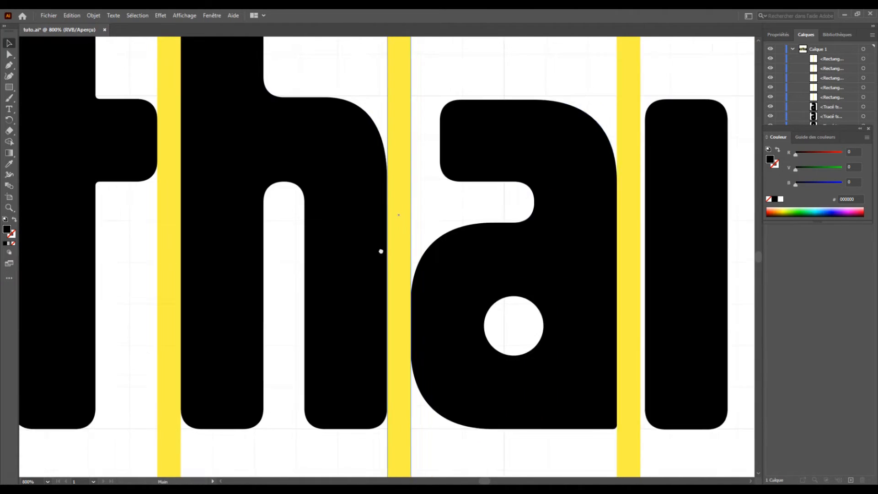
scroll(578, 251, right, 2)
drag(587, 251, 575, 262)
scroll(575, 263, down, 4)
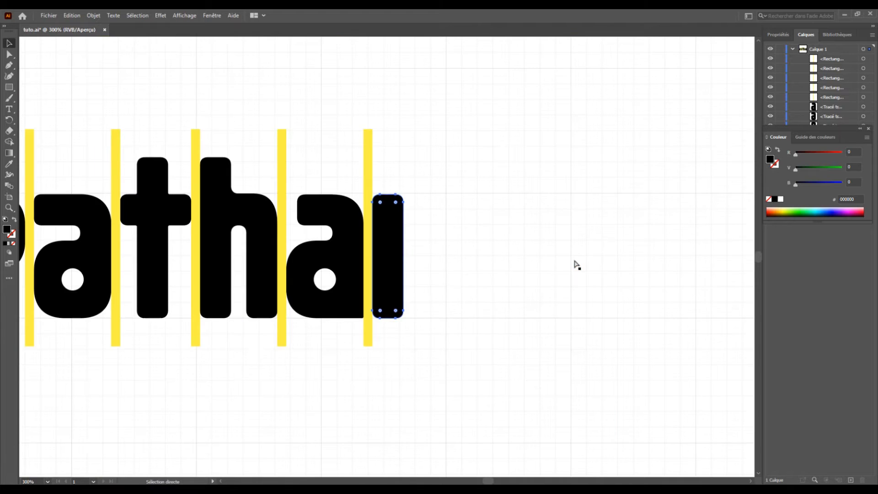
scroll(547, 251, down, 3)
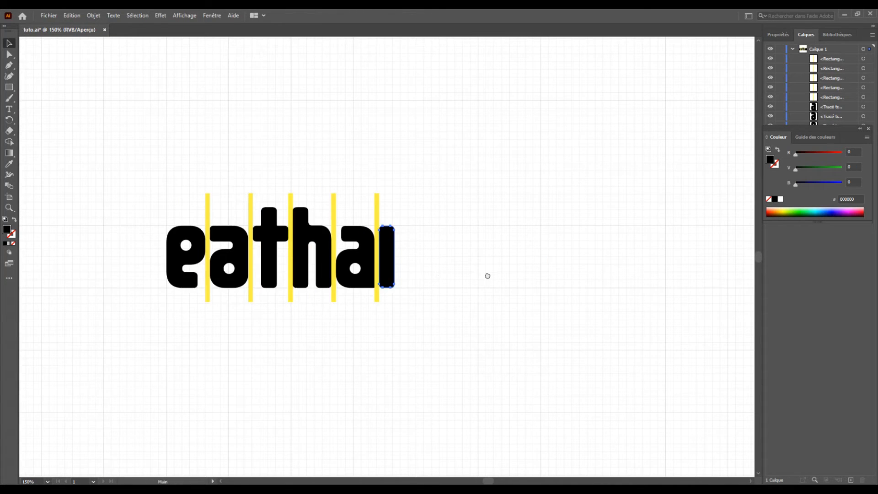
Hide the five yellow spacer rectangles and the document grid.
scroll(502, 278, left, 3)
scroll(533, 284, left, 1)
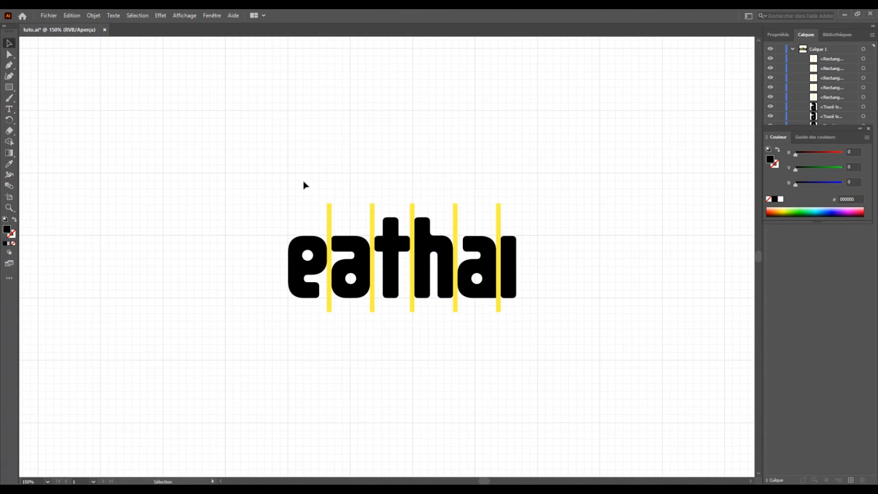
drag(304, 183, 554, 206)
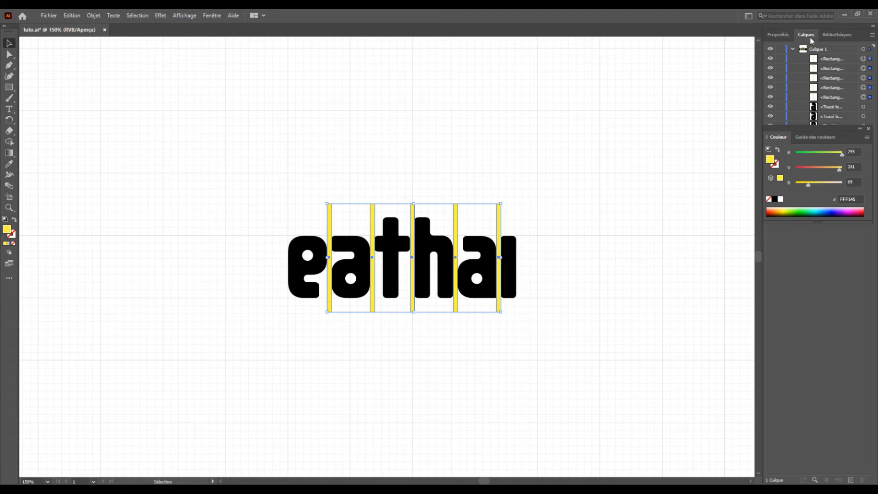
drag(770, 59, 771, 98)
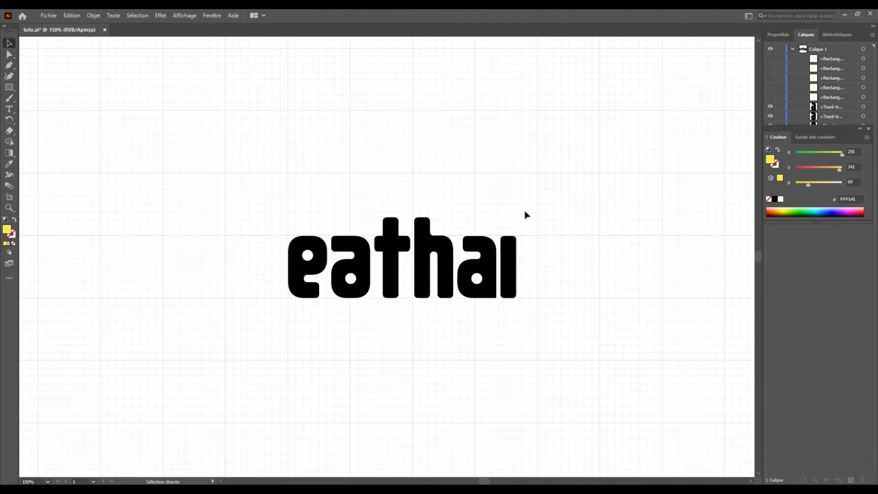
key(ctrl+quotedbl)
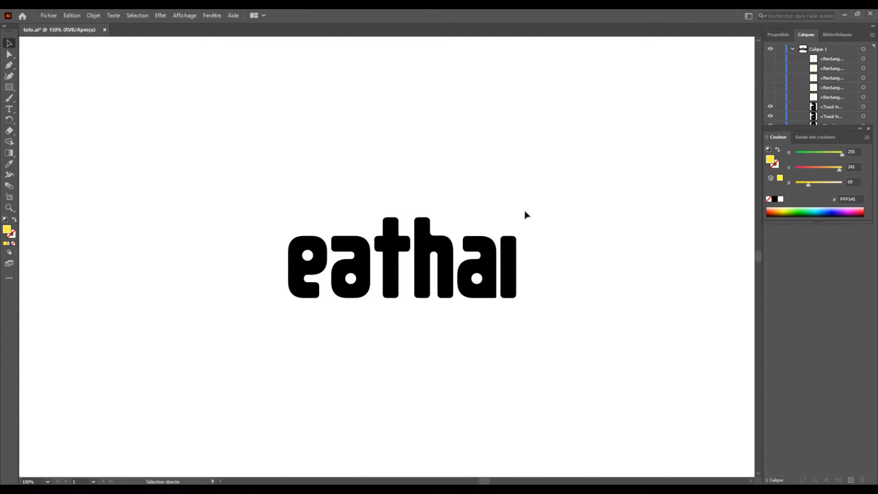
Compare the wordmark's letter spacing at reduced and enlarged sizes without the spacers.
key(ctrl+minus)
key(ctrl+minus)
key(ctrl+minus)
key(ctrl+minus)
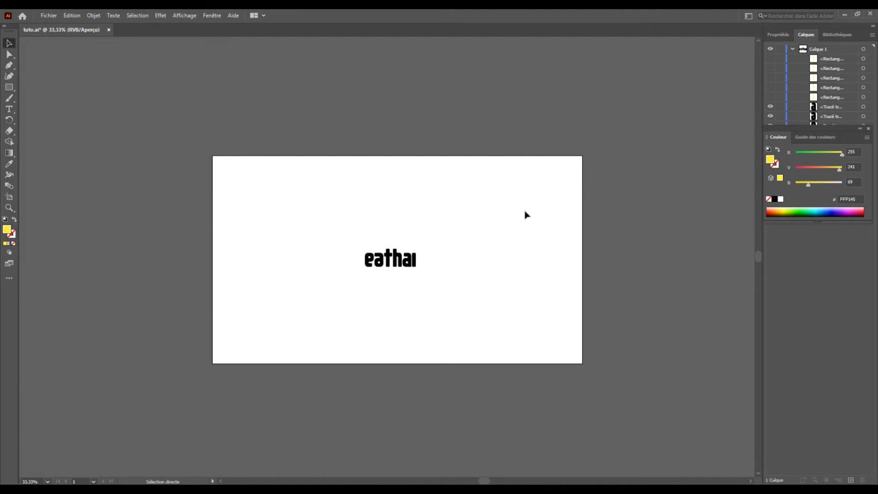
key(ctrl+minus)
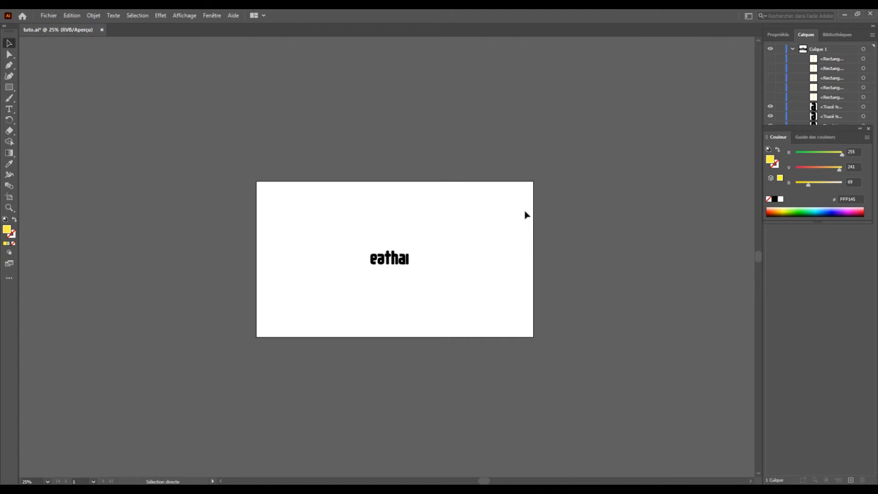
key(ctrl+plus)
key(ctrl+plus)
key(ctrl+plus)
key(ctrl+plus)
key(ctrl+plus)
key(ctrl+plus)
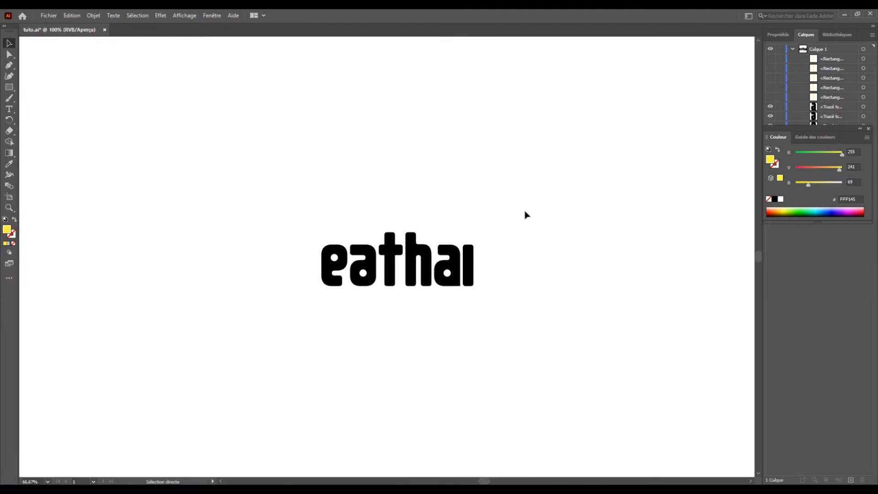
Nudge the i slightly away from the second a to widen the gap optically.
key(v)
click(540, 233)
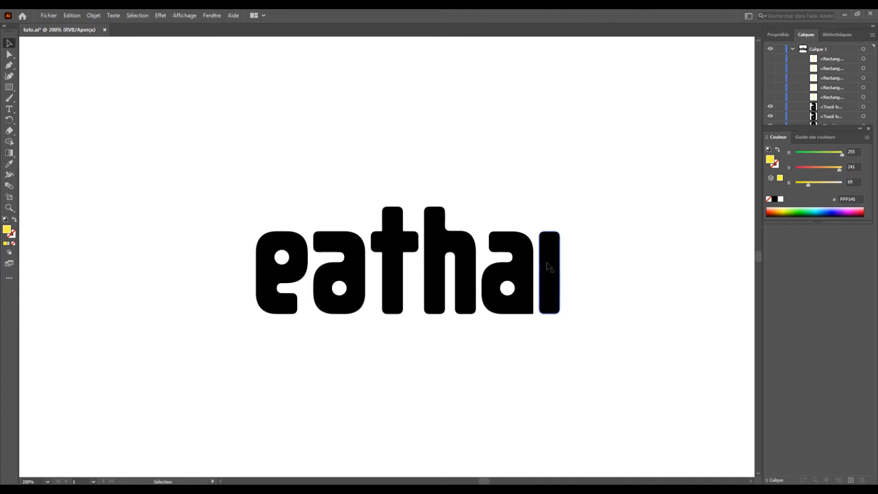
key(a)
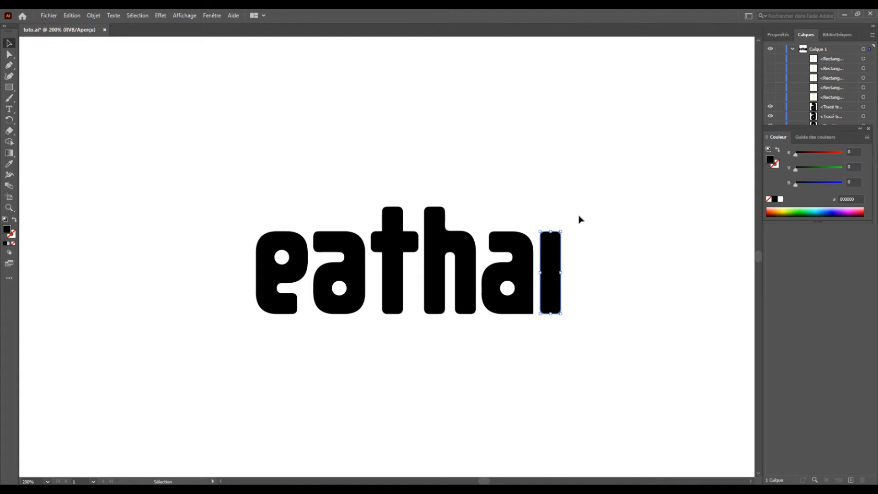
click(577, 219)
Judge the gap before the i at small size and nudge the i a little further from the a.
key(ctrl+minus)
key(ctrl+minus)
key(ctrl+minus)
key(ctrl+minus)
key(ctrl+minus)
key(ctrl+minus)
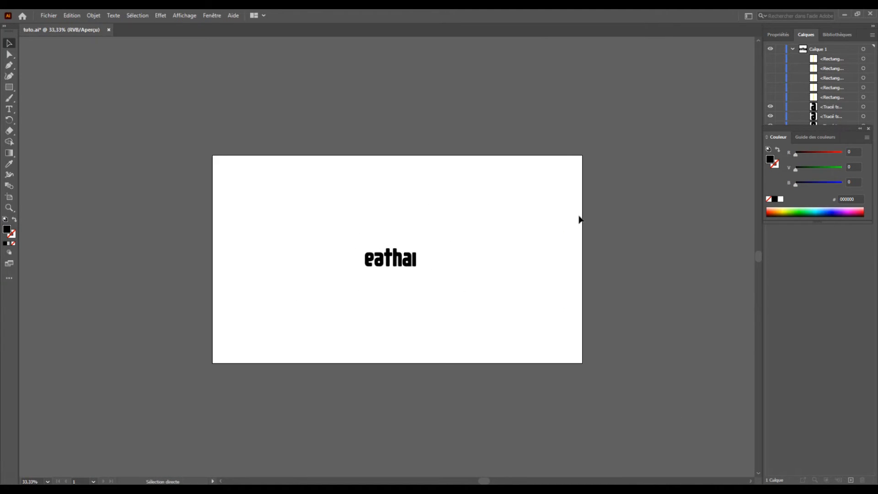
key(v)
click(415, 264)
click(442, 254)
key(a)
Examine the overall balance and legibility of the whole wordmark at several zoom levels.
key(ctrl+plus)
key(ctrl+plus)
key(ctrl+plus)
key(ctrl+plus)
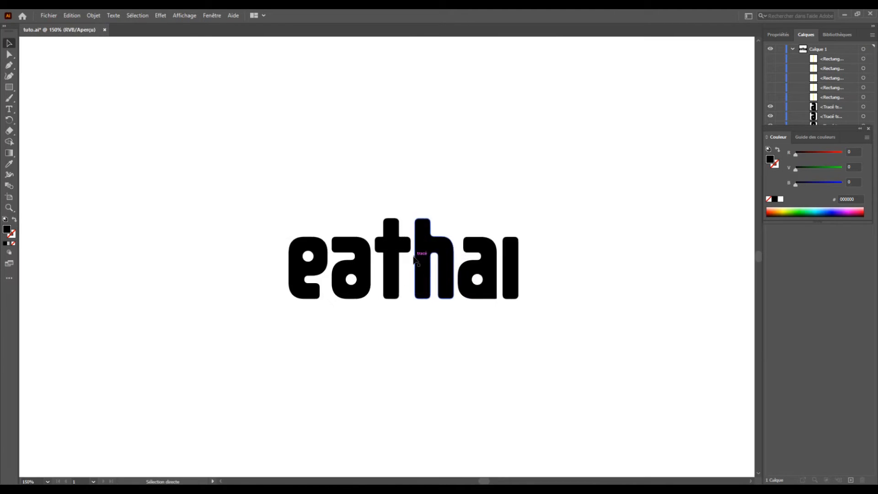
key(v)
key(ctrl+minus)
key(ctrl+minus)
key(ctrl+minus)
key(ctrl+minus)
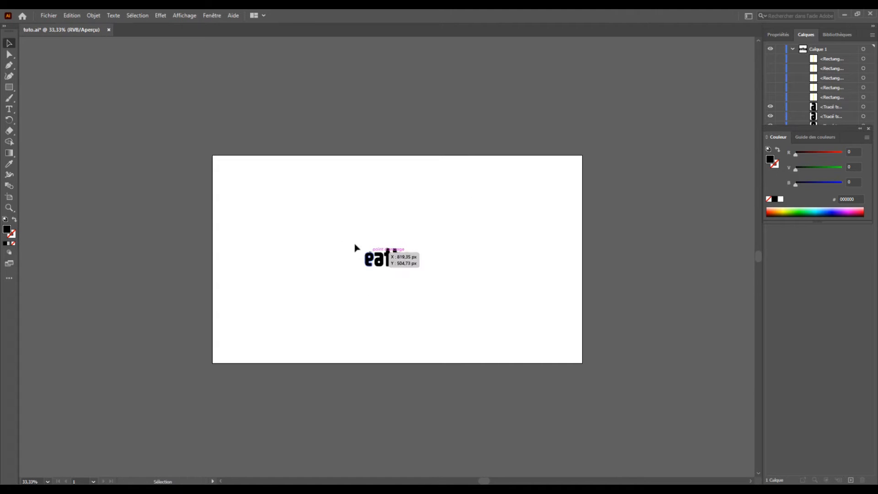
drag(348, 235, 439, 289)
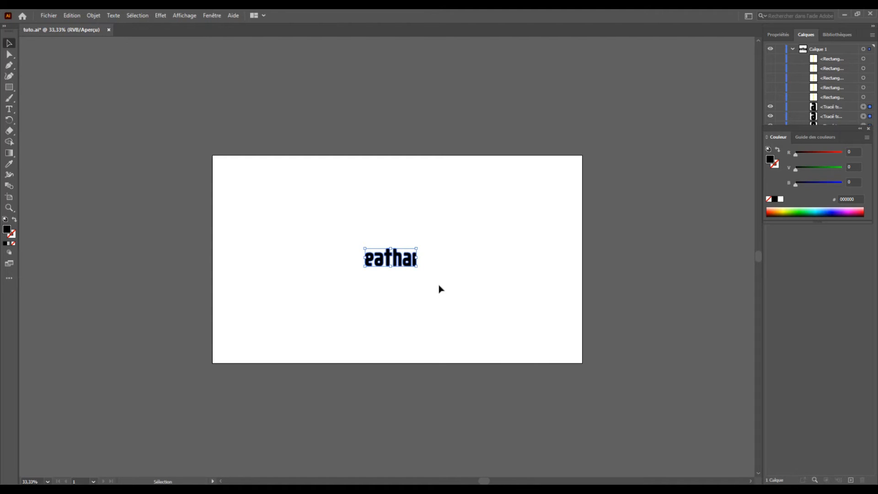
click(435, 282)
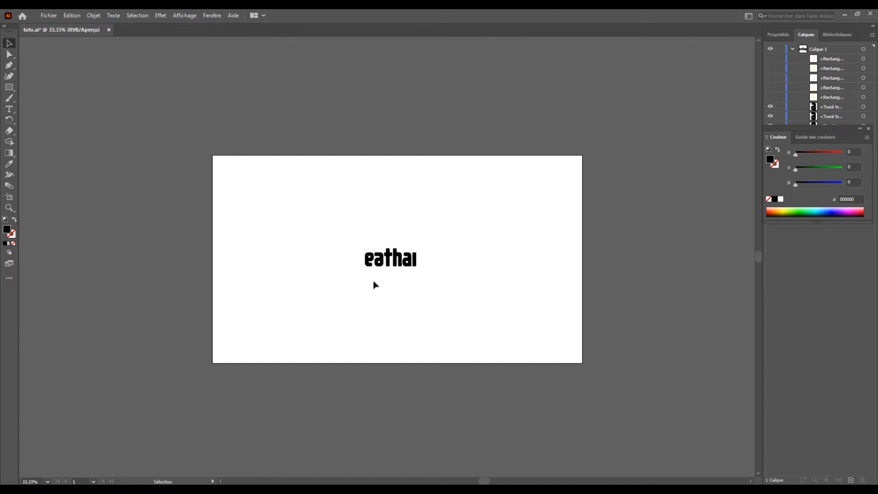
drag(343, 278, 430, 246)
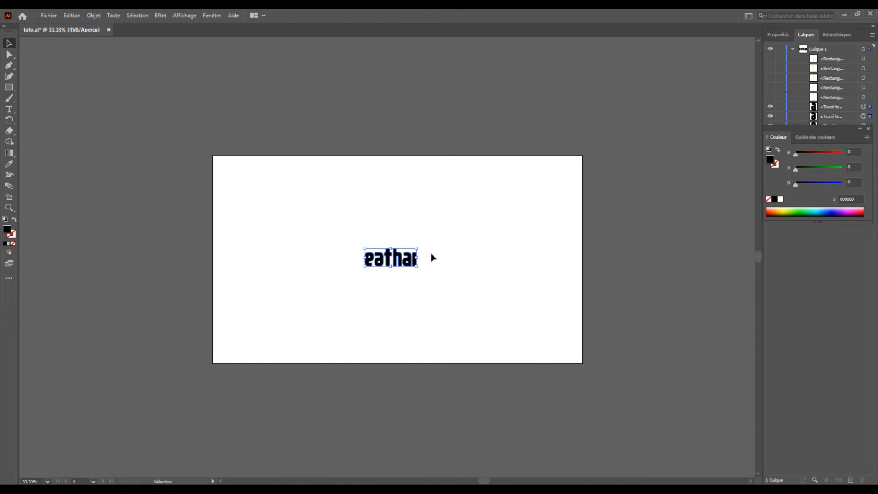
click(433, 257)
key(ctrl+1)
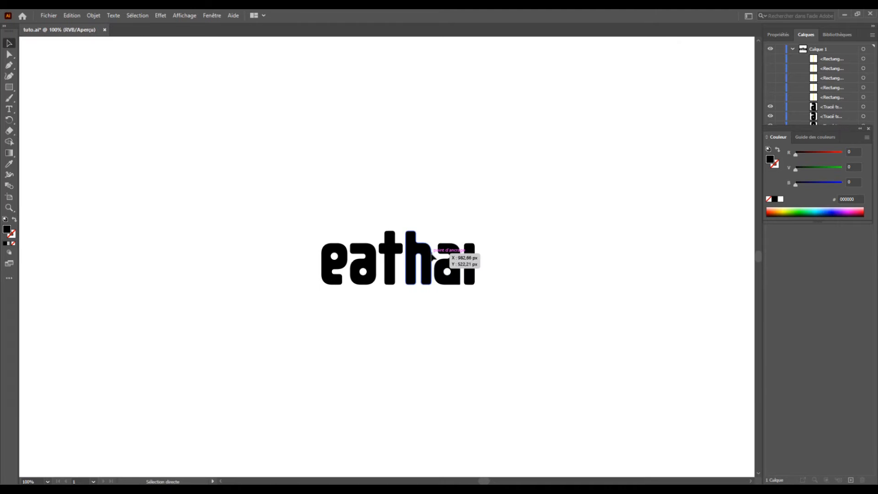
drag(509, 243, 495, 245)
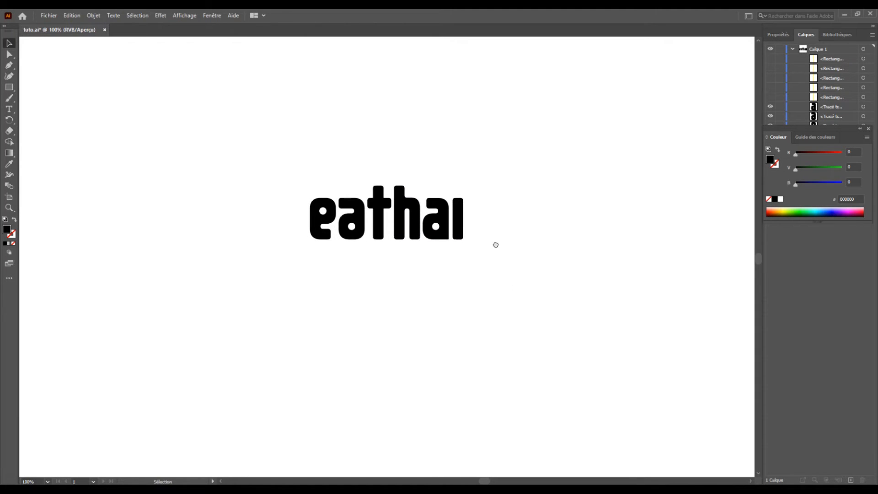
key(ctrl+minus)
key(ctrl+minus)
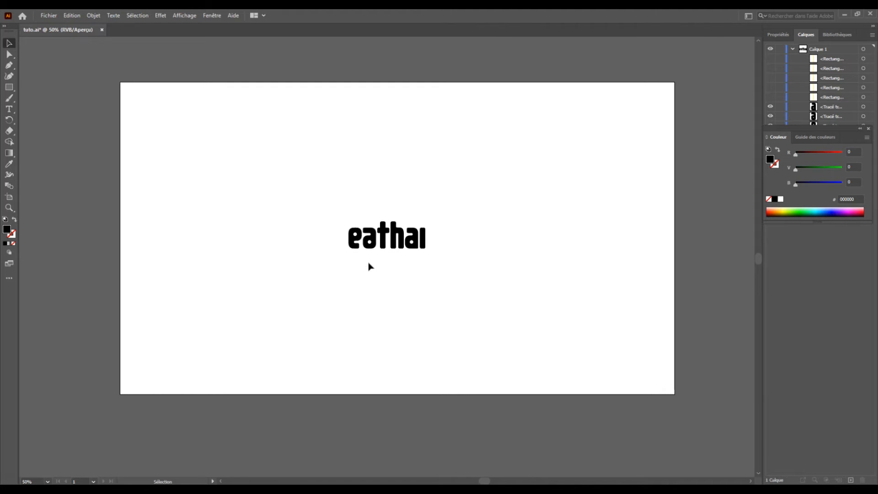
key(ctrl+plus)
key(ctrl+plus)
key(ctrl+plus)
key(ctrl+plus)
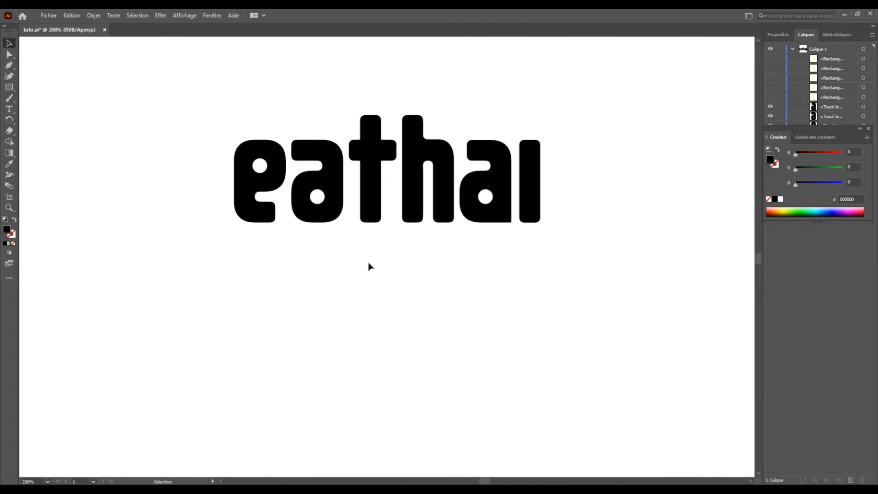
drag(369, 239, 392, 310)
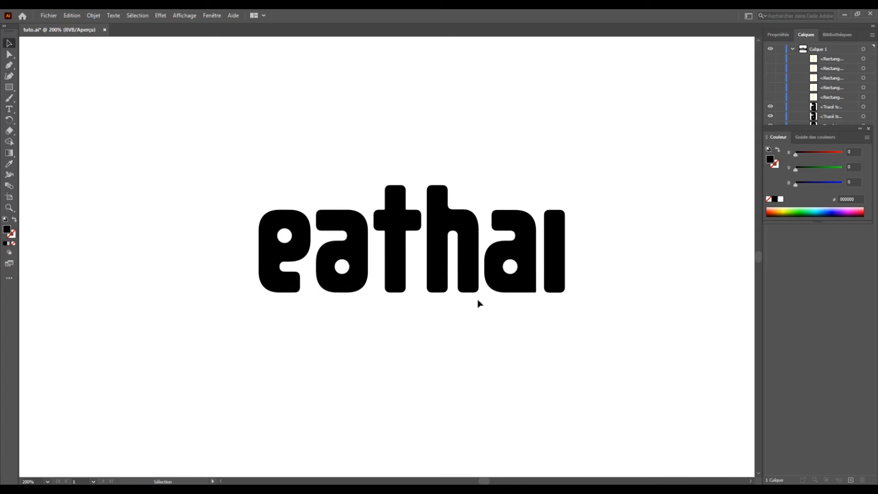
drag(511, 303, 482, 331)
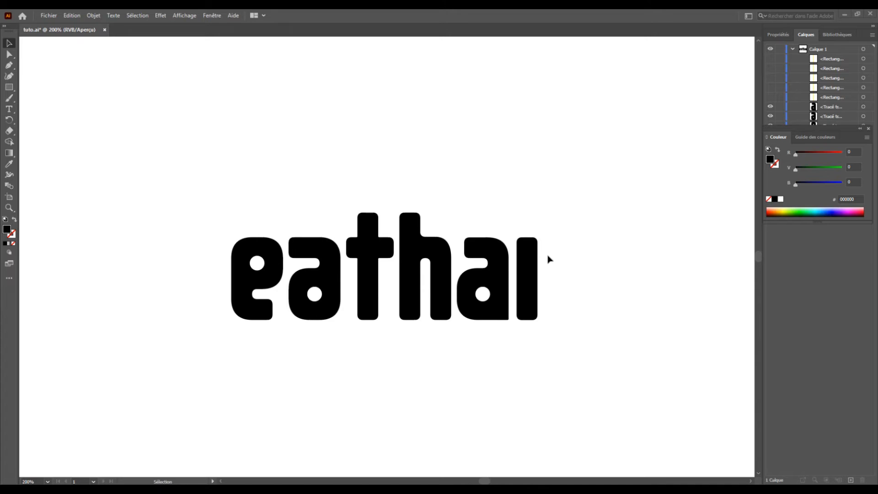
Draw a black circle as wide as the i's stem with the Ellipse tool, centred over the stem's upper end.
key(ctrl+plus)
key(ctrl+plus)
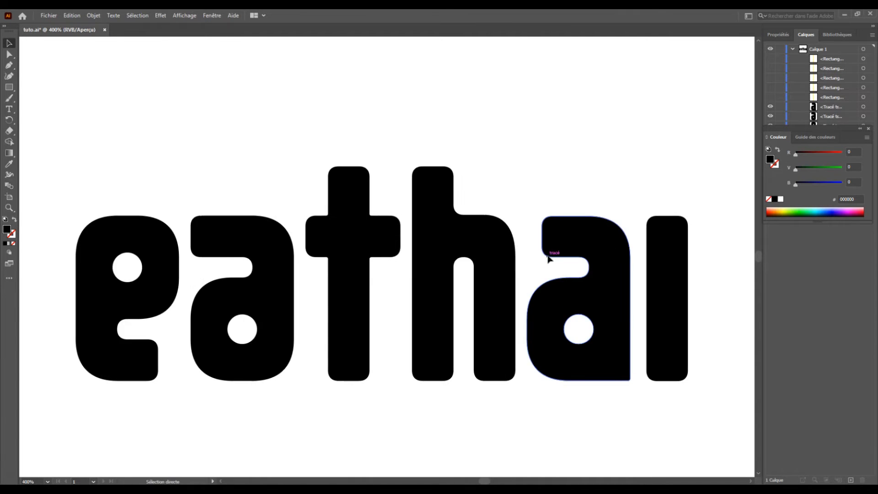
key(space)
drag(585, 277, 358, 249)
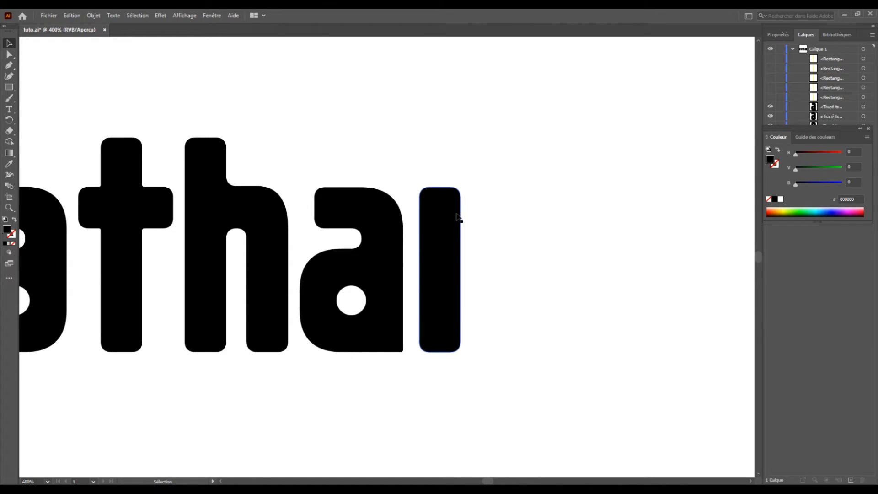
click(10, 87)
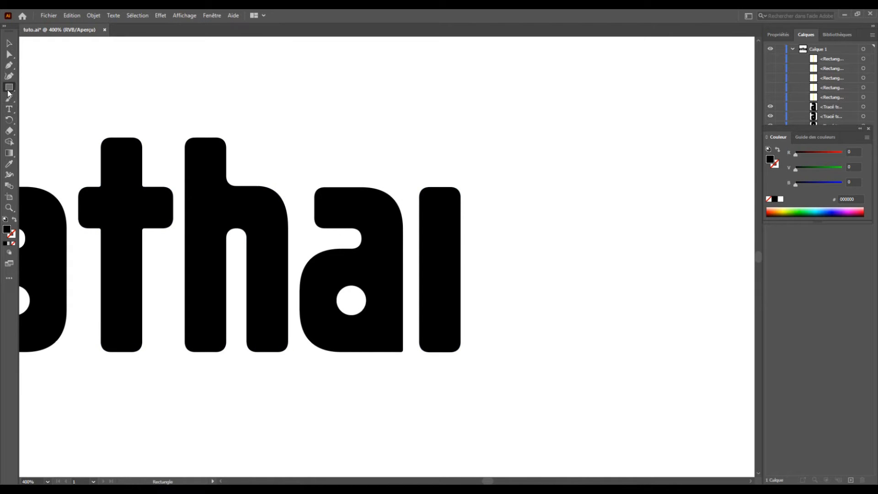
click(44, 102)
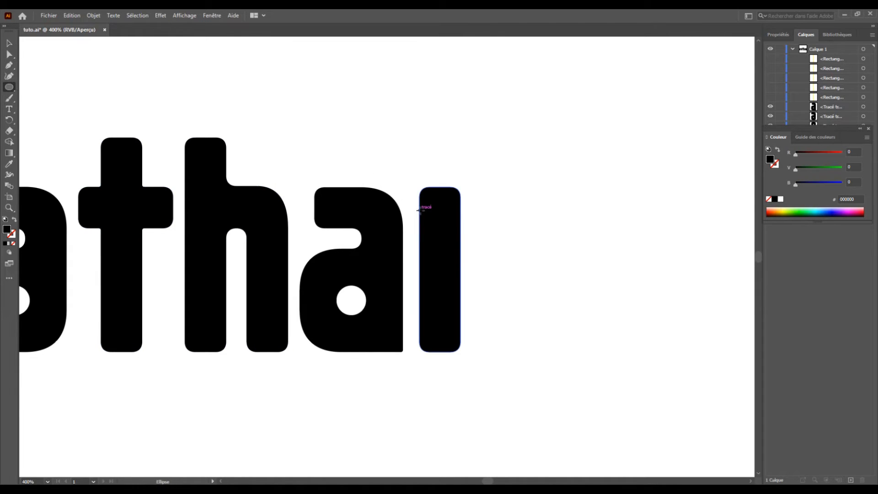
drag(419, 209, 442, 191)
click(10, 44)
key(ctrl+shift+a)
click(415, 195)
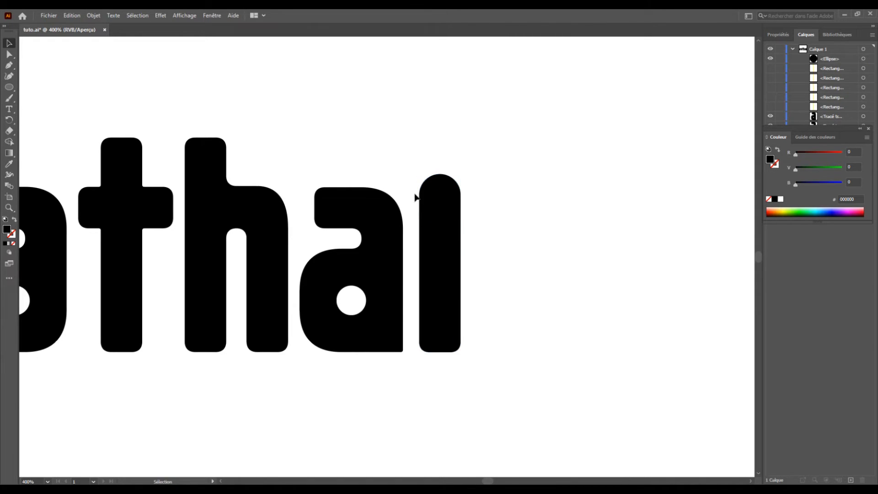
Check the circle's alignment with the i's stem, then merge both shapes into one using Pathfinder Unite.
key(ctrl+plus)
key(ctrl+plus)
key(ctrl+plus)
key(ctrl+plus)
drag(598, 105, 402, 288)
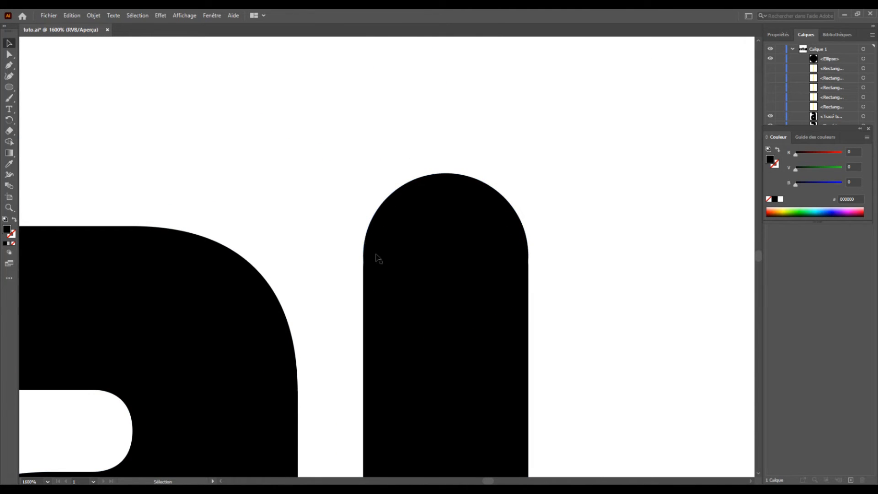
key(ctrl+minus)
key(ctrl+minus)
key(ctrl+minus)
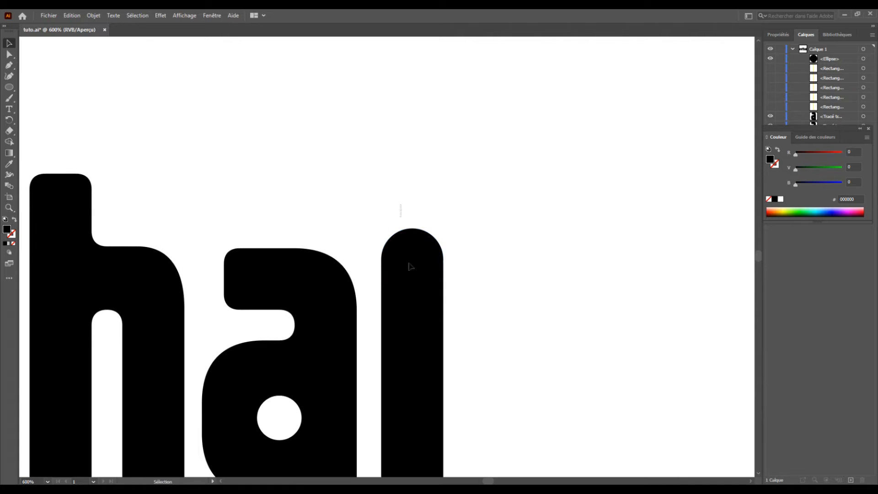
click(415, 345)
click(211, 15)
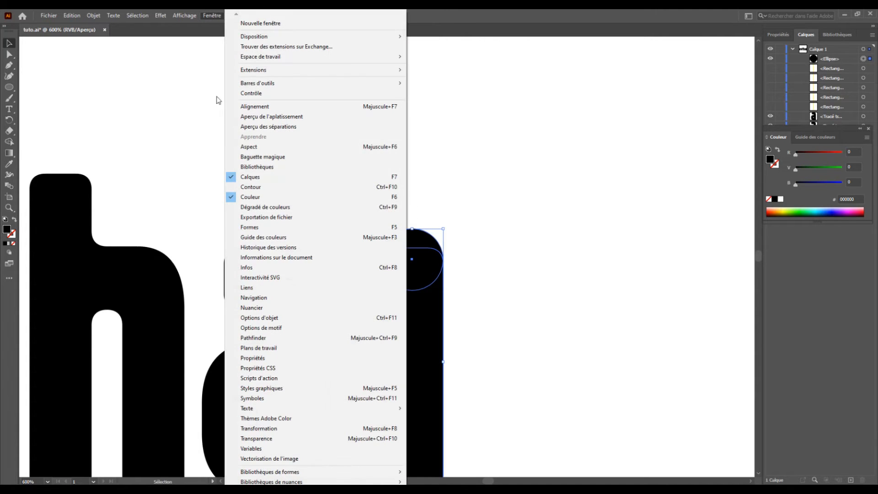
click(258, 338)
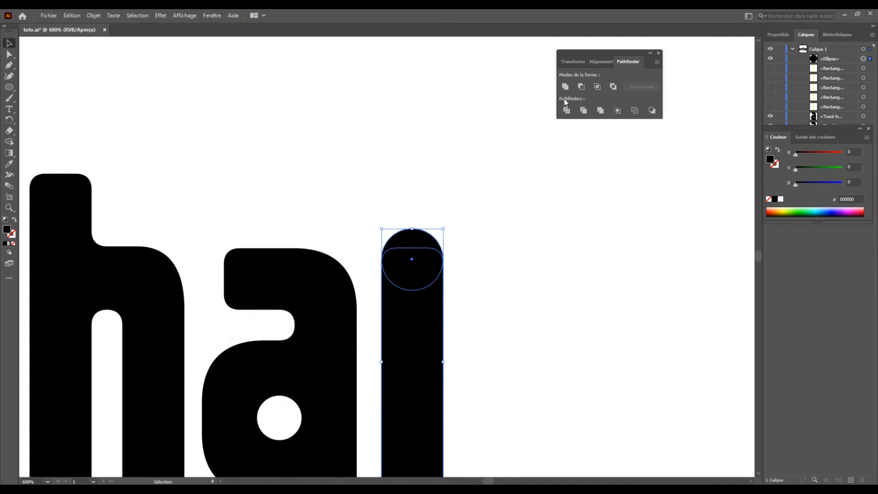
click(565, 87)
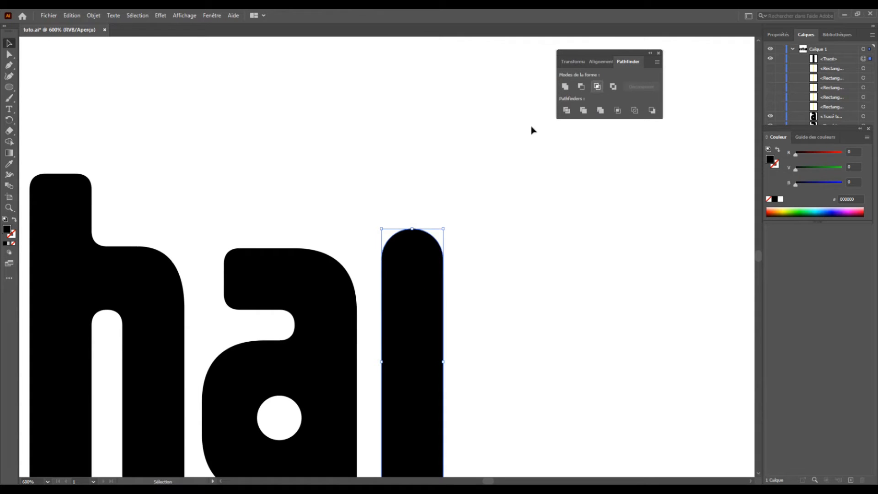
Shorten the i's stem by lowering the anchor points of its rounded top to make room for a dot.
click(480, 201)
drag(504, 205, 541, 113)
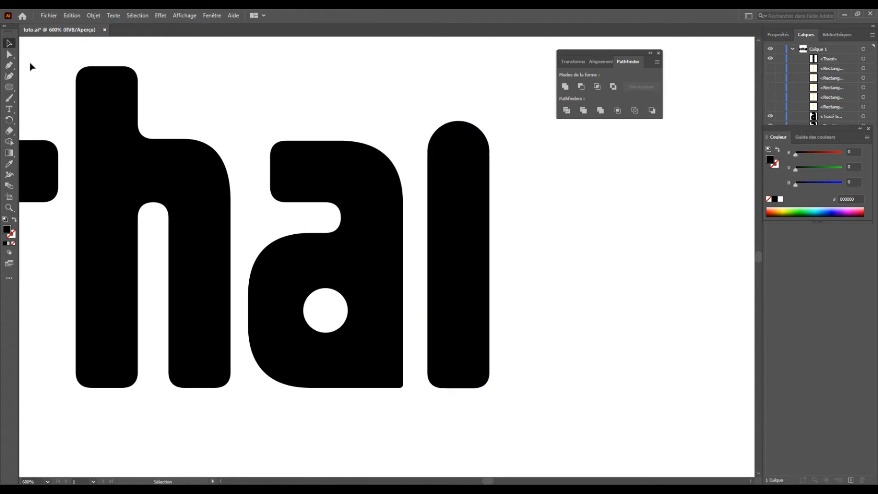
key(a)
drag(414, 112, 514, 171)
drag(462, 125, 458, 214)
click(471, 204)
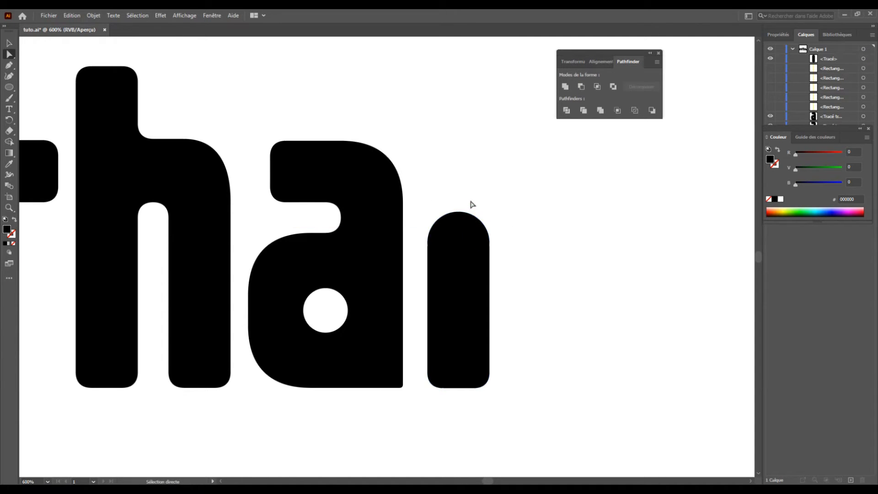
Dock the floating Pathfinder panel group beneath the colour panel.
click(10, 43)
drag(376, 150, 476, 169)
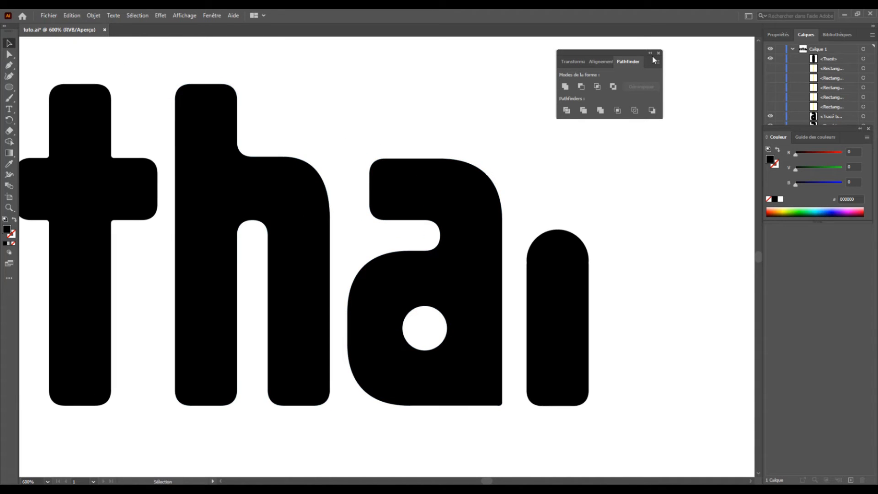
drag(637, 51, 841, 231)
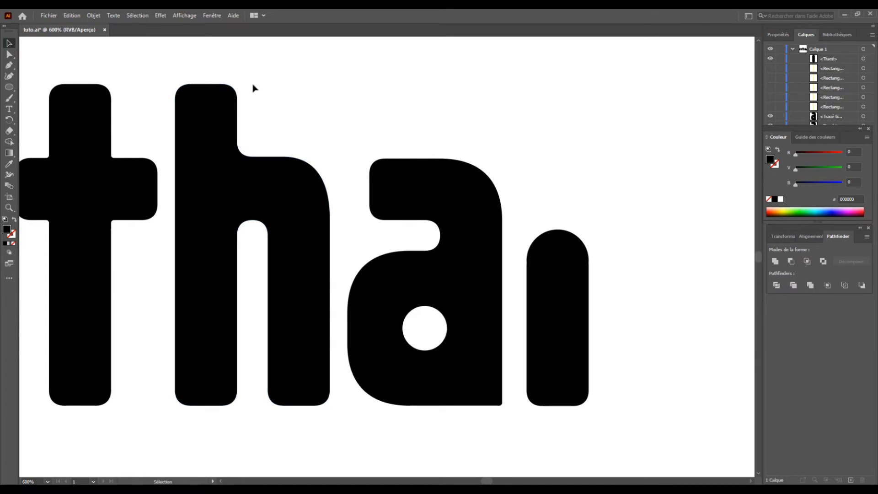
Show the rulers and place a horizontal guide along the tops of the t and h.
click(196, 16)
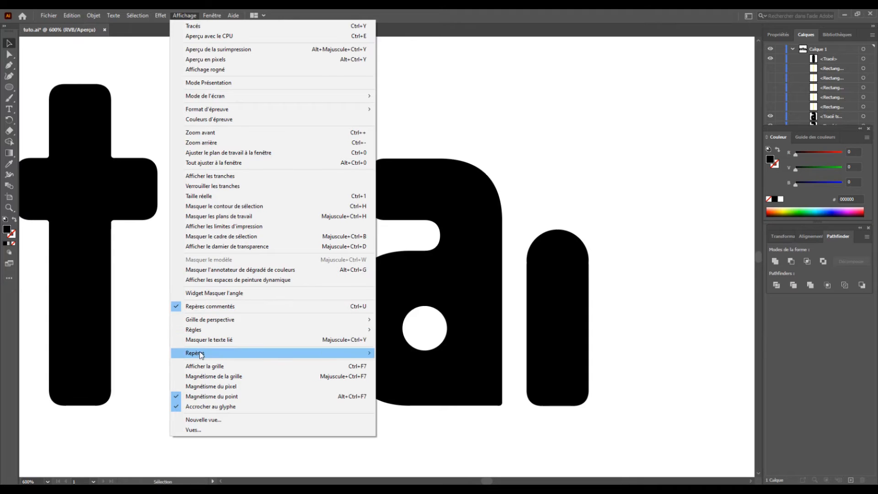
mouse_move(204, 356)
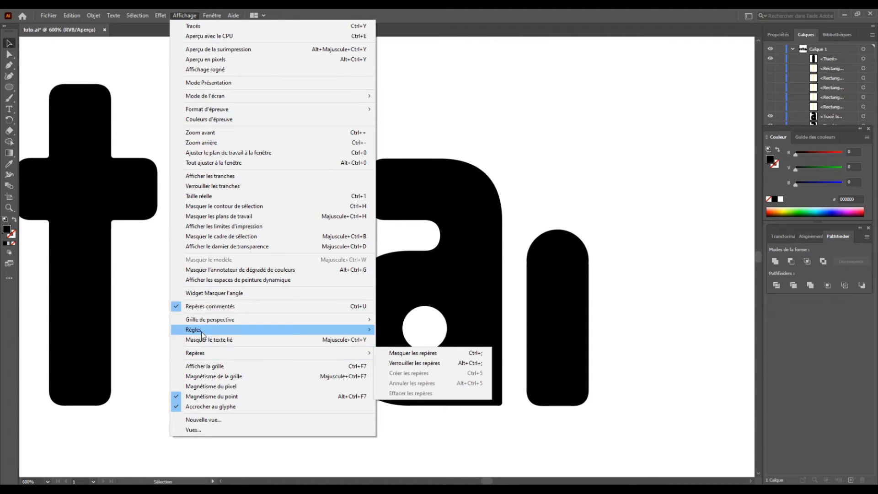
mouse_move(274, 330)
click(403, 330)
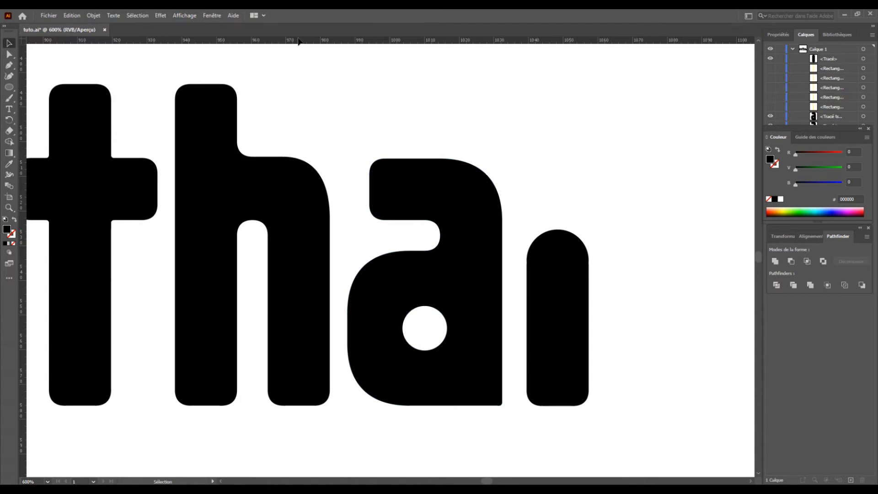
drag(300, 44, 297, 83)
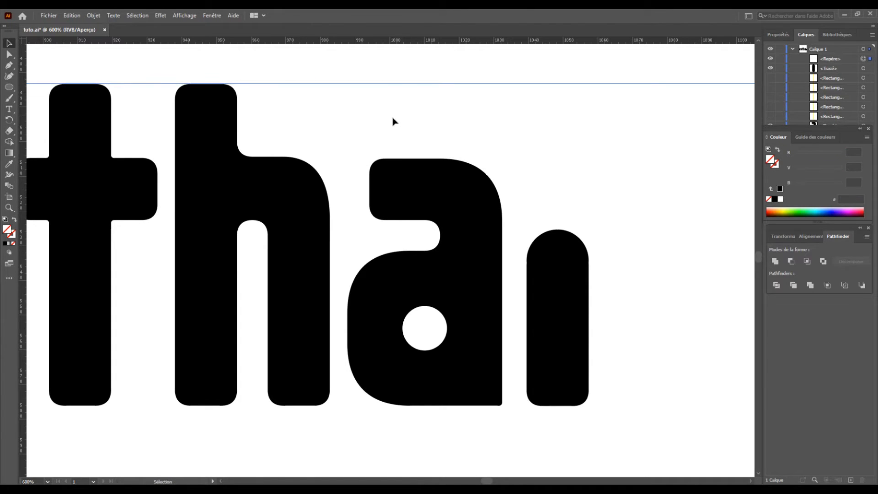
Display the document grid behind the letters.
key(ctrl+apostrophe)
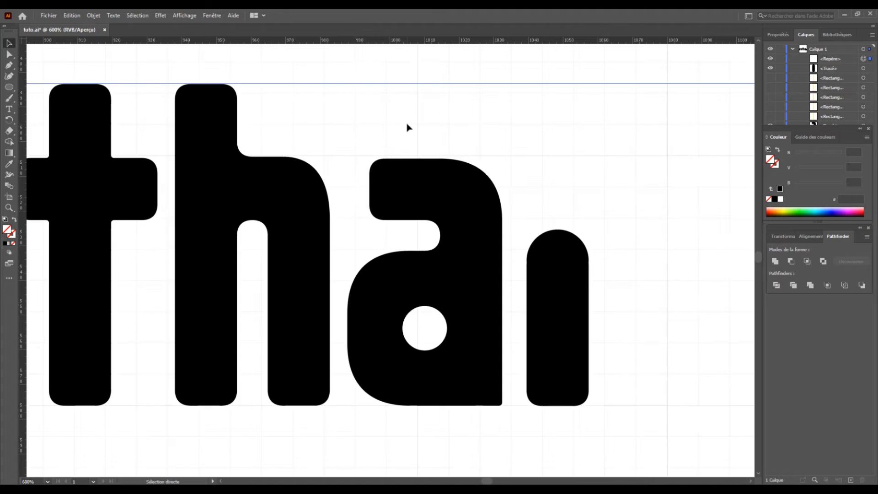
drag(575, 198, 454, 204)
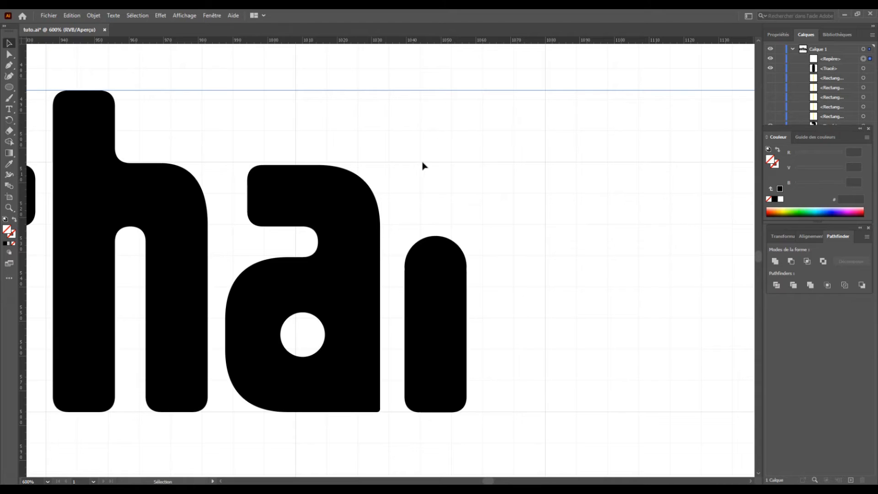
key(o)
drag(423, 165, 388, 215)
Draw a circle as wide as the i's stem with the Ellipse tool, centred over its rounded top.
click(9, 87)
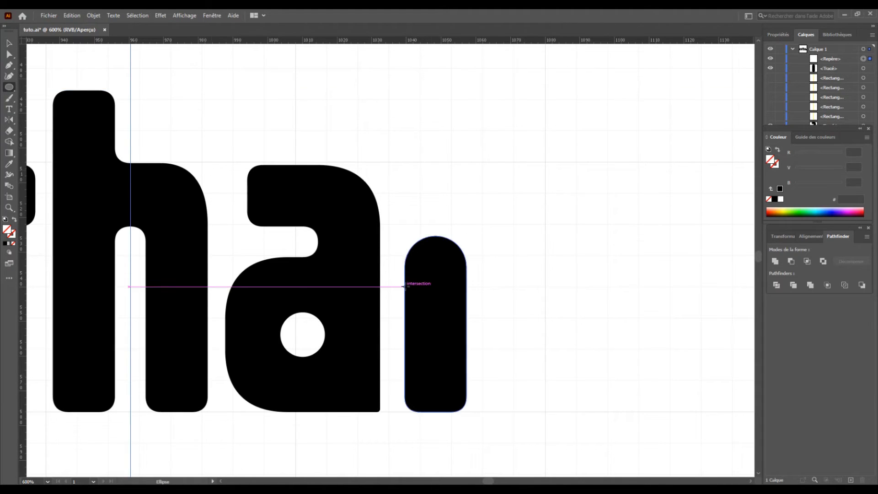
drag(435, 255, 465, 241)
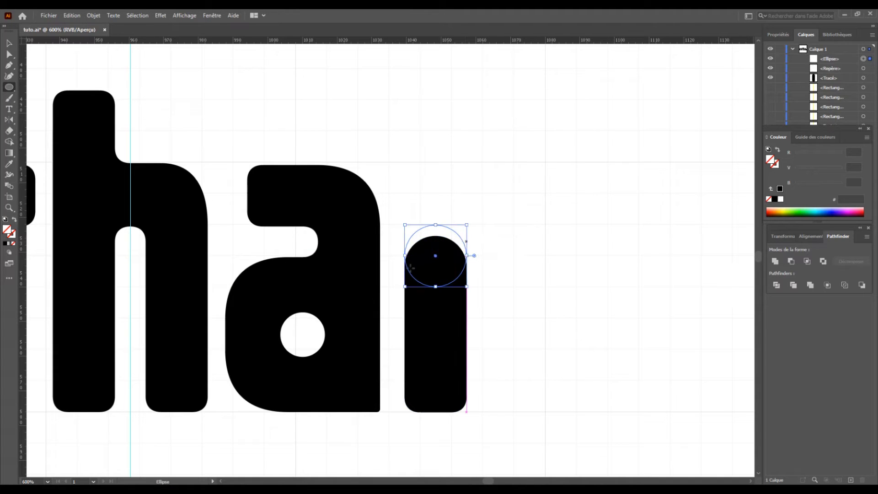
key(v)
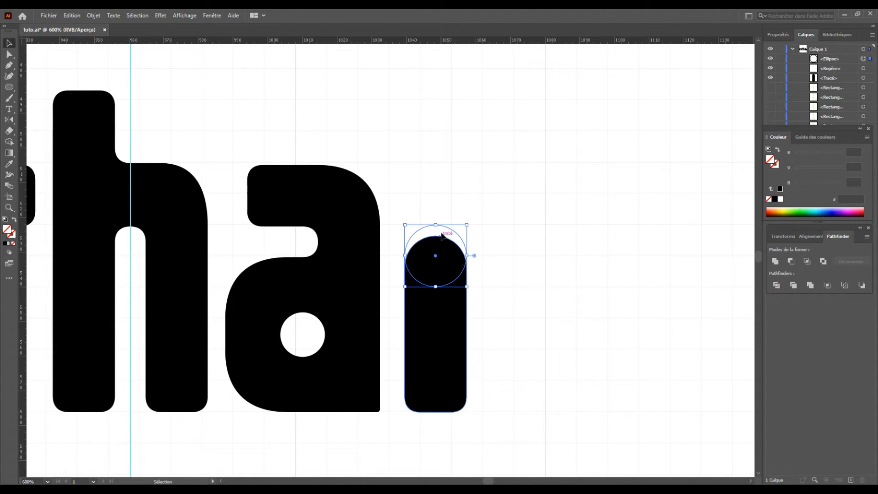
Fill the circle black and raise it above the i's stem as a dot, level with the top of the h.
click(441, 229)
drag(446, 229, 446, 169)
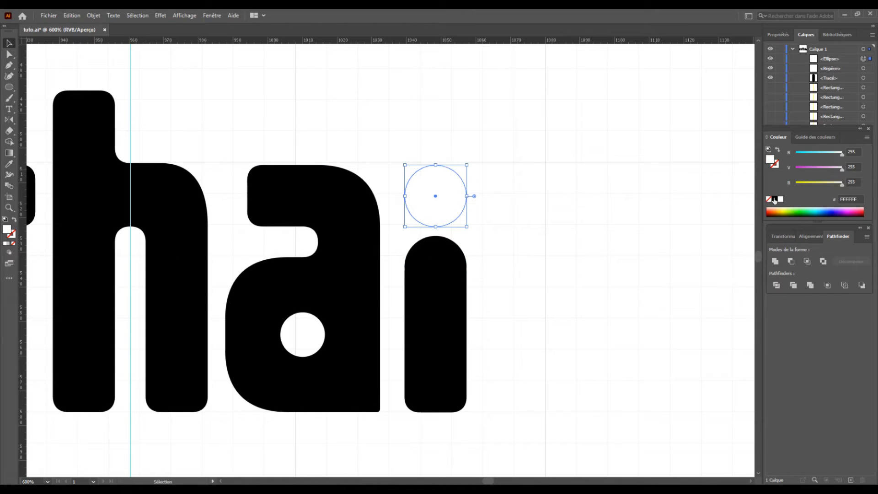
click(774, 199)
click(484, 201)
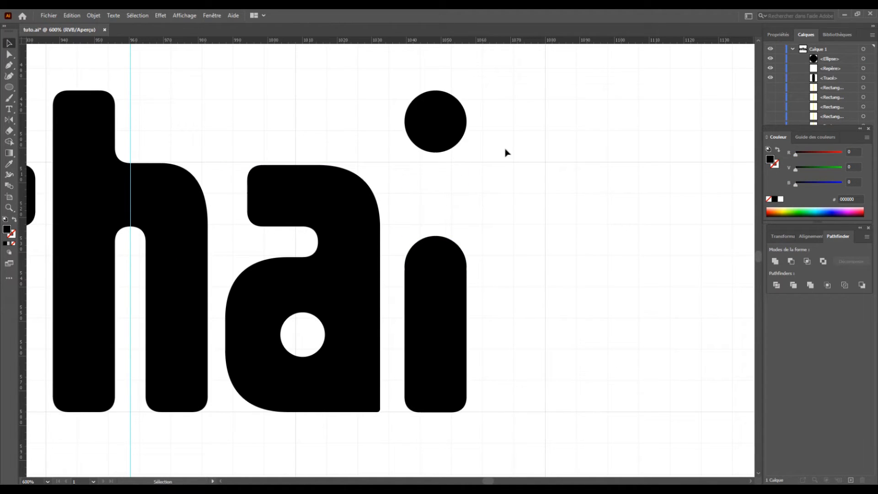
Duplicate the i's dot horizontally towards the a so the circles partly overlap, and select both for the Shape Builder tool.
click(442, 120)
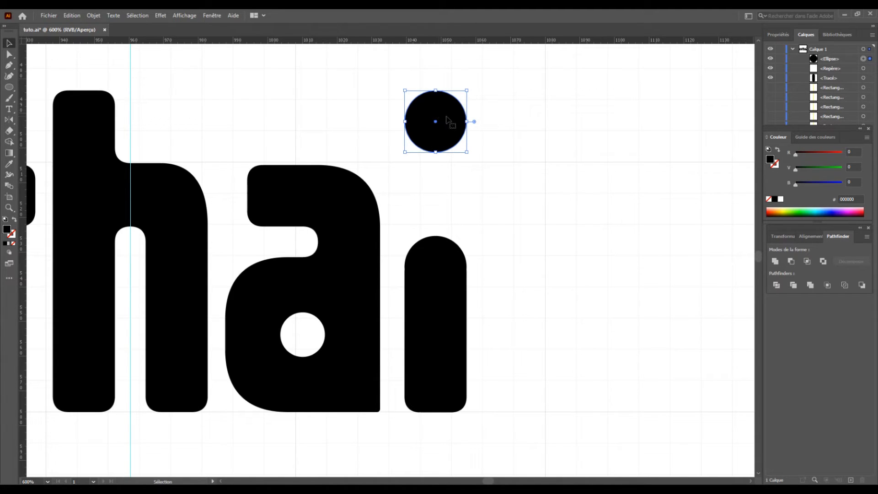
scroll(451, 158, up, 3)
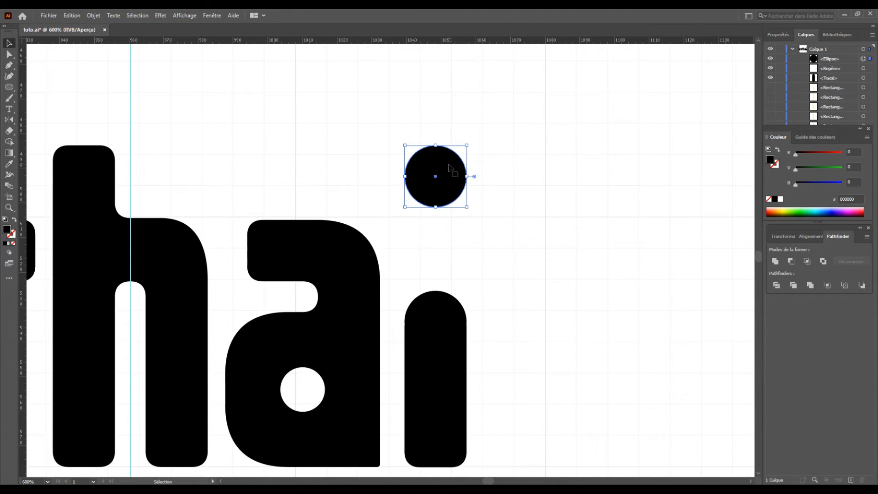
drag(453, 171, 418, 174)
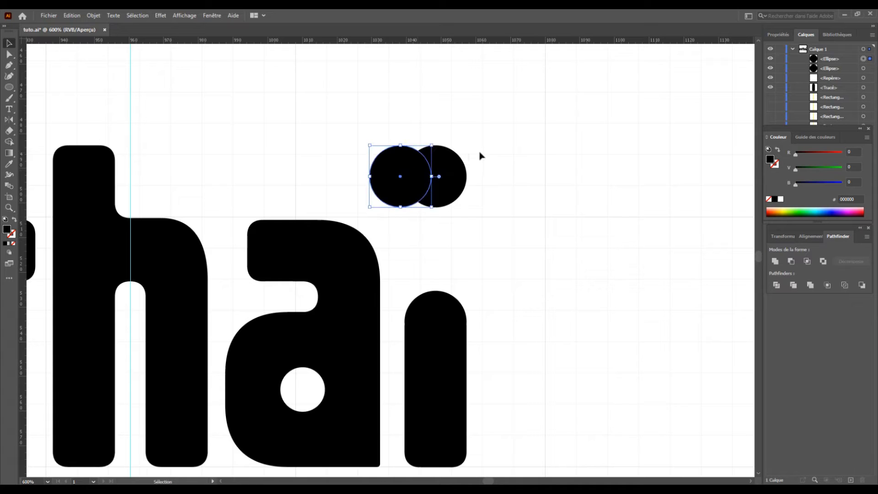
drag(392, 127, 468, 203)
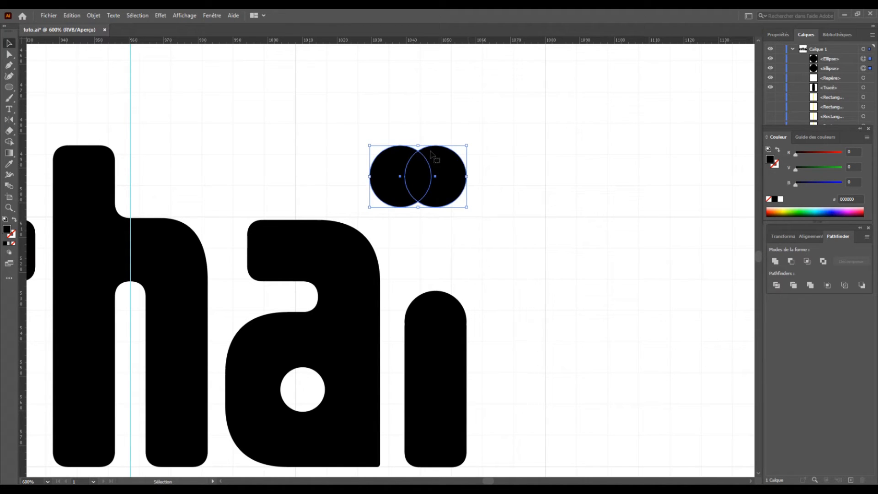
click(9, 142)
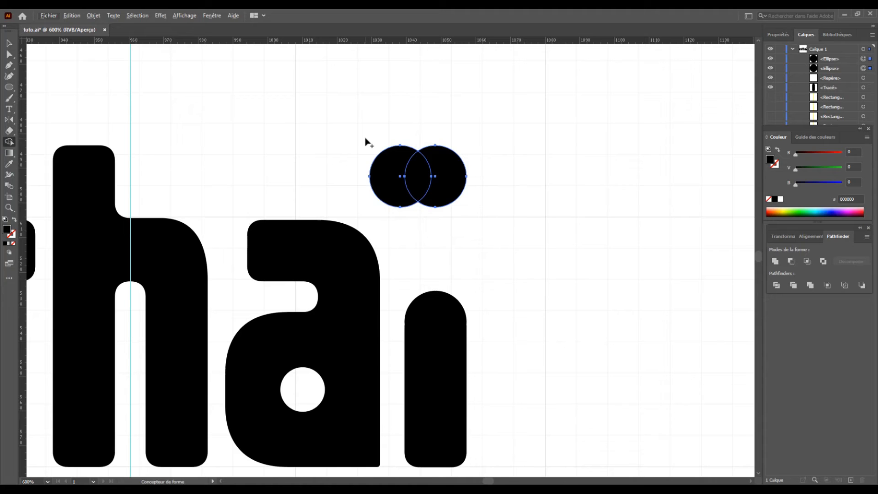
Carve the two overlapping circles above the i into a single crescent with the Shape Builder tool.
alt+click(398, 168)
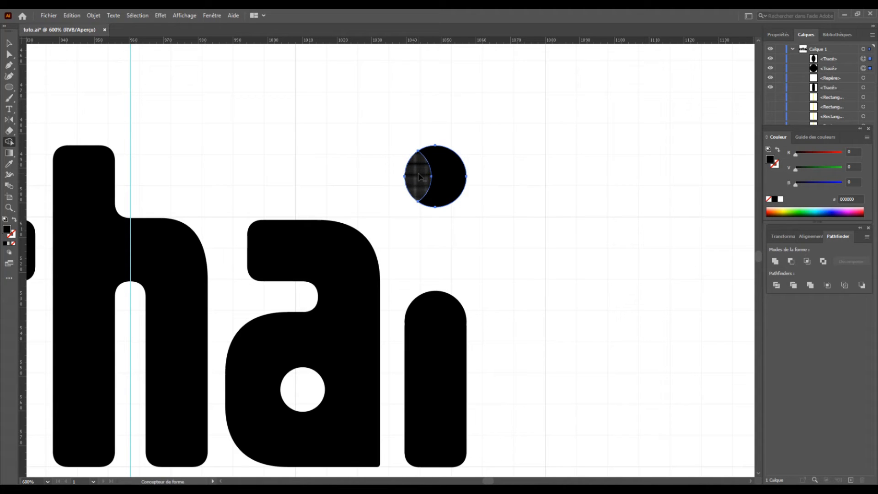
drag(419, 177, 357, 133)
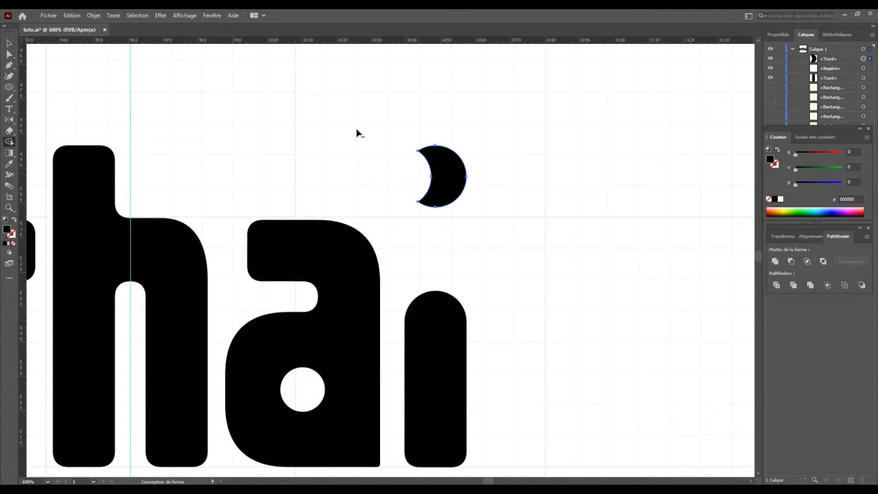
click(9, 43)
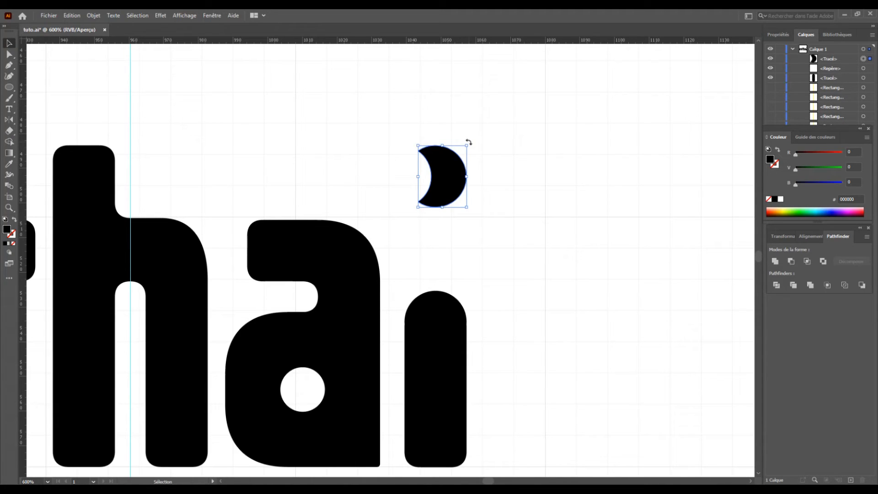
Turn the crescent 180° and place a smaller, opposite-facing copy overlapping its rounded side.
drag(469, 142, 374, 178)
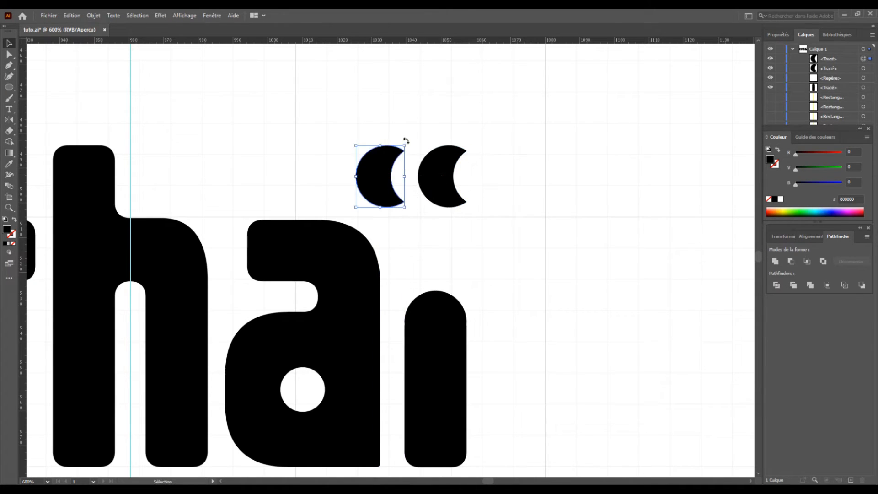
drag(405, 143, 378, 210)
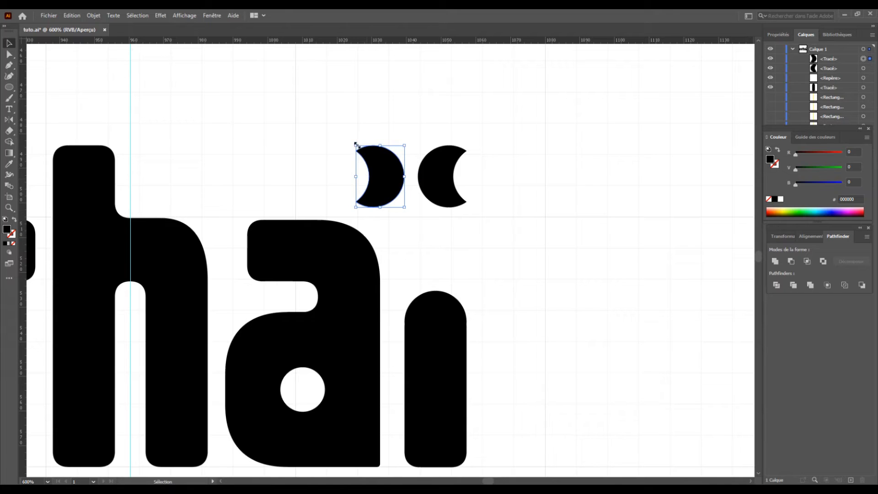
drag(355, 145, 413, 179)
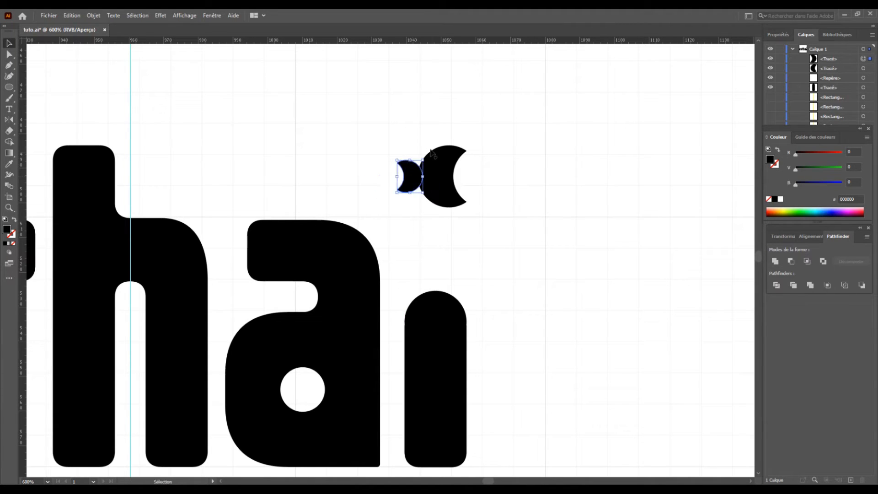
Rotate both crescents together 90° clockwise so that the small one sits above the large one.
shift+click(439, 176)
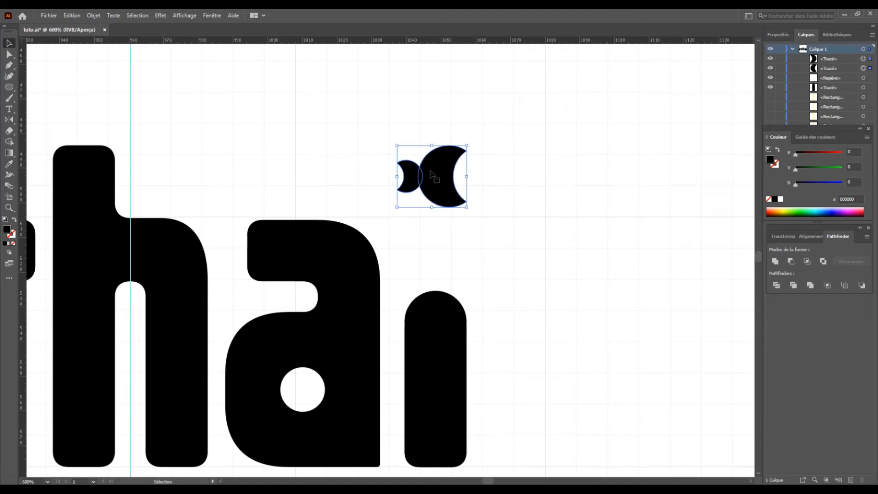
click(808, 239)
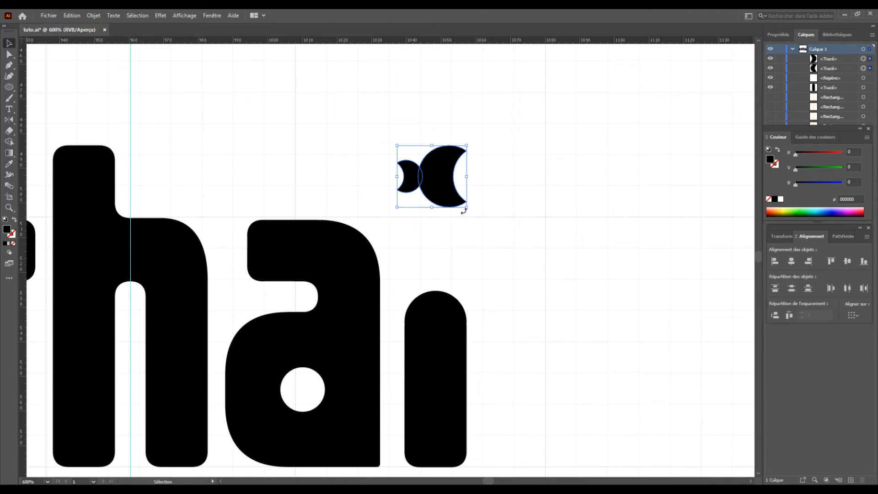
click(484, 184)
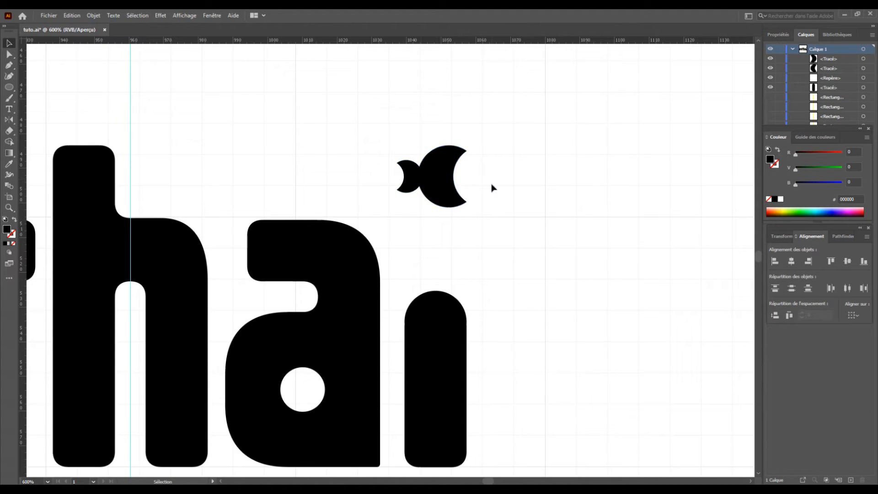
drag(393, 123, 467, 229)
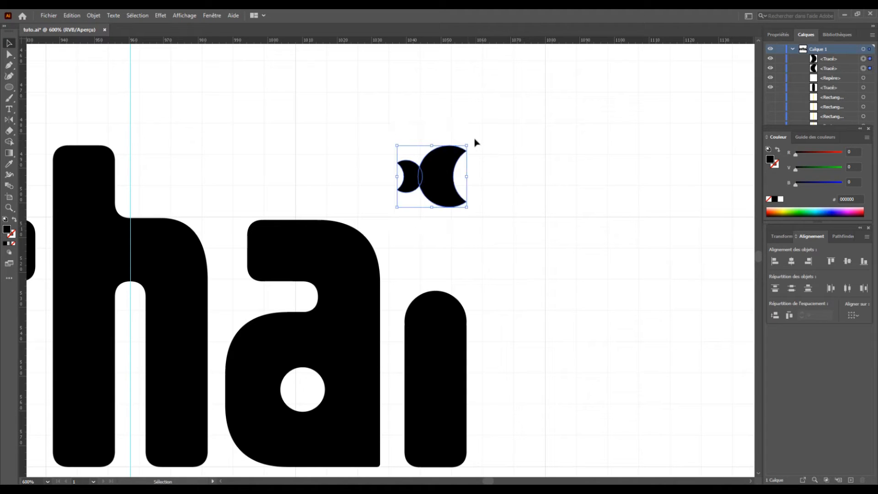
drag(471, 142, 485, 213)
click(486, 214)
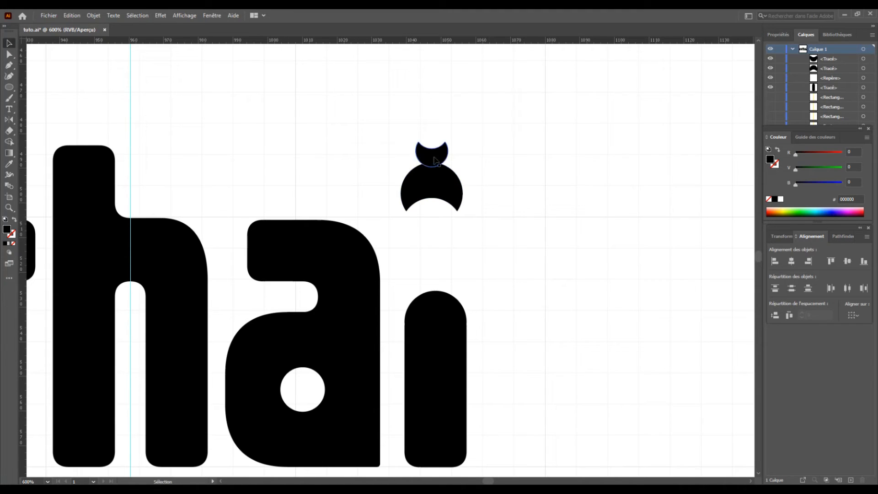
Lower the small crescent slightly so that it overlaps more of the large crescent beneath it.
click(432, 153)
shift+click(439, 189)
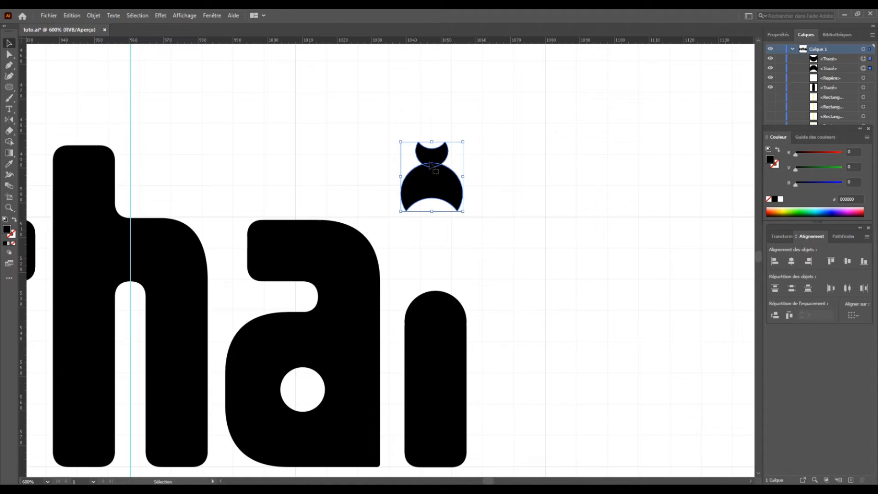
click(478, 168)
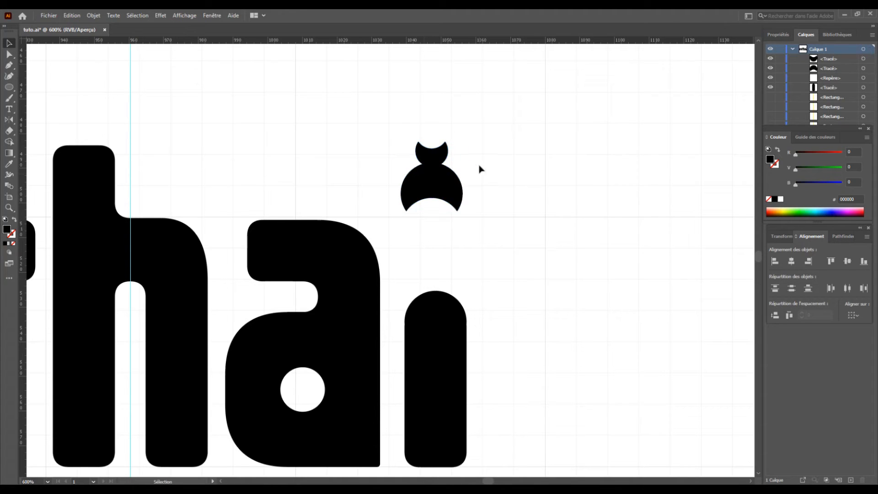
drag(442, 156, 441, 157)
click(490, 167)
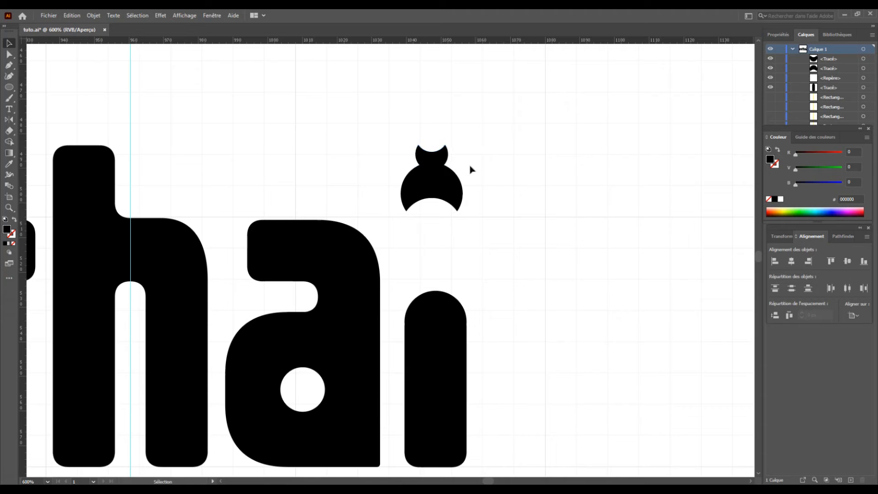
Unite the two crescents into one shape with Pathfinder and nudge it slightly into position above the i.
drag(387, 137, 474, 214)
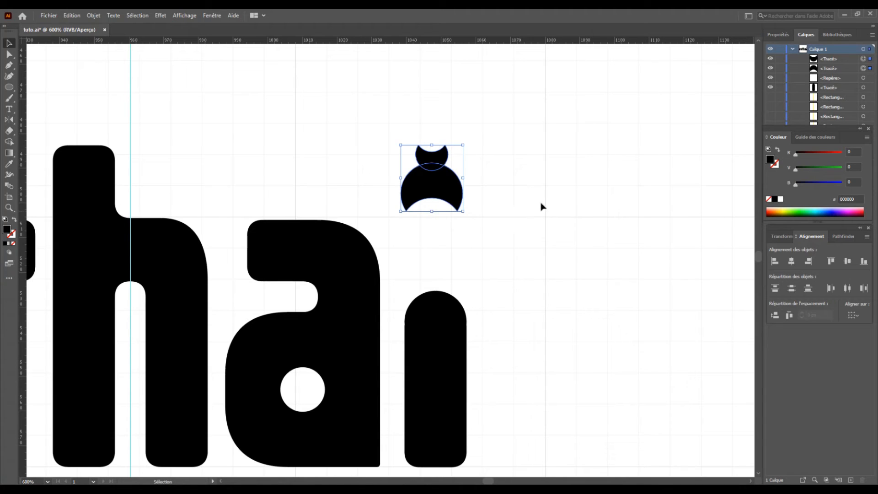
click(833, 237)
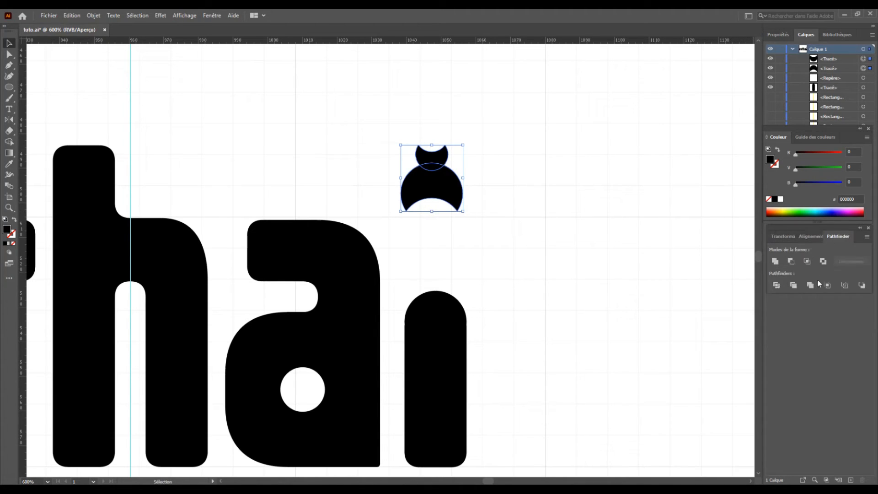
click(775, 261)
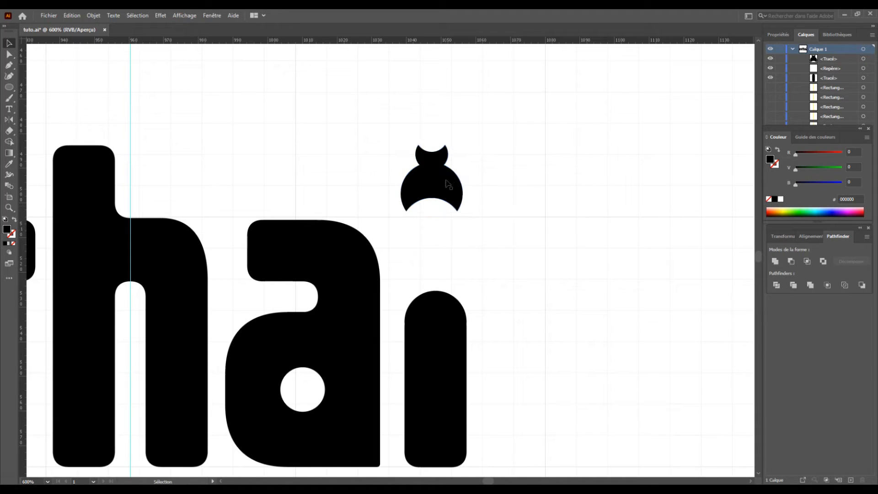
drag(433, 183, 436, 185)
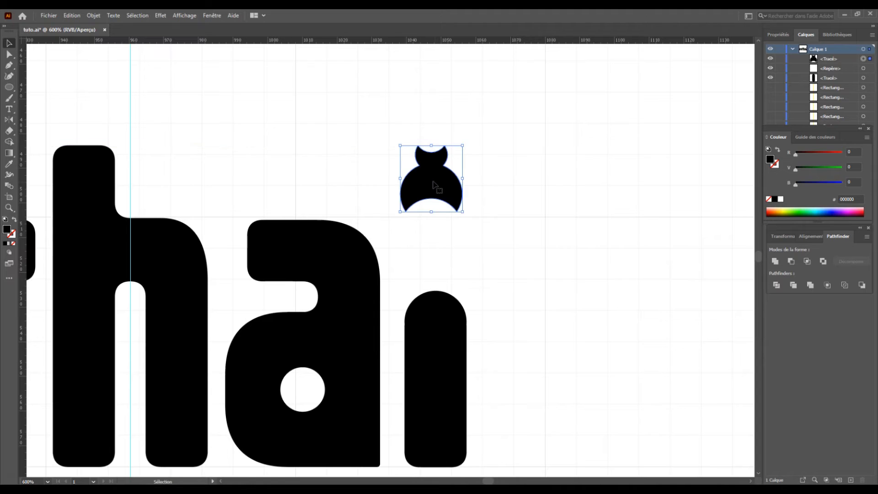
Delete the vertical guide running through the h.
click(247, 161)
drag(299, 170, 372, 192)
click(250, 191)
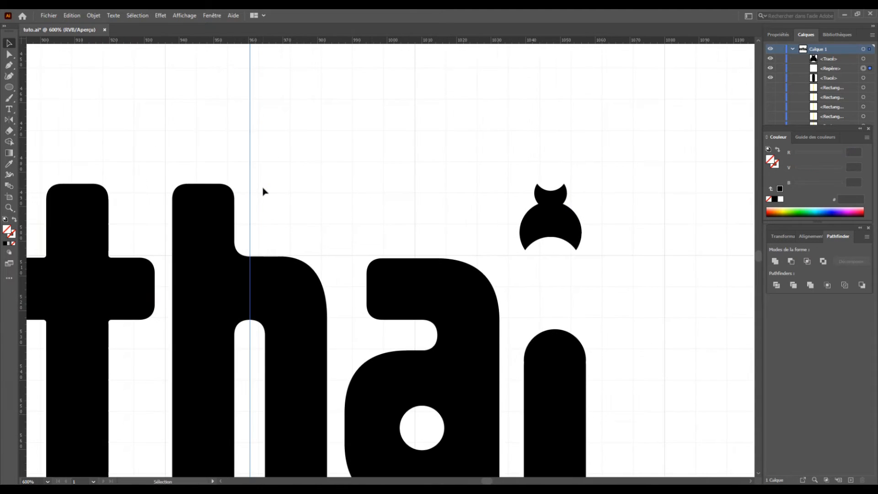
key(Delete)
Place a horizontal guide along the tops of the t and h to check the ornament's height.
scroll(326, 164, up, 1)
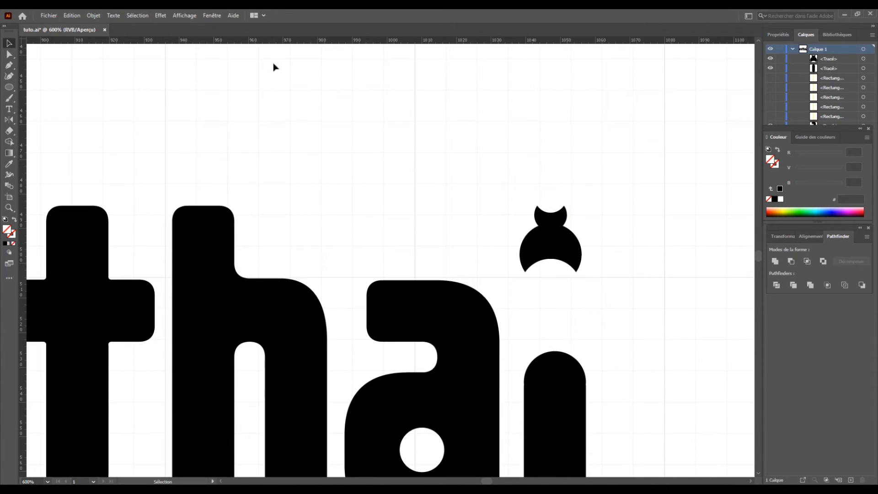
drag(275, 42, 273, 206)
click(406, 232)
drag(405, 231, 402, 155)
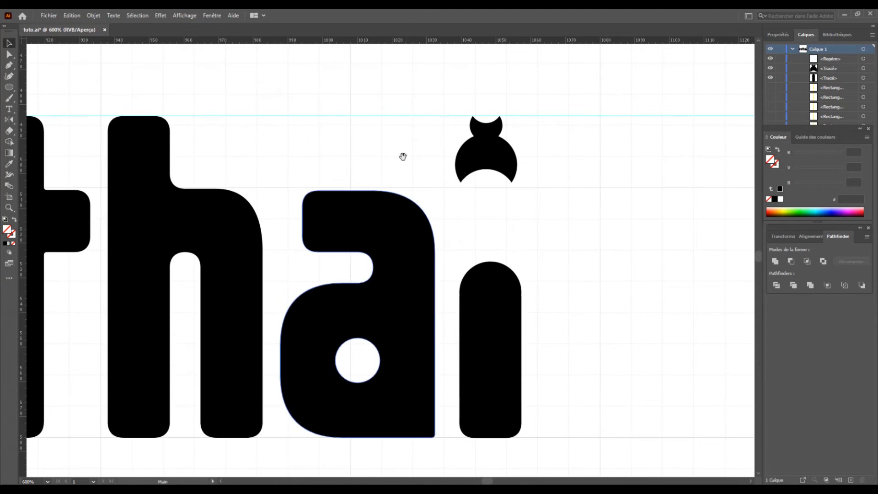
click(161, 122)
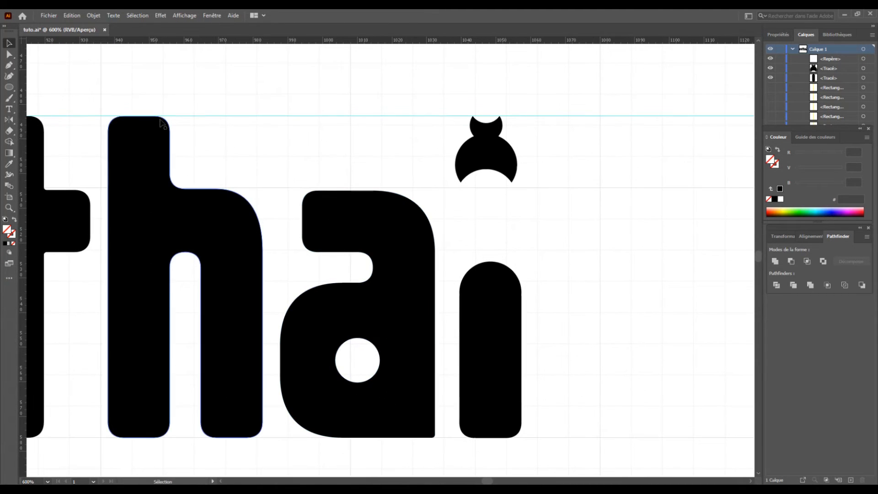
Align the crescent ornament and the stem of the i on their horizontal centres.
click(487, 162)
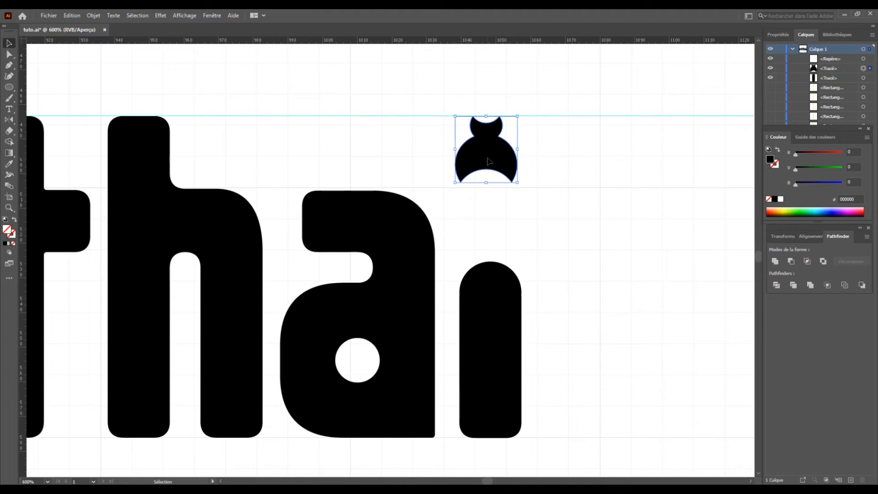
shift+click(485, 288)
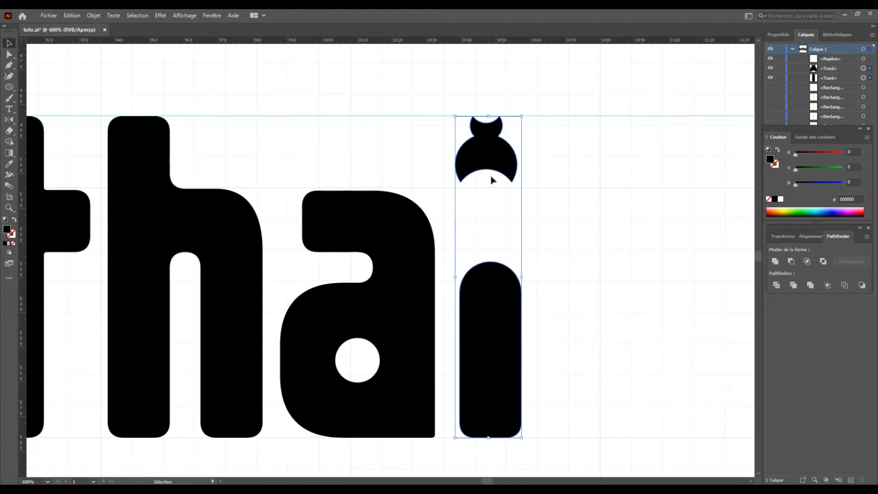
click(806, 237)
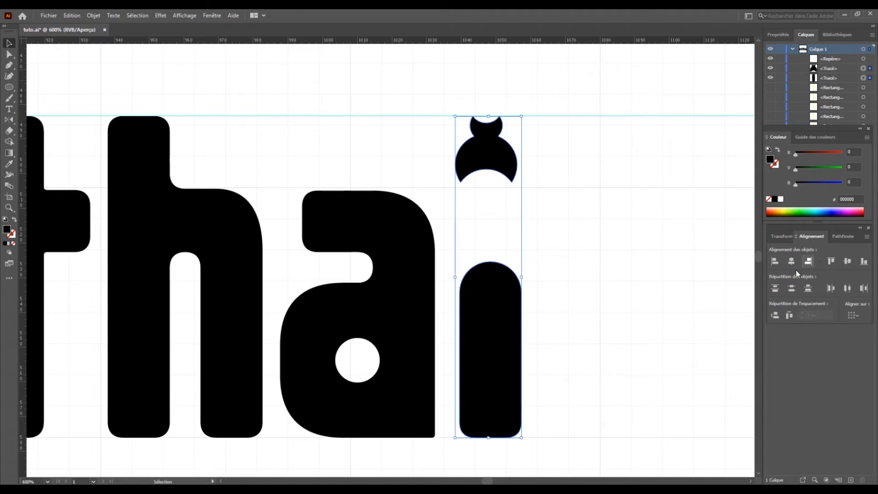
click(791, 261)
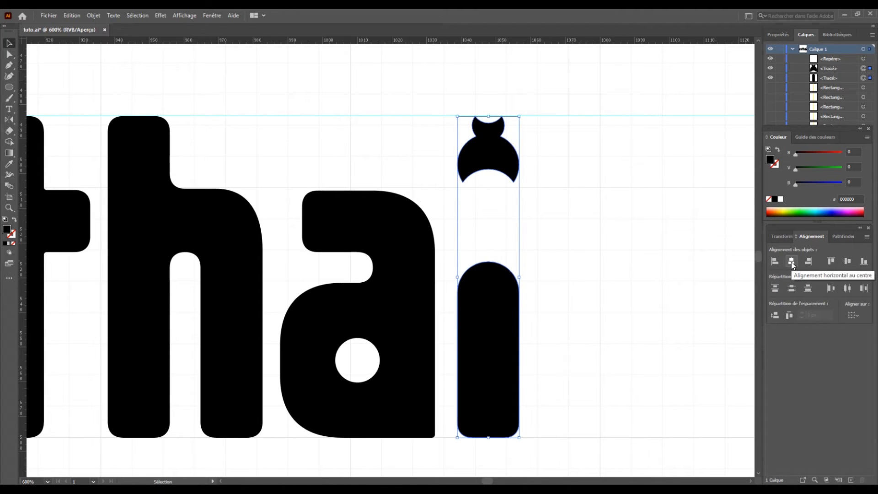
click(544, 295)
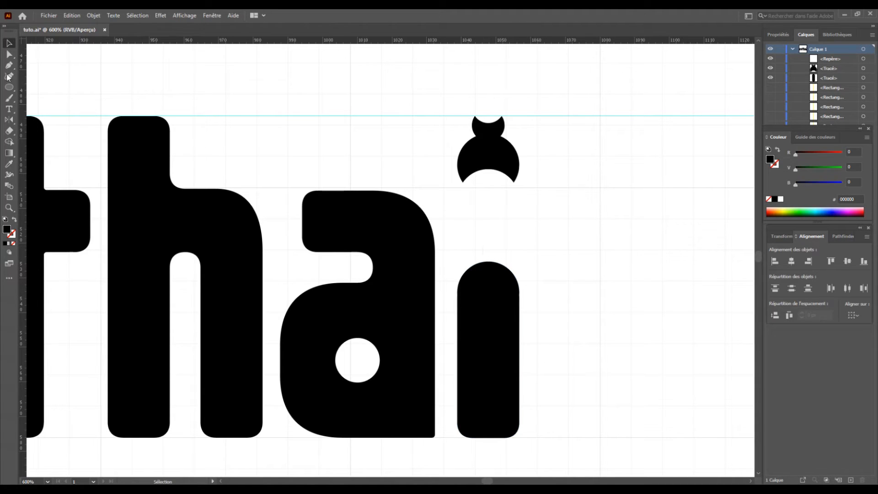
Extend the rounded top of the i's stem upward by about 20.44 px to match the top of the a.
click(9, 54)
drag(449, 251, 556, 322)
drag(489, 258, 488, 192)
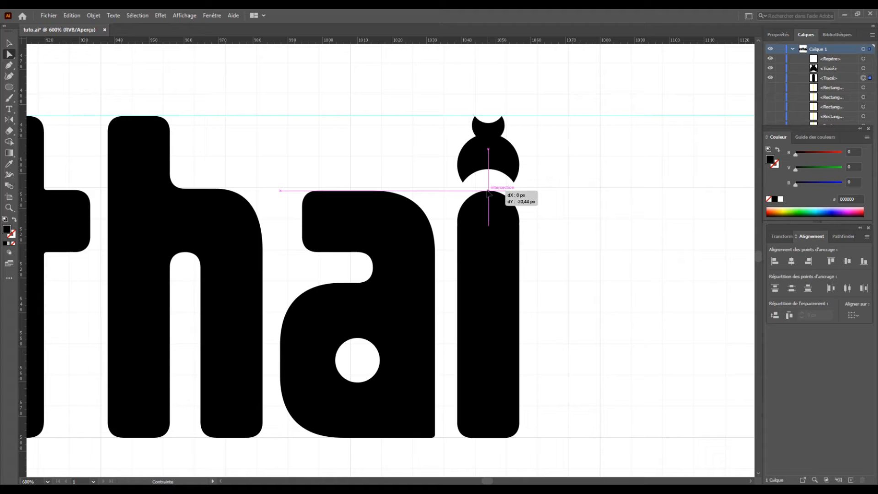
drag(488, 193, 488, 192)
click(533, 202)
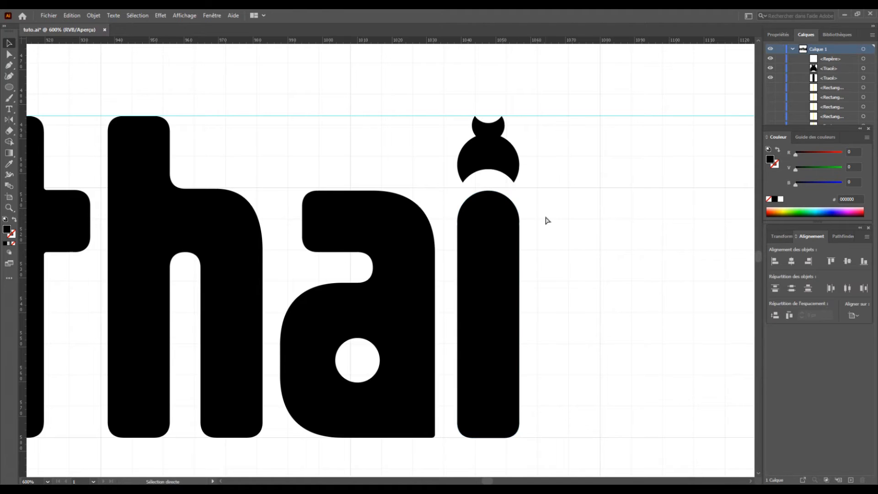
Hide the grid and delete the horizontal guide above the wordmark.
scroll(545, 220, down, 3)
drag(470, 273, 564, 234)
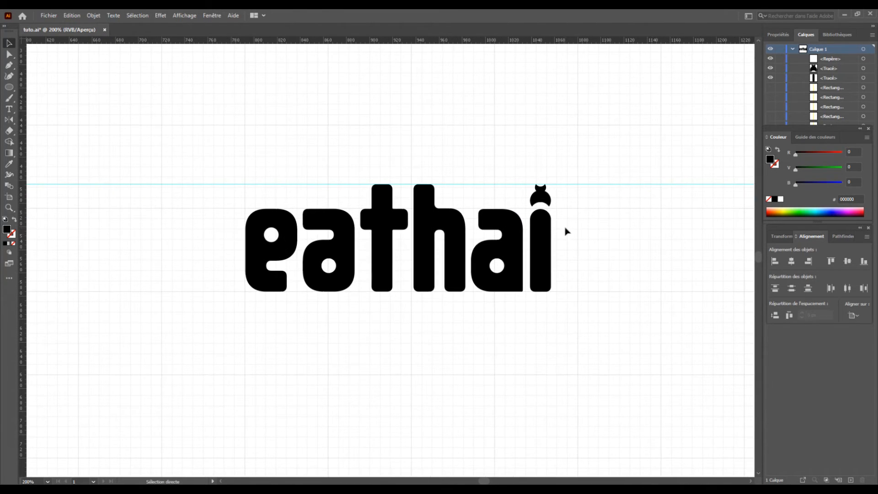
key(ctrl+quotedbl)
drag(592, 149, 608, 220)
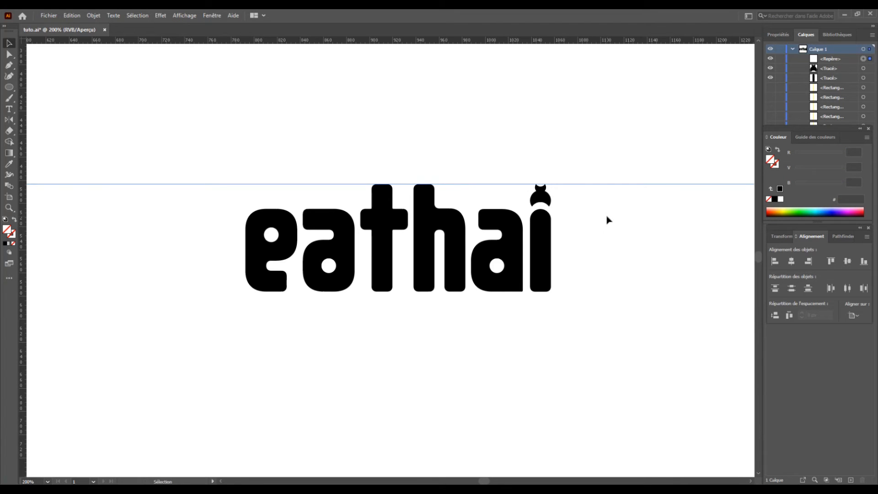
key(Delete)
Examine the complete eathai wordmark on the full artboard, at 100% and at 300% magnification.
key(ctrl+0)
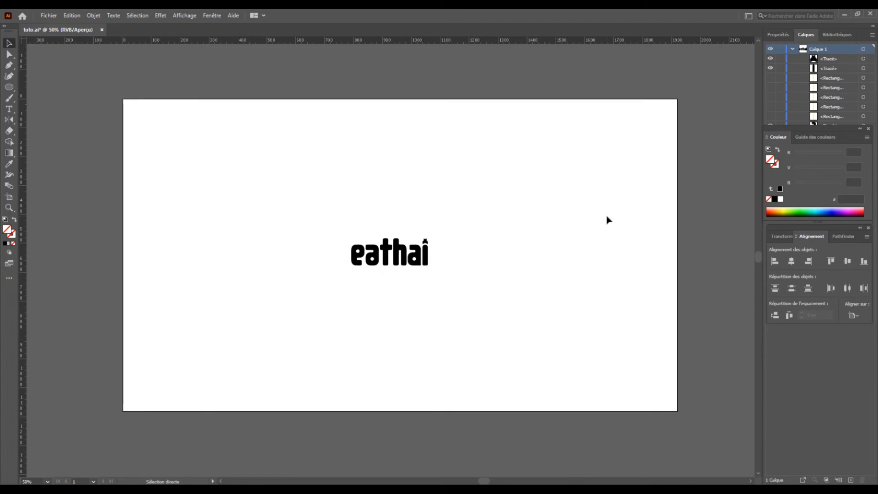
key(ctrl+1)
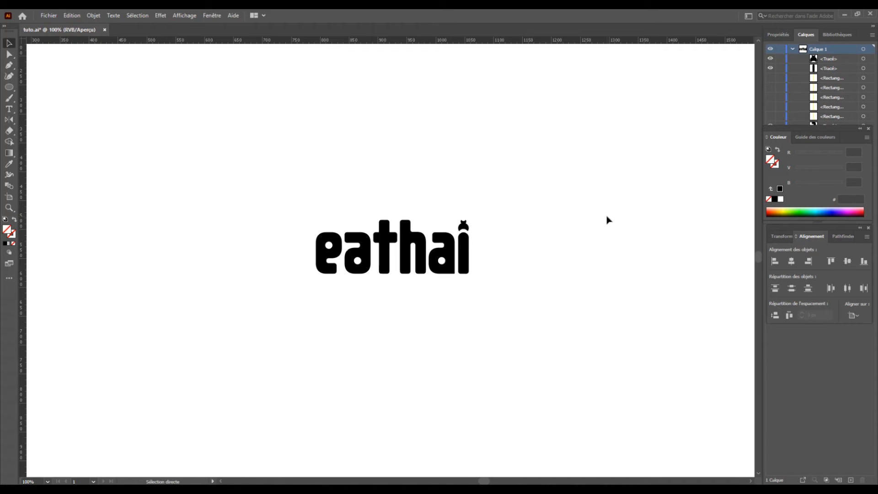
key(ctrl+plus)
key(ctrl+plus)
key(ctrl+plus)
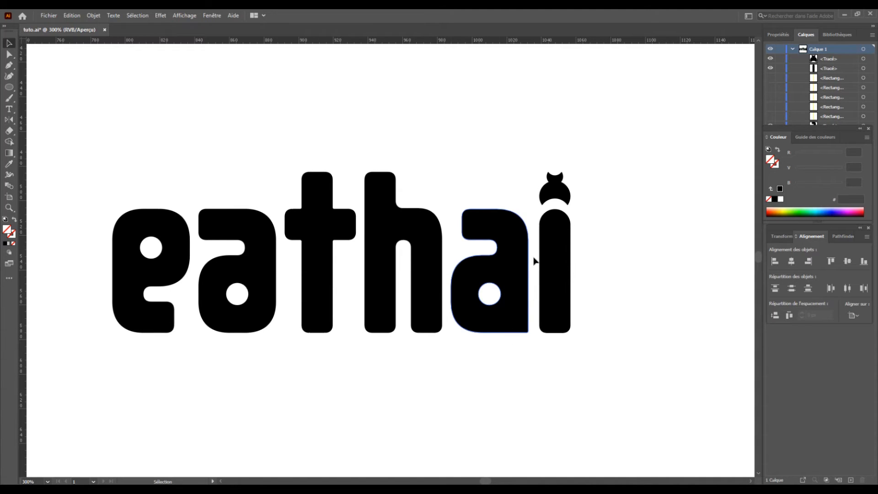
key(space)
drag(599, 222, 634, 212)
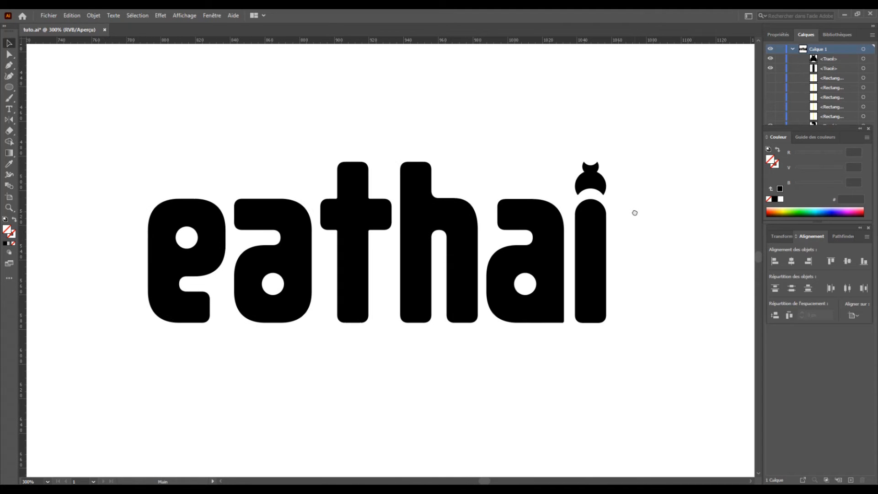
Add the text "eathaï" above the wordmark and enlarge it to about 117.7 pt, roughly the wordmark's width.
key(ctrl+a)
key(ctrl+minus)
key(ctrl+minus)
key(ctrl+minus)
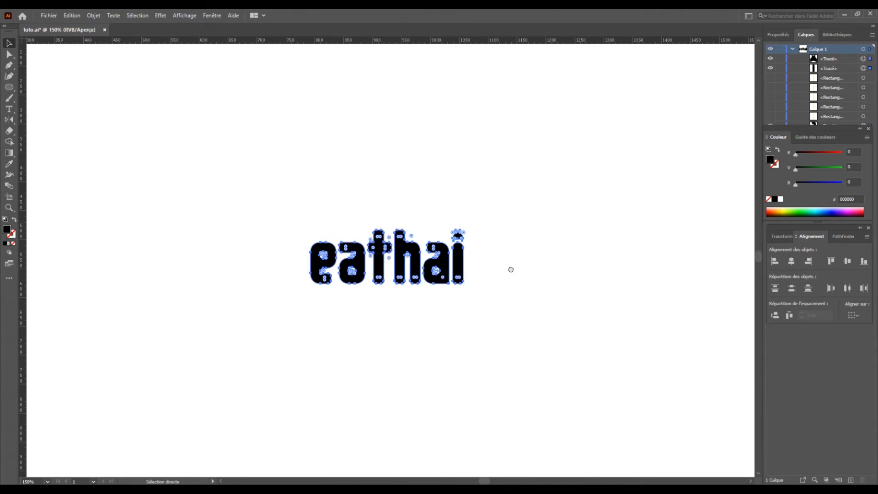
drag(445, 235, 445, 267)
click(399, 229)
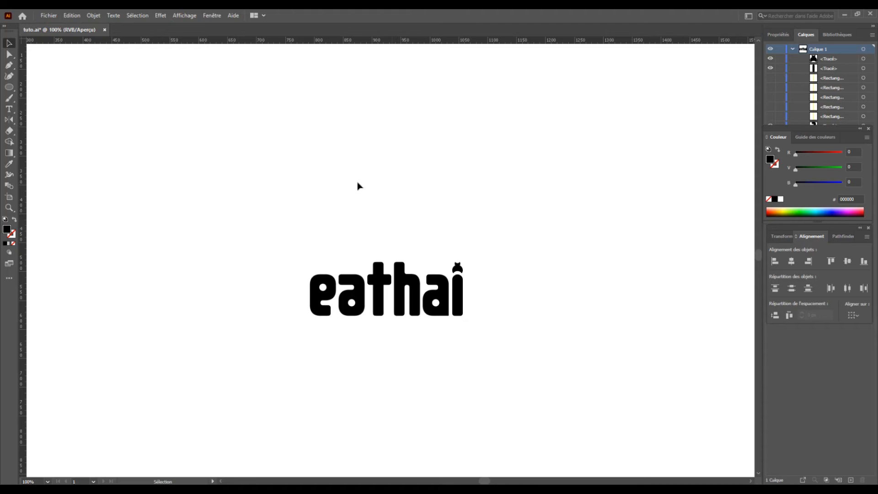
key(t)
click(316, 175)
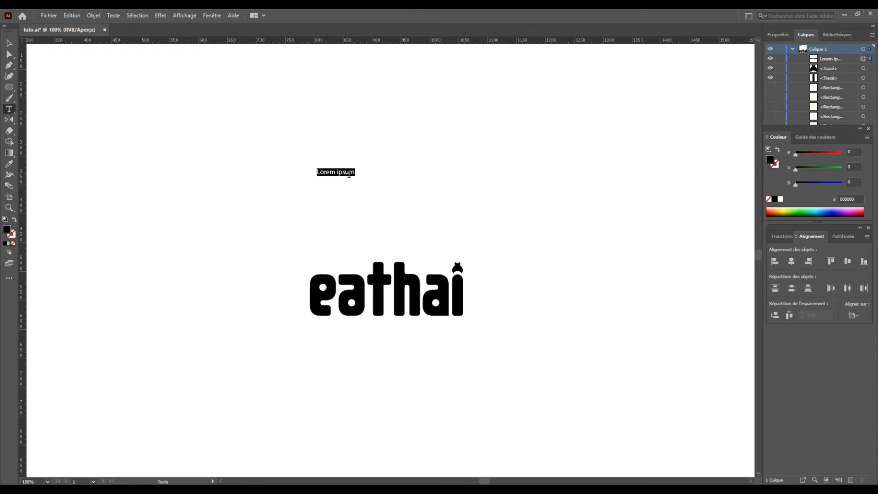
text(eathai)
key(Escape)
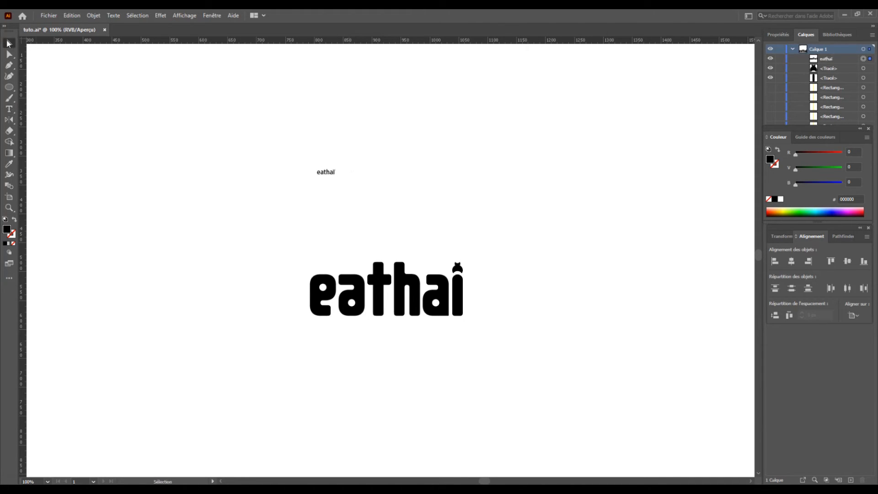
drag(336, 177, 517, 243)
drag(449, 216, 437, 204)
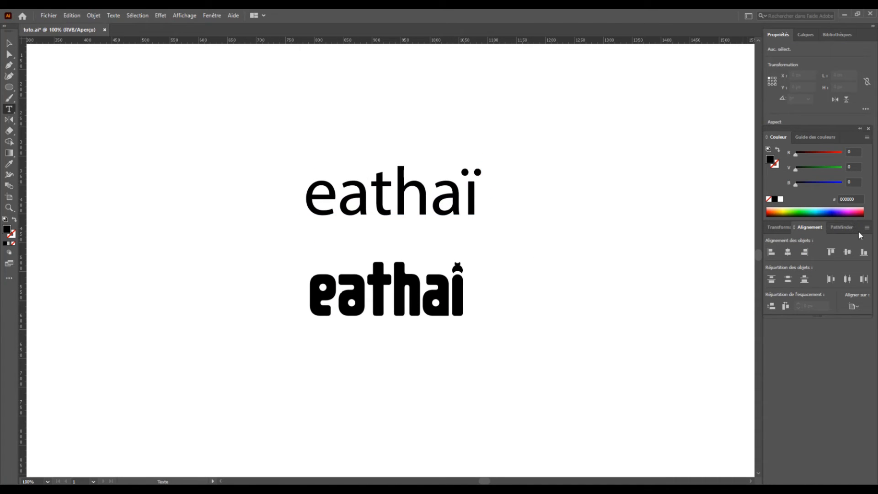
Set the font of the "eathaï" comparison text to Kalmansk Regular.
drag(859, 235, 681, 114)
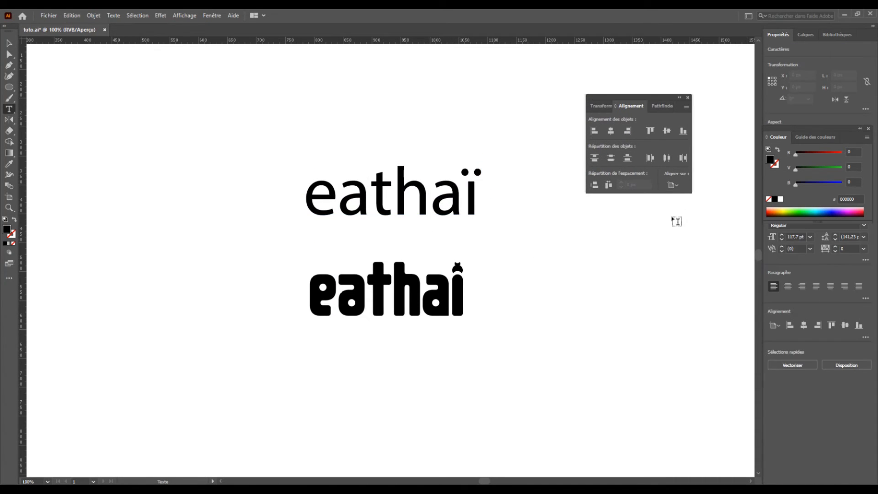
drag(306, 197, 498, 196)
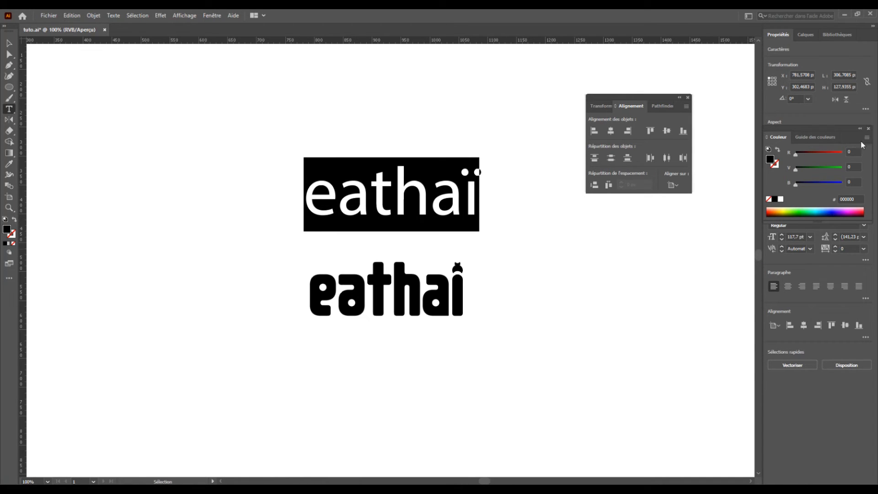
click(868, 128)
click(822, 211)
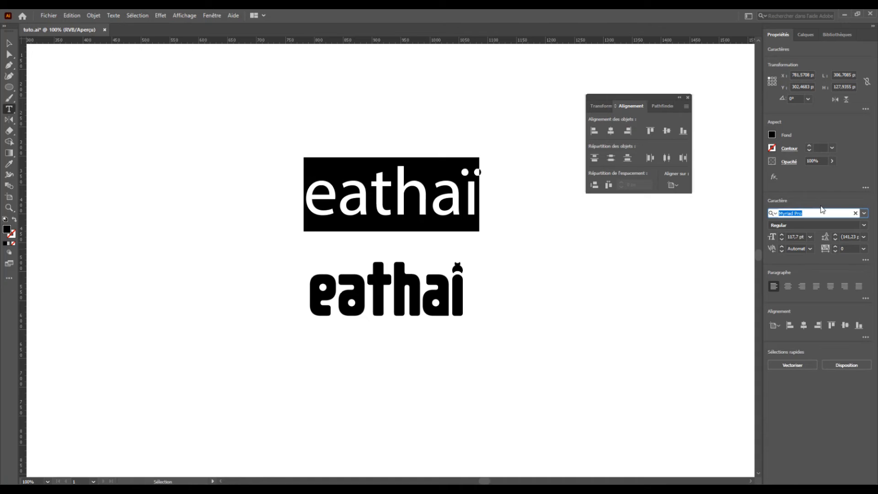
click(863, 213)
click(678, 255)
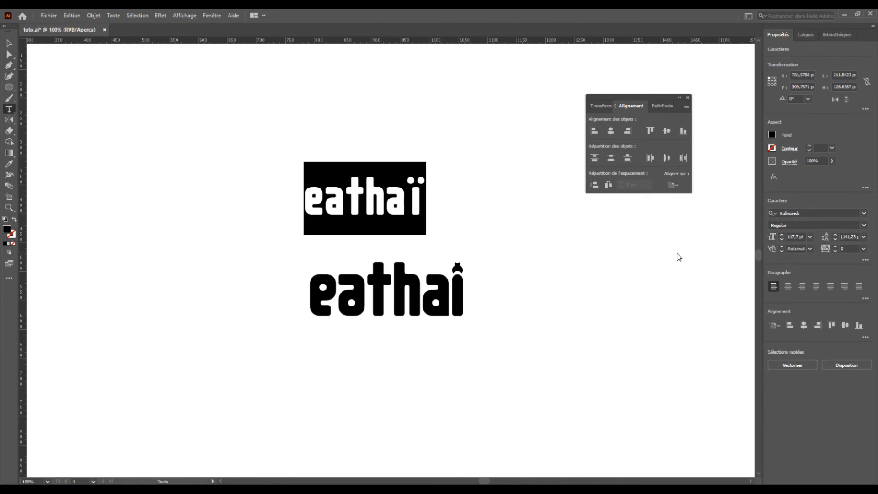
Centre the Kalmansk comparison text over the custom wordmark and bring it down closer to it.
click(9, 43)
click(98, 127)
drag(368, 206, 391, 208)
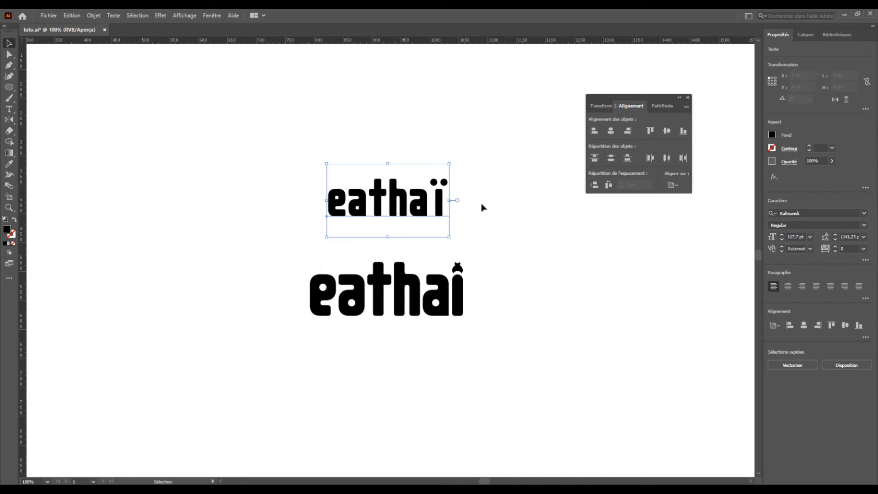
click(462, 196)
scroll(459, 210, down, 1)
drag(289, 225, 520, 295)
click(520, 295)
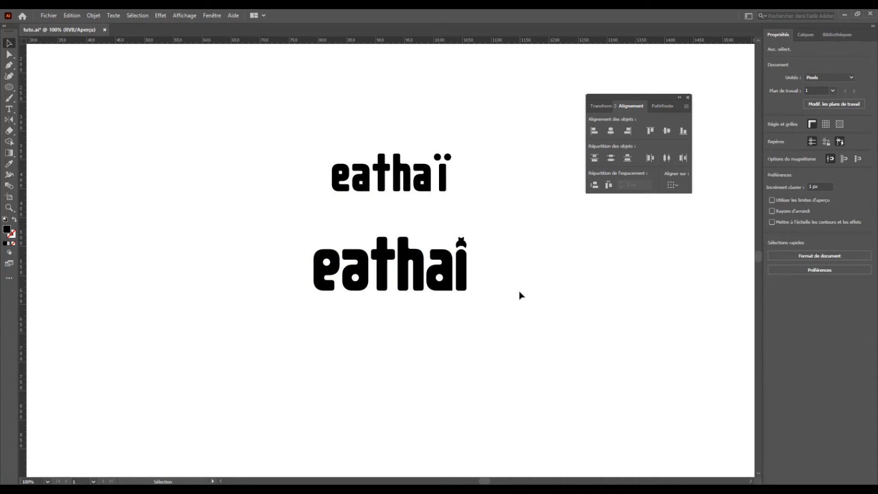
drag(289, 312, 489, 230)
click(443, 213)
drag(362, 188, 352, 220)
click(473, 251)
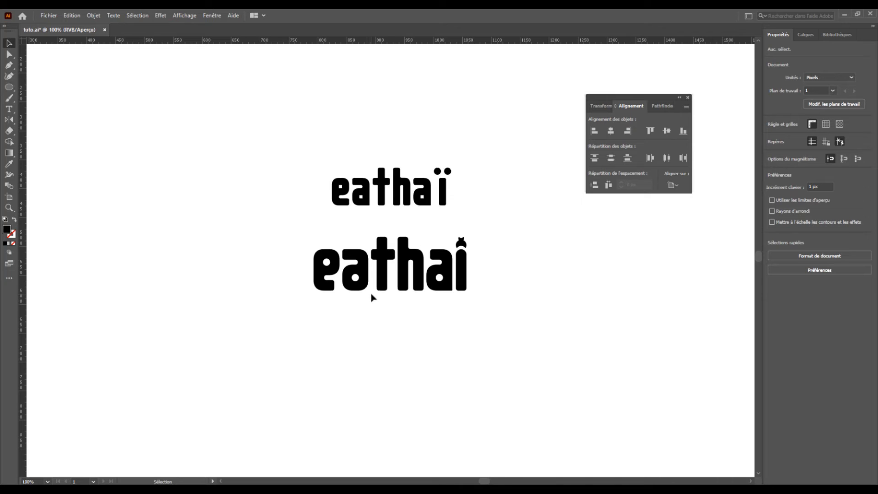
Enlarge the view of the custom wordmark to 300% and close the floating alignment panel covering the artwork.
key(ctrl+plus)
key(ctrl+plus)
key(ctrl+plus)
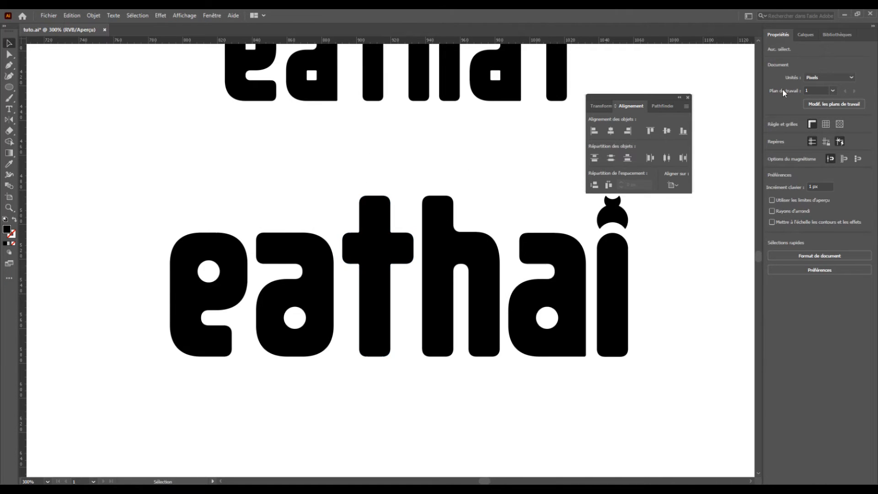
click(688, 99)
scroll(657, 201, down, 1)
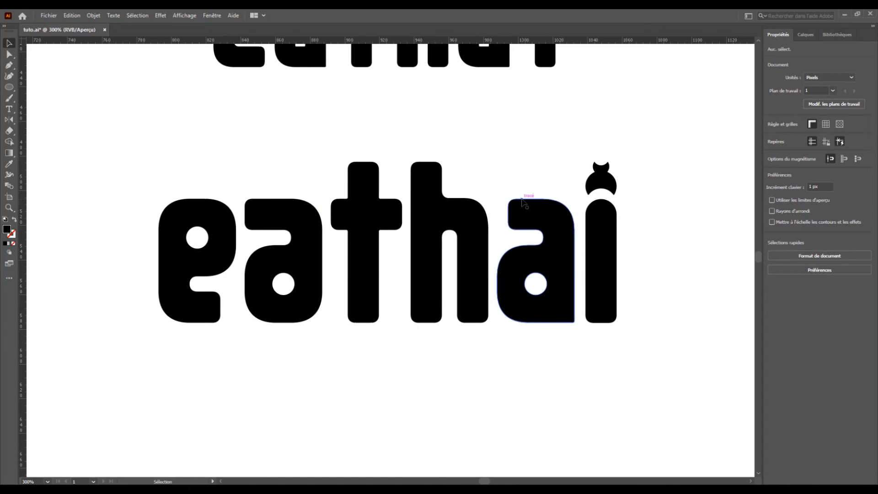
Compare the Kalmansk text with the custom wordmark at magnifications from 25% to 200%, briefly showing the grid.
key(a)
key(ctrl+minus)
key(ctrl+minus)
key(ctrl+minus)
key(ctrl+minus)
key(ctrl+minus)
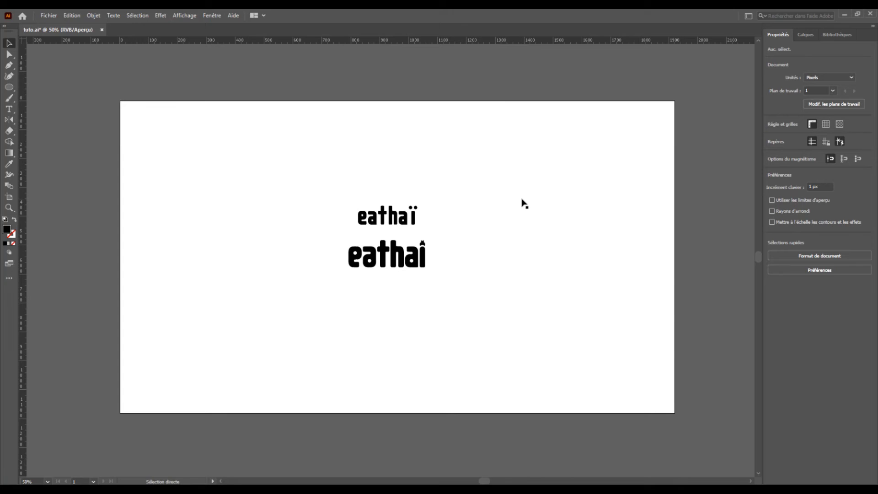
key(ctrl+quotedbl)
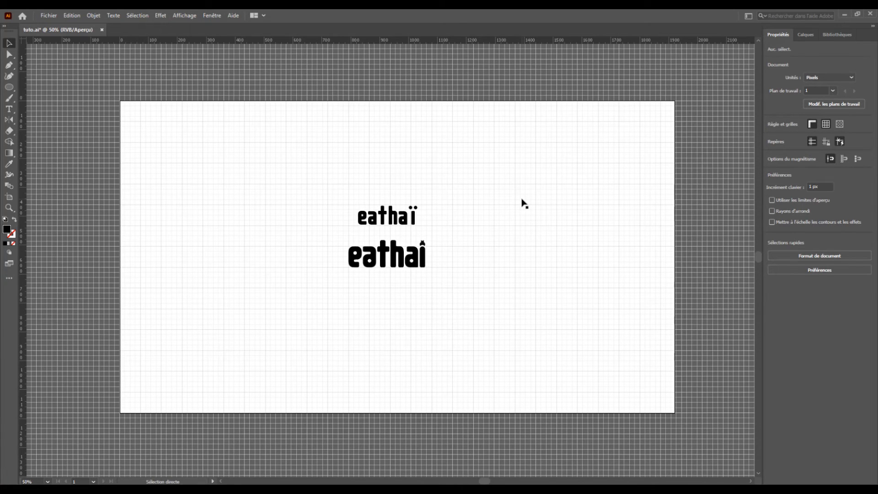
key(ctrl+quotedbl)
key(ctrl+minus)
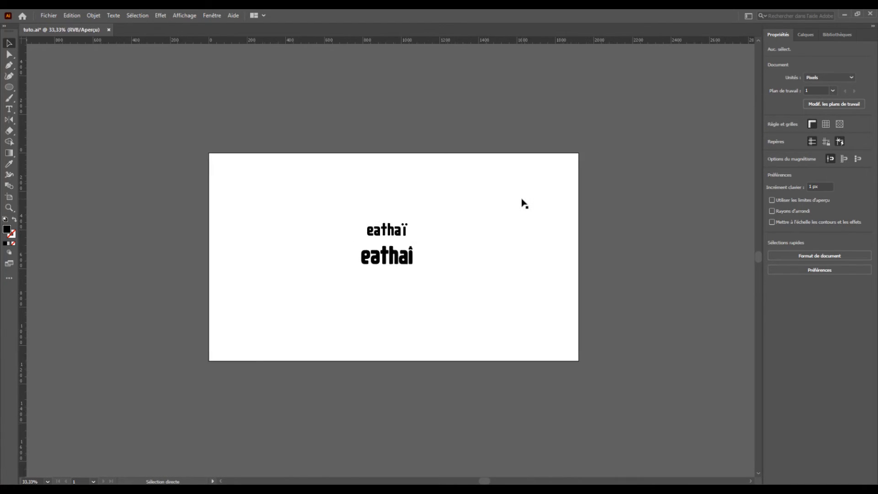
key(ctrl+minus)
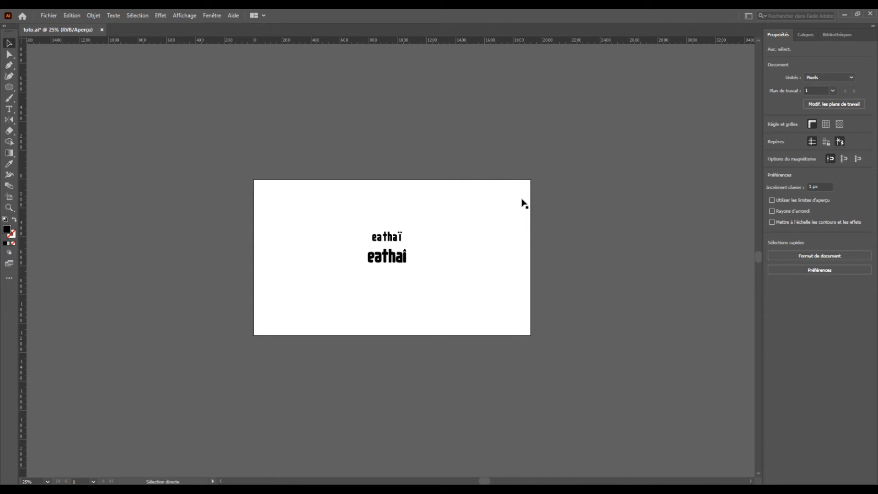
key(ctrl+plus)
key(ctrl+plus)
key(ctrl+plus)
key(ctrl+plus)
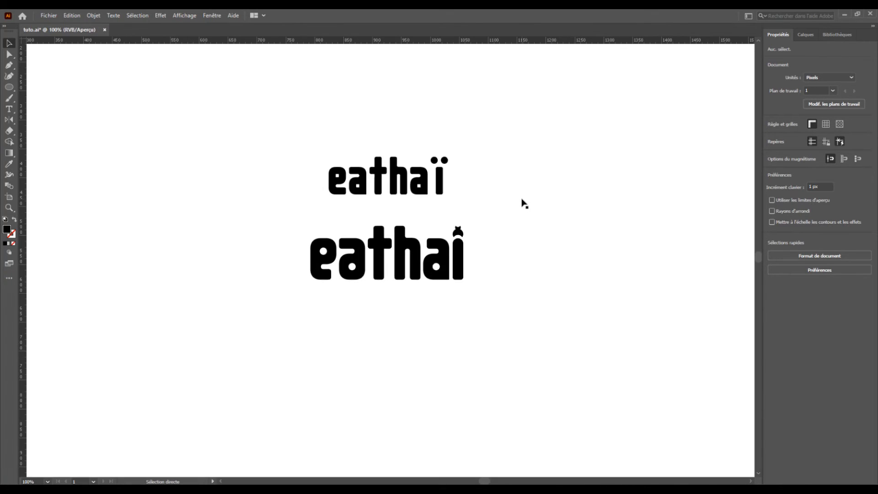
key(ctrl)
key(ctrl+minus)
key(ctrl+minus)
key(ctrl+minus)
key(ctrl+minus)
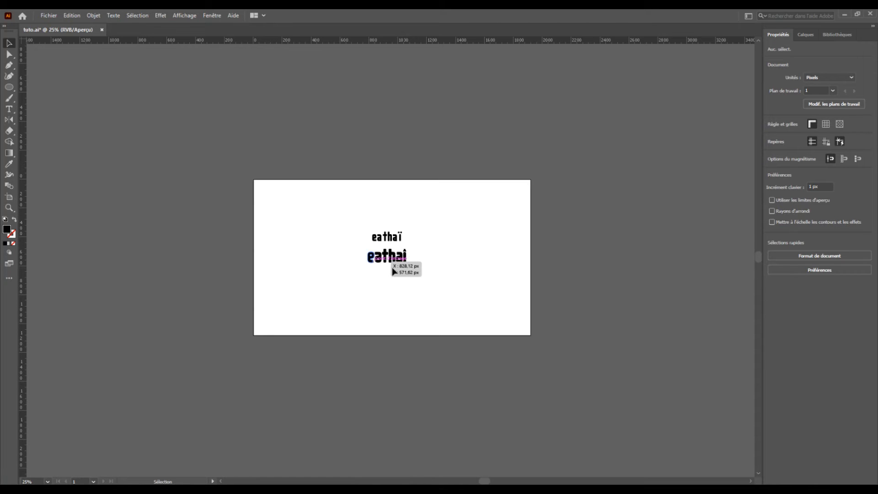
key(a)
scroll(413, 270, up, 5)
scroll(413, 269, up, 2)
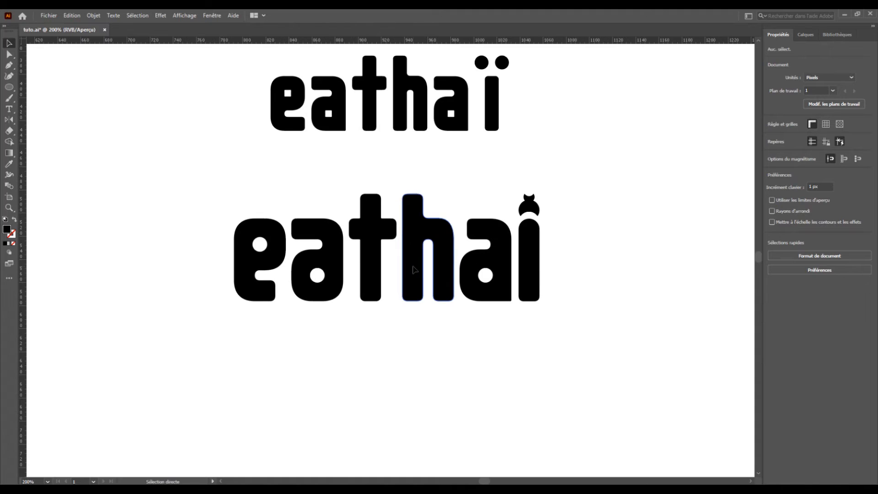
Delete the Kalmansk comparison text above the custom wordmark.
key(v)
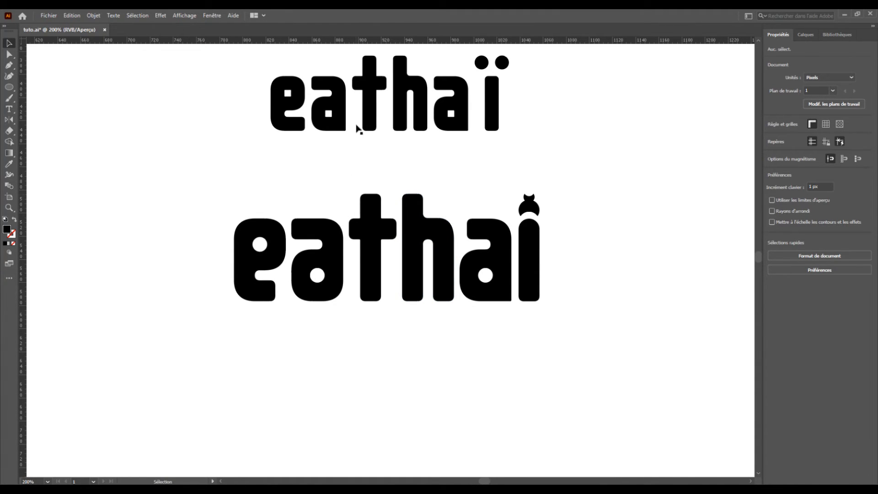
click(373, 109)
key(Delete)
key(ctrl+0)
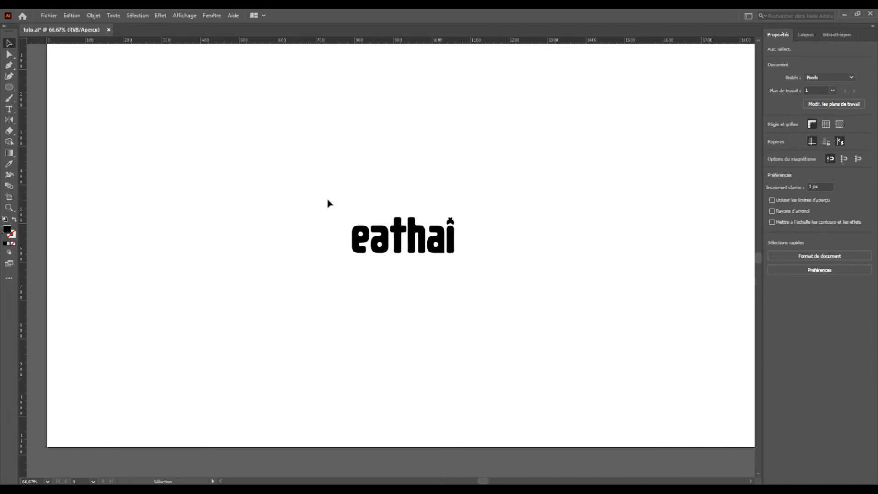
Group all the wordmark shapes and move the group to about X 780 px, Y 428 px on the artboard.
drag(328, 203, 494, 281)
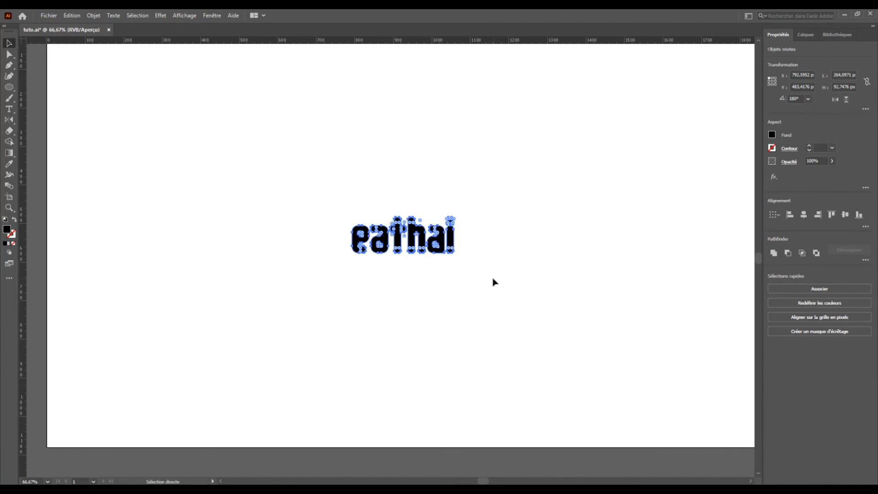
key(ctrl+g)
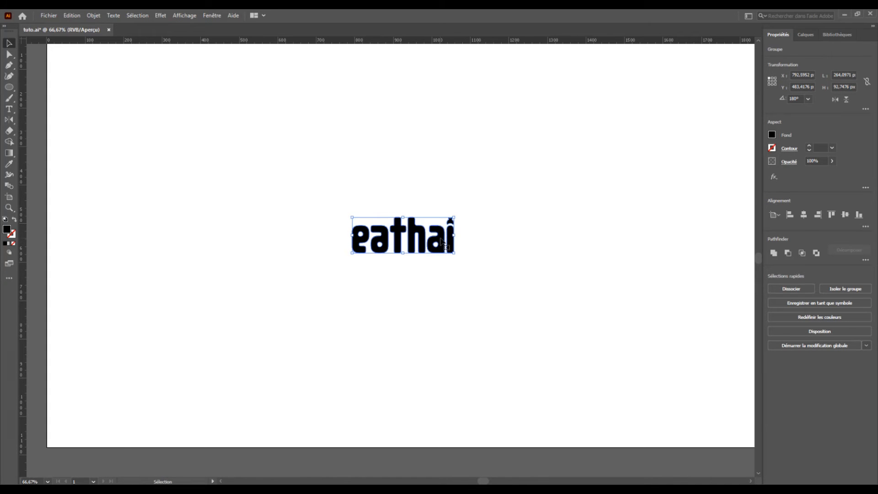
drag(441, 246, 435, 220)
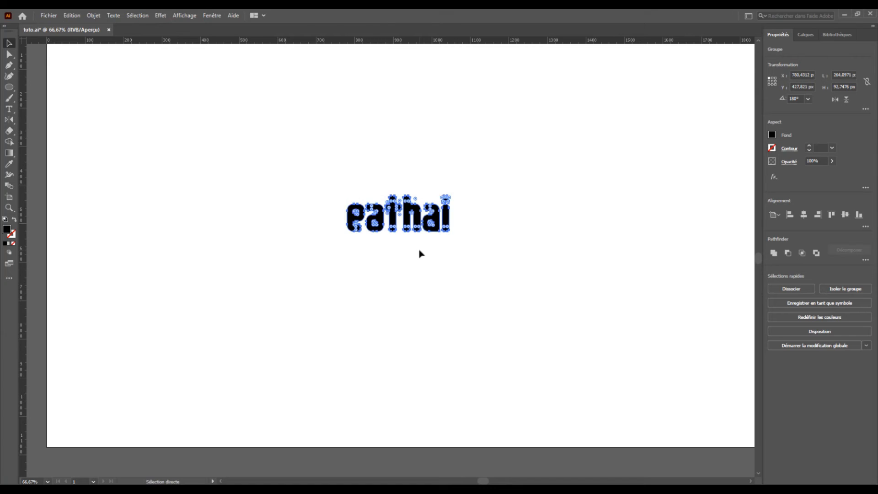
key(ctrl+plus)
key(ctrl+plus)
drag(435, 284, 461, 267)
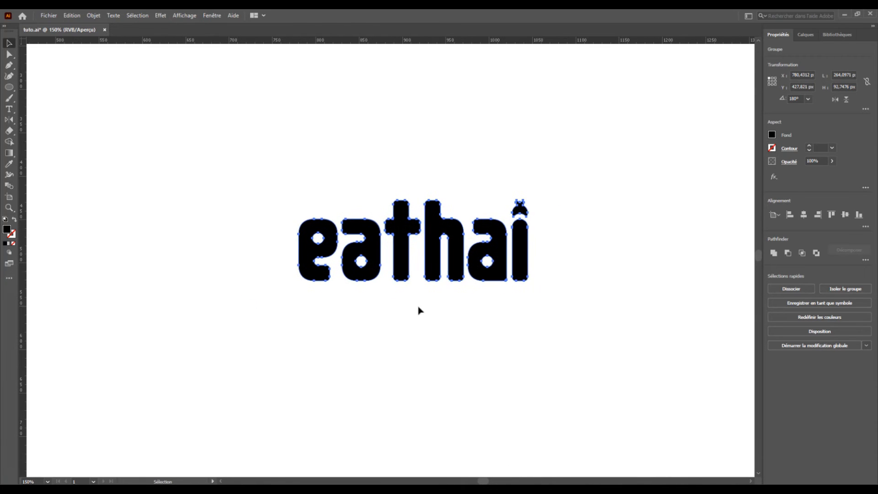
click(381, 311)
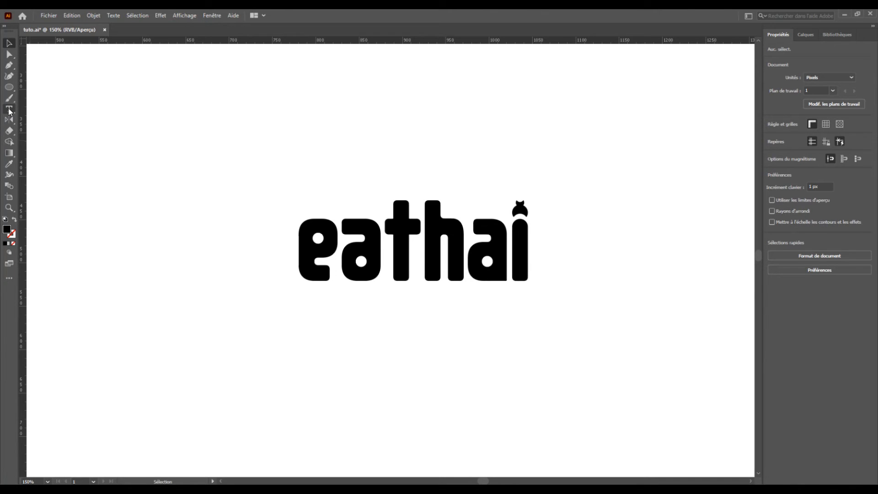
Add the tagline "RESTAURANT AMBULANT" beneath the wordmark and align it on the wordmark's horizontal centre.
click(9, 110)
click(375, 313)
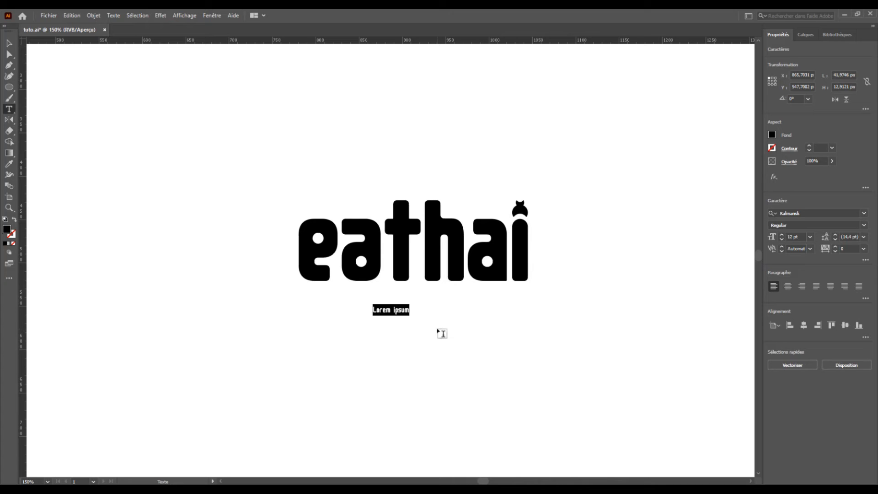
text(RESTAURANT )
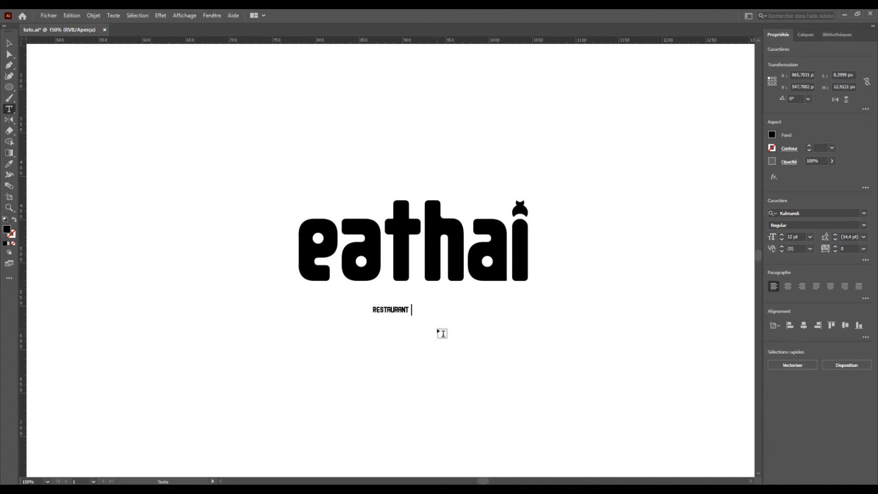
text(AMBULANT)
key(Escape)
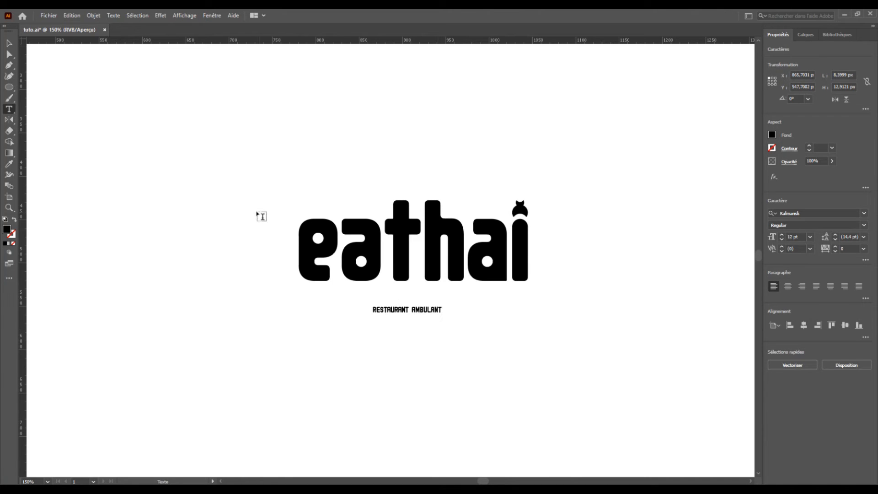
click(9, 44)
drag(417, 311, 395, 308)
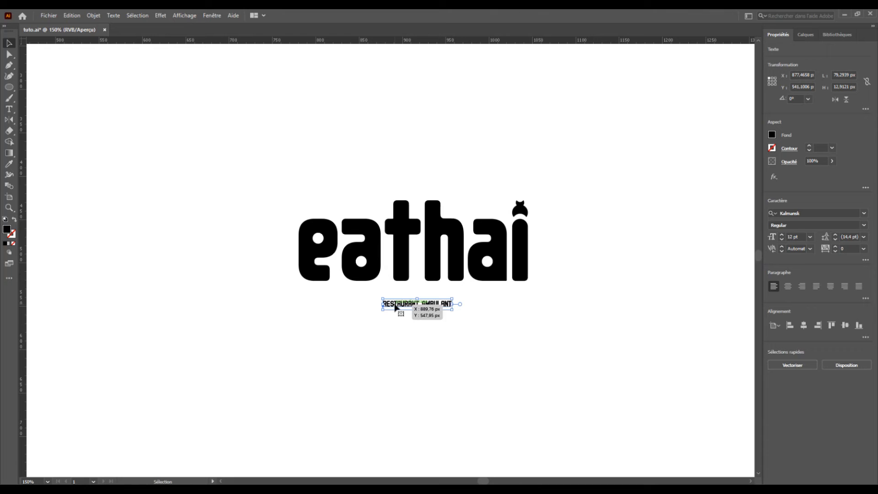
drag(395, 308, 424, 305)
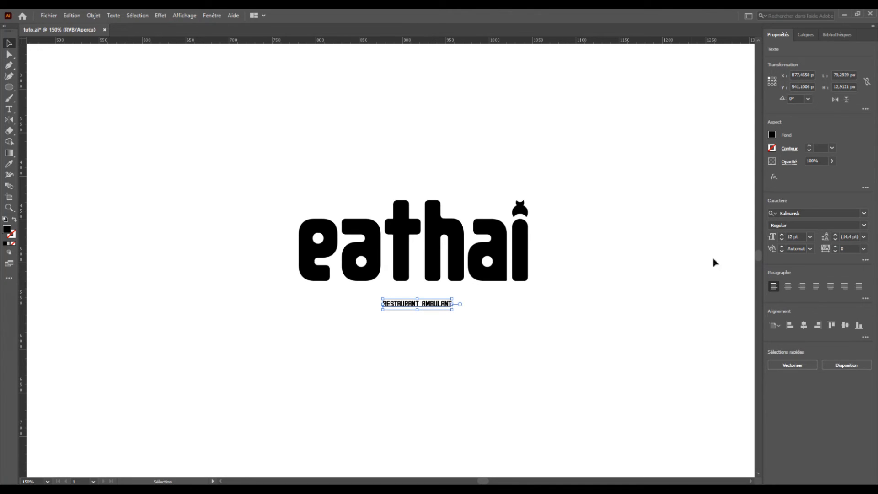
Change the "RESTAURANT AMBULANT" tagline's font to Montserrat Bold.
click(793, 212)
text(MONT)
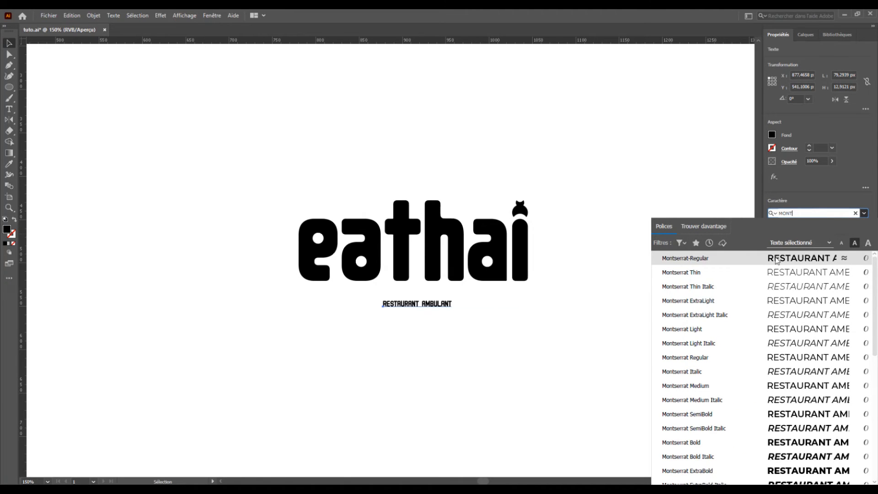
scroll(706, 389, down, 2)
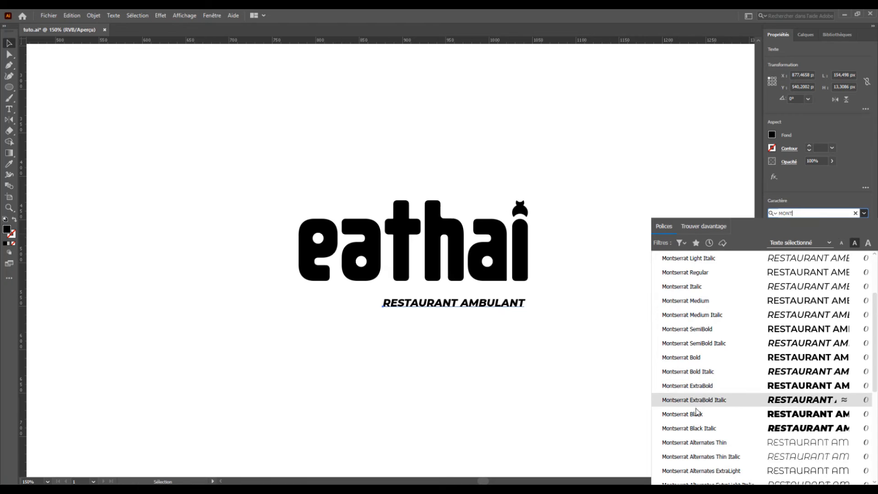
click(691, 358)
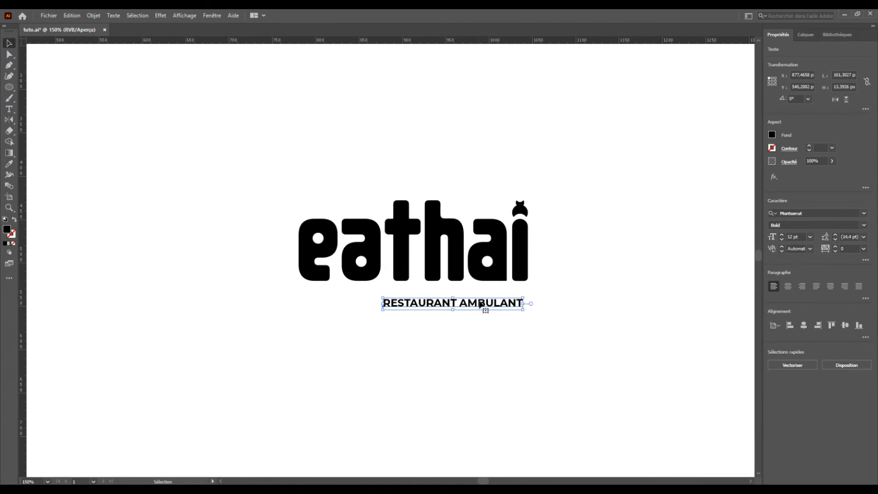
Shift the tagline back beneath the middle of the wordmark and reduce its font size to 11 pt.
drag(481, 304, 427, 307)
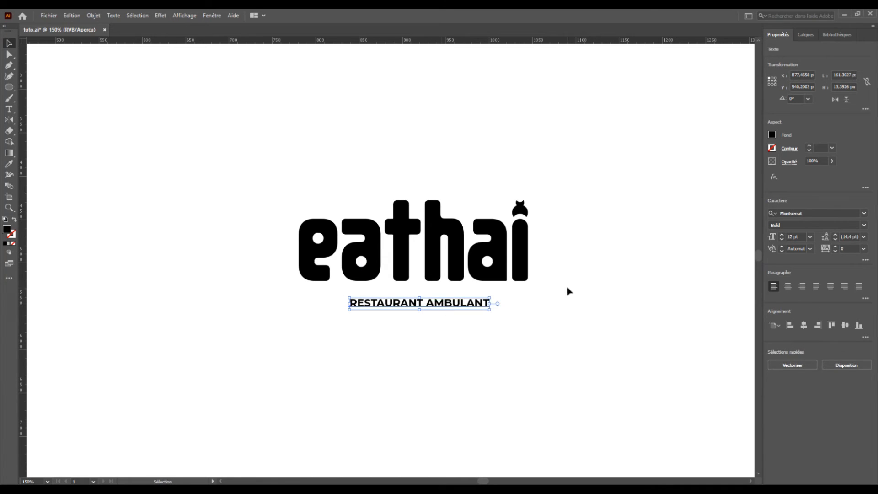
click(781, 239)
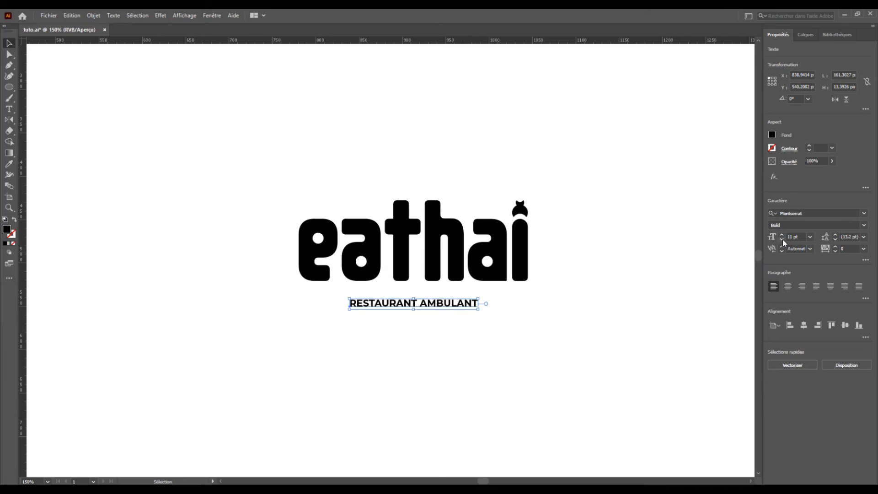
click(483, 334)
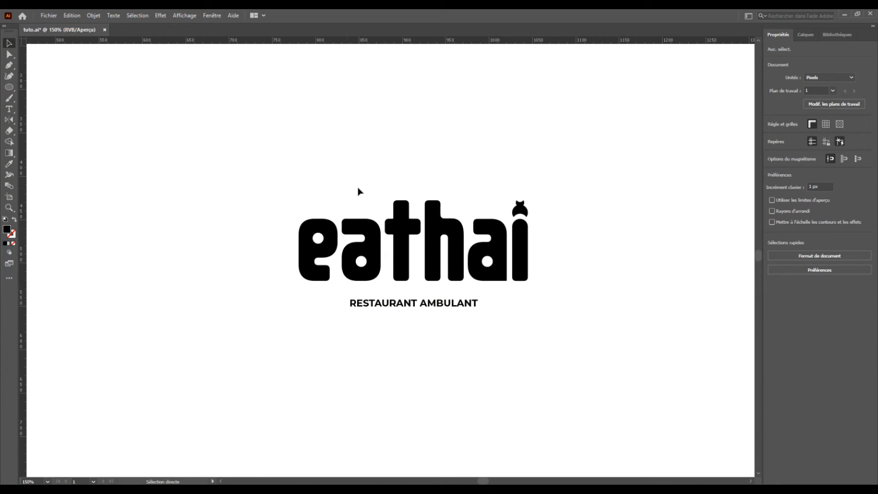
Show the grid and move the wordmark group to about X 793 px, Y 411 px.
key(ctrl+quotedbl)
drag(379, 243, 386, 244)
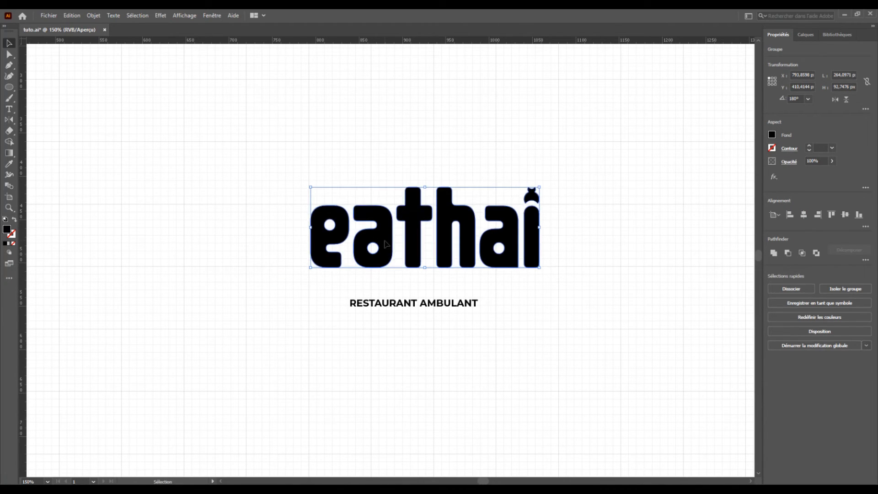
key(Left)
key(Left)
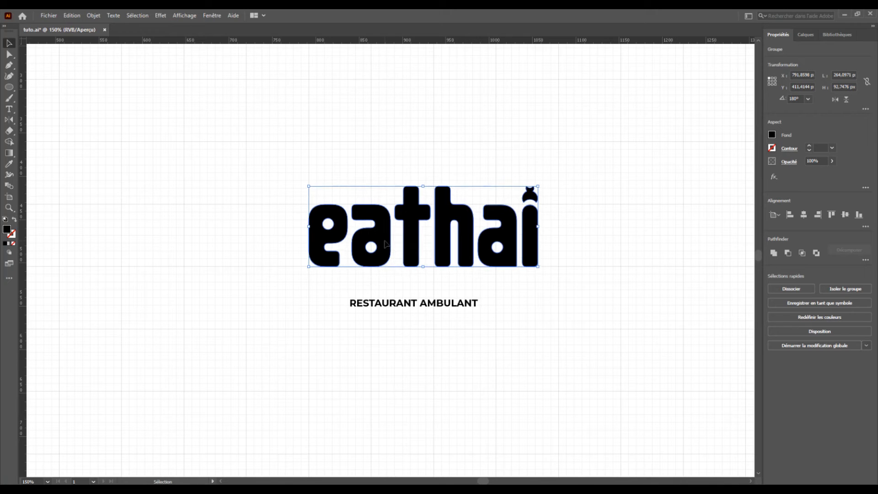
click(572, 245)
Centre-justify the tagline's paragraph and reposition the text closely beneath the wordmark at about X 859 px, Y 522 px.
drag(443, 297, 459, 283)
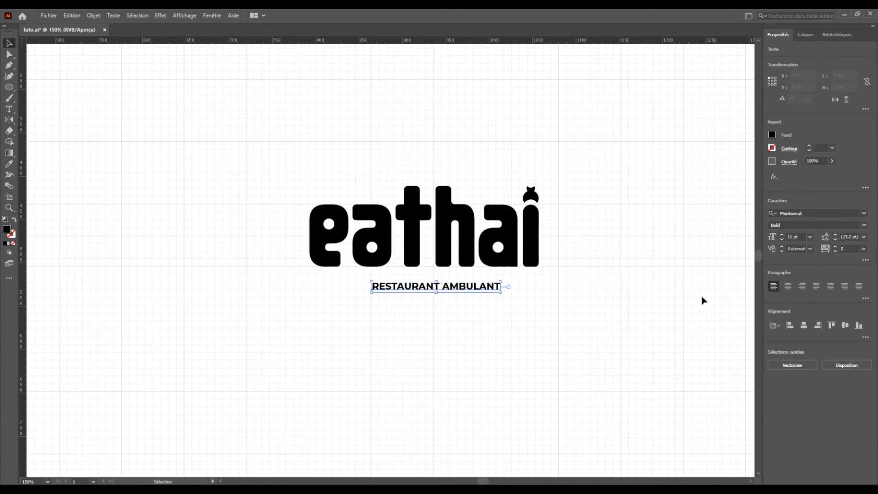
click(787, 285)
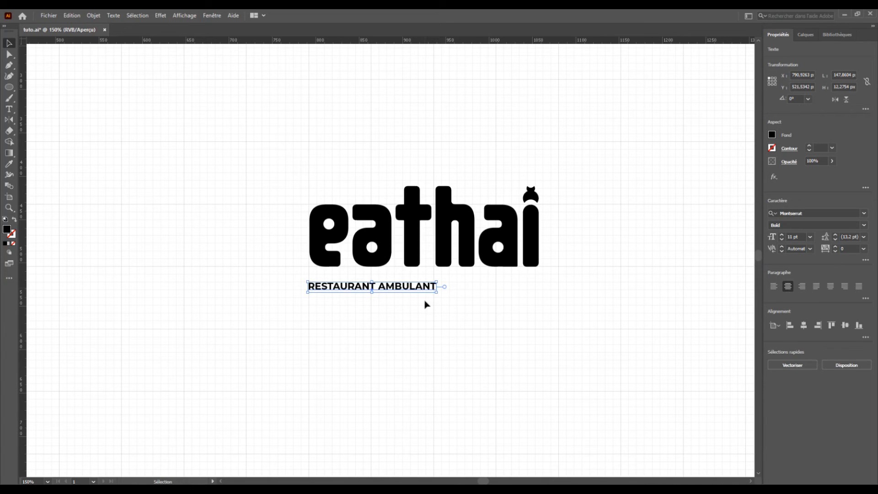
drag(366, 288, 424, 283)
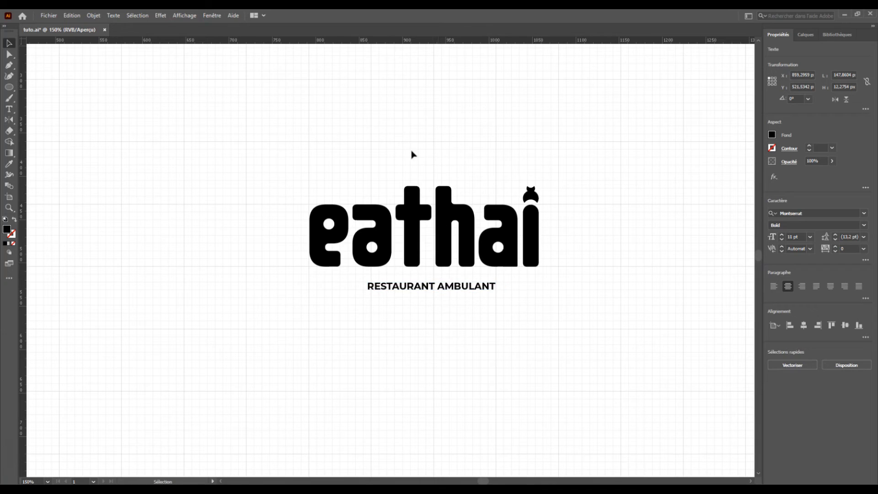
Align the tagline with the wordmark on their horizontal centres.
drag(411, 153, 503, 331)
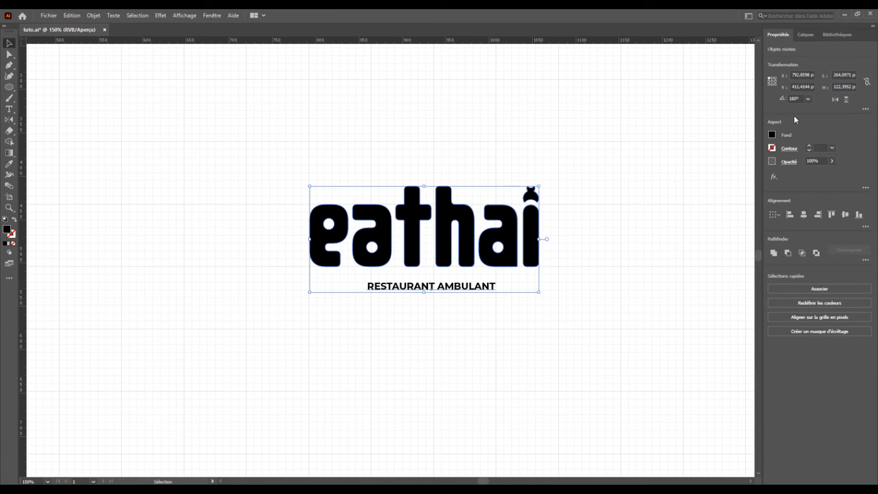
click(803, 214)
drag(362, 254, 358, 255)
click(434, 297)
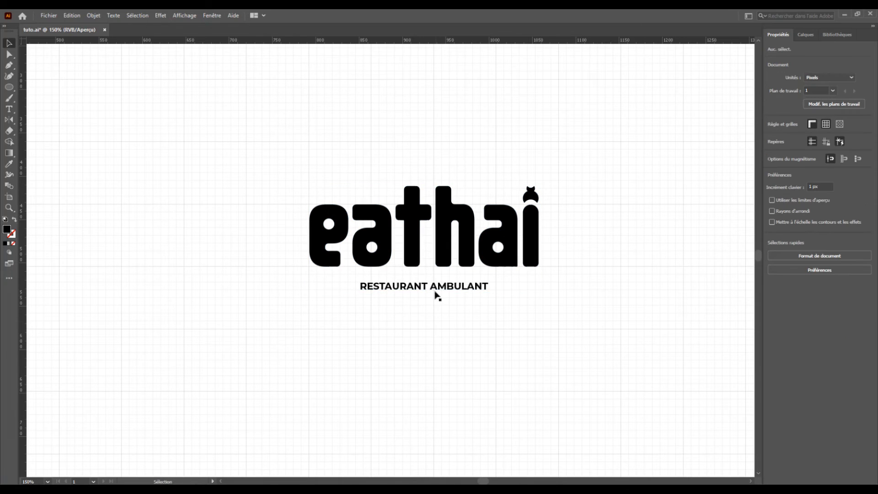
Test the tagline's centred justification by inserting "EFZFZEF" before "AMBULANT", and undo the insertion.
click(439, 290)
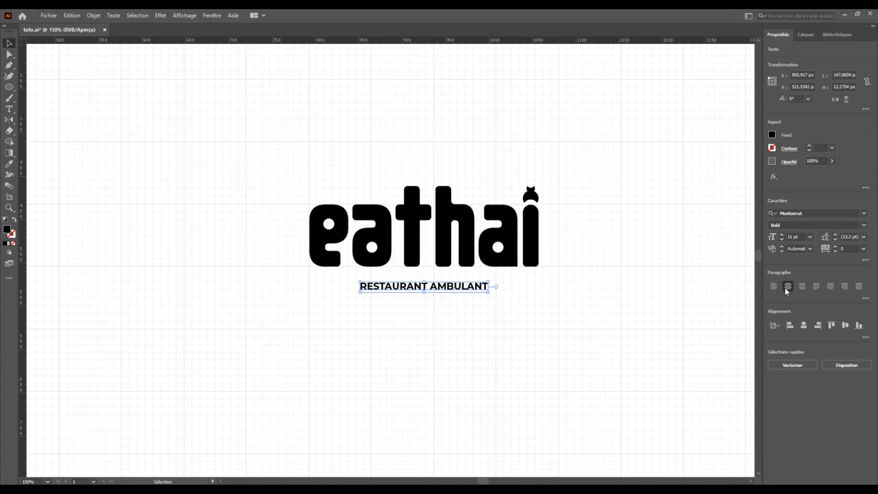
double_click(427, 289)
triple_click(434, 288)
click(451, 295)
text(EFZFZEF)
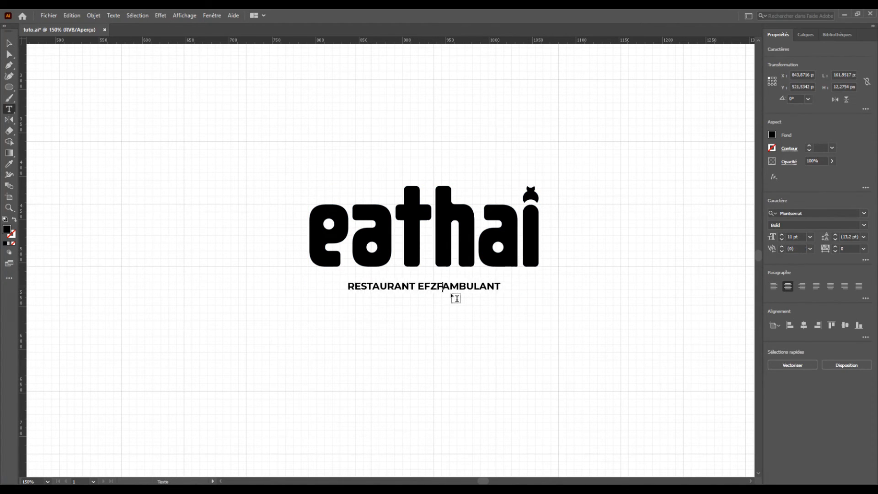
key(Escape)
click(268, 282)
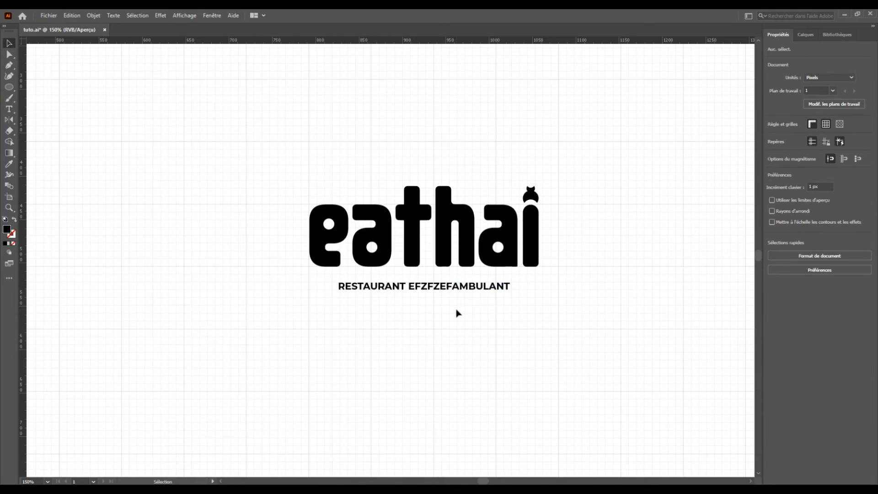
key(ctrl+z)
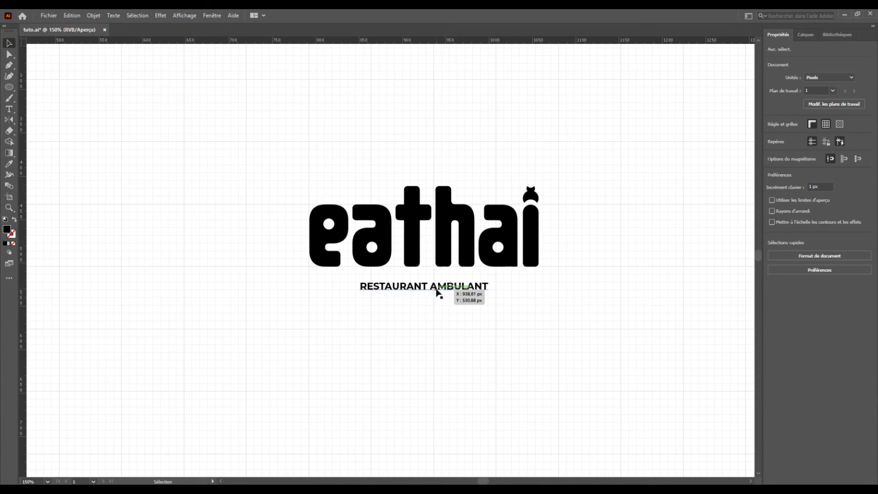
Set the tagline's tracking to 100 and hide the grid.
click(485, 289)
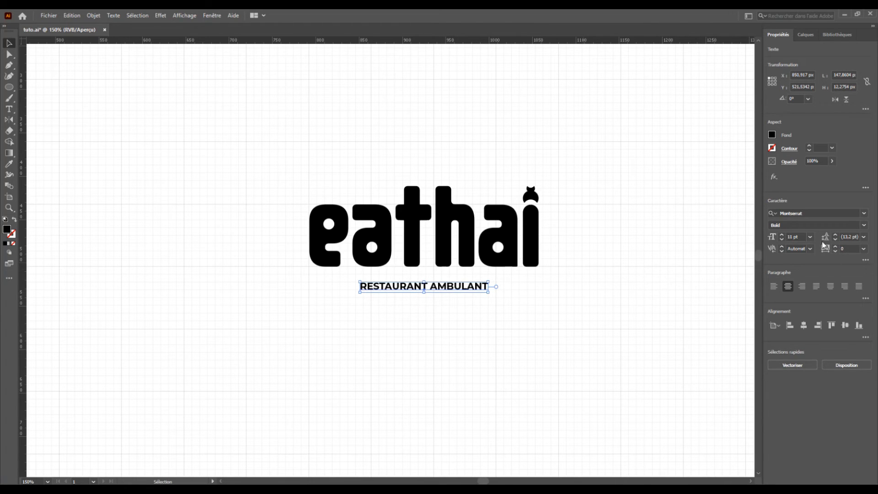
click(863, 249)
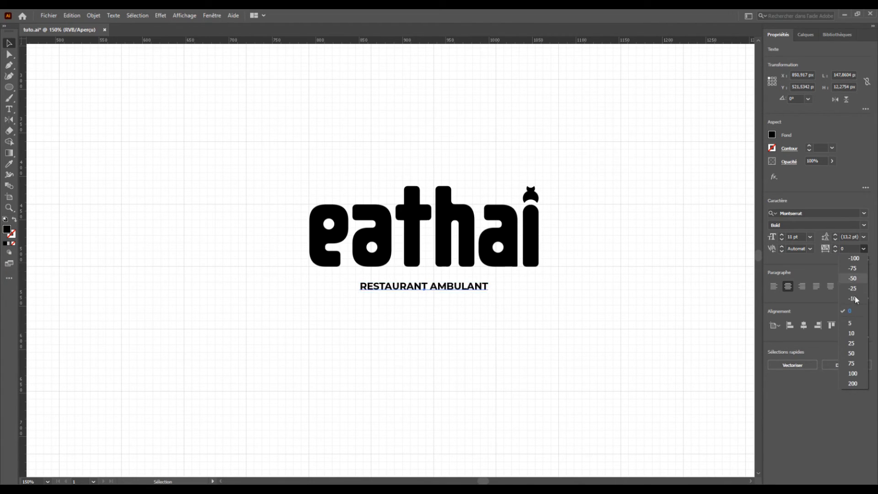
click(857, 373)
click(513, 327)
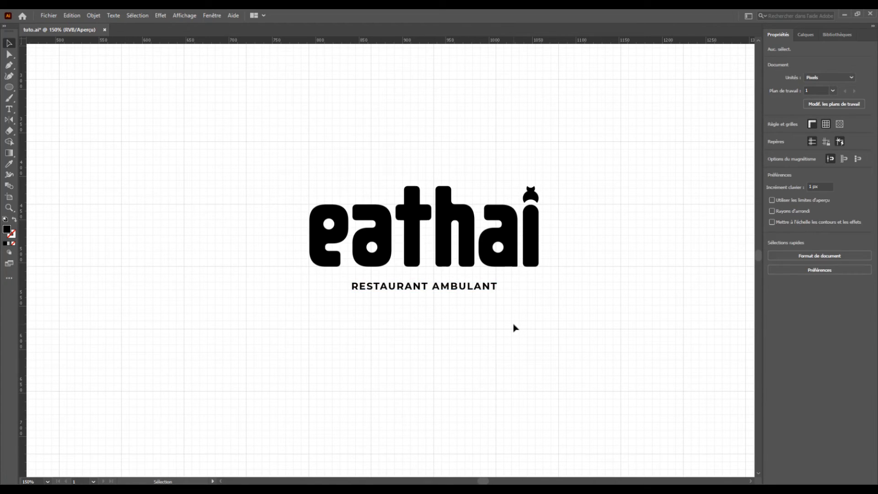
key(ctrl+apostrophe)
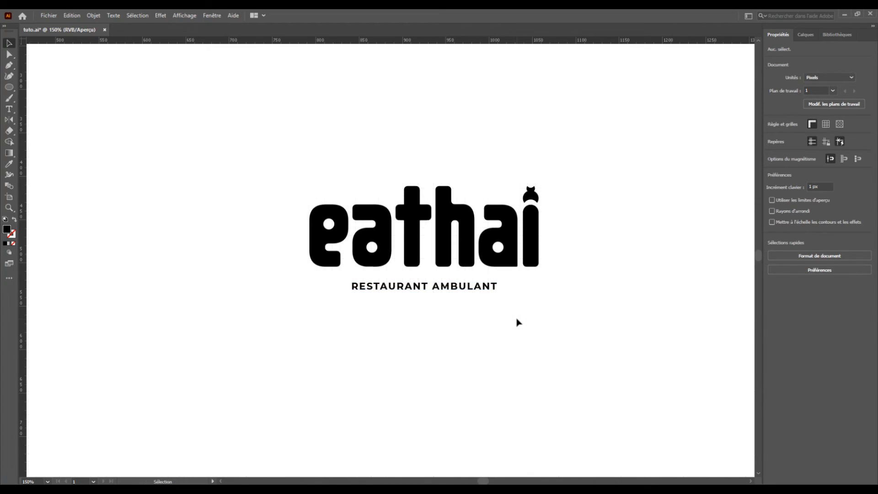
Adjust the tagline's vertical distance from the wordmark, placing it at about Y 522 px.
drag(435, 288, 446, 275)
key(Down)
key(Down)
key(Down)
key(Down)
key(Down)
key(Down)
key(Down)
key(Down)
key(Down)
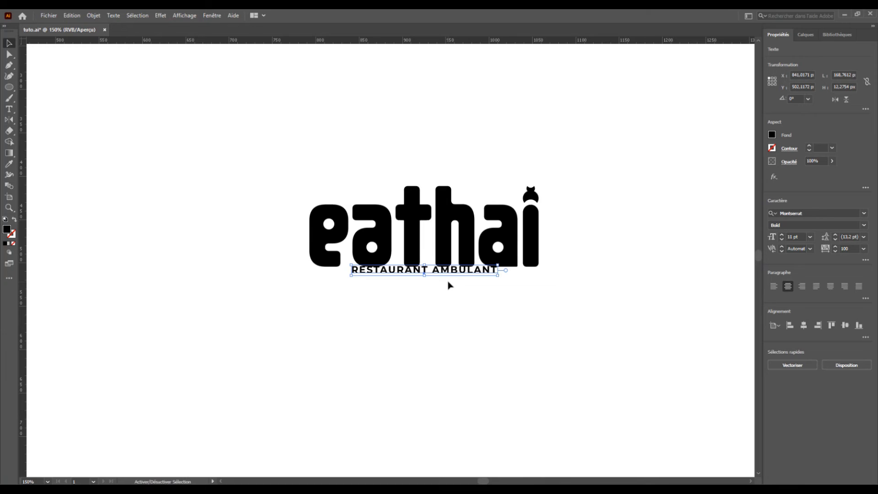
key(shift+Down)
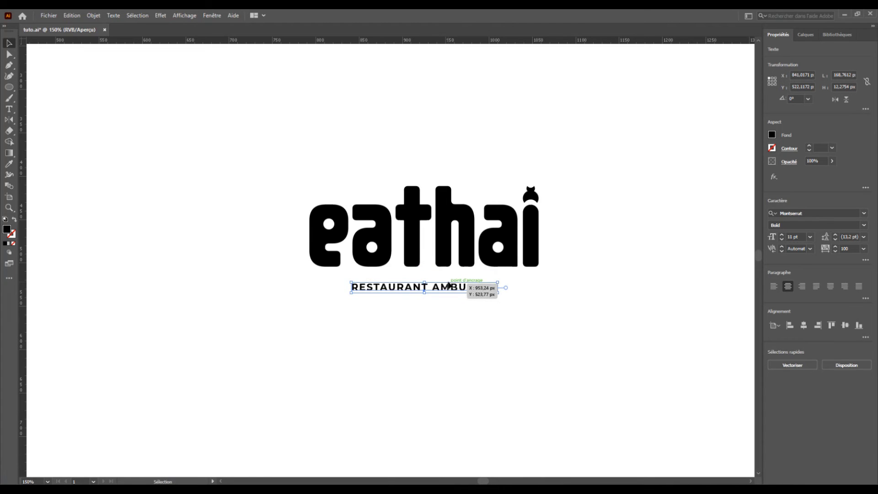
click(520, 304)
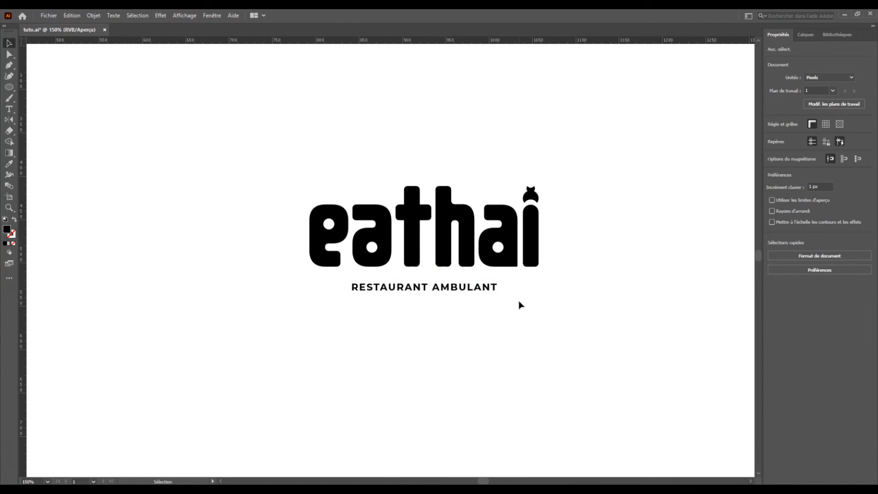
Nudge the tagline up 5 px, closer to the wordmark.
key(ctrl+minus)
key(ctrl+minus)
key(ctrl+plus)
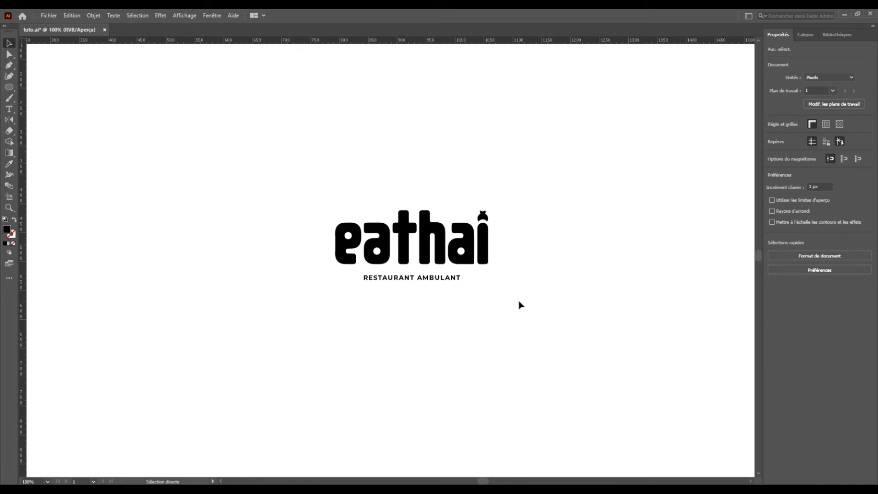
key(ctrl+plus)
click(440, 290)
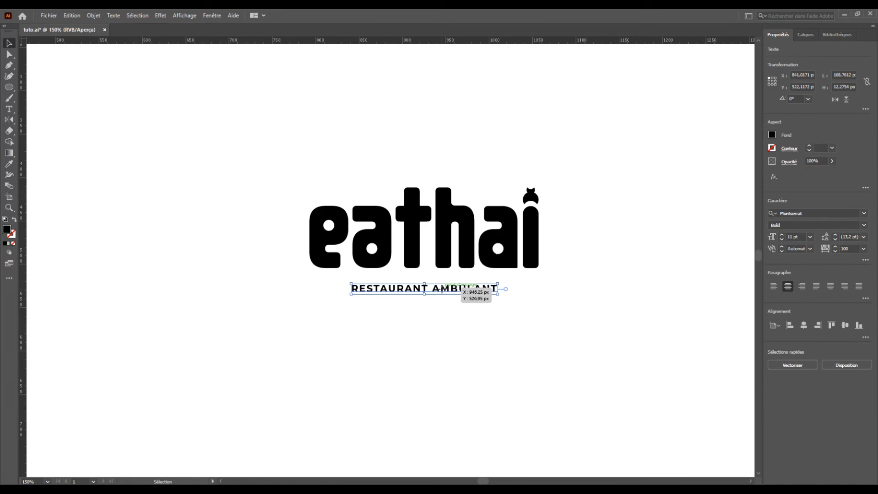
key(Up)
key(Up)
key(Up)
key(Up)
key(Up)
click(443, 313)
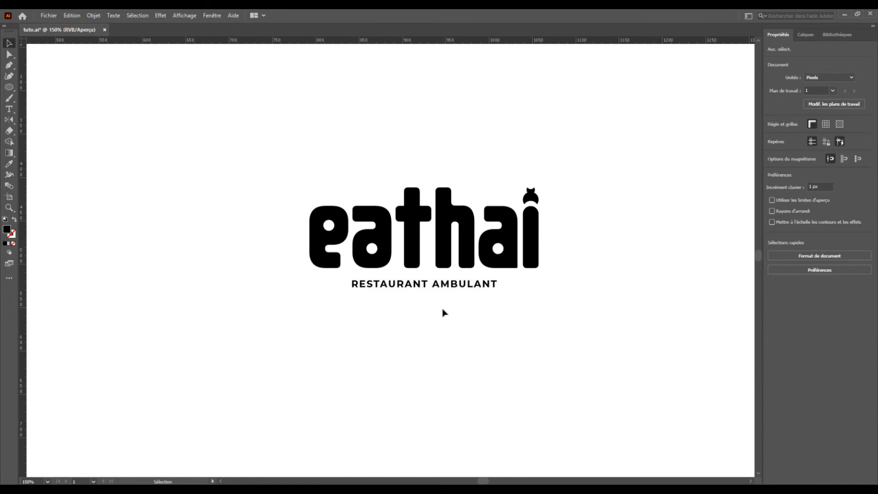
key(ctrl+minus)
key(ctrl+plus)
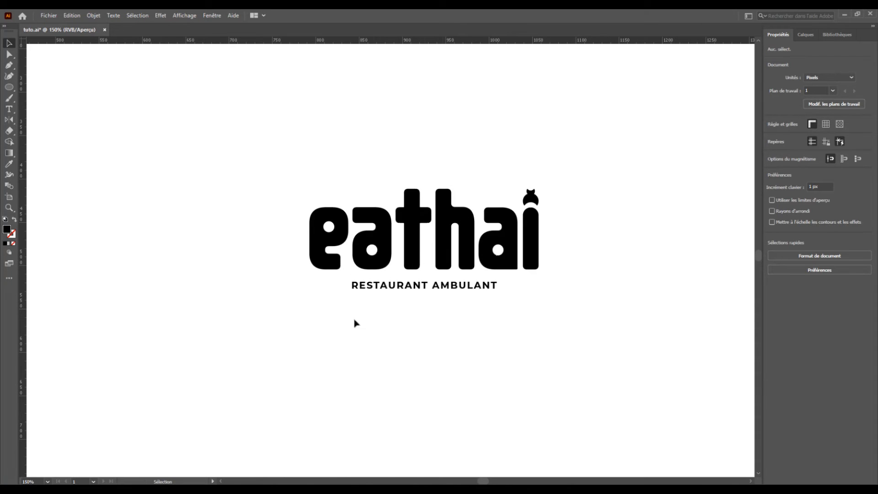
drag(298, 317, 598, 171)
click(470, 165)
Try scaling the tagline to the wordmark's full width, at 17.33 pt from its left edge, and undo the scaling and move.
click(383, 290)
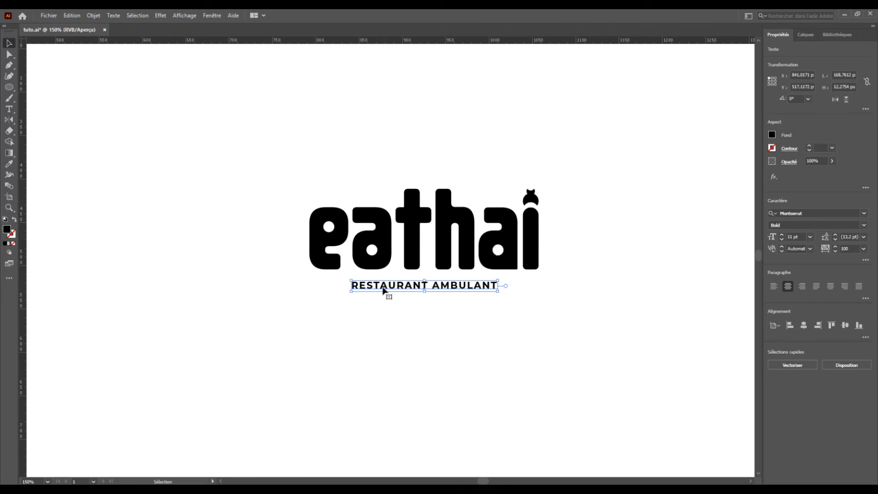
drag(384, 291, 340, 288)
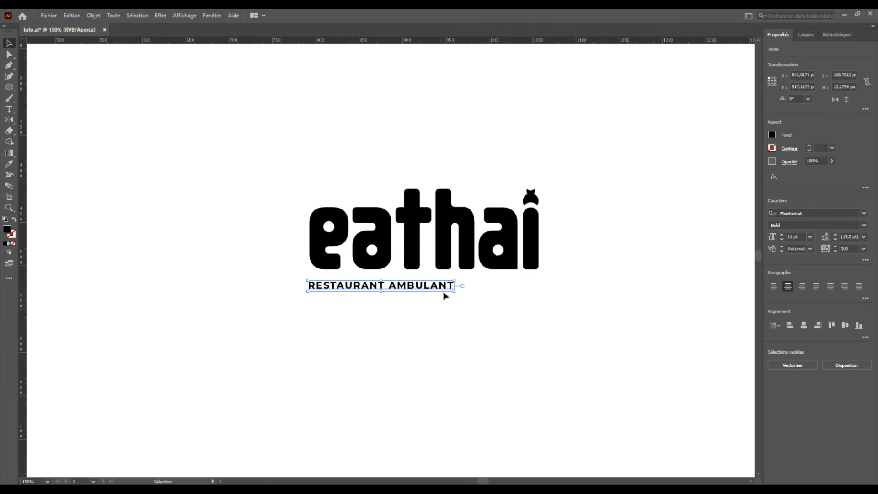
drag(455, 296, 540, 318)
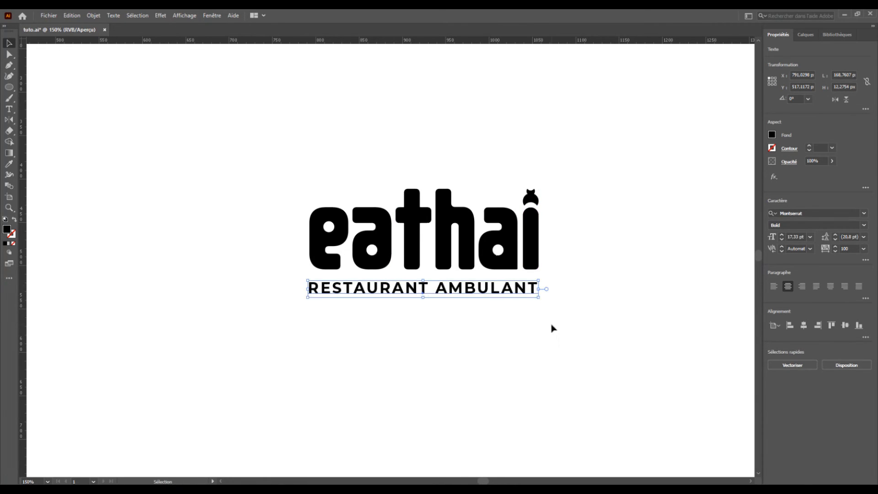
click(551, 328)
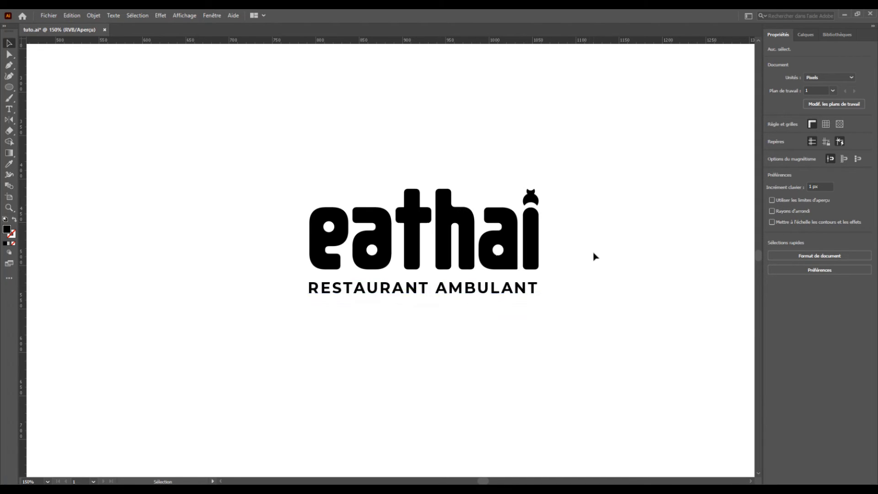
key(ctrl+z)
key(ctrl+z)
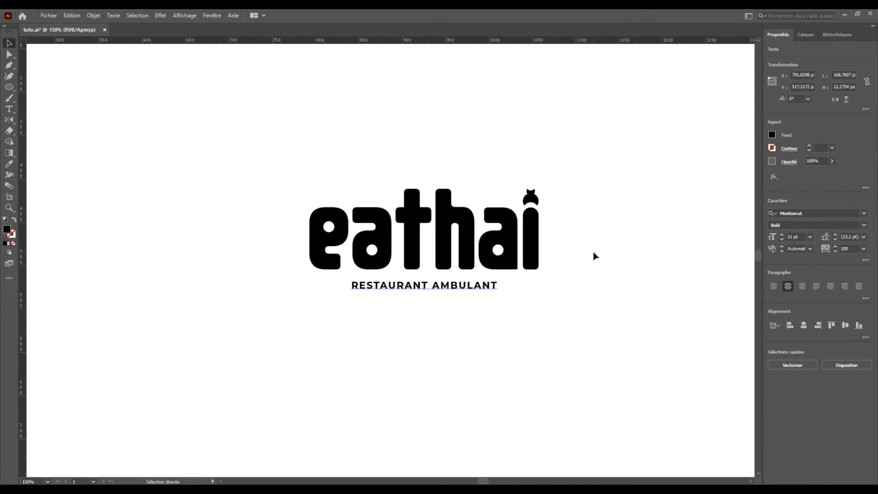
click(594, 253)
Increase the tagline's tracking to 200.
click(426, 285)
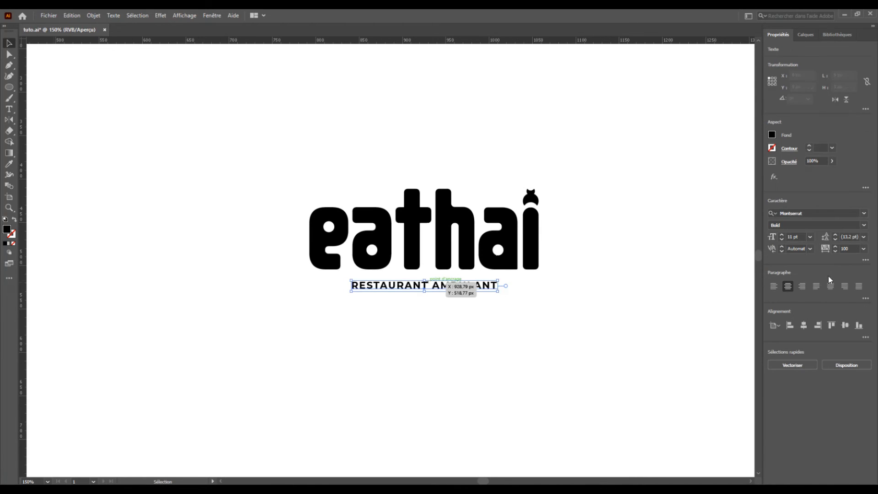
click(863, 248)
click(852, 383)
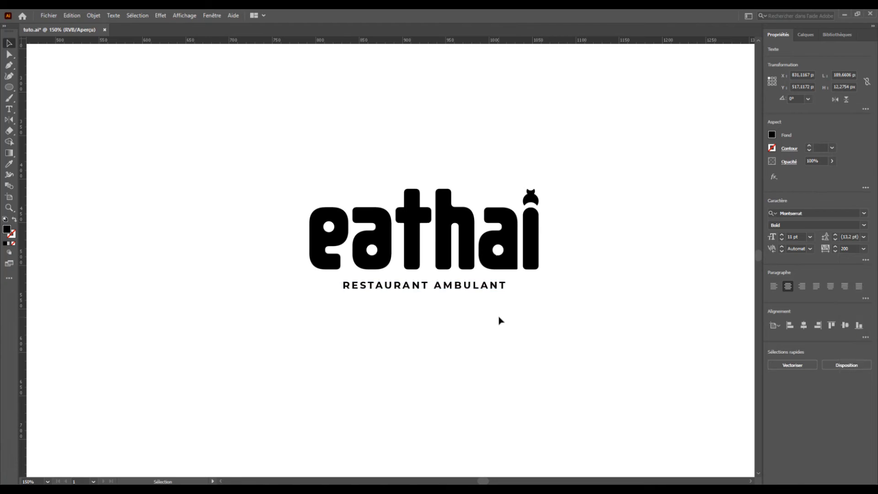
Increase the tagline's font size to 12 pt.
click(499, 320)
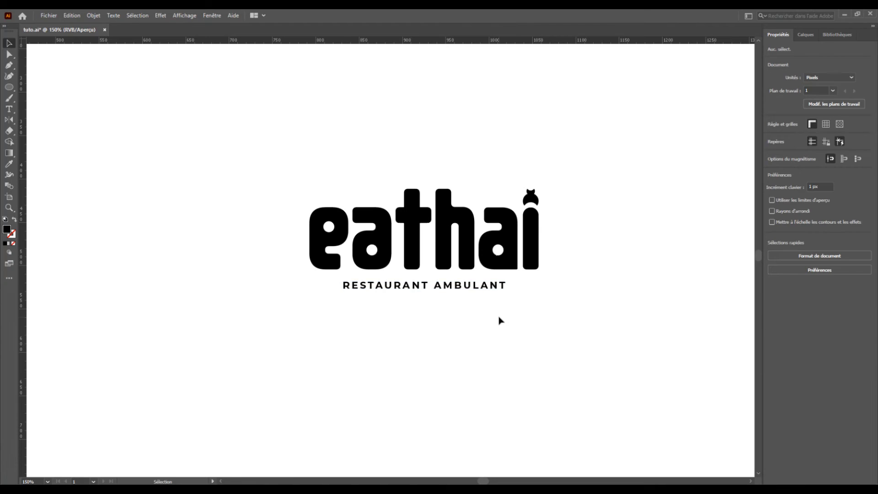
click(412, 288)
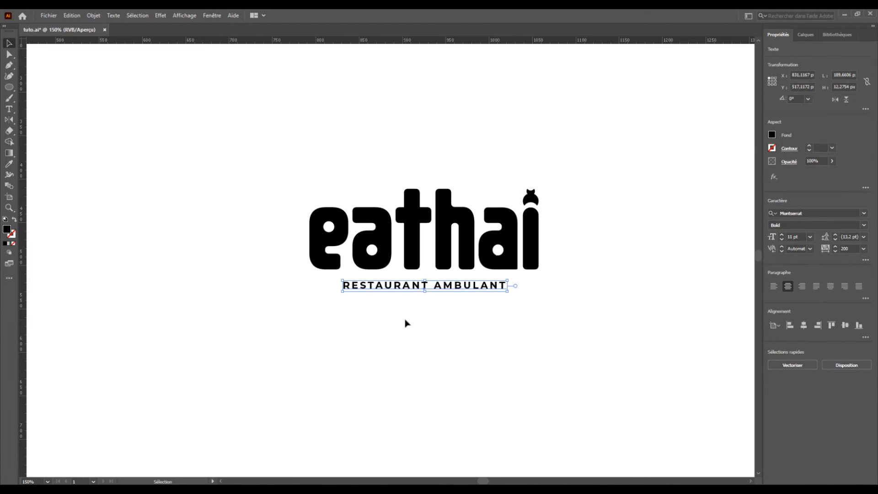
click(405, 322)
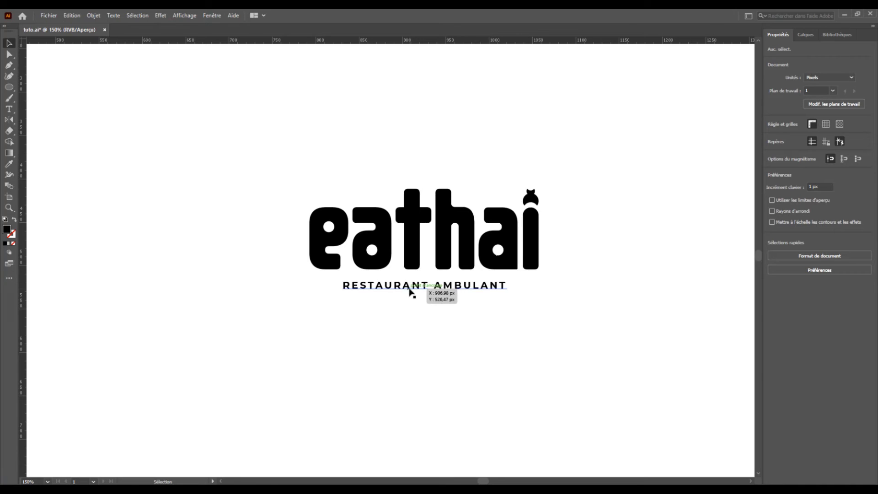
click(410, 292)
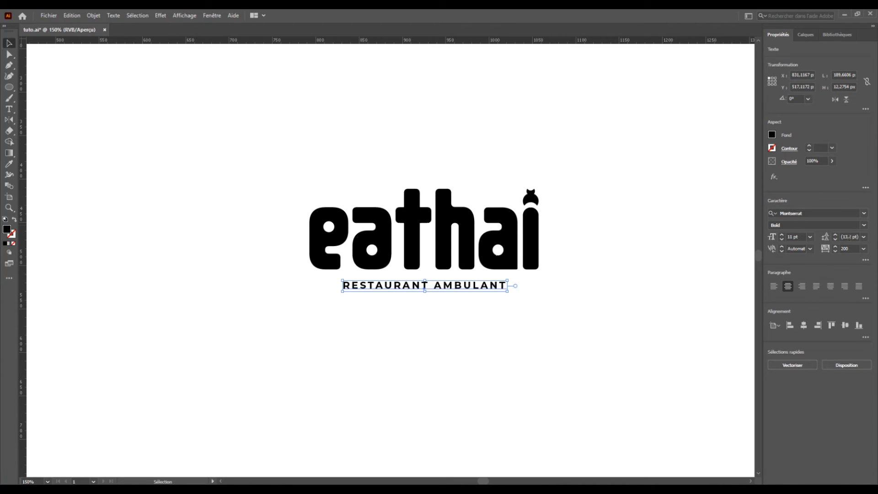
click(780, 235)
click(615, 272)
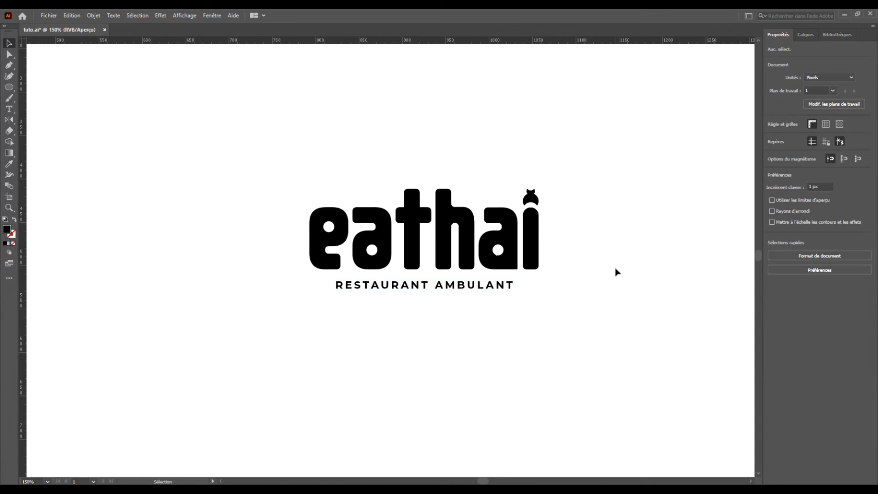
Reduce the "RESTAURANT AMBULANT" tagline's tracking to 180.
click(461, 292)
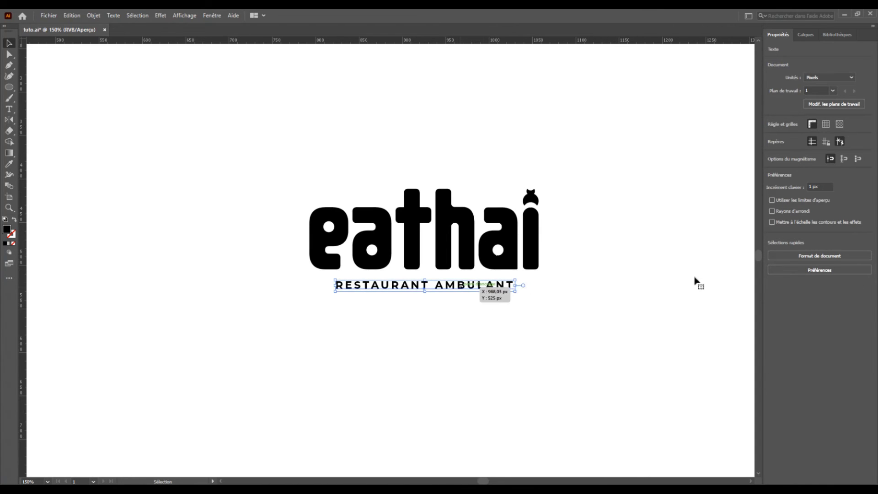
click(850, 249)
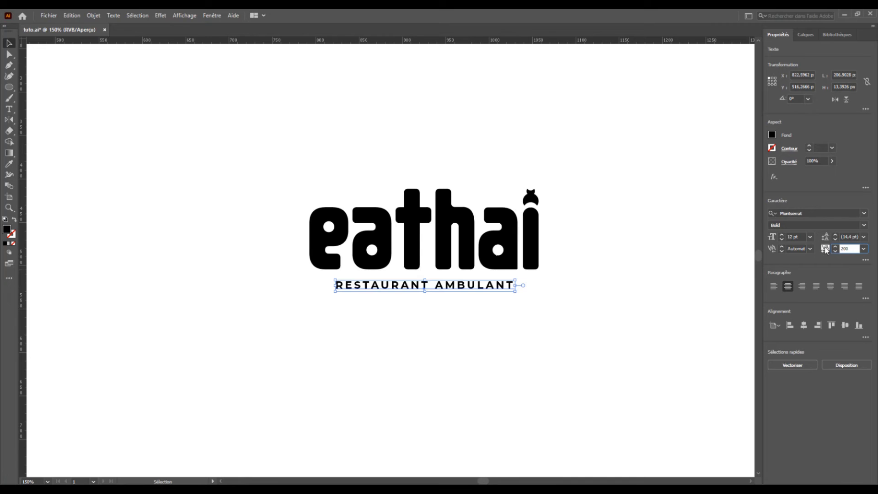
key(Return)
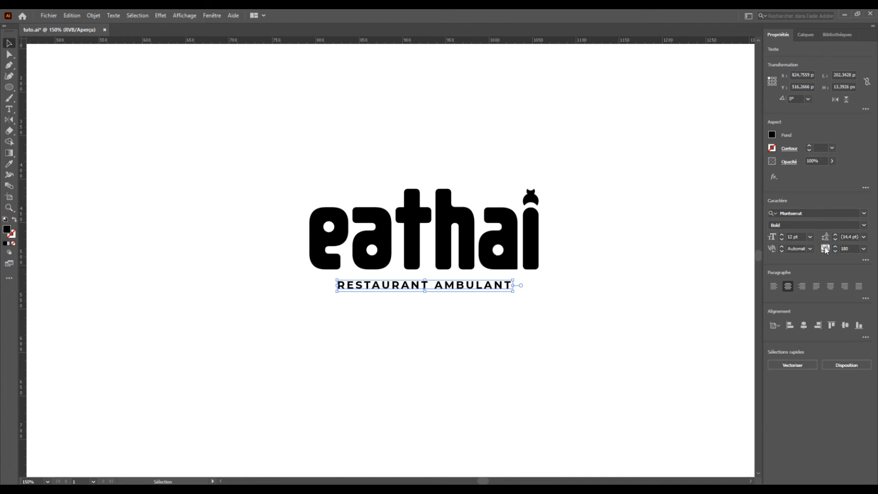
click(585, 308)
Align the wordmark and the tagline on their horizontal centres.
drag(494, 317, 475, 322)
drag(308, 320, 539, 173)
click(539, 265)
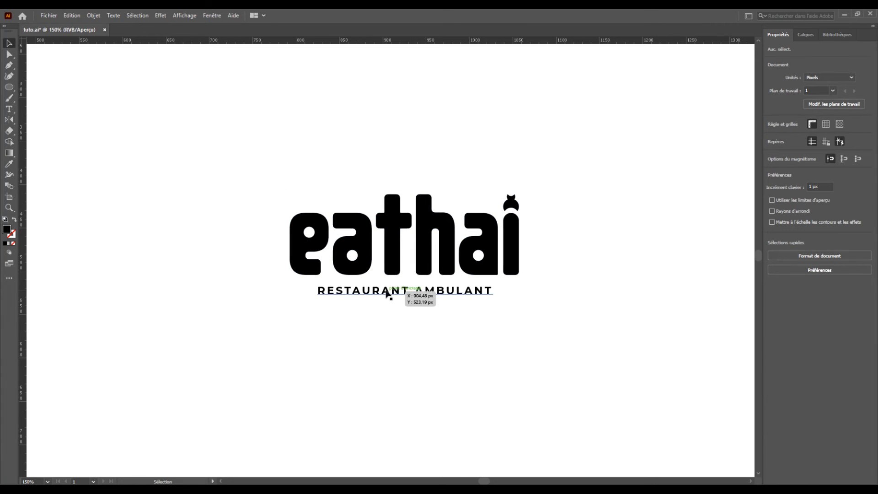
click(390, 294)
click(433, 319)
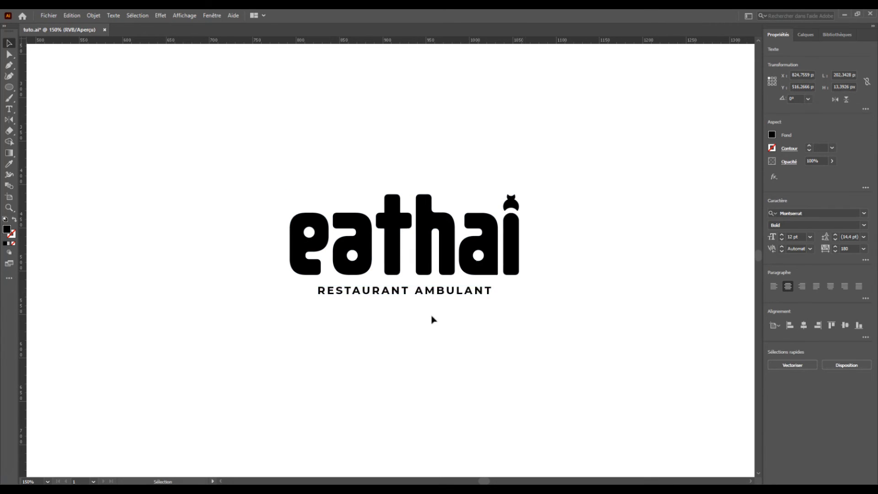
drag(343, 320, 530, 174)
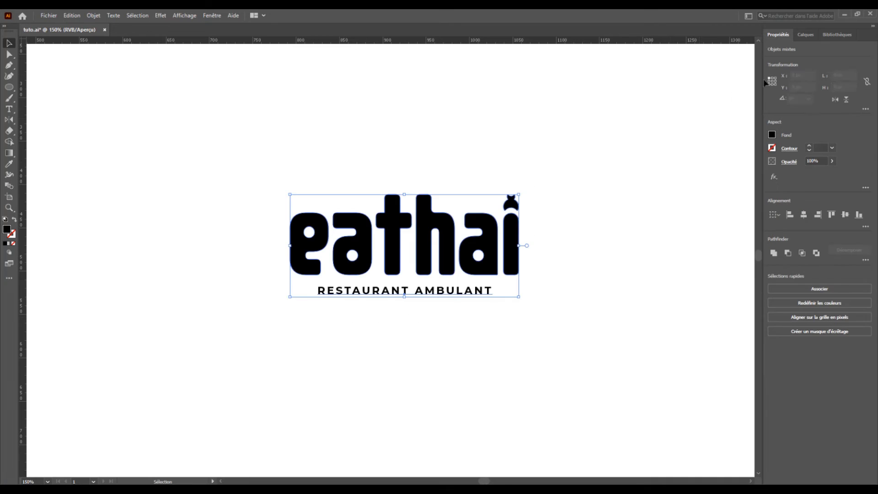
click(803, 214)
click(582, 276)
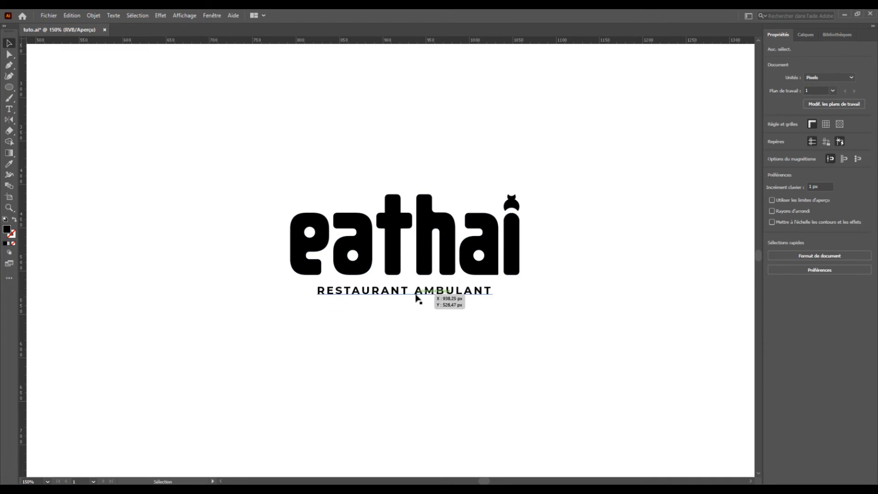
Convert the "RESTAURANT AMBULANT" tagline text to outlines.
click(386, 294)
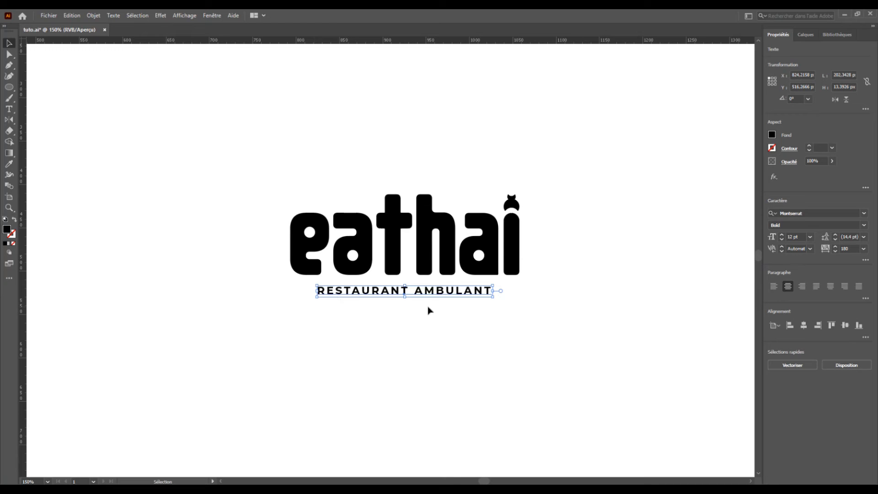
right_click(366, 293)
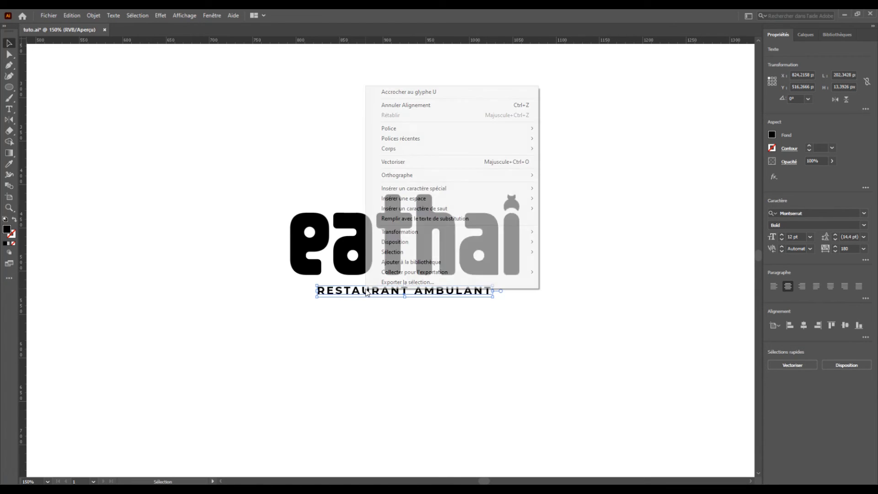
click(406, 162)
click(497, 169)
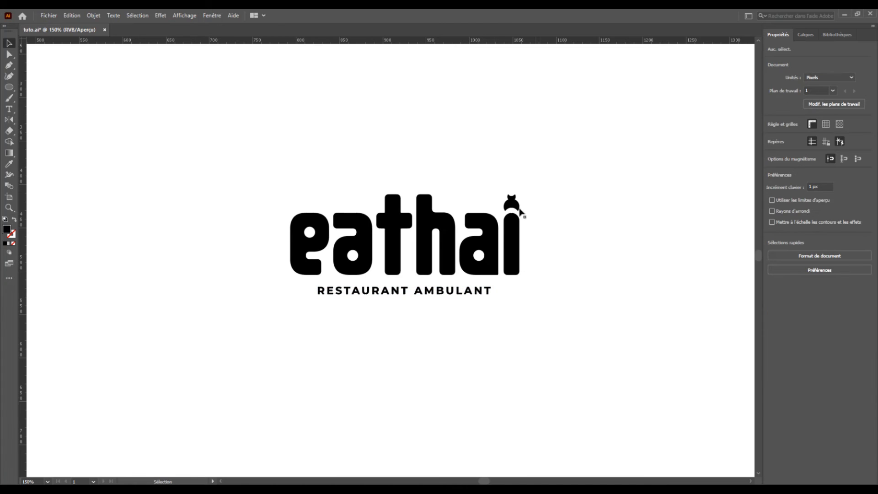
Ungroup the "eathai" wordmark.
click(486, 233)
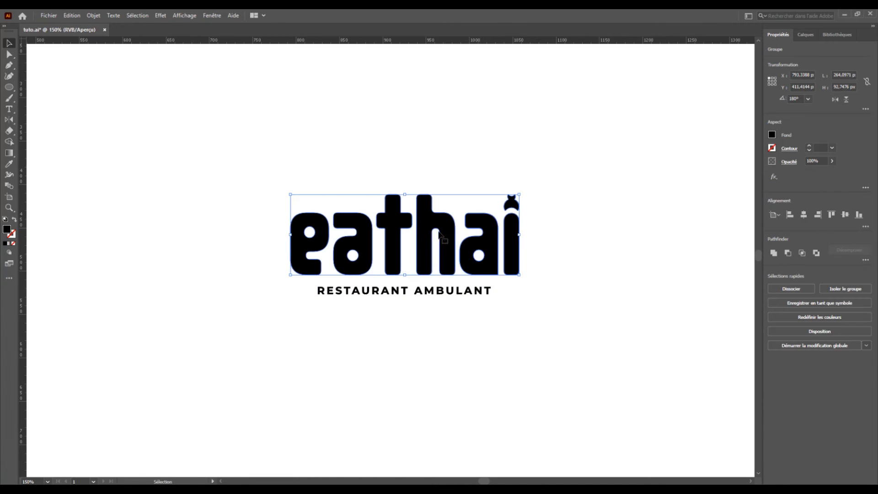
click(319, 289)
click(305, 299)
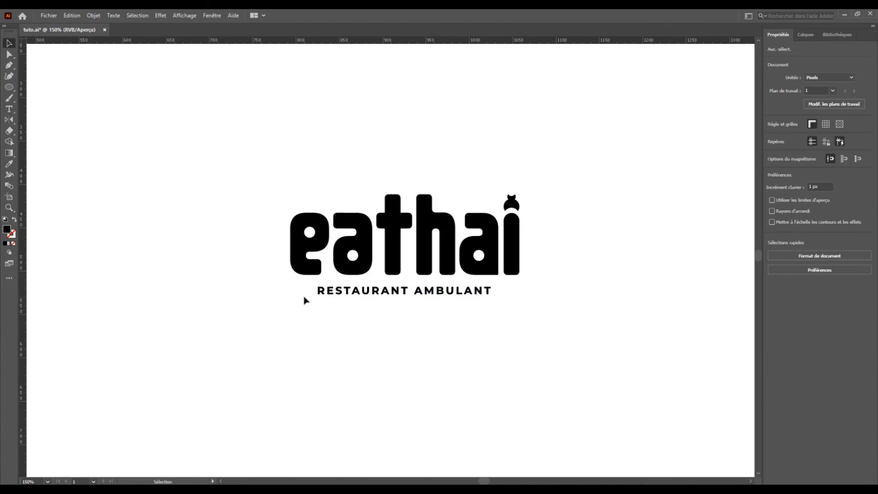
click(450, 234)
right_click(450, 232)
click(470, 309)
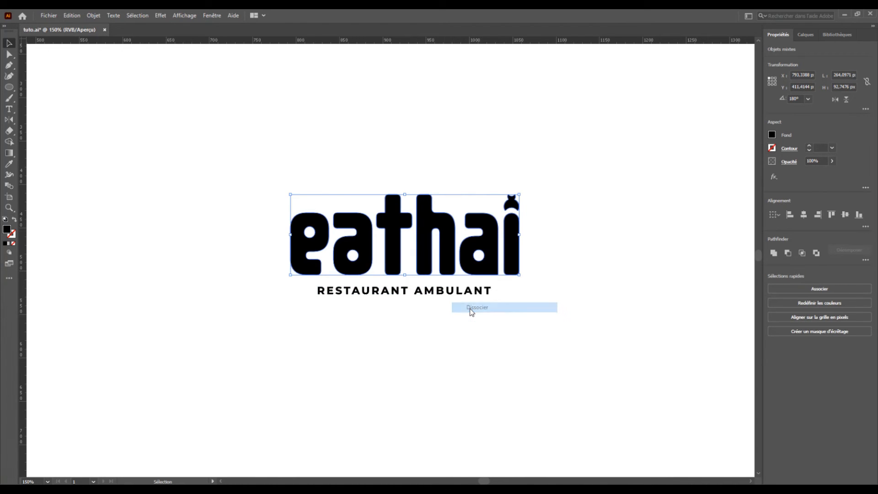
click(394, 322)
Group the wordmark's shapes and the outlined tagline into a single group.
drag(280, 324, 545, 188)
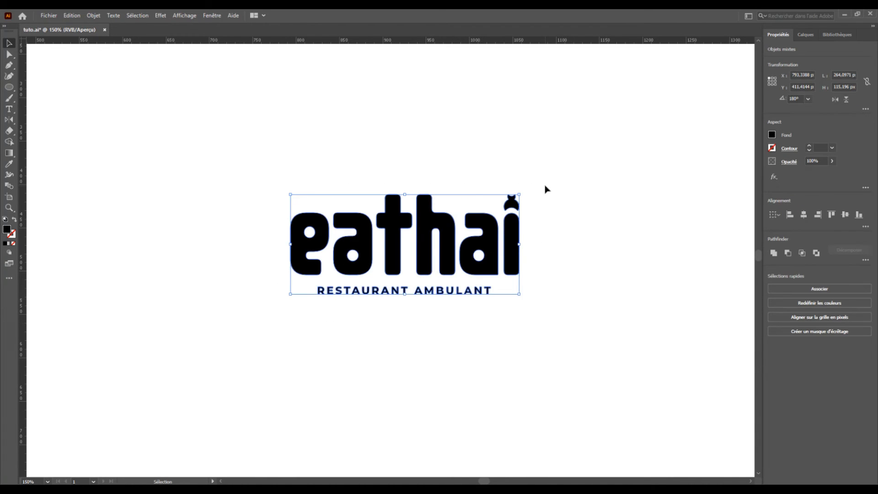
key(ctrl+g)
click(540, 206)
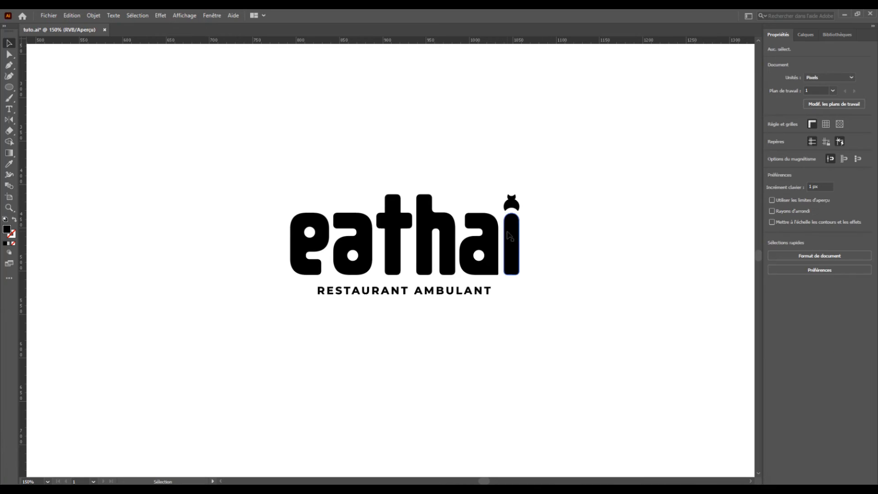
Rename the group containing the wordmark and tagline as LOGO.
click(509, 235)
click(805, 35)
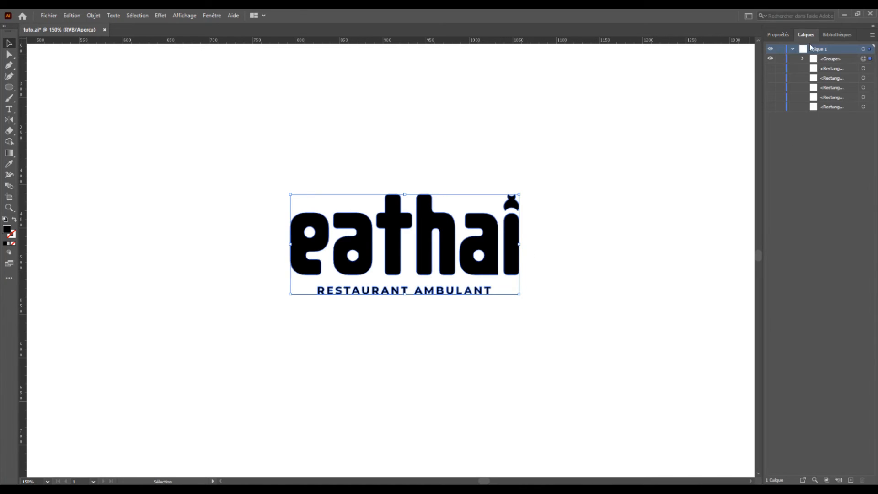
double_click(830, 59)
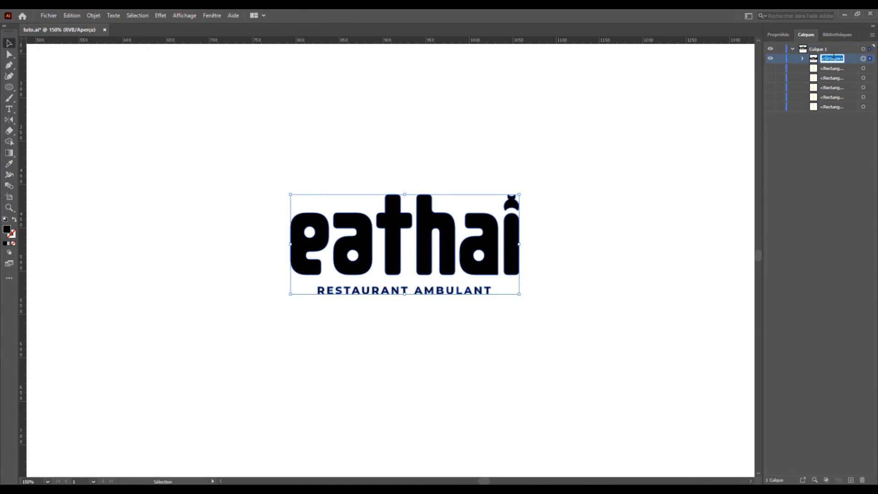
text(LOGO)
key(Return)
Show the five hidden yellow spacing rectangles and delete them from the layer.
click(827, 70)
shift+click(826, 107)
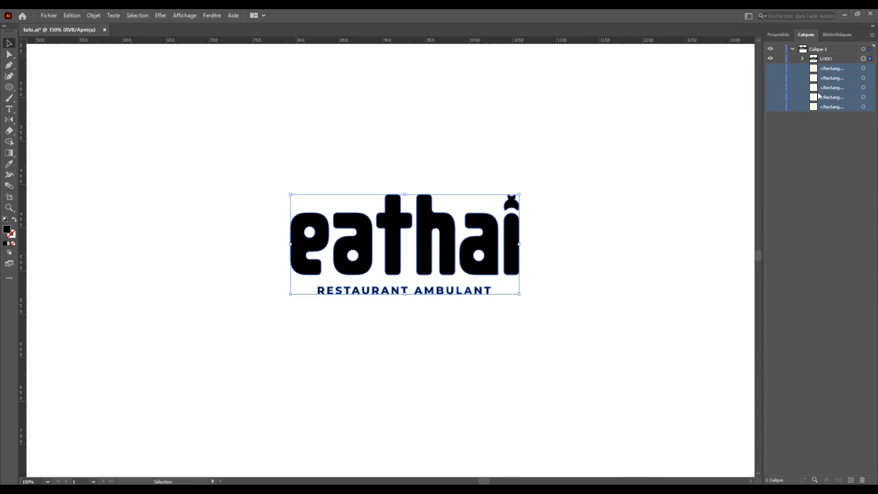
drag(770, 68, 770, 111)
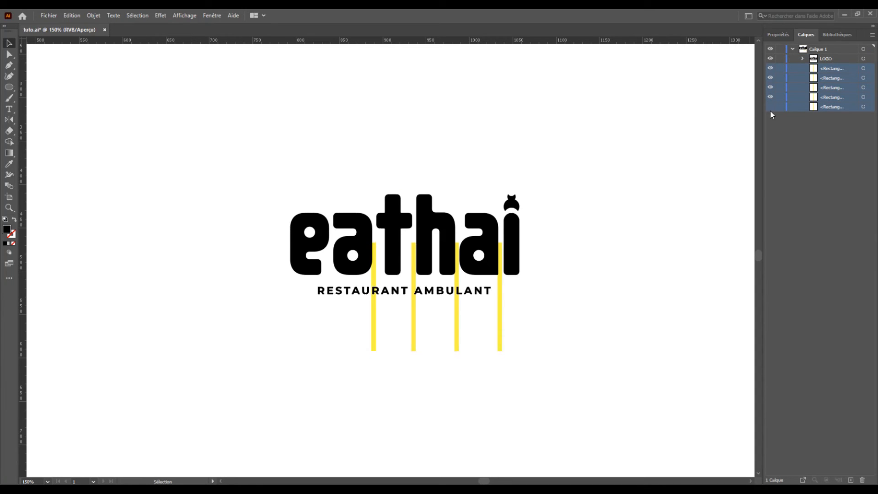
click(769, 108)
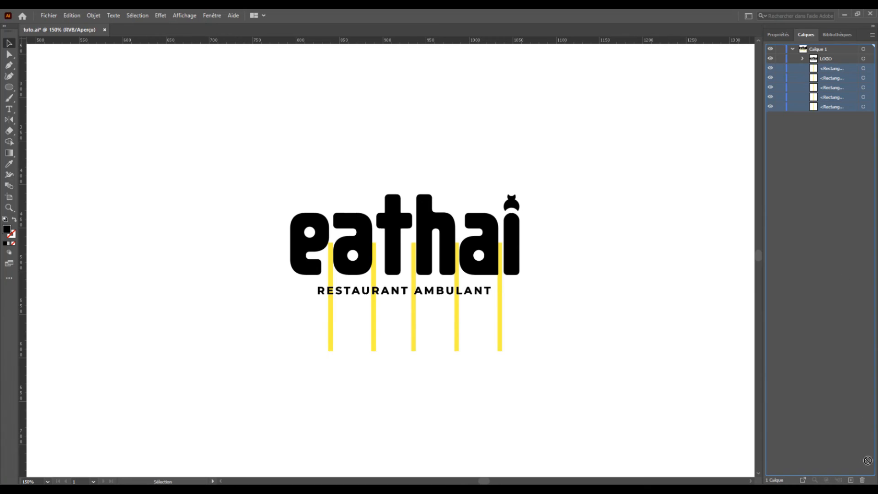
click(862, 480)
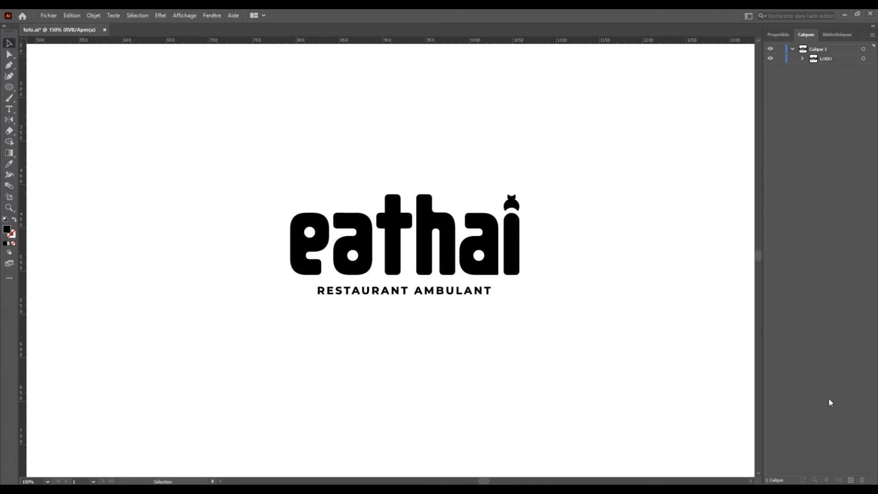
Rename the layer Calque 1 as bg.
click(792, 49)
double_click(818, 49)
text(bg)
key(Return)
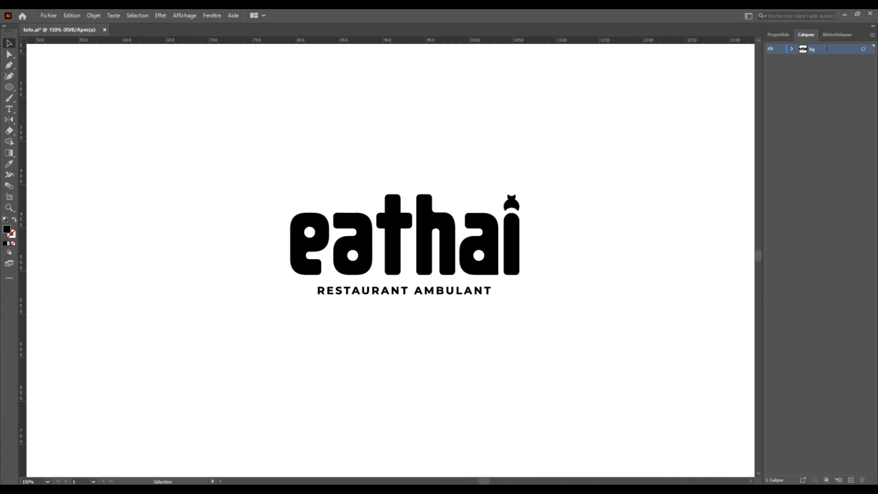
Examine the contents of the LOGO group inside the bg layer.
click(793, 49)
click(825, 60)
click(802, 59)
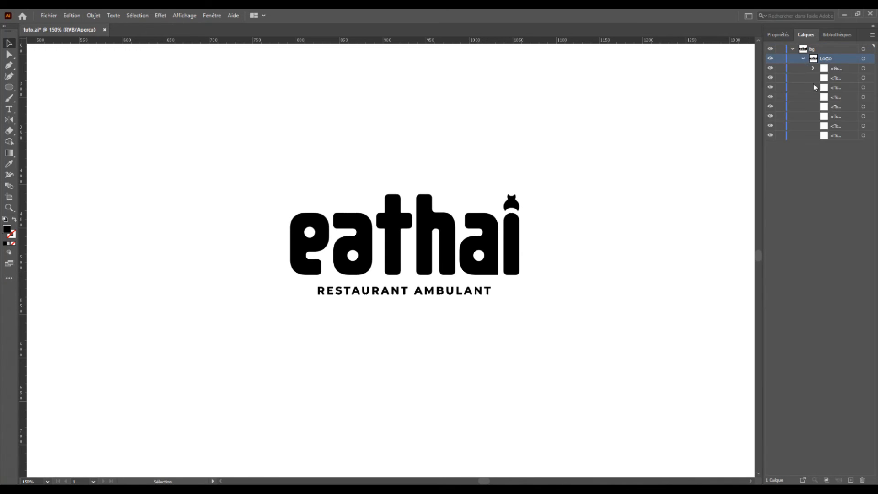
click(802, 59)
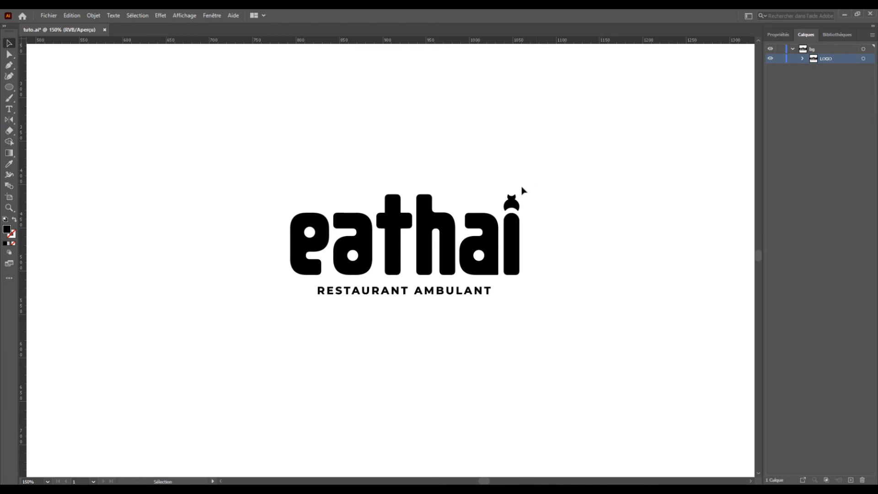
Move the whole logo closer to the centre of the artboard.
key(ctrl+minus)
key(ctrl+minus)
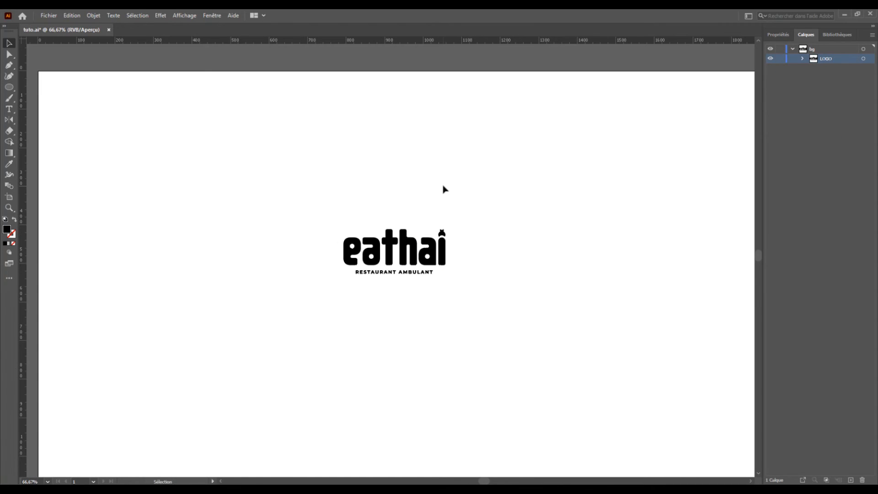
scroll(455, 173, down, 1)
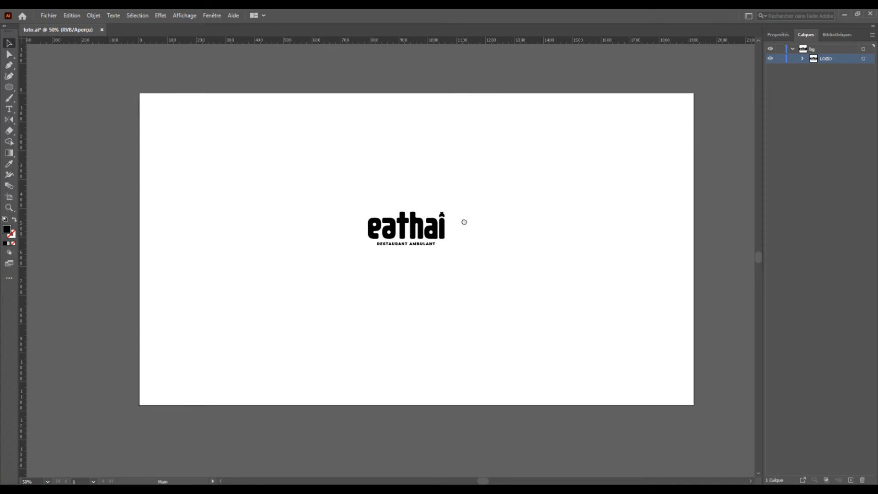
drag(434, 230, 447, 246)
click(446, 211)
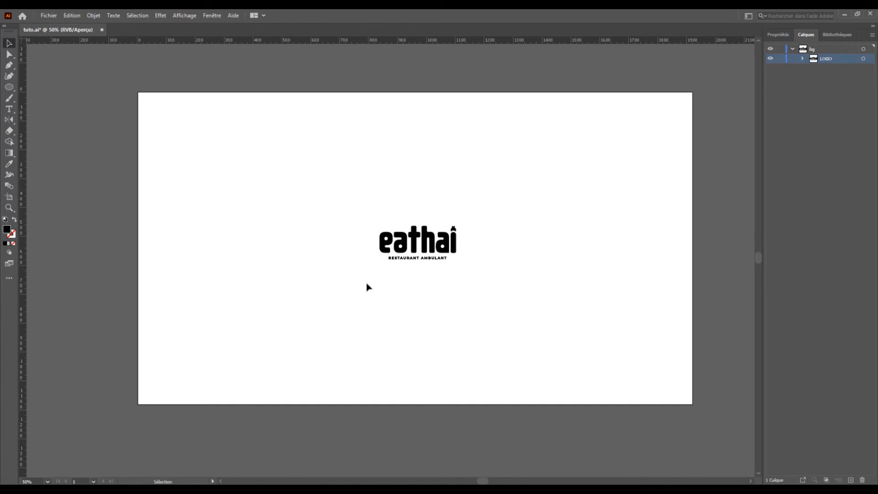
key(ctrl+plus)
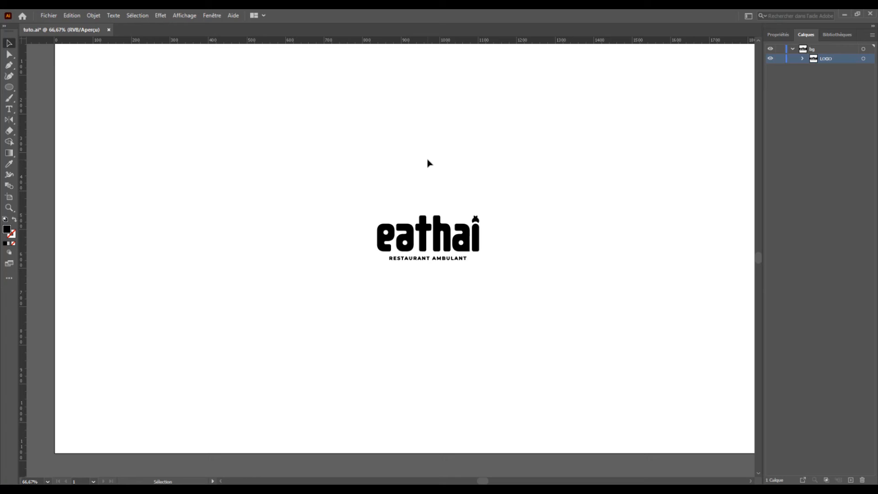
scroll(452, 178, up, 1)
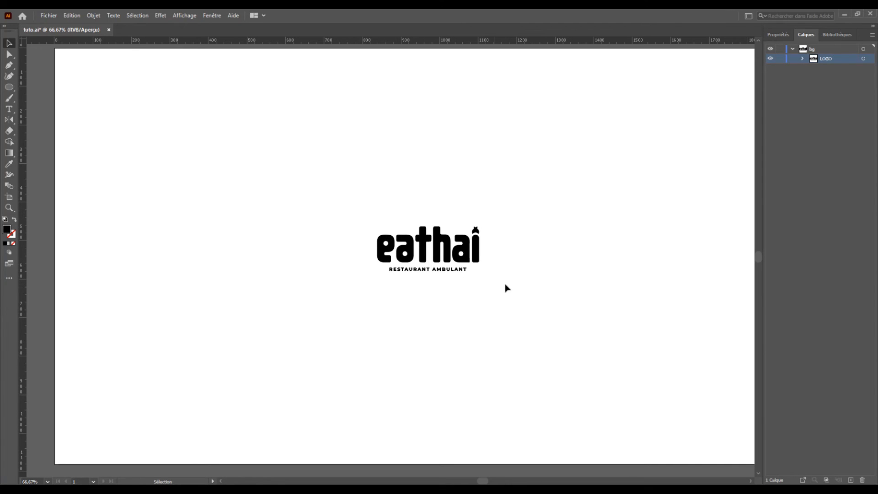
drag(505, 287, 366, 215)
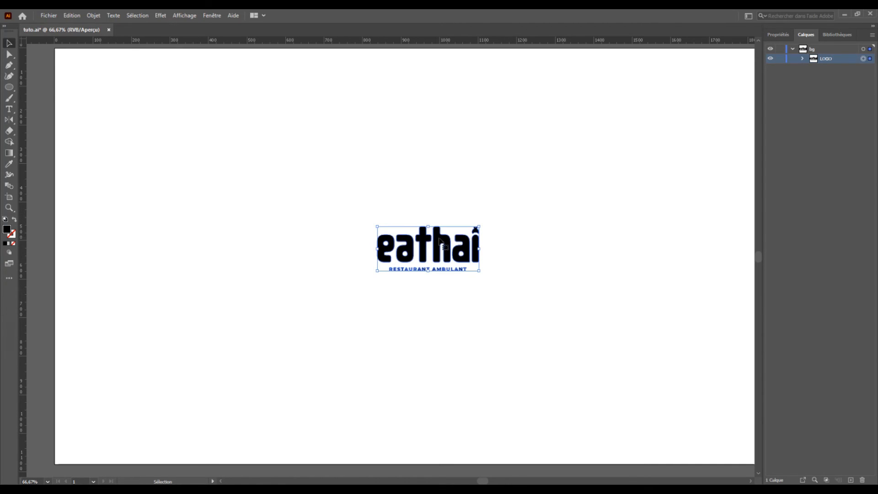
click(360, 200)
key(r)
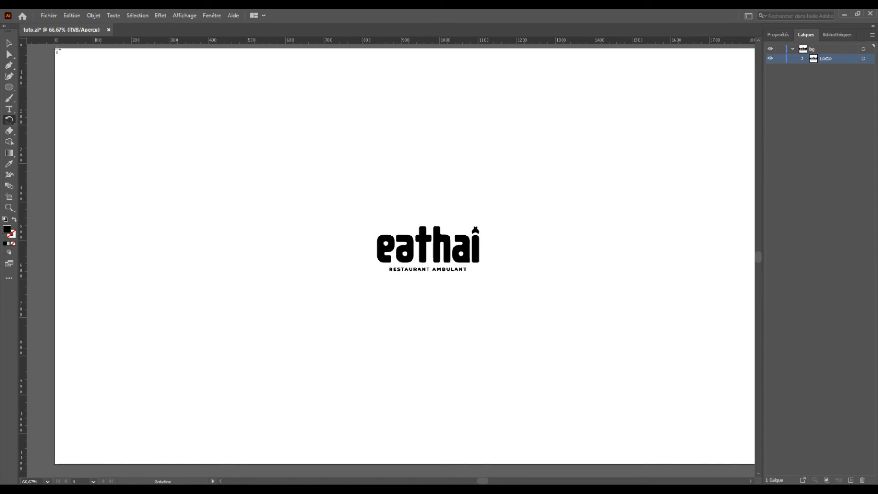
Draw a black rectangle from the artboard's upper-left corner and size it to 960 px wide by 540 px high.
click(9, 87)
drag(10, 88, 42, 87)
drag(55, 48, 425, 288)
key(v)
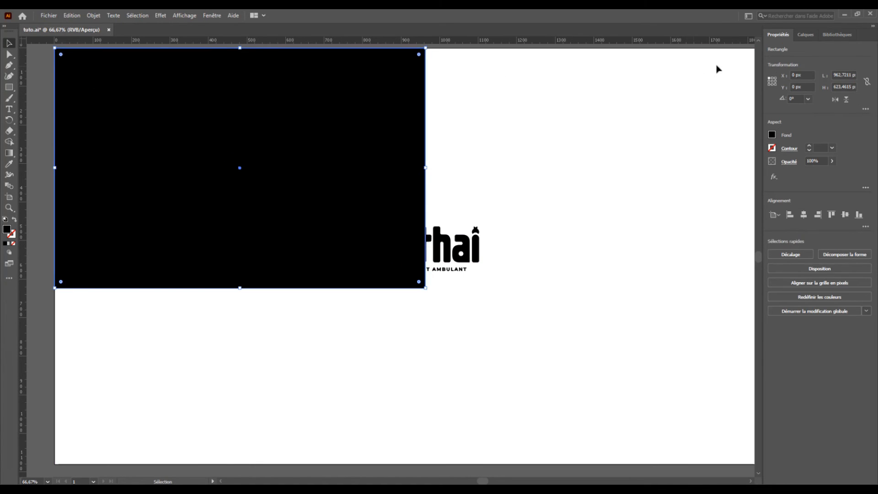
drag(835, 75, 862, 73)
text(960)
key(Return)
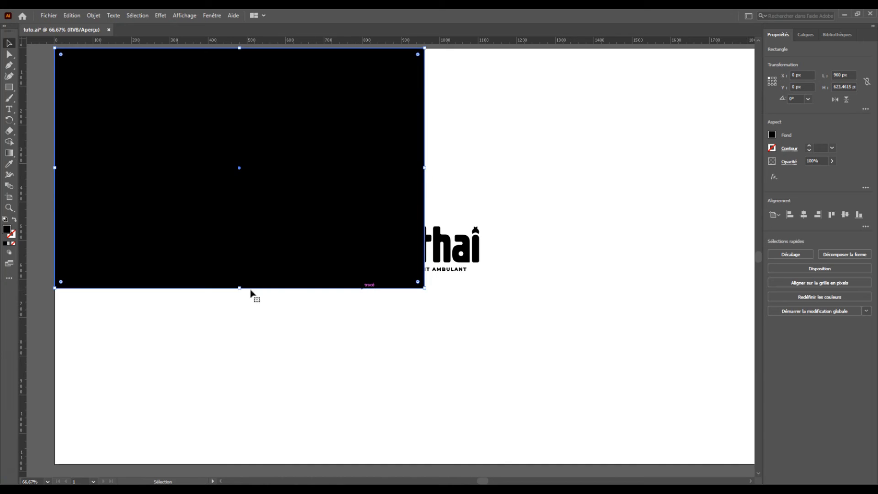
drag(239, 288, 239, 256)
click(843, 87)
key(Return)
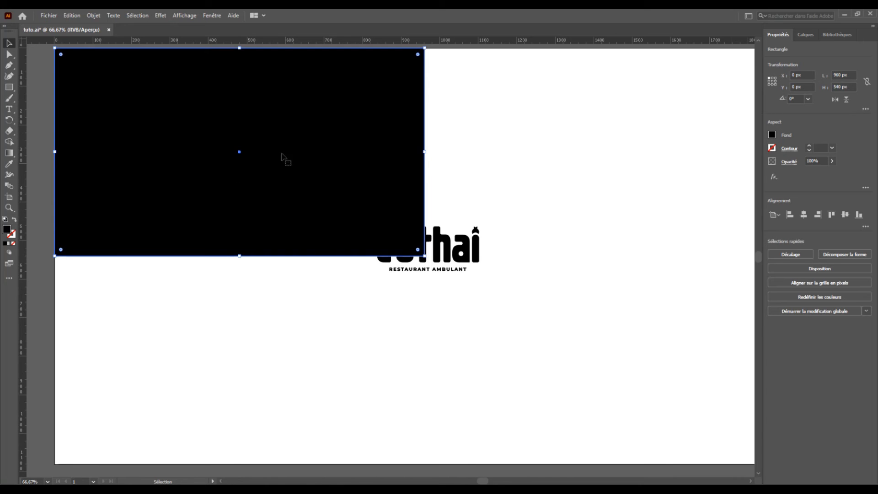
Duplicate the rectangle directly below, and duplicate both to the right so four black rectangles tile the artboard.
drag(139, 157, 137, 363)
shift+click(127, 229)
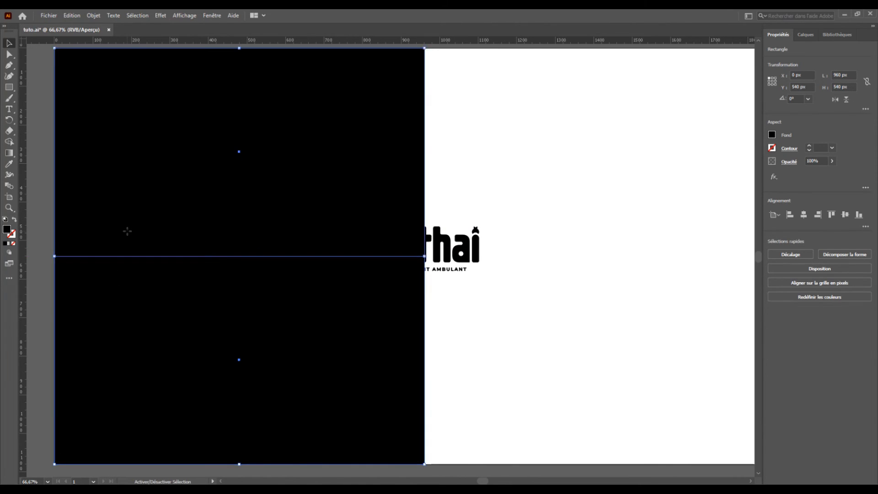
drag(114, 217, 435, 221)
scroll(431, 196, right, 3)
click(668, 229)
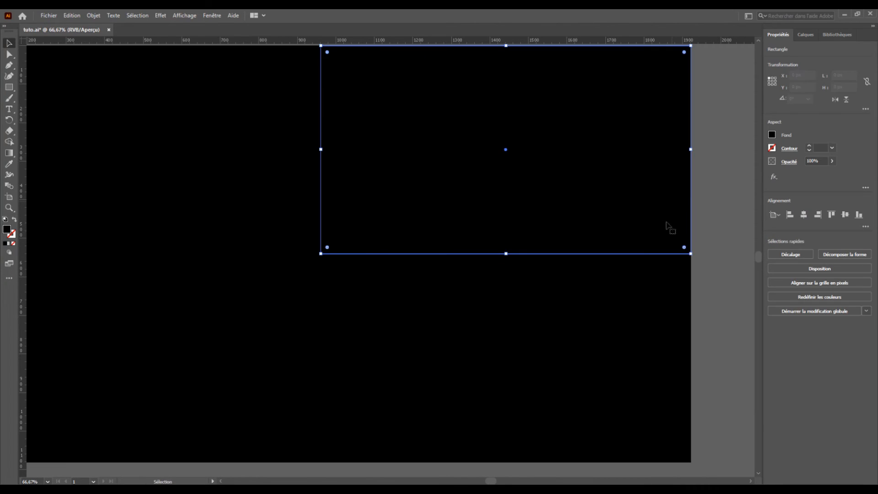
shift+click(664, 270)
click(728, 226)
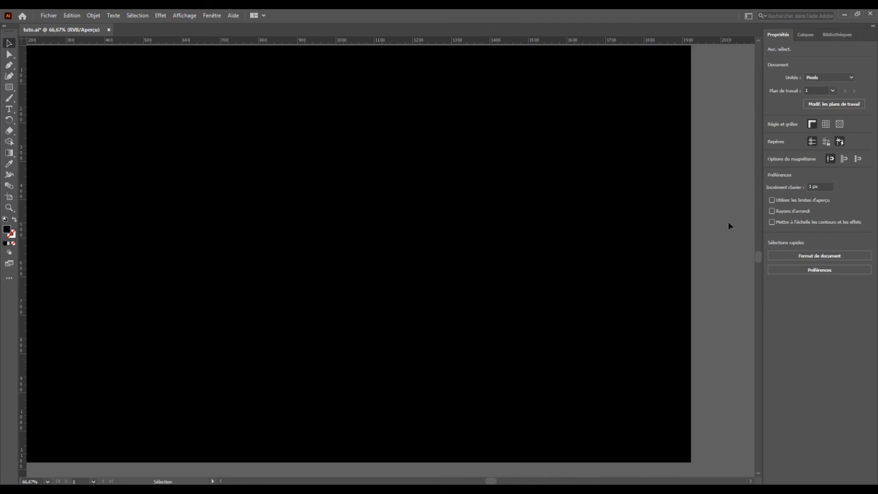
Delete the upper-left black rectangle to leave that quadrant white.
scroll(729, 226, down, 2)
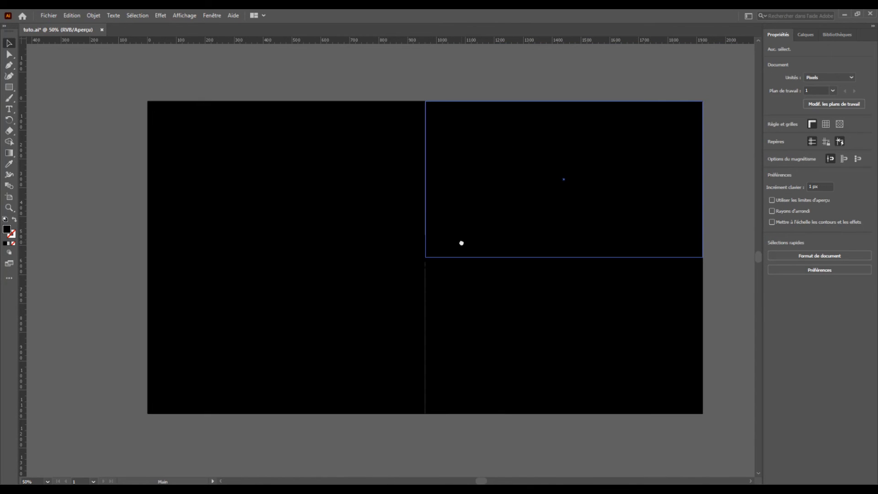
click(358, 170)
click(498, 321)
click(500, 208)
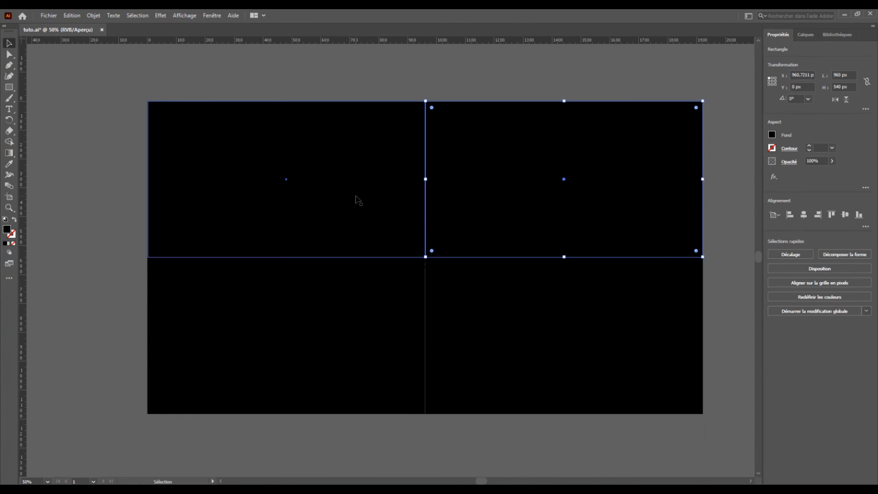
click(356, 196)
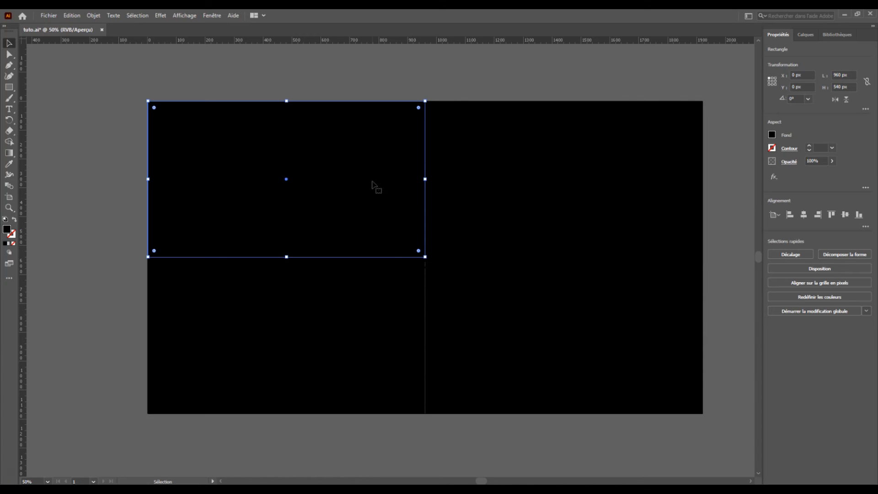
key(Delete)
Arrange the logo in the white quadrant as a large version about 364 px wide above a copy about 129 px wide.
drag(410, 246, 265, 174)
drag(321, 163, 323, 194)
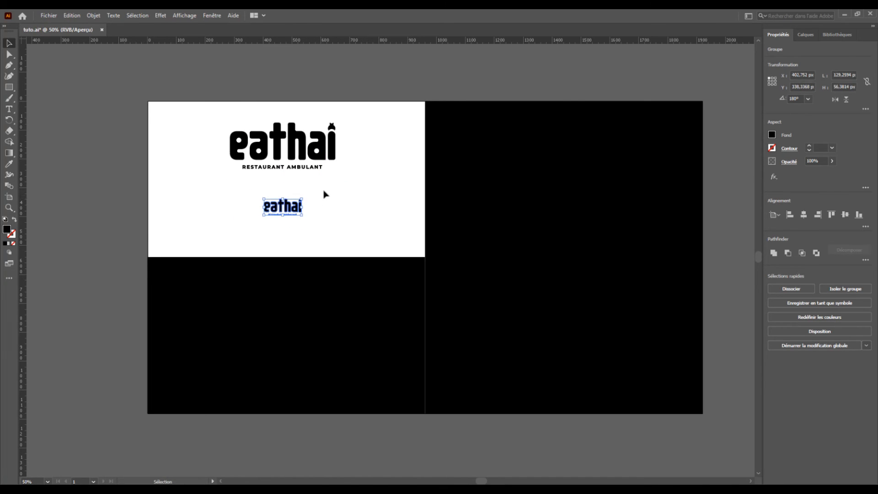
click(323, 194)
drag(326, 228, 280, 154)
drag(334, 156, 329, 158)
click(355, 164)
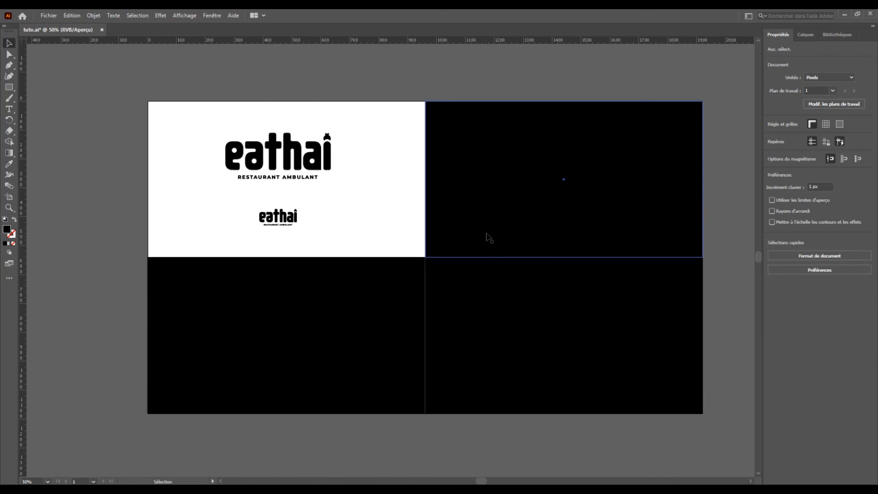
Switch to the Coolors palette in the browser and copy the Candy Pink hex code E56B6F.
click(254, 4)
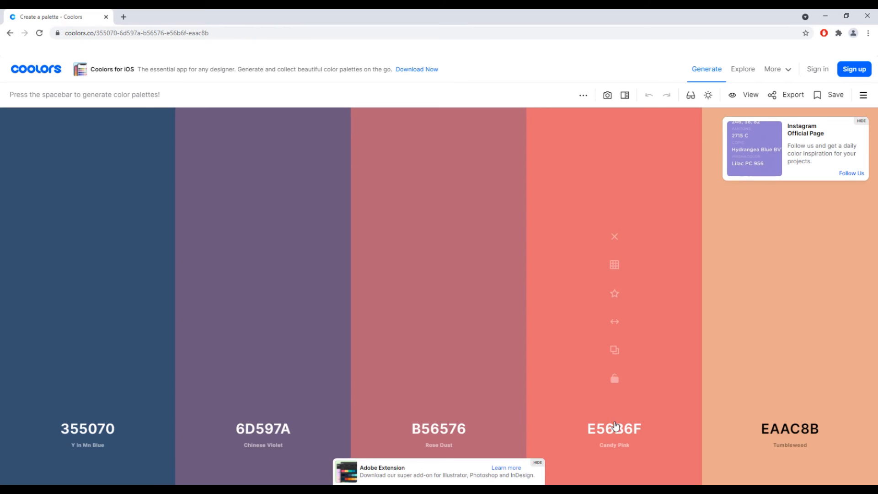
click(614, 433)
key(ctrl+c)
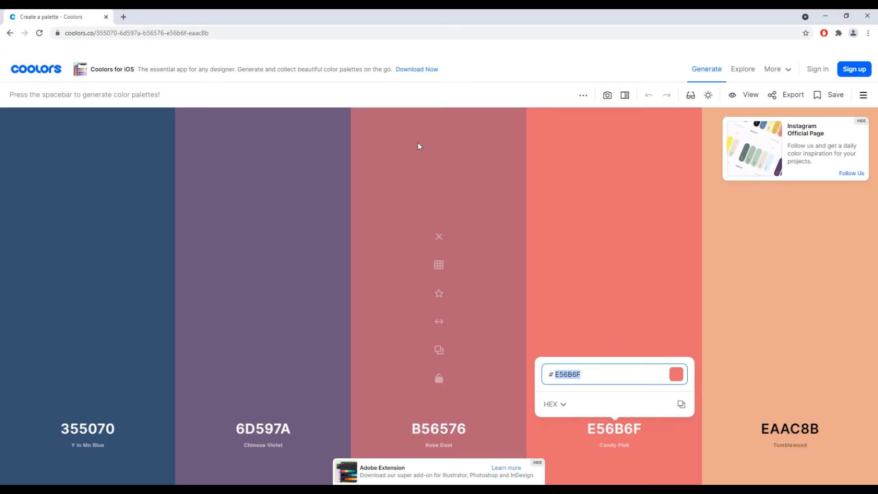
Return to Illustrator and fill the upper-right rectangle with the copied colour E56B6F.
key(alt+Tab)
click(450, 163)
double_click(7, 229)
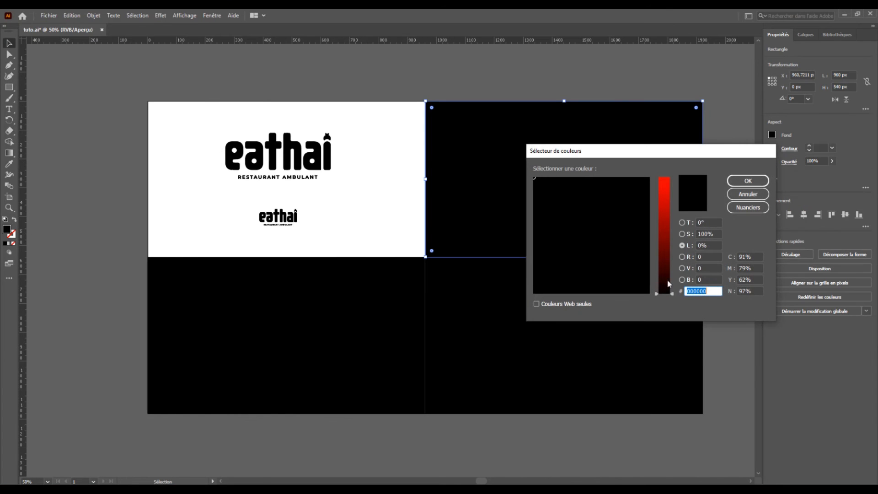
key(ctrl+v)
click(749, 182)
click(708, 165)
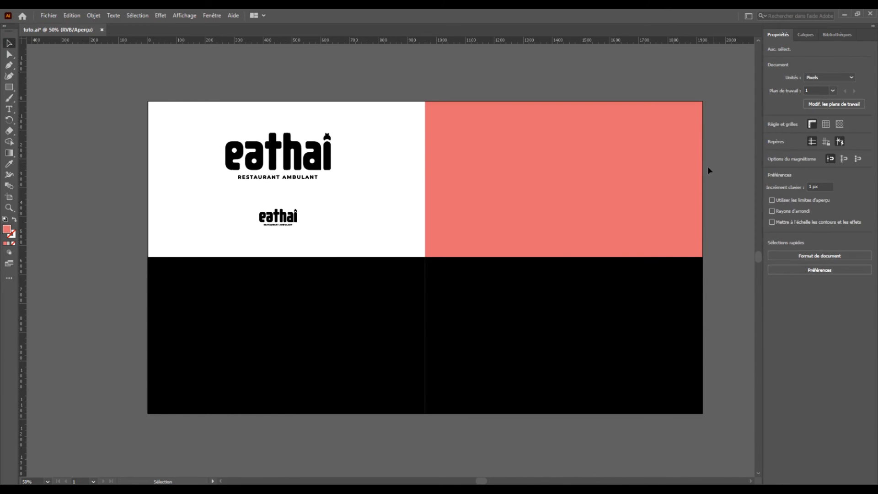
Copy the large and small logos onto the pink rectangle and arrange the copies in front of it.
drag(232, 122, 325, 226)
drag(297, 157, 581, 152)
right_click(573, 147)
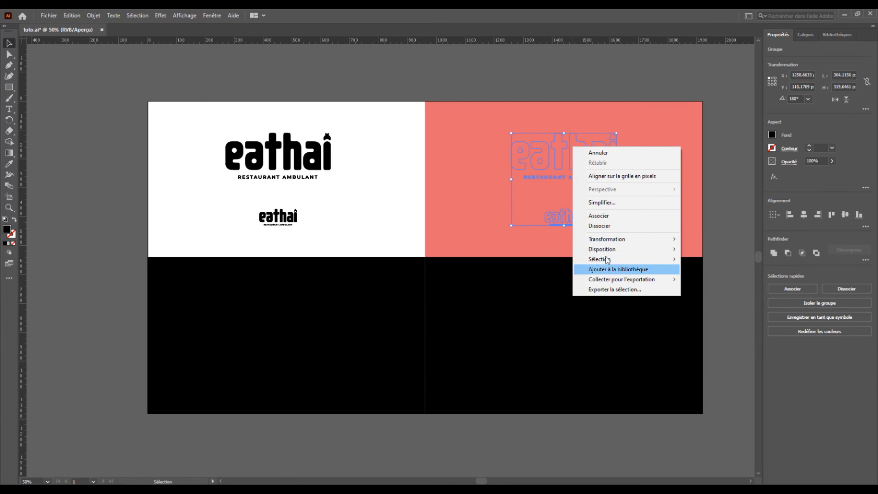
mouse_move(603, 248)
click(714, 250)
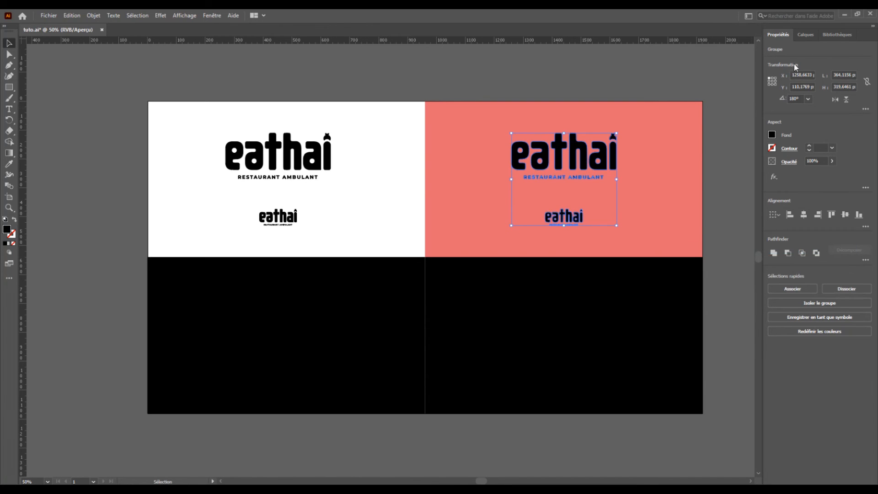
Fill both logo copies on the pink rectangle with white, FFFFFF.
click(807, 35)
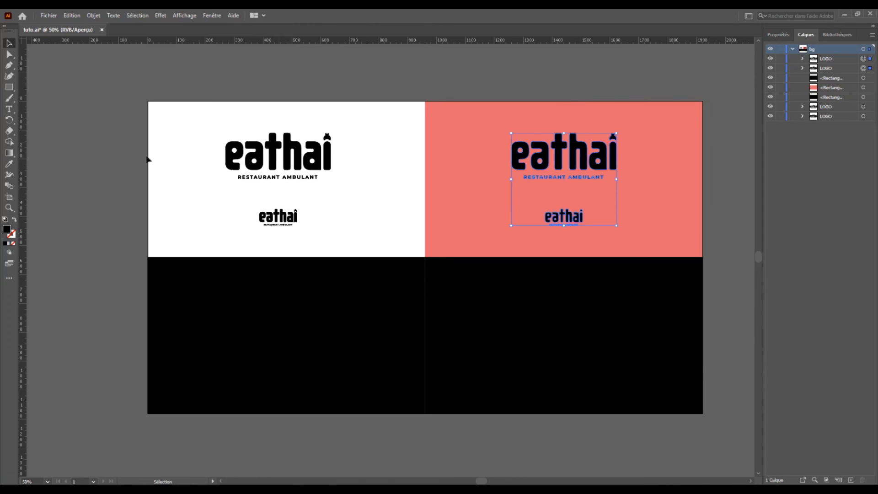
double_click(7, 230)
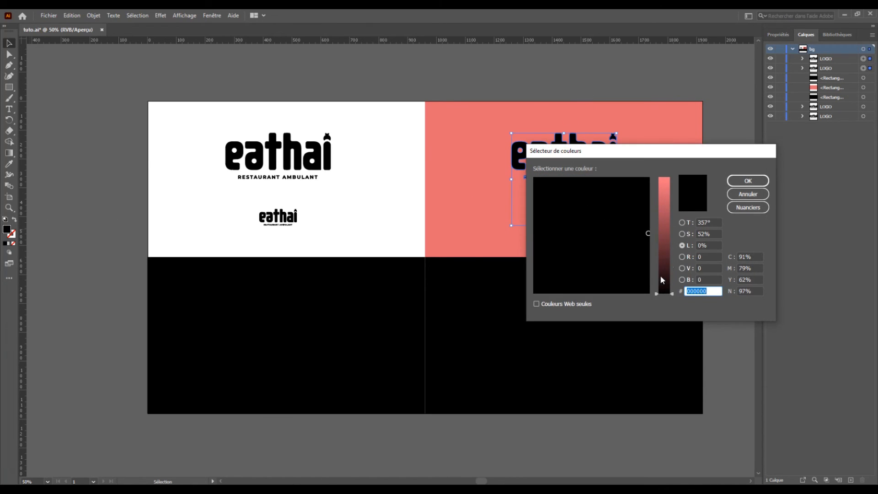
drag(669, 233, 669, 166)
drag(616, 266, 518, 300)
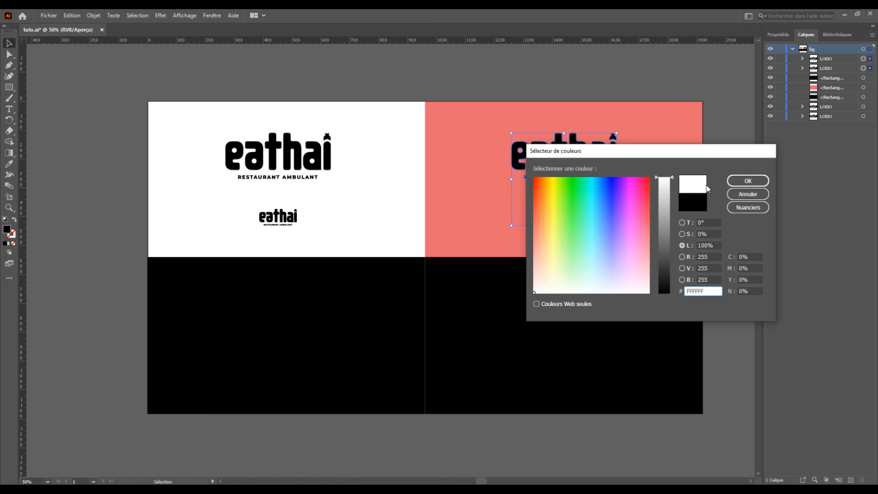
click(732, 181)
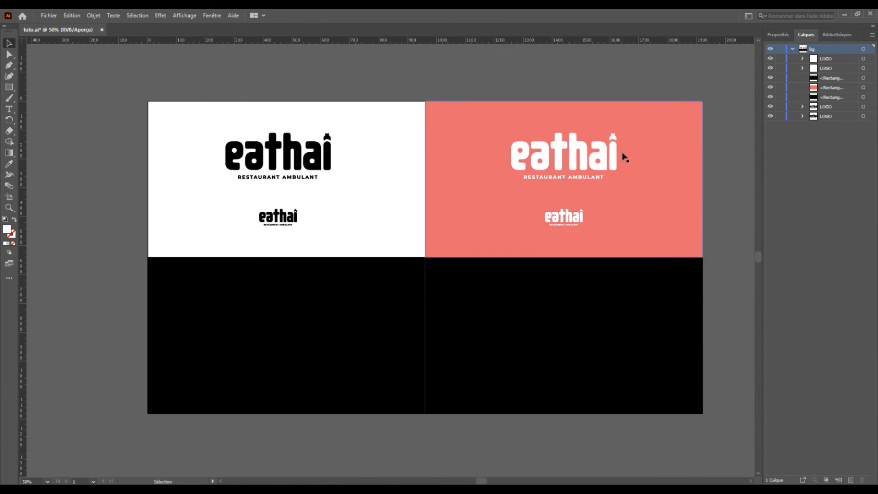
Copy the large and small black logos straight down onto the lower-left black rectangle.
click(359, 238)
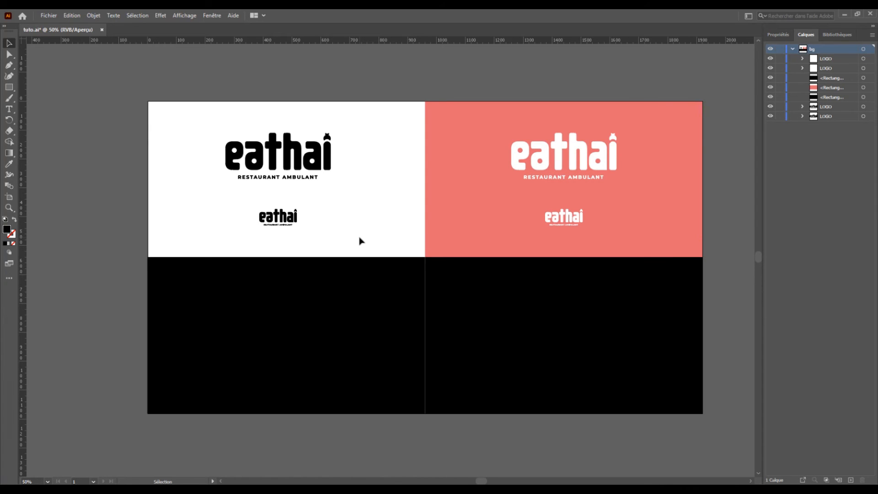
click(333, 265)
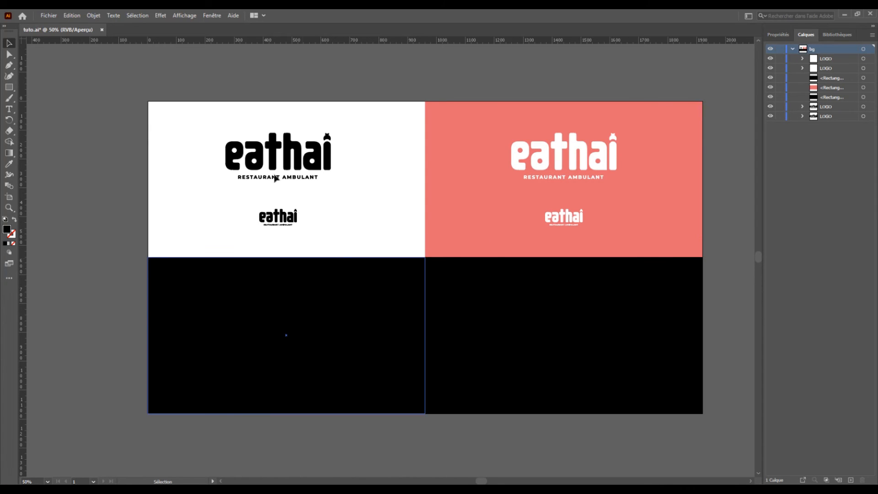
drag(215, 128, 340, 241)
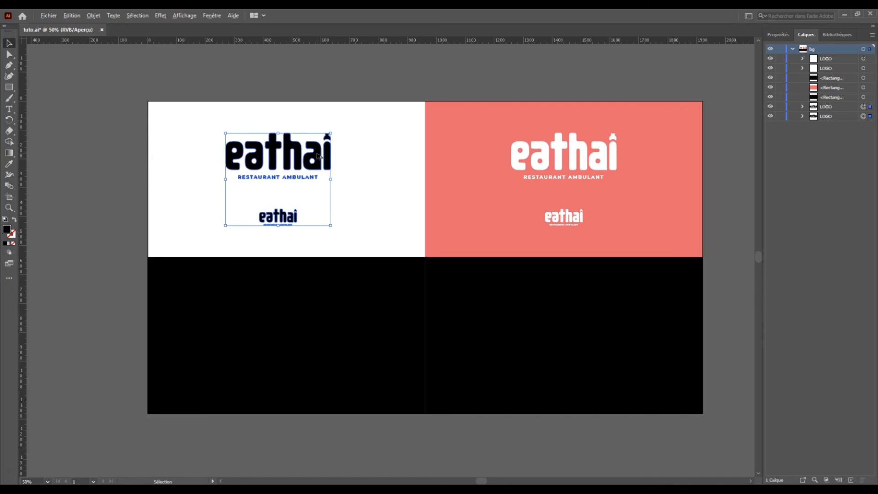
drag(319, 176, 319, 312)
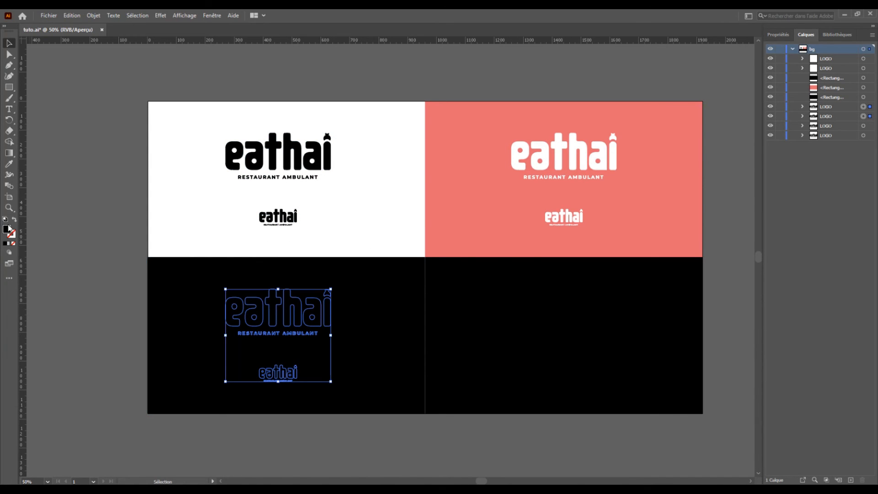
Fill the two logo copies in the lower-left quadrant with white, FFFFFF, and bring them to the front.
double_click(8, 230)
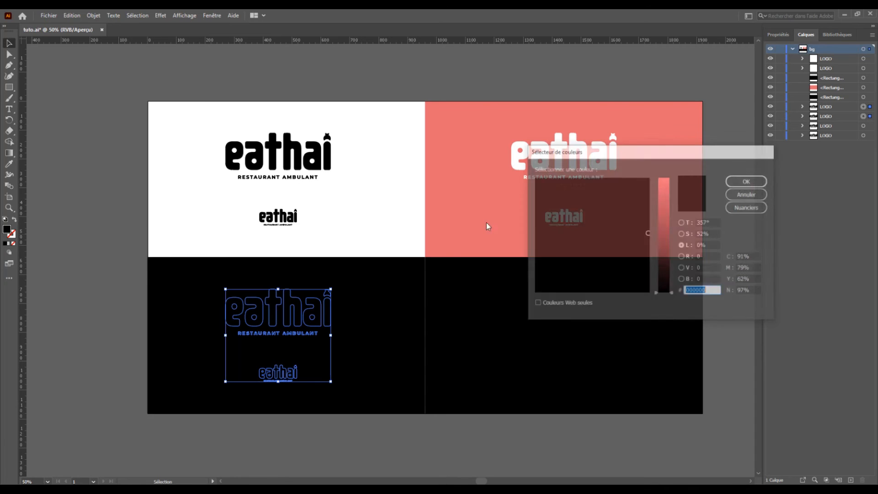
drag(672, 279, 671, 164)
click(533, 293)
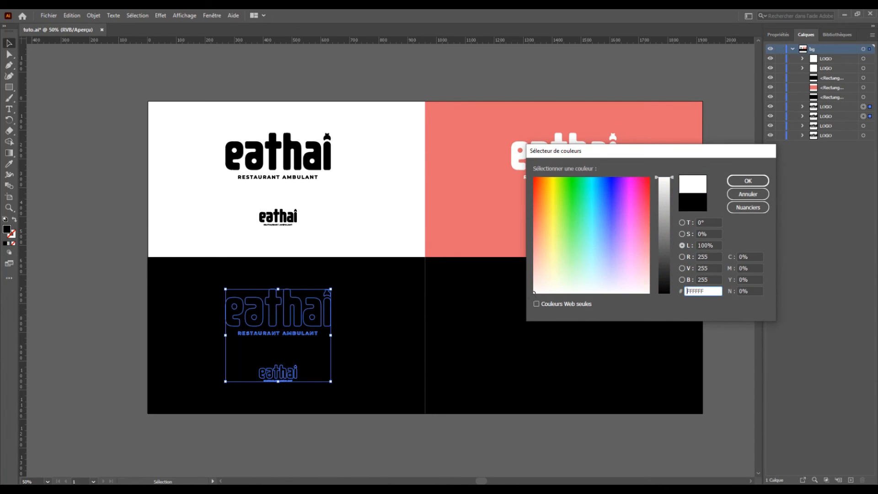
click(748, 180)
right_click(290, 300)
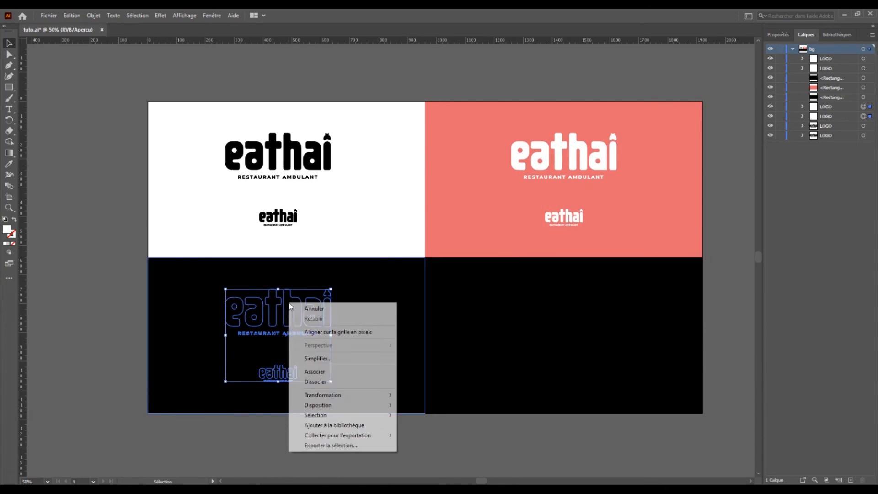
mouse_move(319, 405)
click(405, 399)
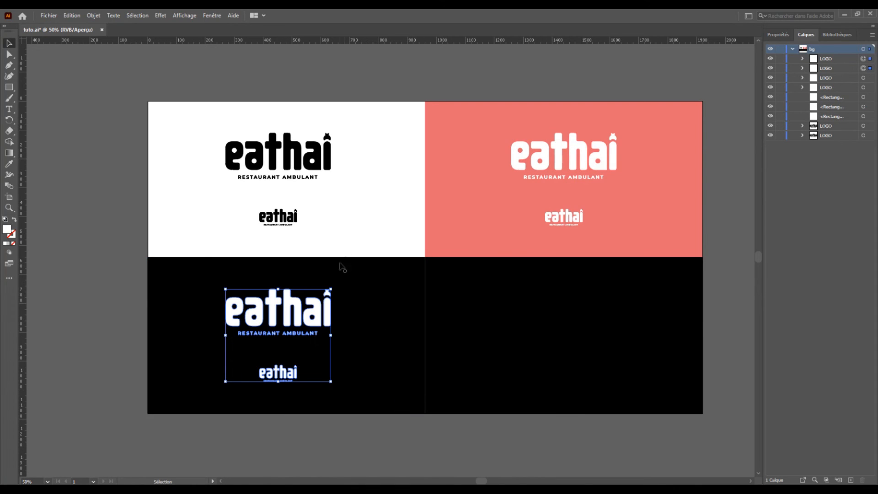
Delete the black rectangle covering the lower-right quadrant.
click(348, 245)
click(532, 300)
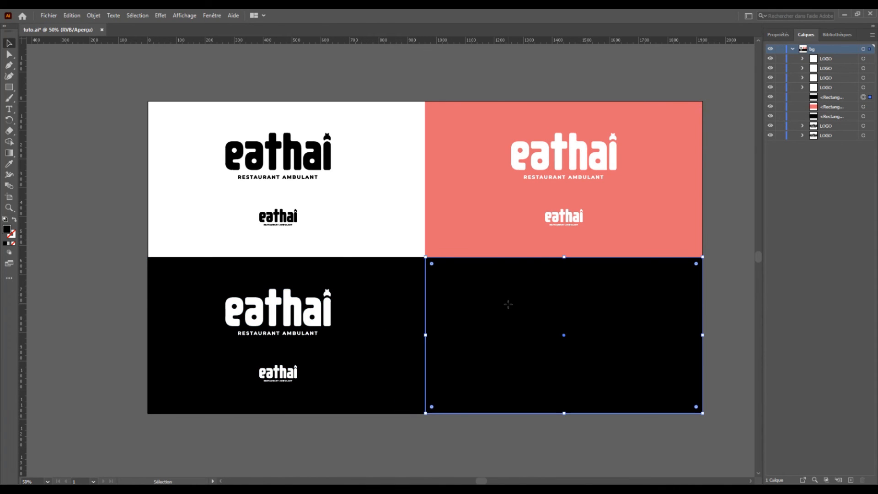
key(Delete)
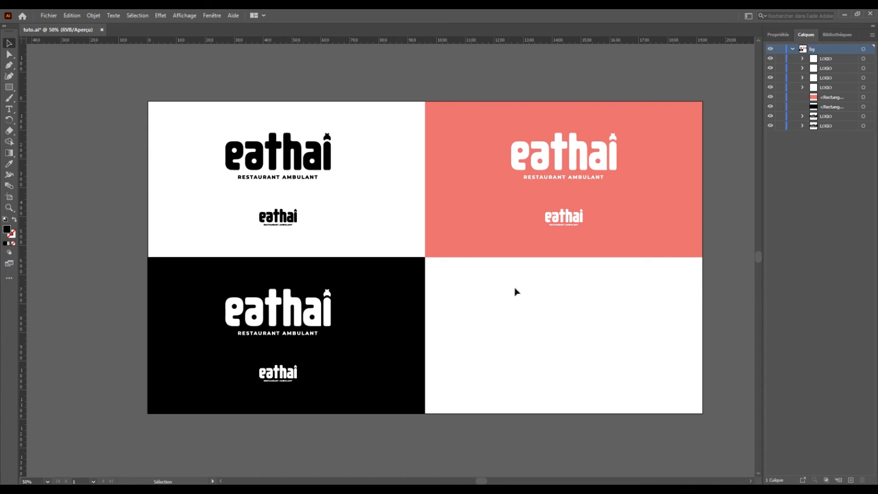
Copy the large and small white logos from the pink quadrant straight down into the empty lower-right quadrant.
click(546, 159)
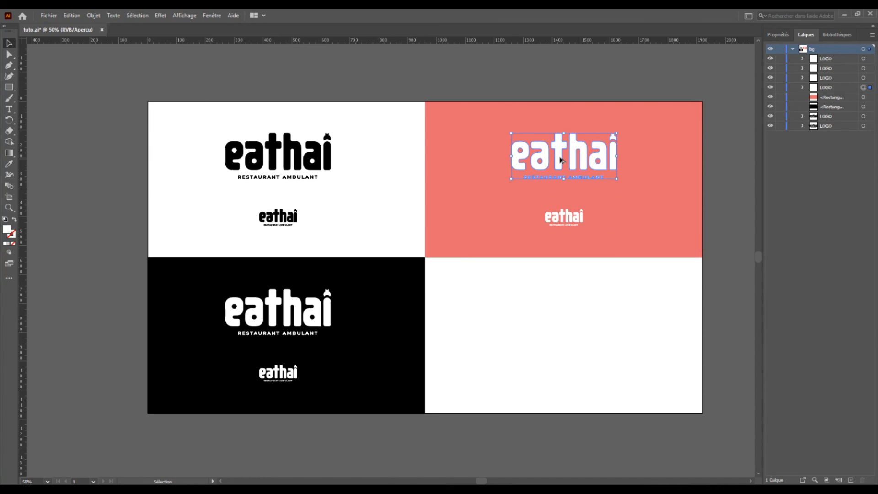
drag(562, 163, 564, 318)
drag(564, 318, 564, 320)
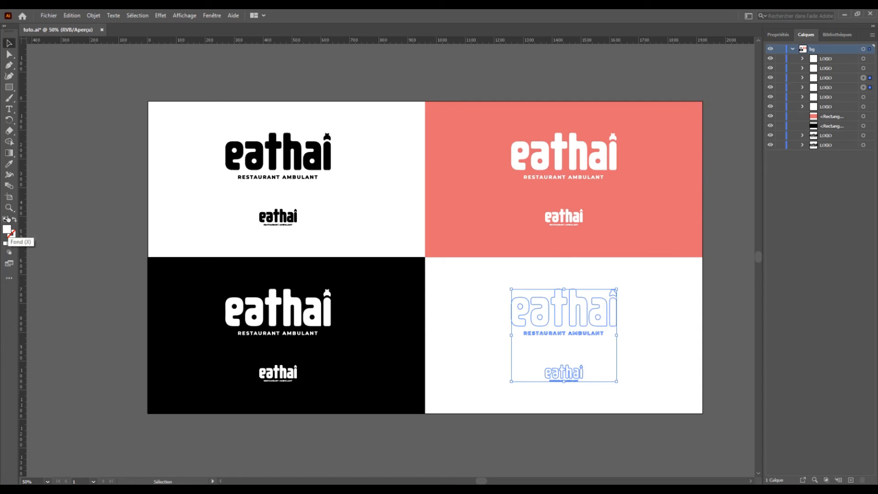
Fill the two logo copies in the lower-right quadrant with the pink sampled from the pink rectangle, and deselect them.
click(8, 165)
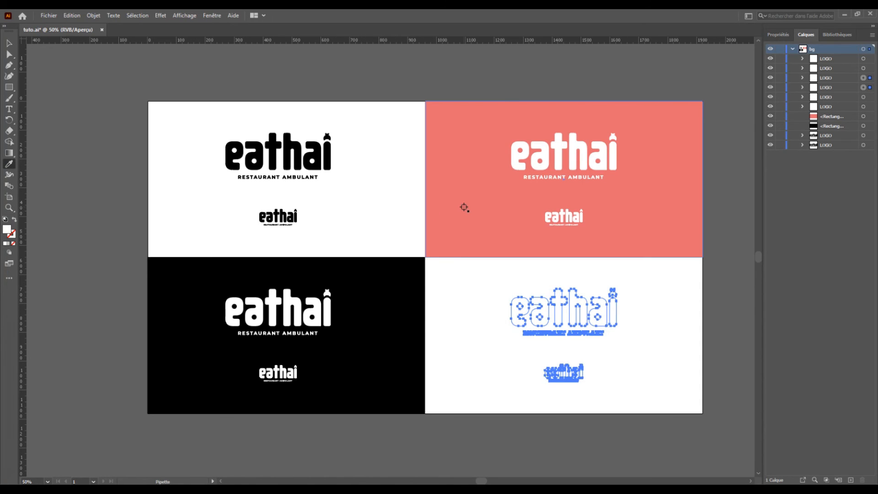
click(462, 206)
click(9, 43)
click(165, 169)
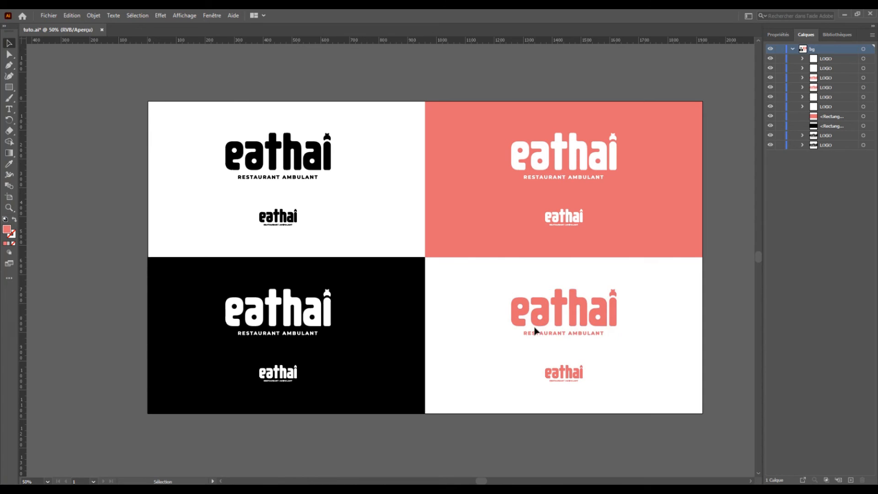
Switch to the Coolors palette in the browser, copy the dark blue's hex code 355070, and return to Illustrator.
key(alt+Tab)
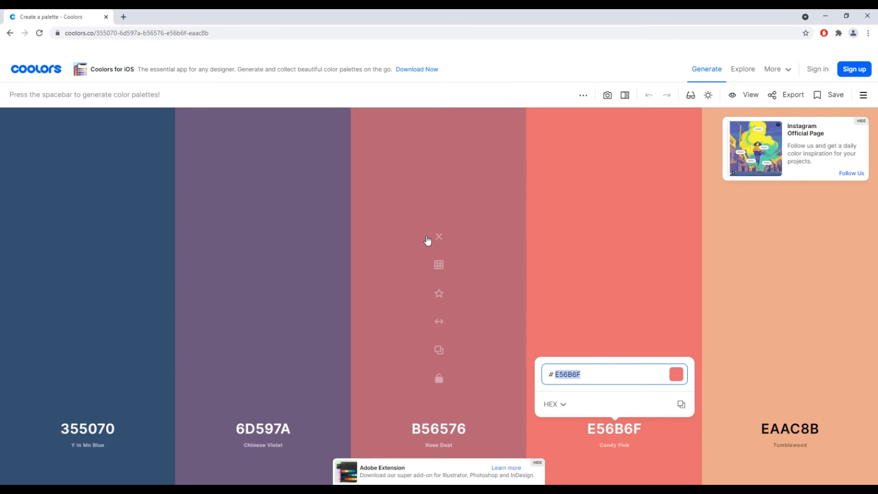
click(87, 432)
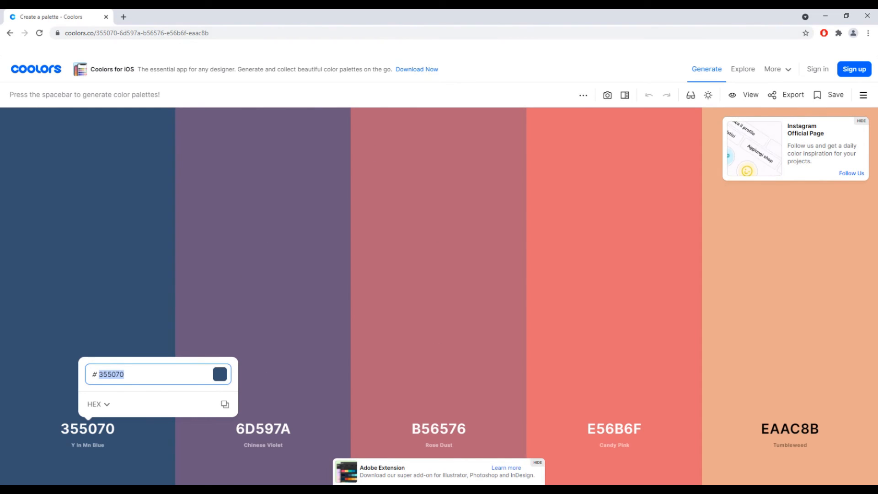
key(alt+Tab)
Fill the RESTAURANT AMBULANT tagline and the topknot above the i in the large pink logo with the copied dark blue, 355070.
drag(629, 317, 548, 298)
key(ctrl+plus)
key(ctrl+plus)
key(ctrl+plus)
drag(630, 353, 361, 249)
drag(501, 258, 433, 251)
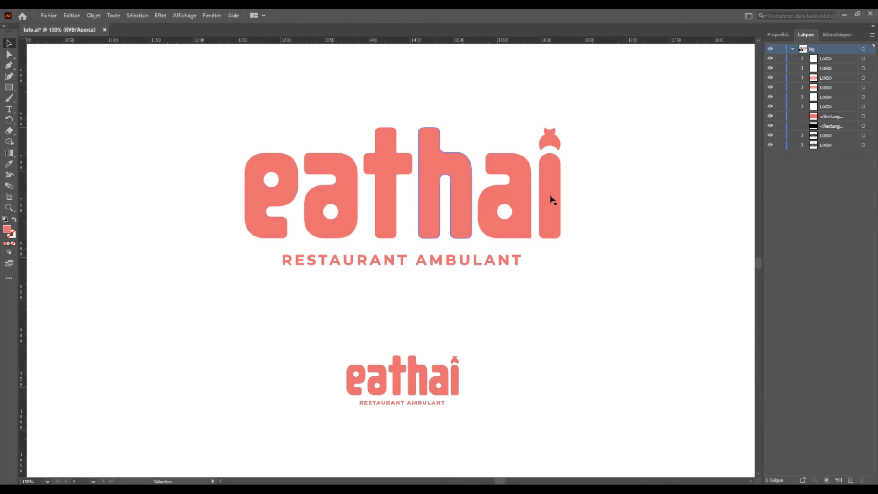
click(390, 261)
double_click(390, 260)
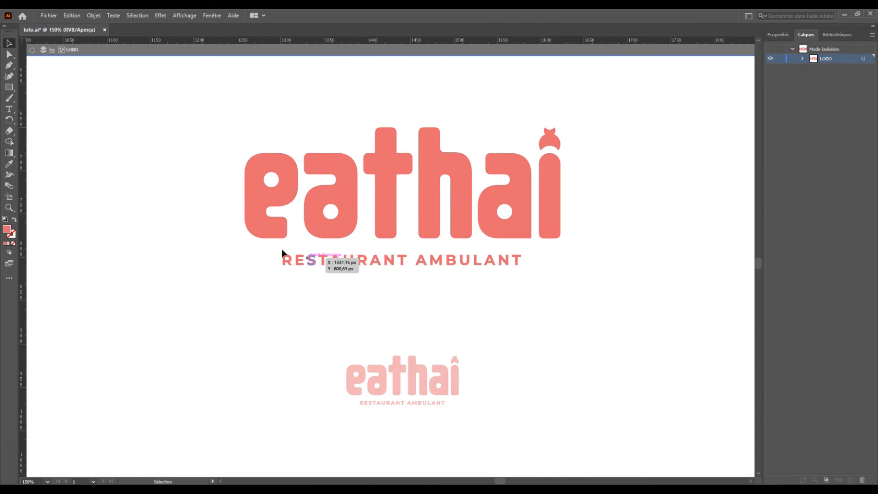
drag(280, 250, 549, 285)
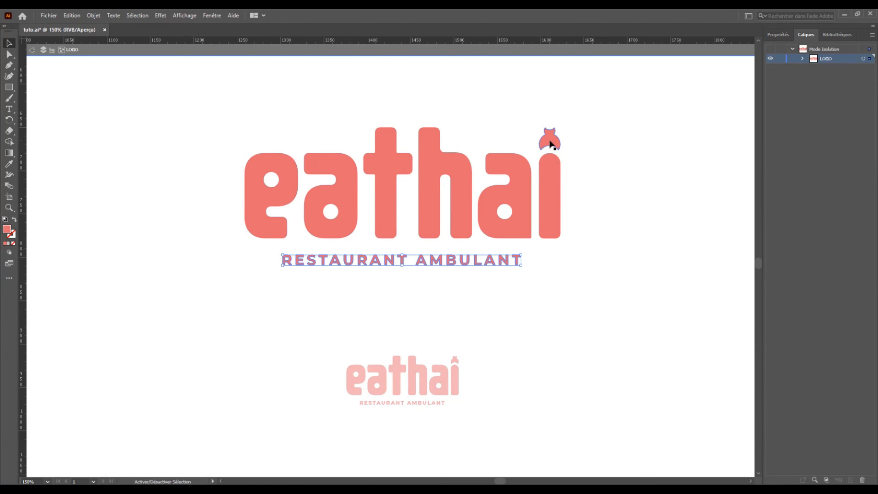
shift+click(549, 140)
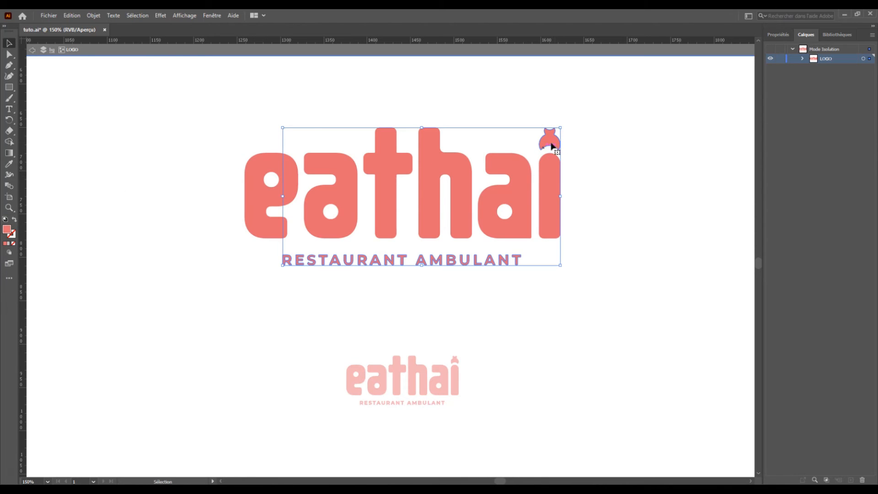
double_click(8, 230)
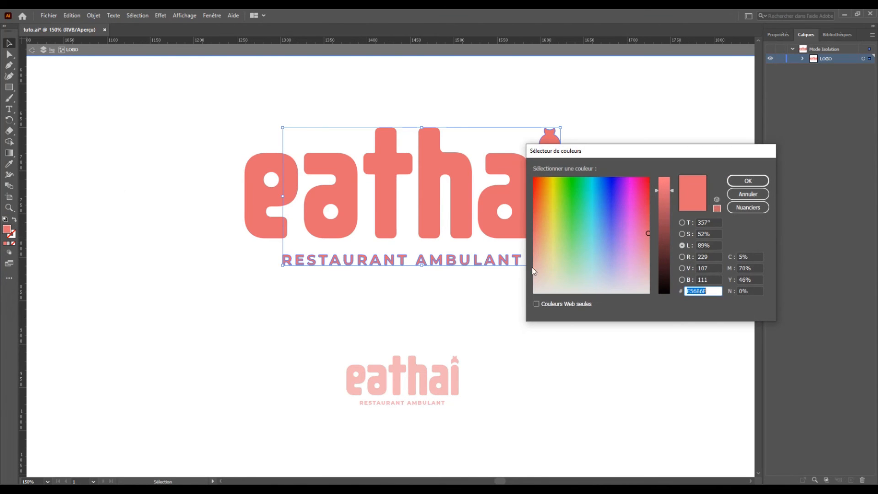
text(2E4A70)
click(747, 180)
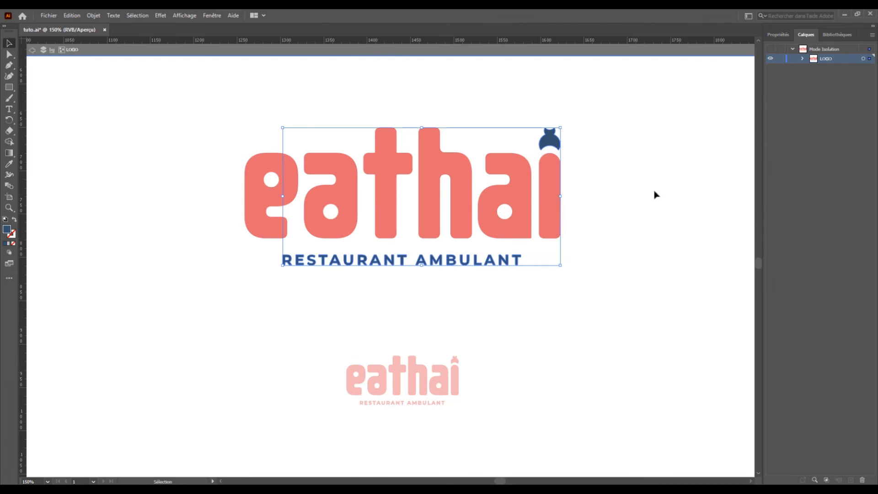
double_click(611, 216)
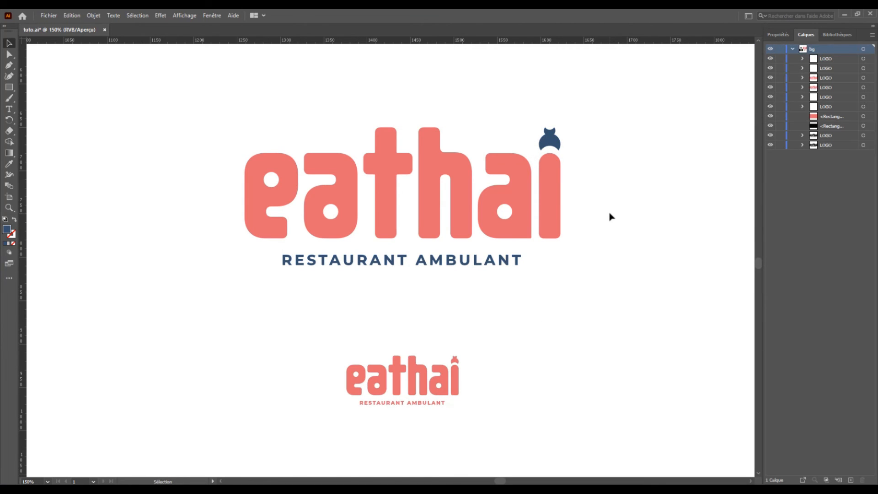
Fill the tagline and the topknot above the i in the small pink logo with the copied dark blue, 355070.
drag(488, 329, 541, 290)
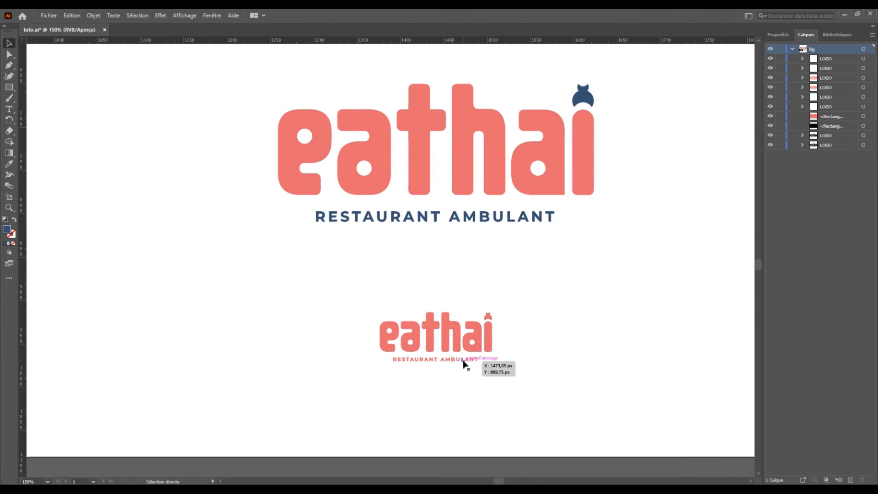
key(ctrl+plus)
scroll(465, 365, down, 6)
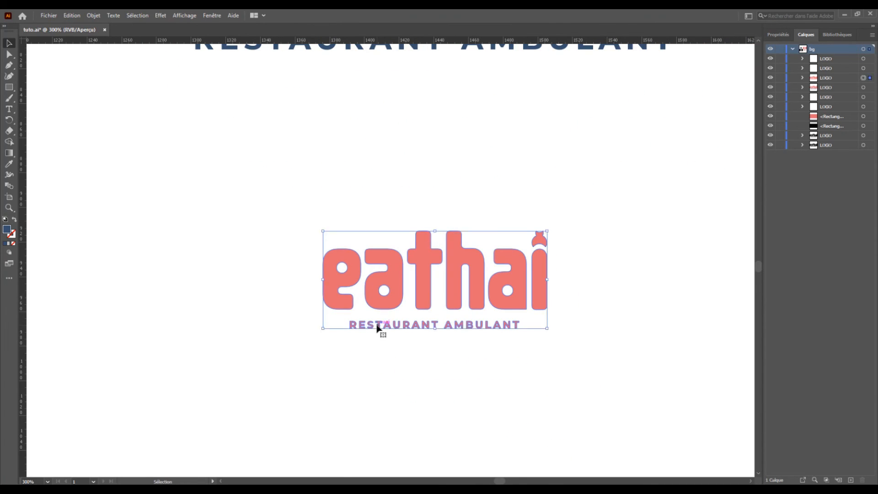
double_click(379, 329)
drag(343, 318, 550, 337)
shift+click(534, 251)
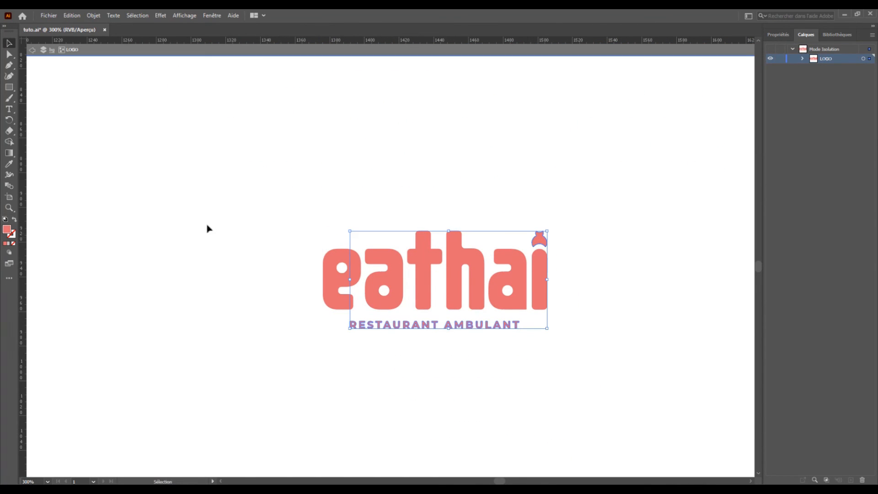
double_click(7, 230)
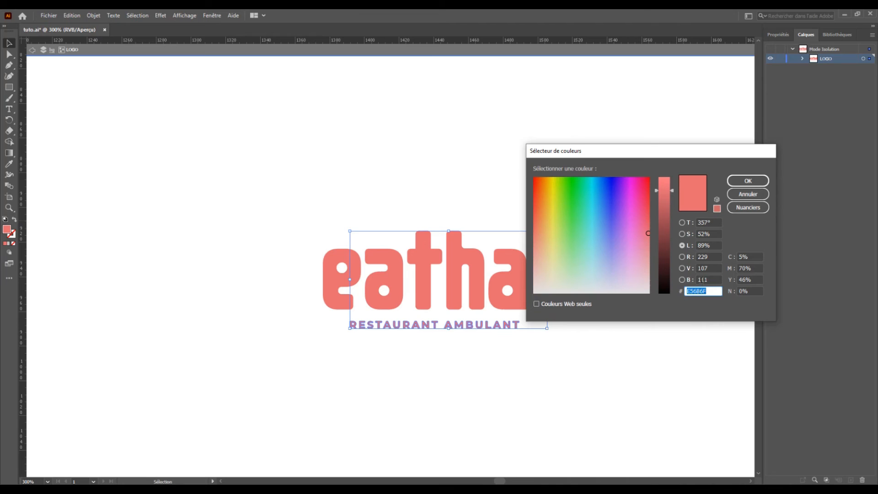
key(ctrl+v)
click(747, 181)
click(595, 194)
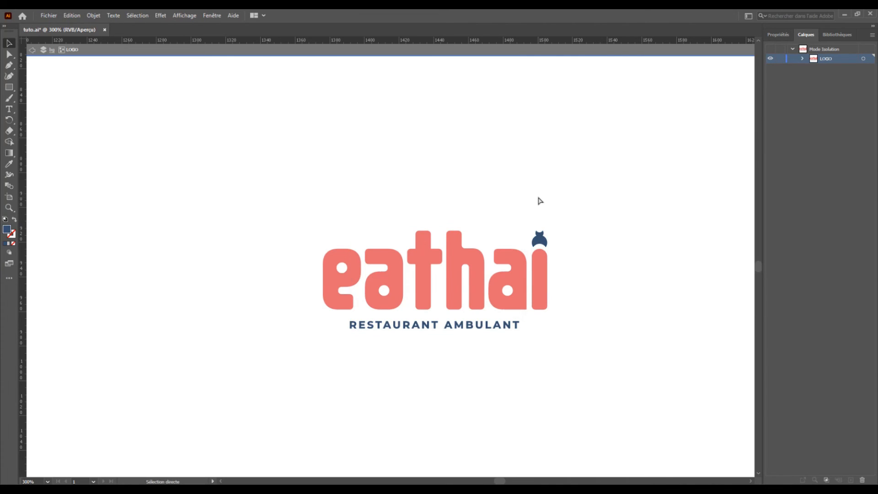
key(ctrl+minus)
key(ctrl+minus)
key(ctrl+minus)
key(ctrl+minus)
key(ctrl+minus)
double_click(538, 196)
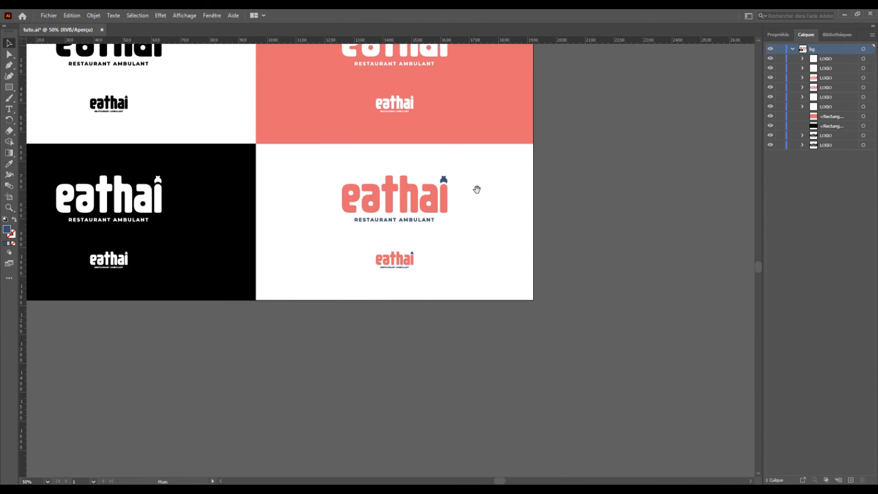
Save the tuto.ai document with the finished four-quadrant logo presentation.
drag(476, 188, 625, 296)
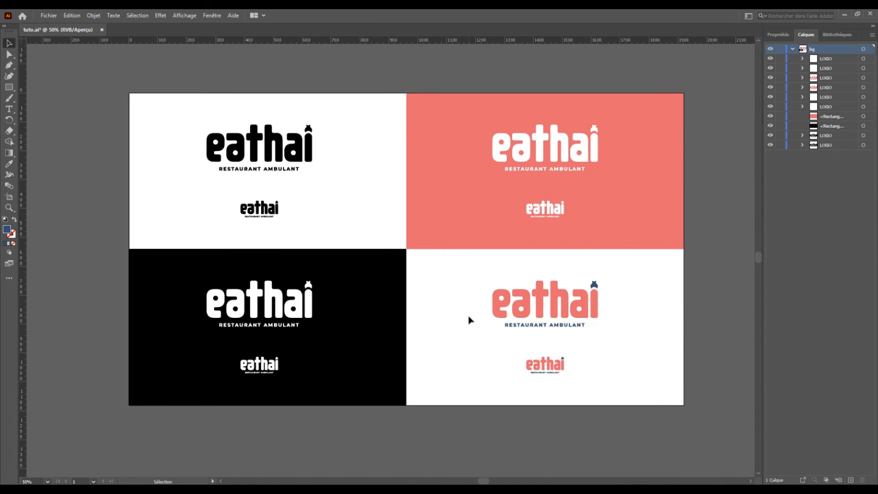
key(ctrl+s)
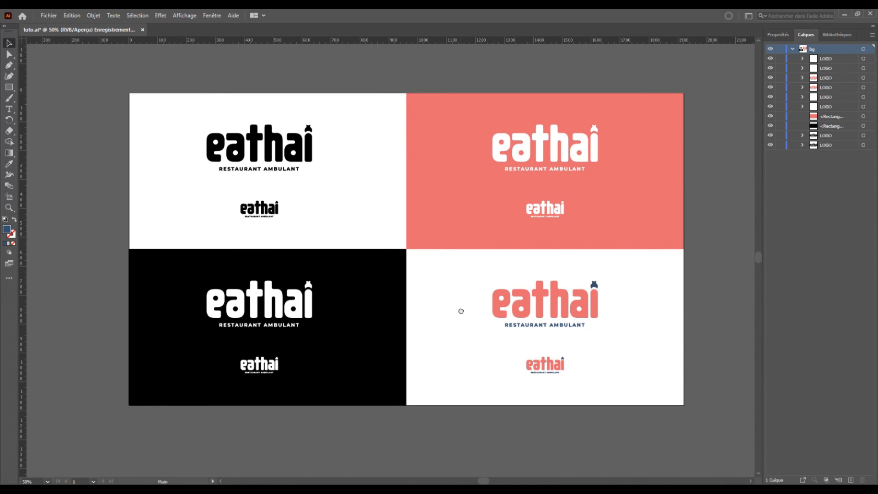
drag(461, 307, 455, 310)
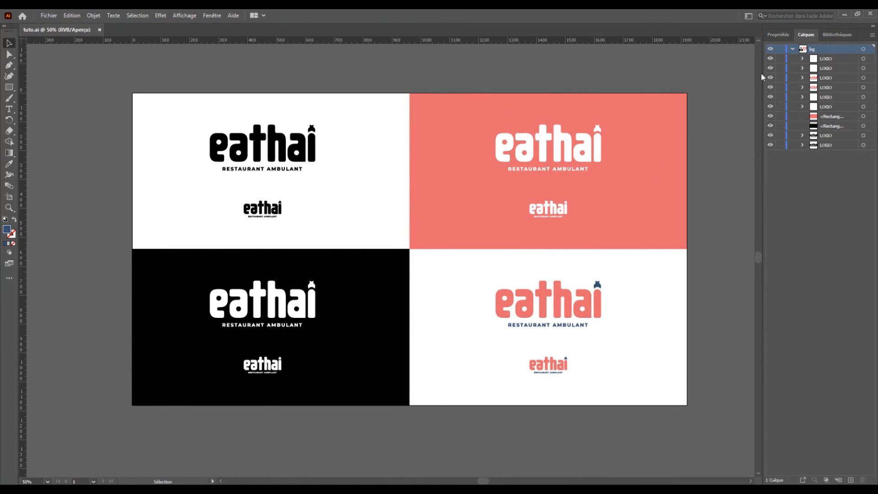
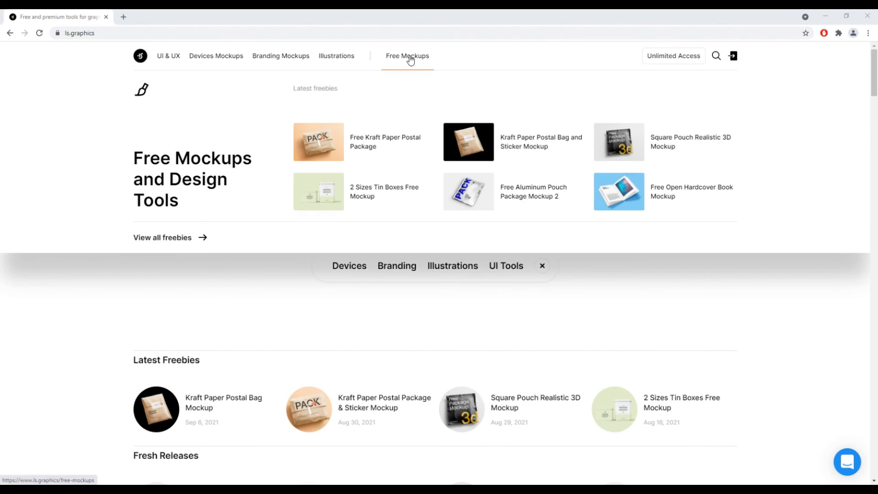
Browse the free mockups on the ls.graphics site in the browser and open the Free Eco Package Mockup page.
click(410, 60)
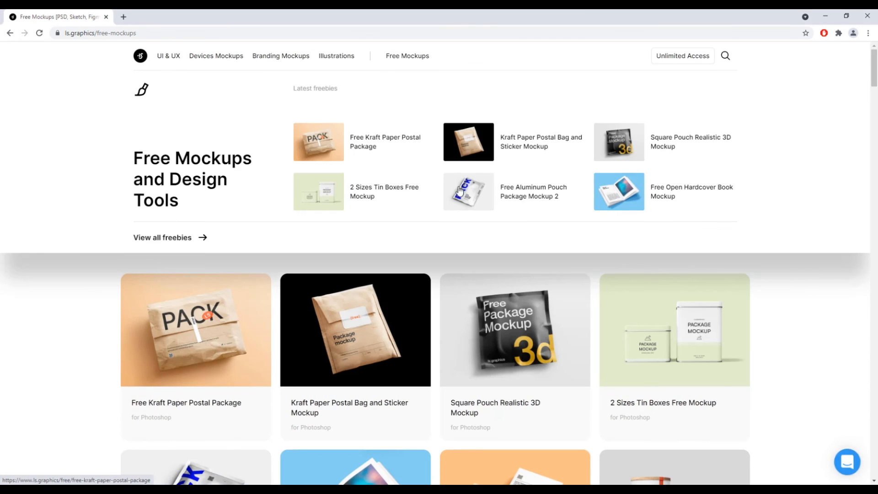
scroll(875, 76, down, 1)
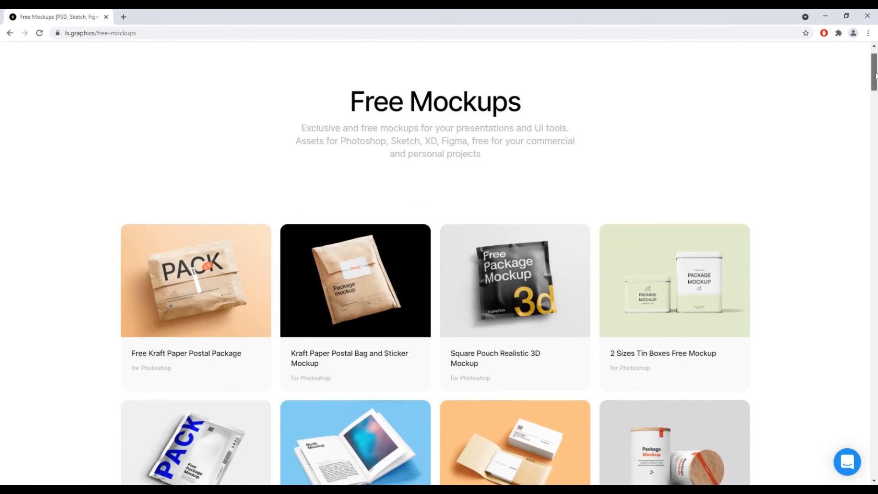
drag(875, 75, 870, 233)
scroll(871, 259, down, 20)
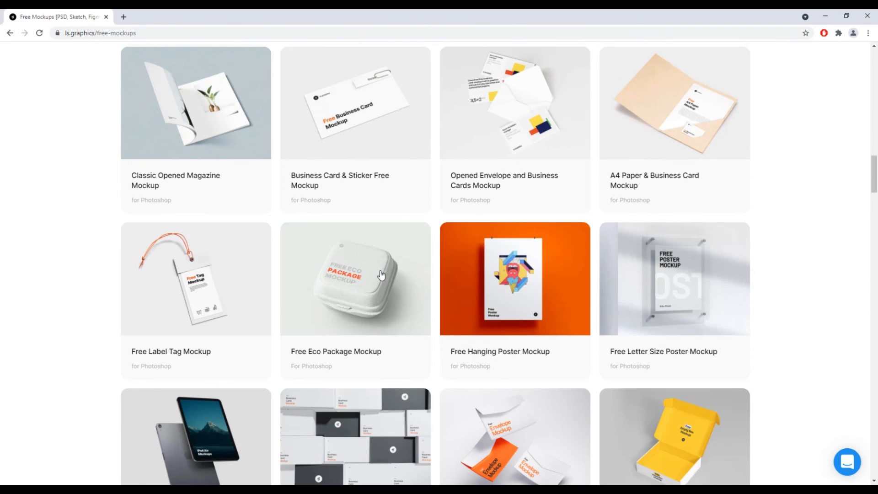
click(362, 288)
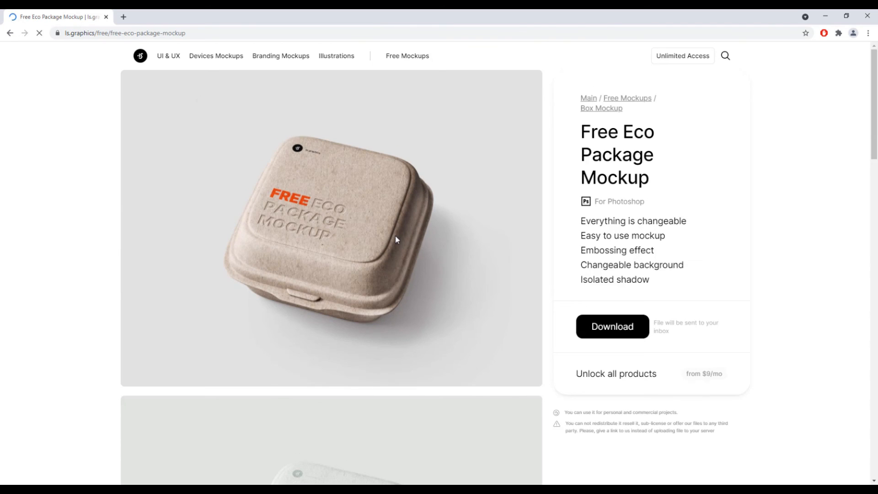
Examine the Free Eco Package Mockup's preview images, description and download option.
scroll(496, 279, down, 5)
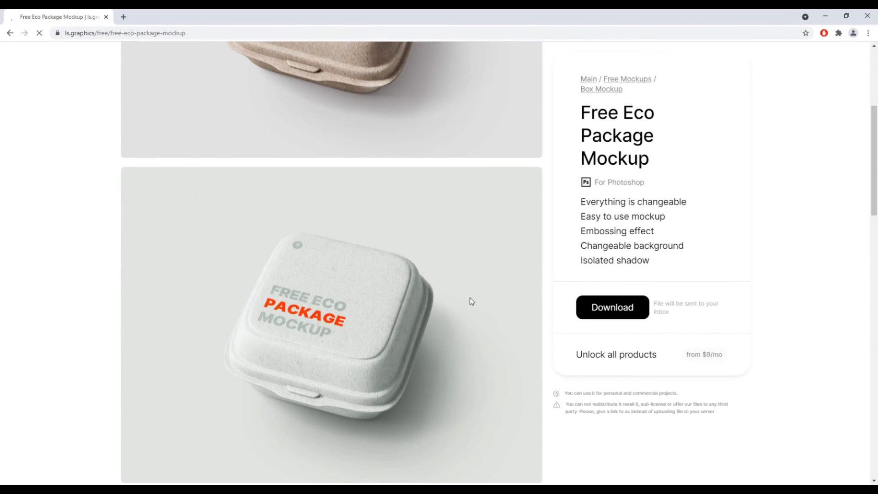
scroll(470, 297, down, 4)
scroll(470, 297, up, 10)
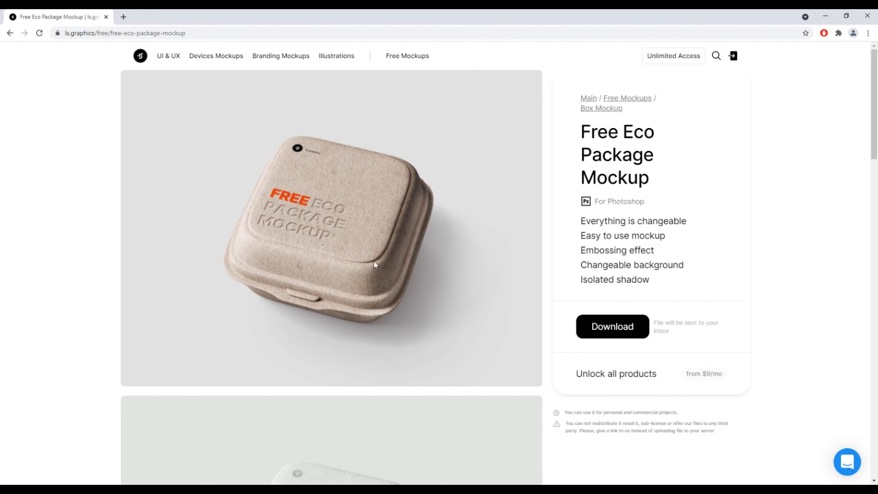
scroll(427, 265, down, 7)
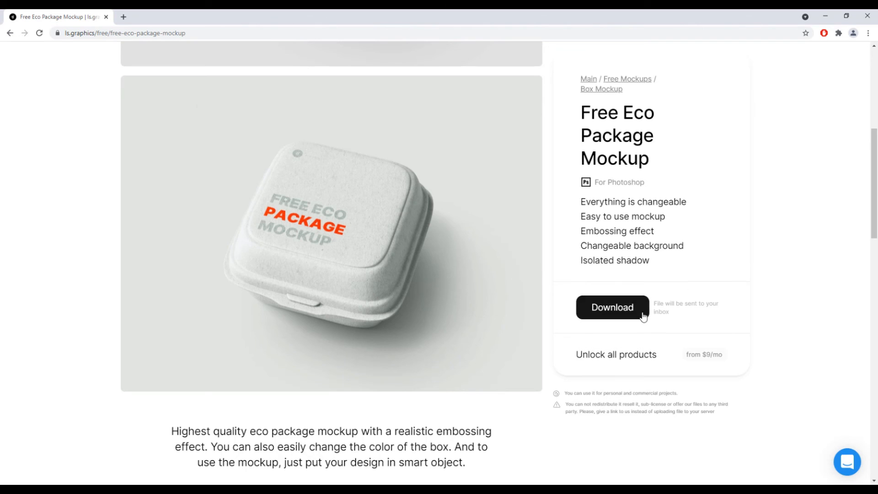
scroll(571, 310, up, 7)
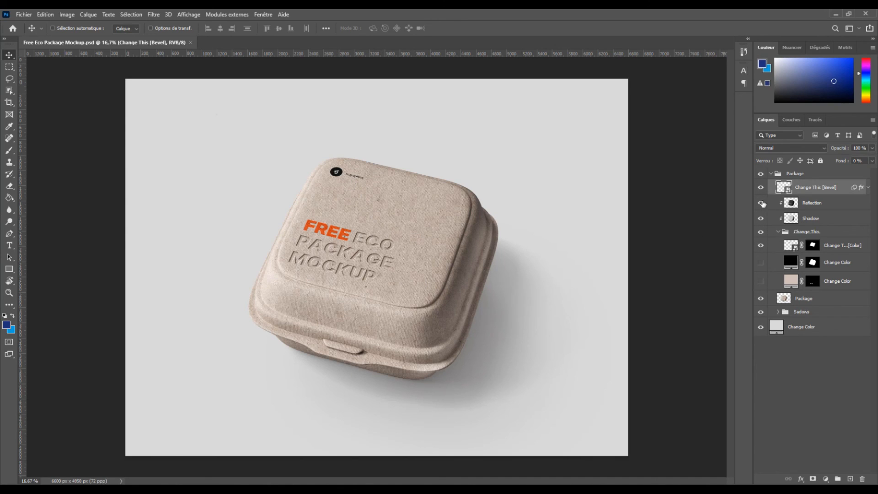
Switch to Free Eco Package Mockup.psd in Photoshop and hide the Change This [Bevel] layer with the embossed text.
click(760, 187)
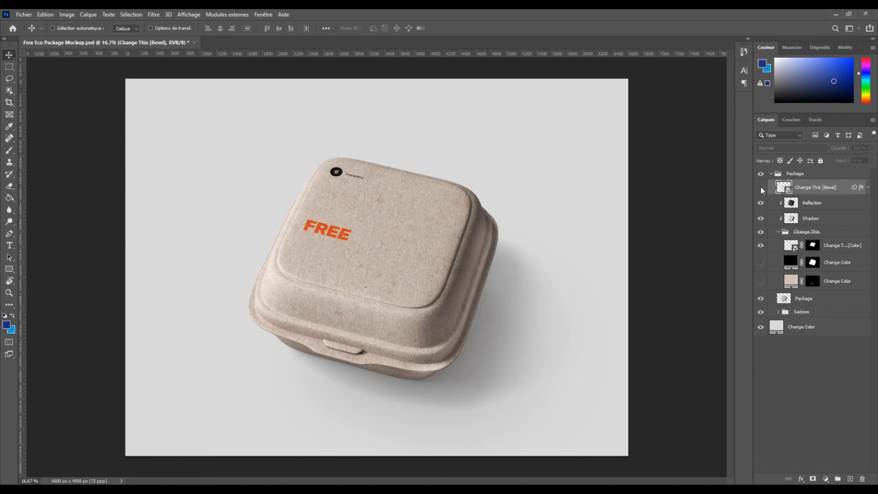
click(760, 187)
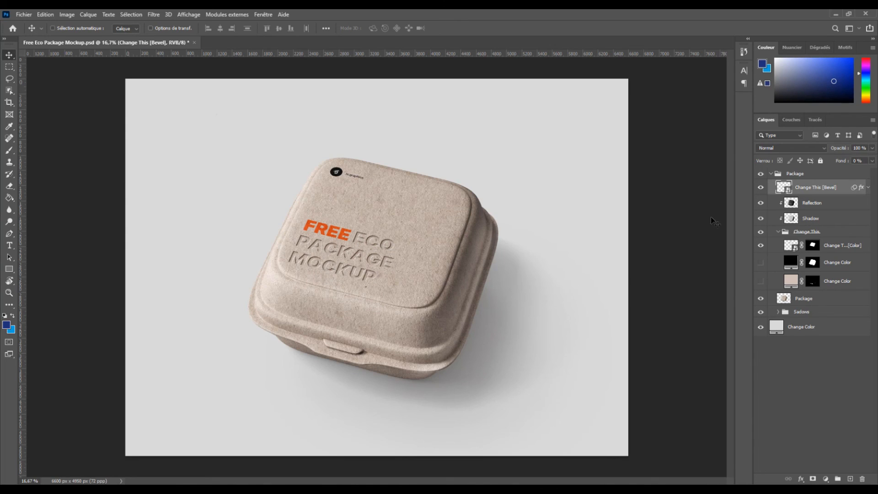
click(760, 188)
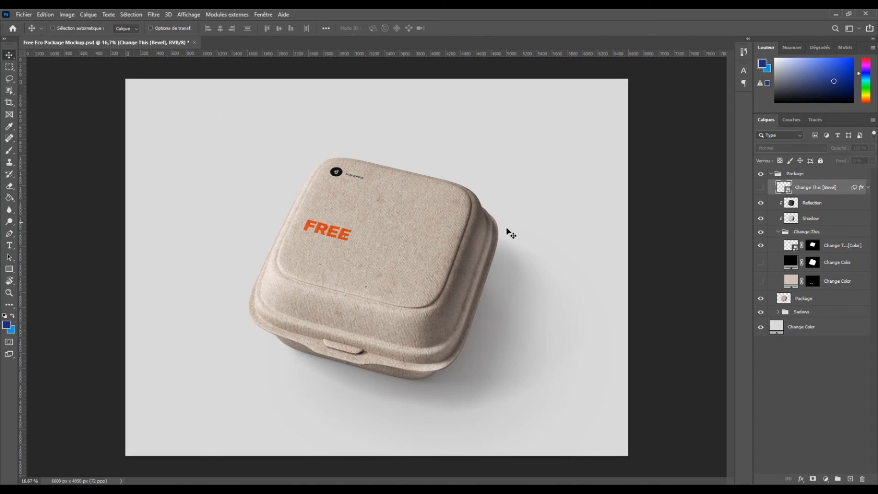
Check what the Change This [Color] layer shows on the box and open its smart object for editing.
click(760, 246)
click(760, 246)
double_click(795, 248)
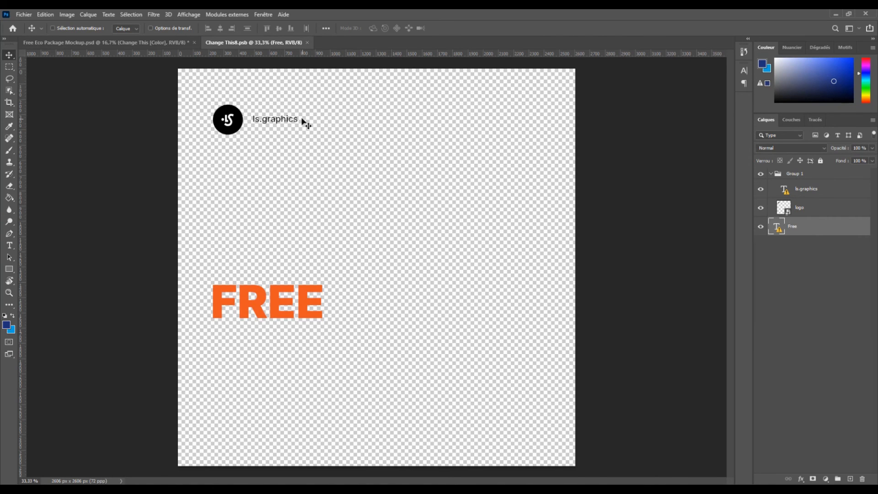
Remove the ls.graphics logo group and the FREE text layer, leaving only a new empty layer in the smart object.
click(796, 177)
key(Delete)
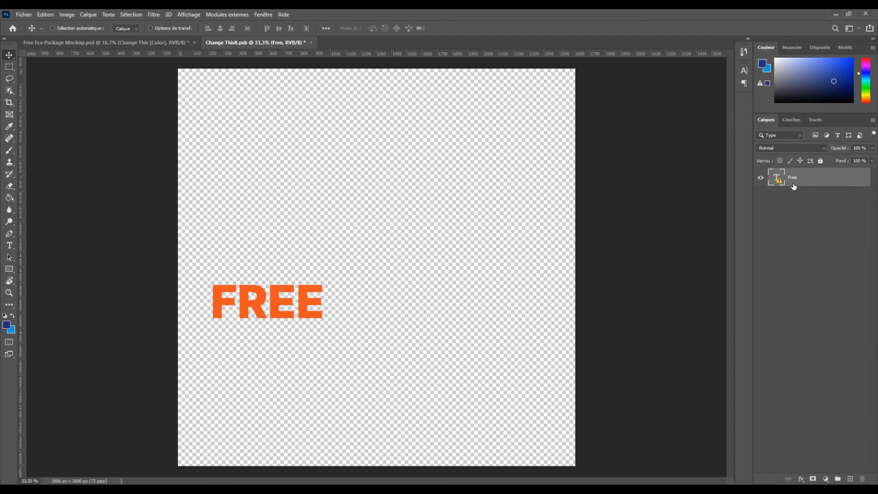
mouse_move(795, 183)
mouse_down()
mouse_move(807, 437)
mouse_move(808, 174)
mouse_up()
click(849, 477)
drag(786, 198, 863, 478)
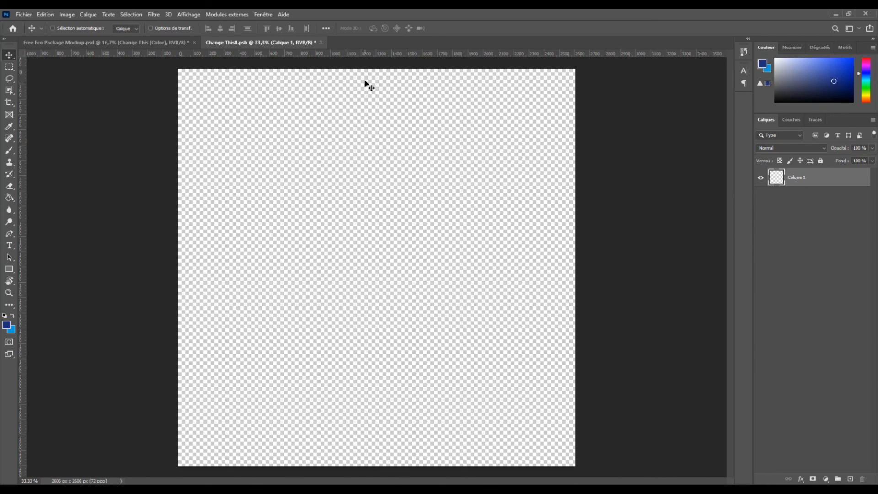
Switch to Illustrator, copy the large white eathai logo on the pink quadrant, and return to the Photoshop smart object.
key(alt+Tab)
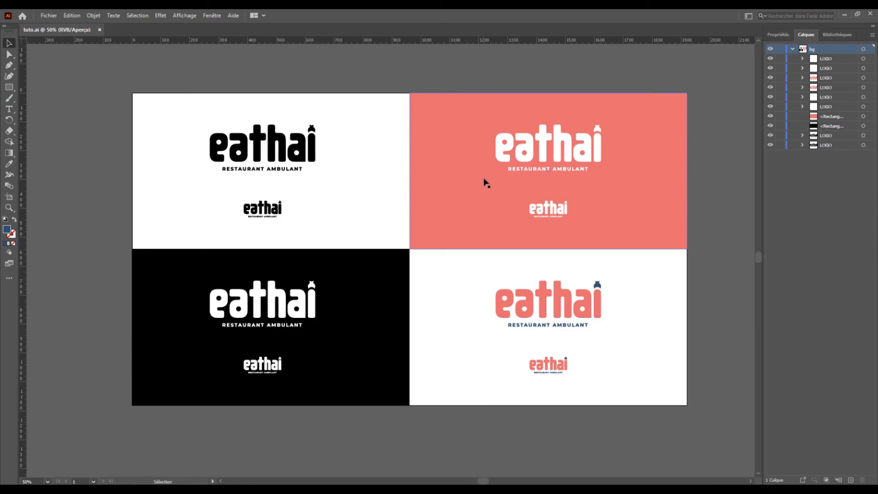
click(530, 152)
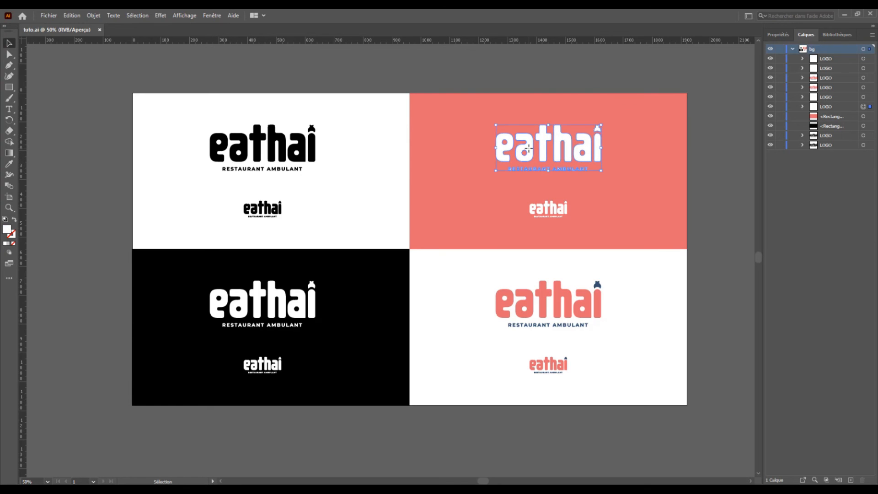
key(a)
key(v)
key(alt+Tab)
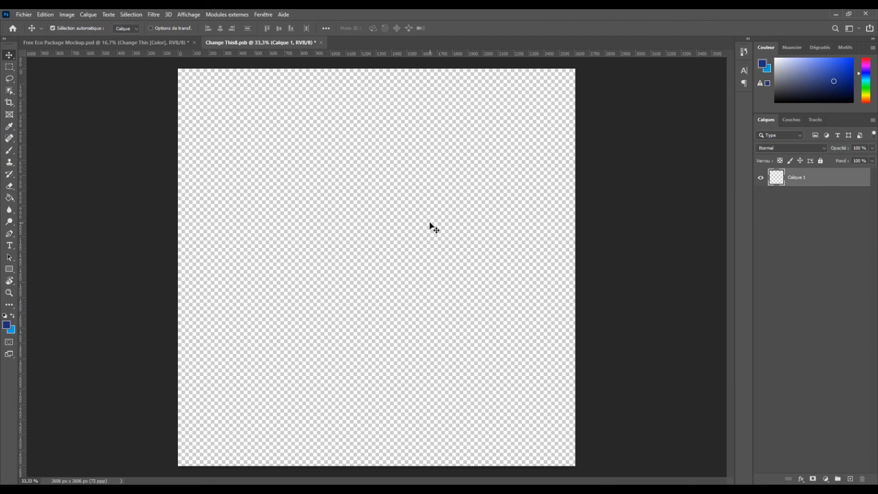
Paste the logo as a smart object, enlarge it to about three quarters of the canvas width, and save the smart object's contents.
key(ctrl+v)
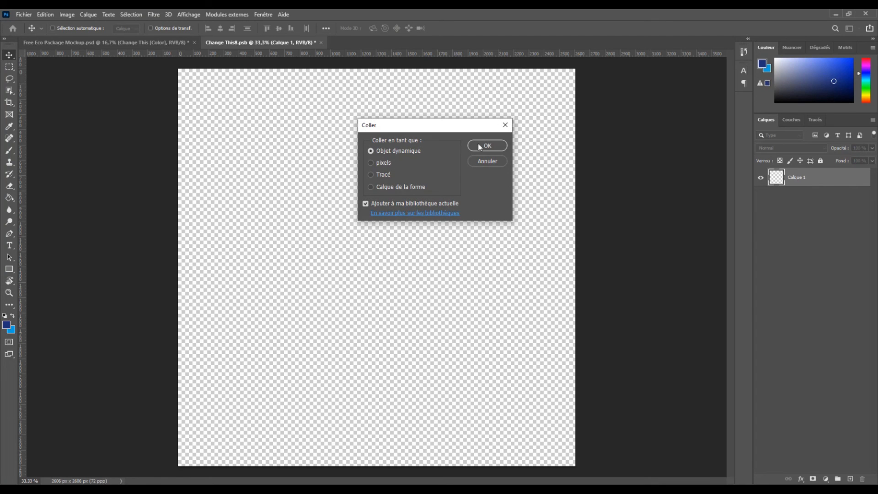
click(487, 146)
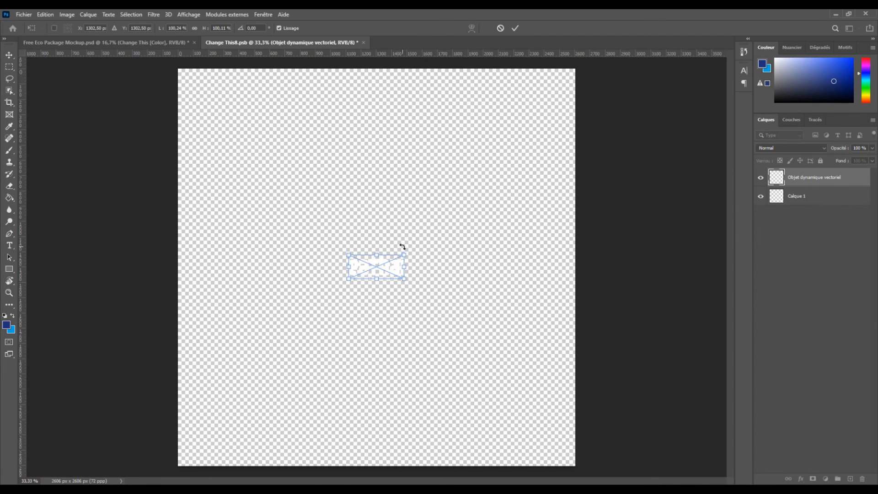
drag(403, 253, 522, 189)
key(Return)
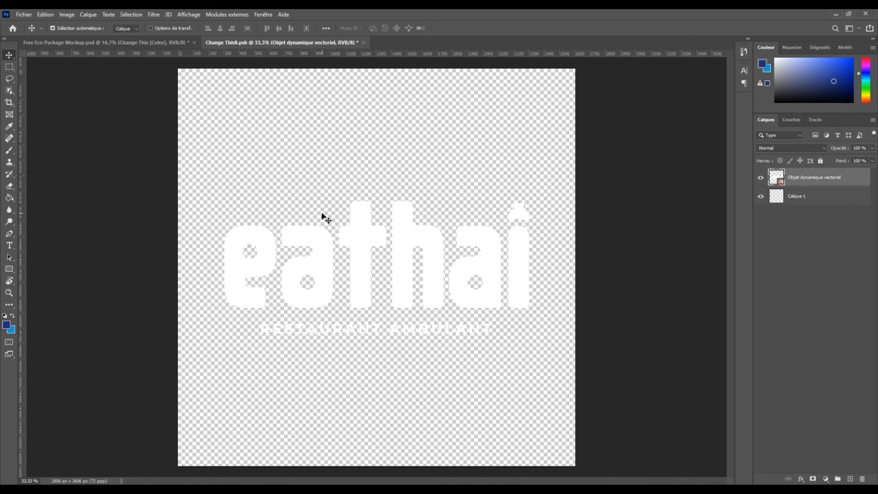
key(ctrl+s)
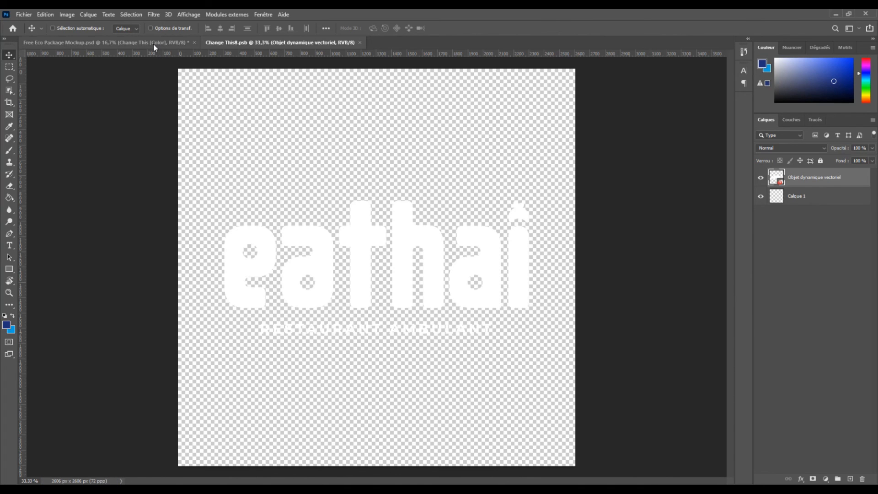
click(153, 44)
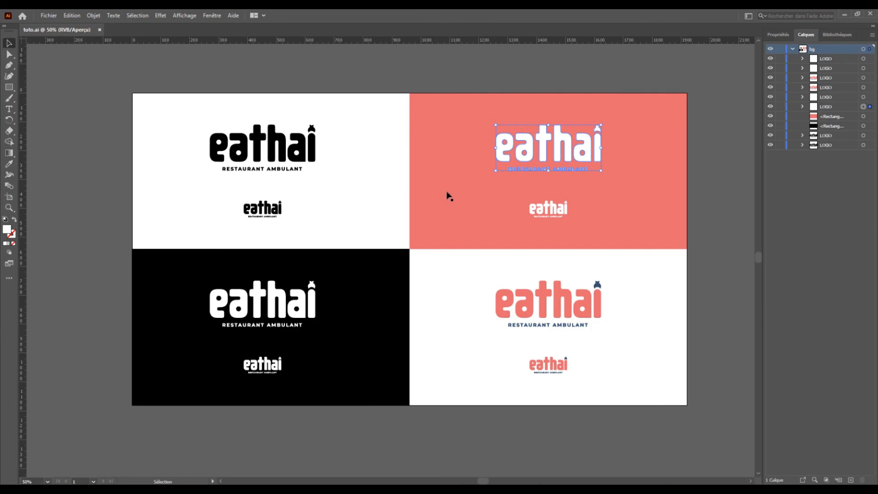
Copy the pink rectangle's hex code in Illustrator, and show the mockup's lower Change Color layer for the box base with fill E56B6F.
click(447, 195)
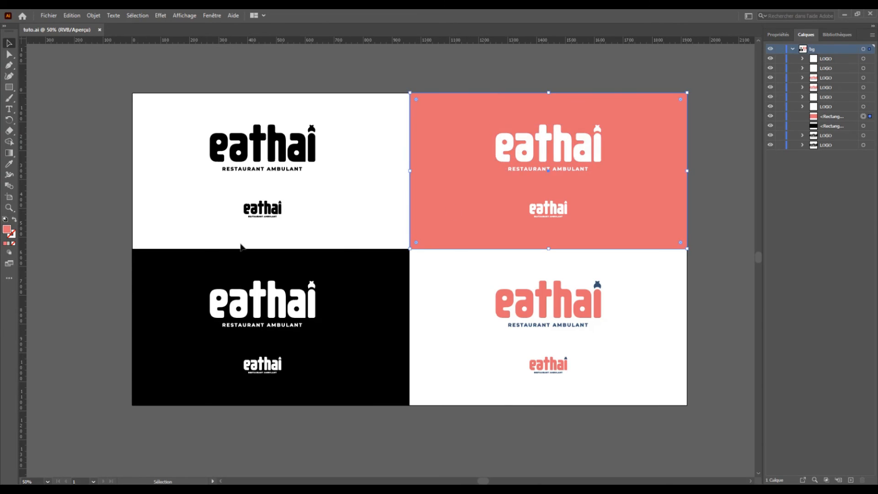
double_click(8, 230)
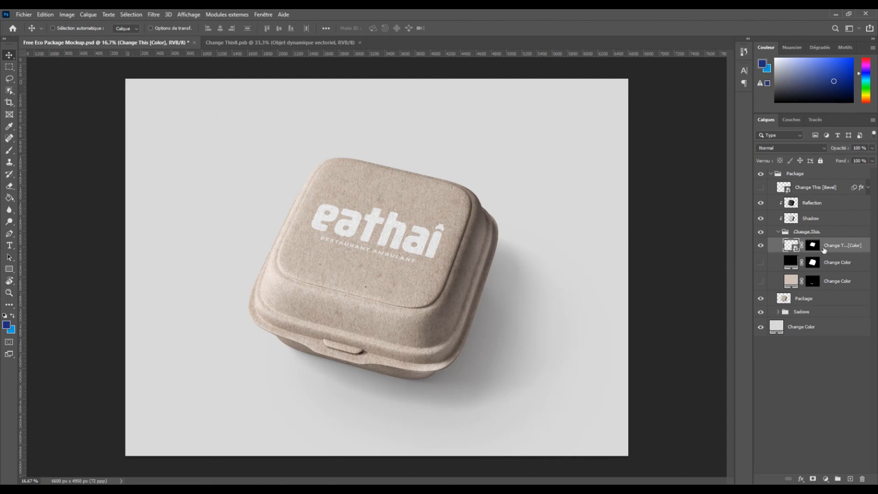
double_click(791, 281)
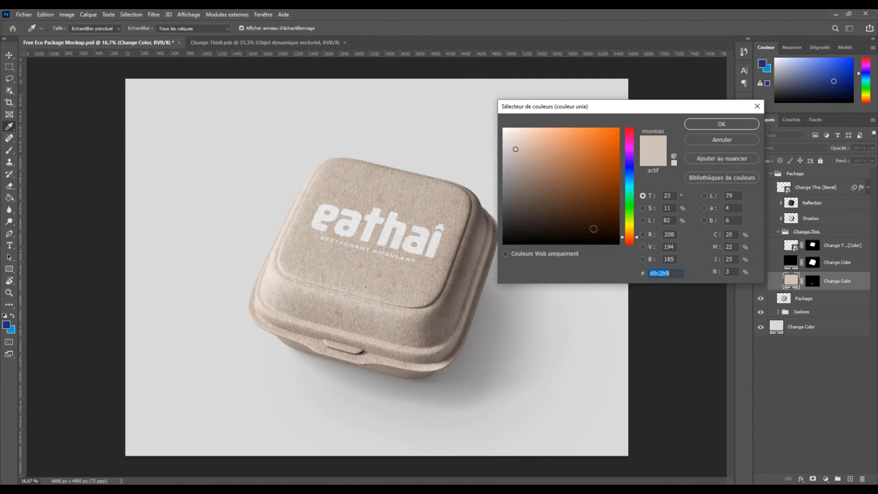
text(E56B6F)
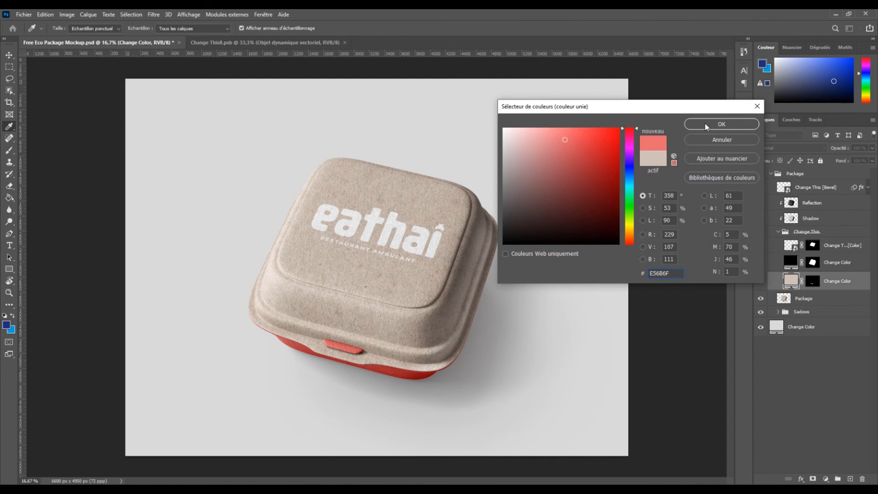
click(705, 127)
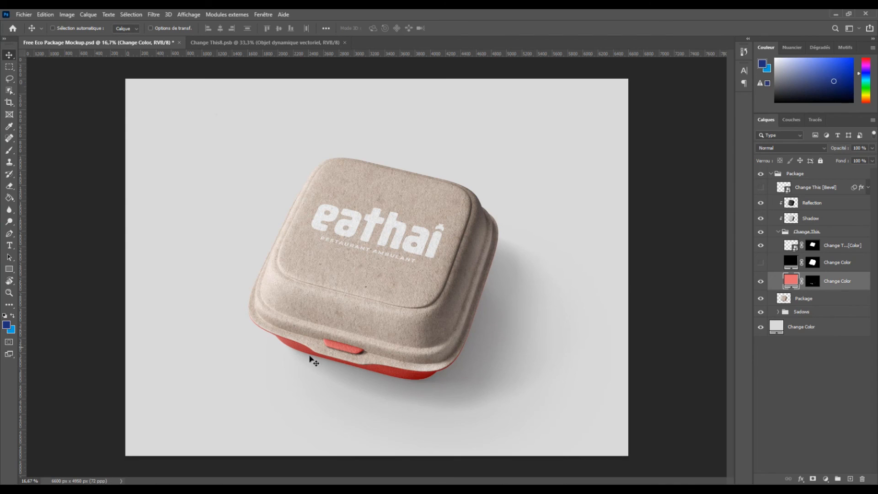
Show the upper Change Color layer covering the box lid and set its fill to e56b6f.
click(759, 263)
double_click(792, 262)
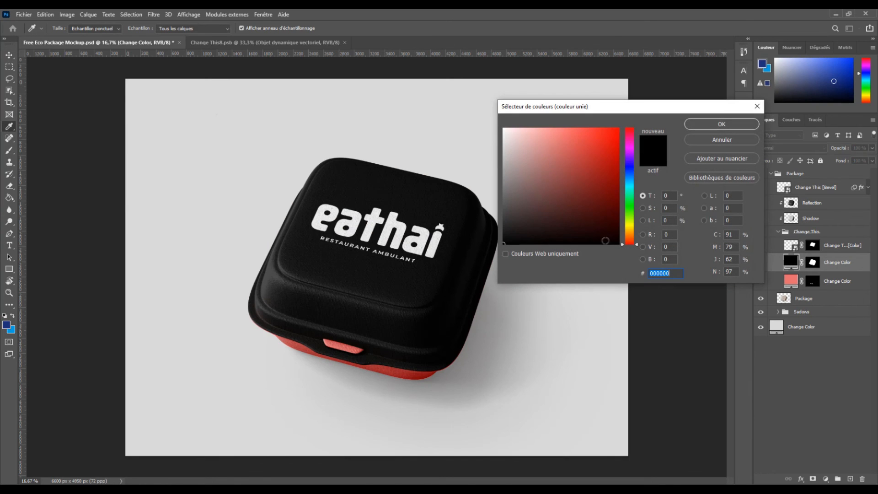
key(ctrl+v)
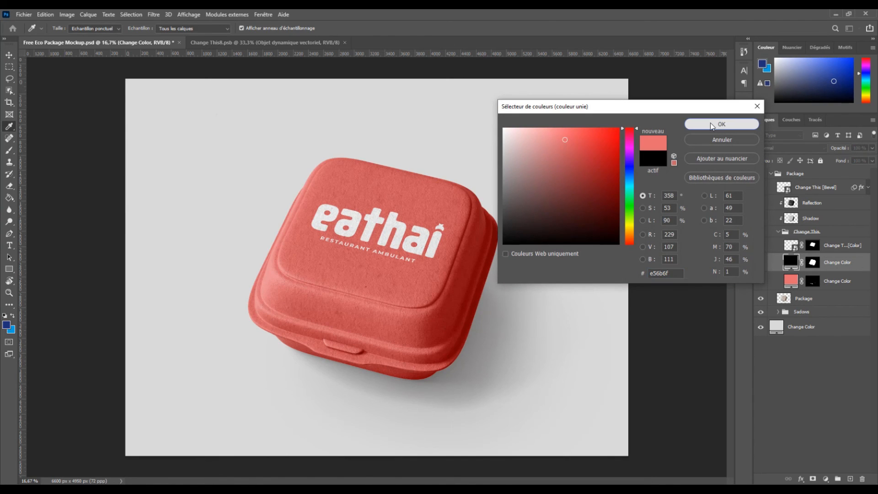
click(715, 124)
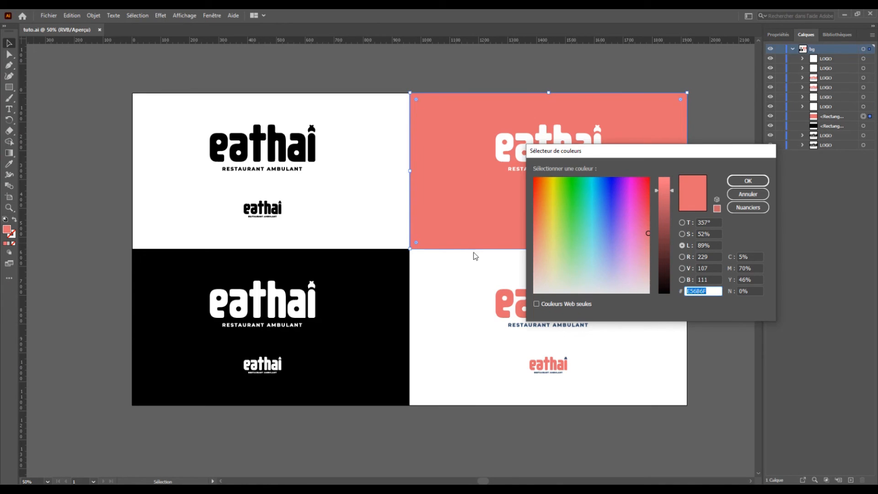
Switch to Illustrator and copy the hex code of the blue accent above the "i" in the colour logo.
click(476, 276)
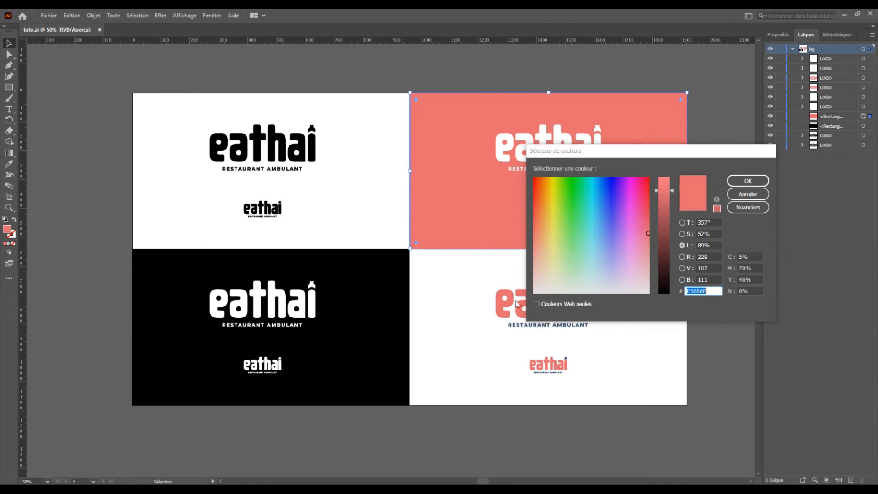
click(747, 195)
click(567, 327)
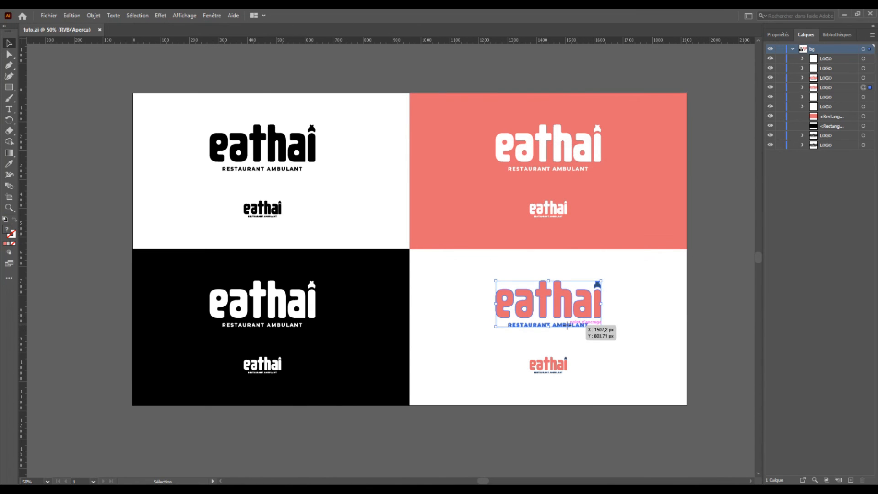
double_click(595, 286)
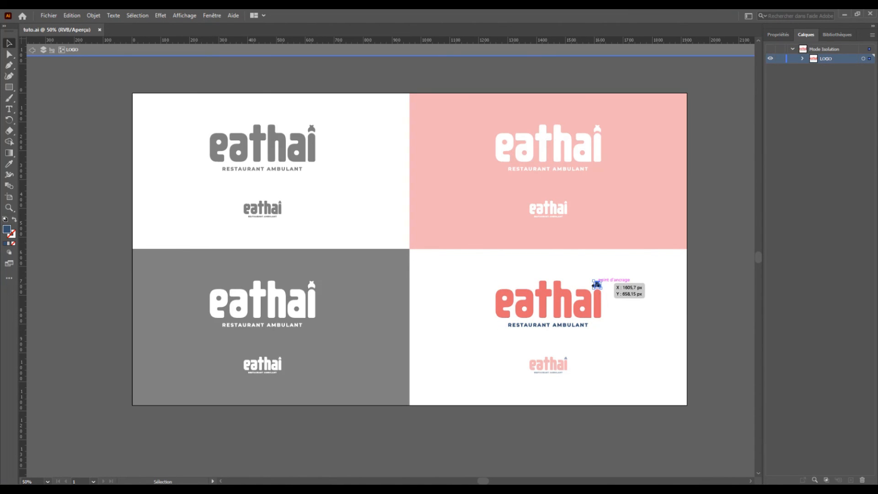
double_click(7, 230)
key(ctrl+c)
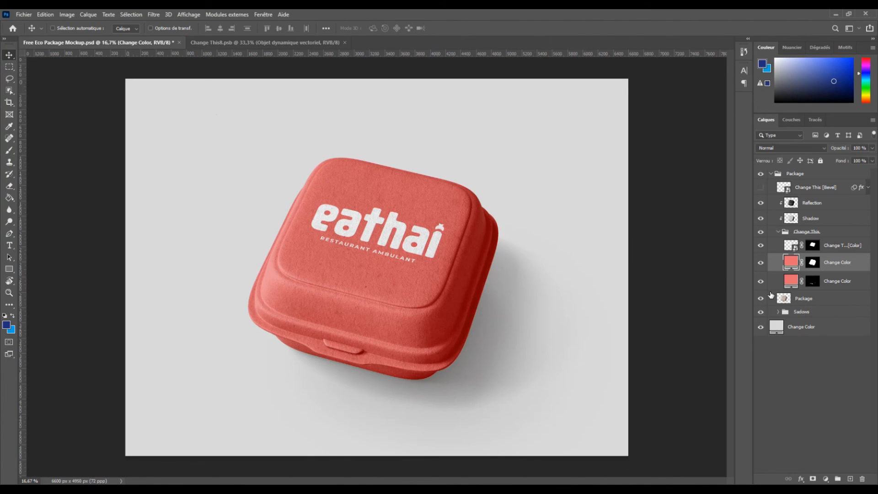
Back in Photoshop, set the lower Change Color layer of the box base to blue 355070.
double_click(790, 281)
key(ctrl+v)
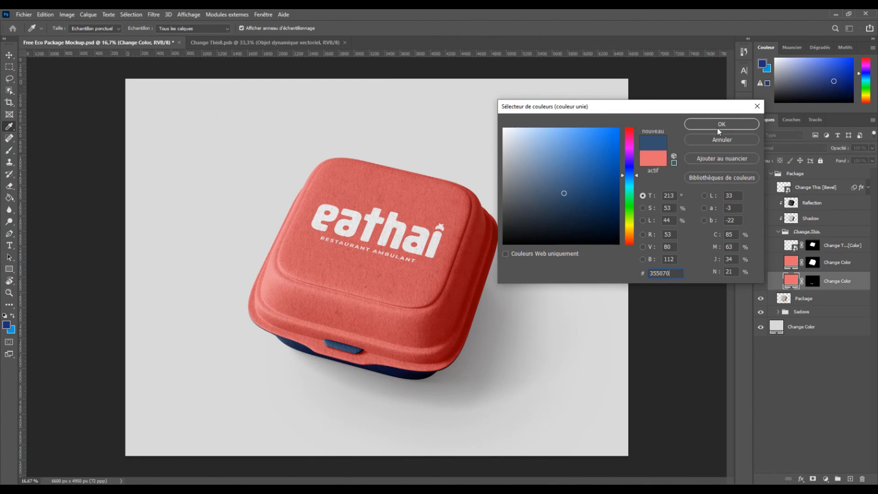
click(719, 126)
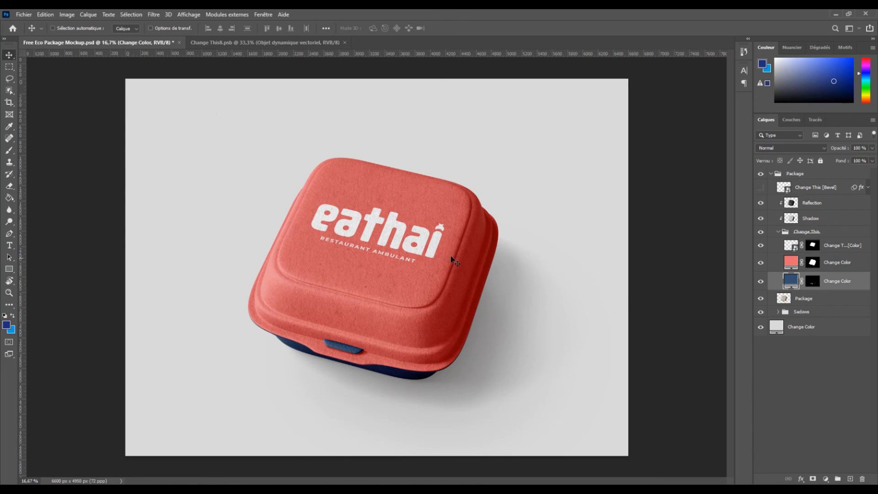
Set the background Change Color layer to blue 355070.
double_click(775, 328)
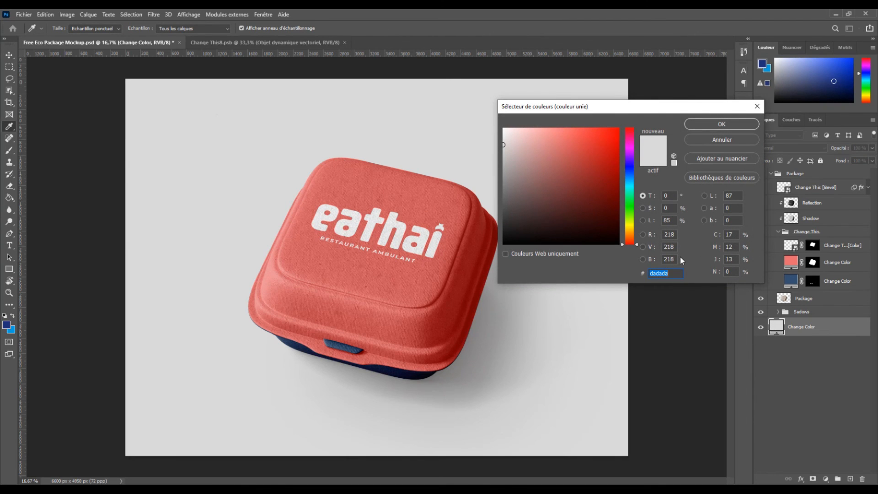
key(ctrl+v)
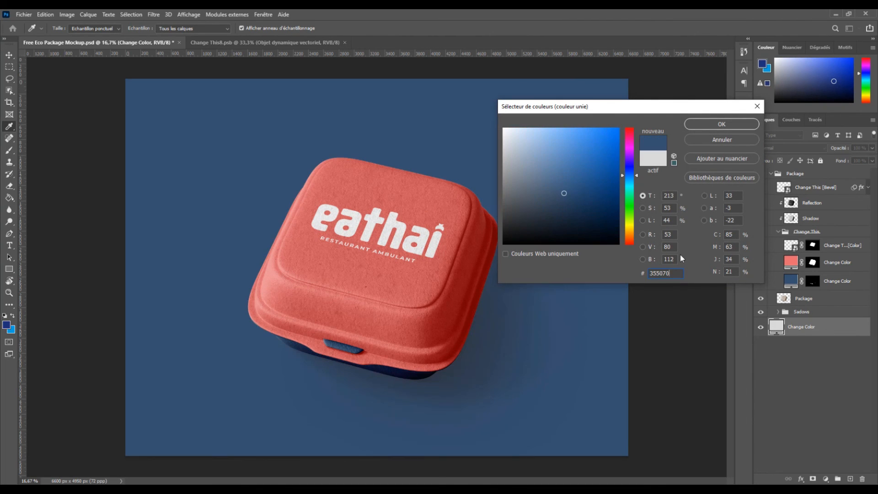
click(726, 125)
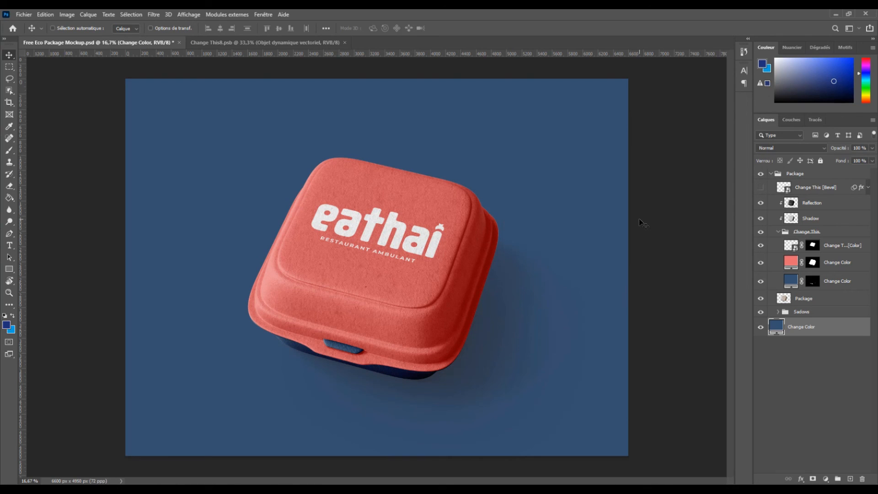
Reuse the lid's pink hex code e56b6f as the fill of the background Change Color layer.
double_click(791, 262)
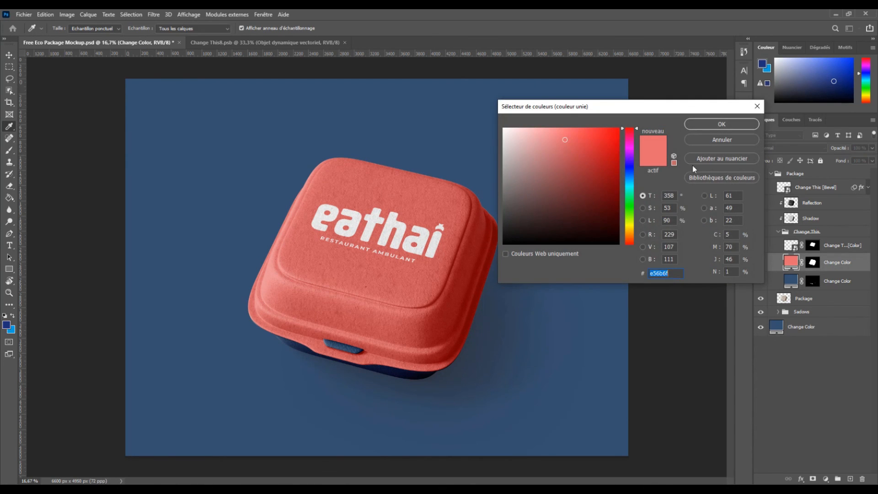
click(721, 124)
click(776, 327)
double_click(776, 326)
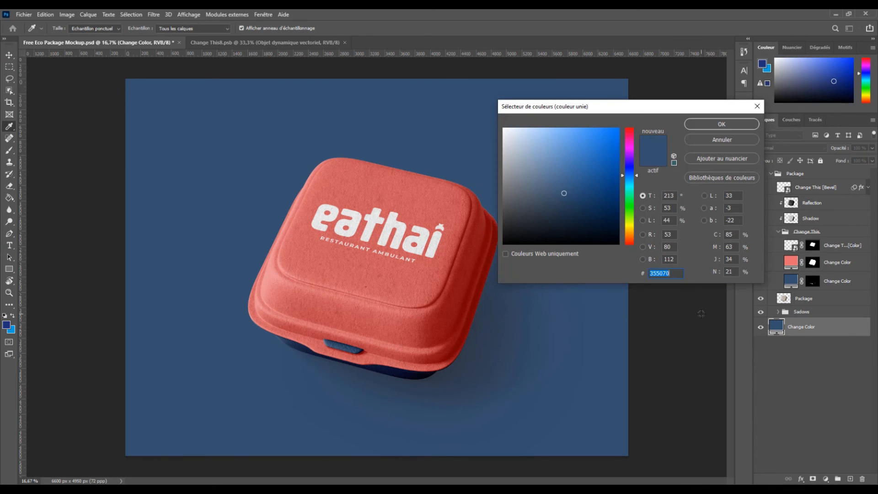
text(e56b6f)
click(711, 127)
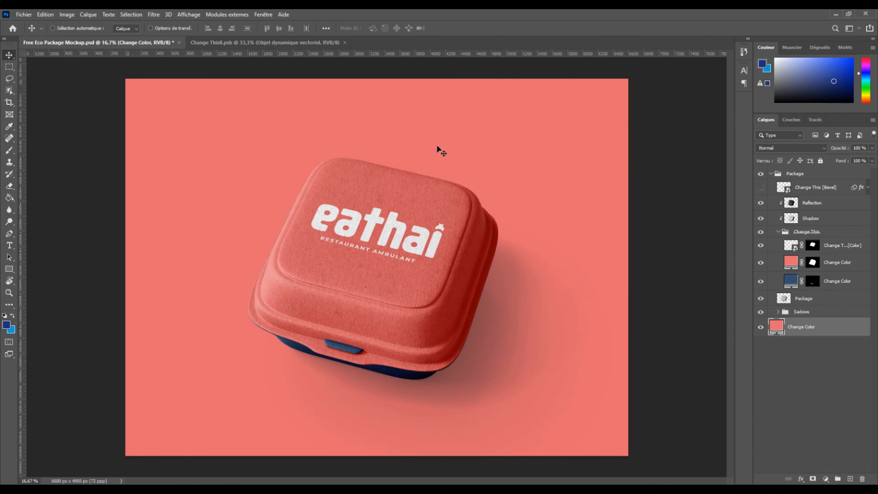
Set the background Change Color layer to a very light grey, f4f4f4.
double_click(776, 326)
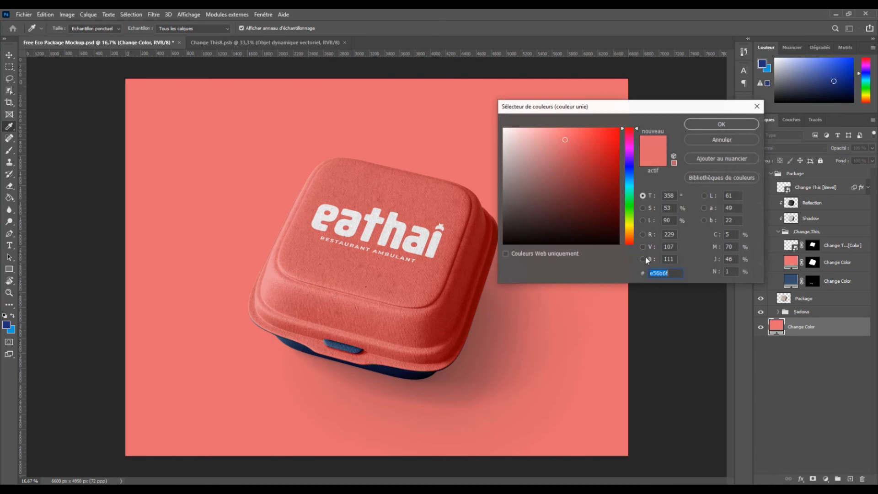
drag(541, 145, 493, 133)
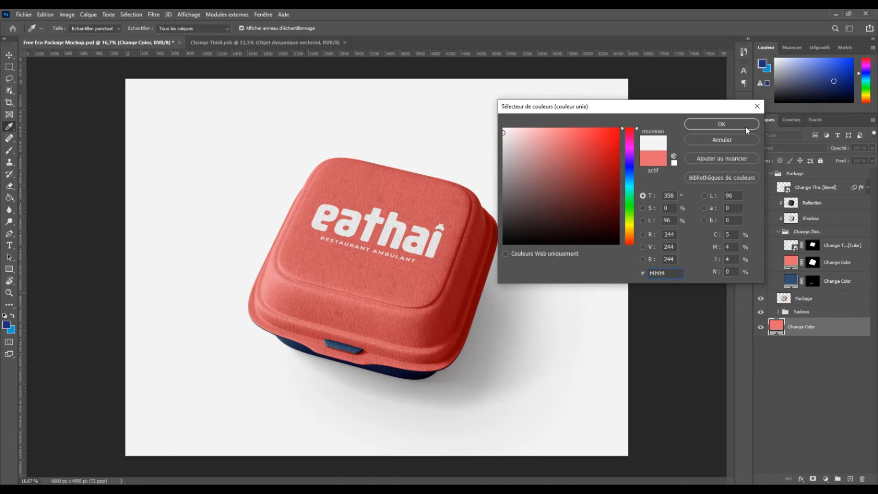
click(722, 123)
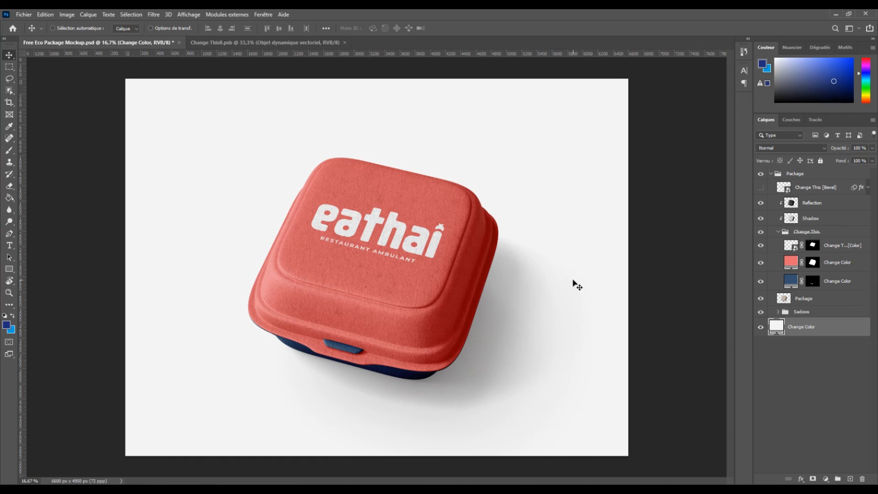
Set the box base's Change Color layer to the lid's pink, e56b6f.
click(791, 282)
double_click(792, 282)
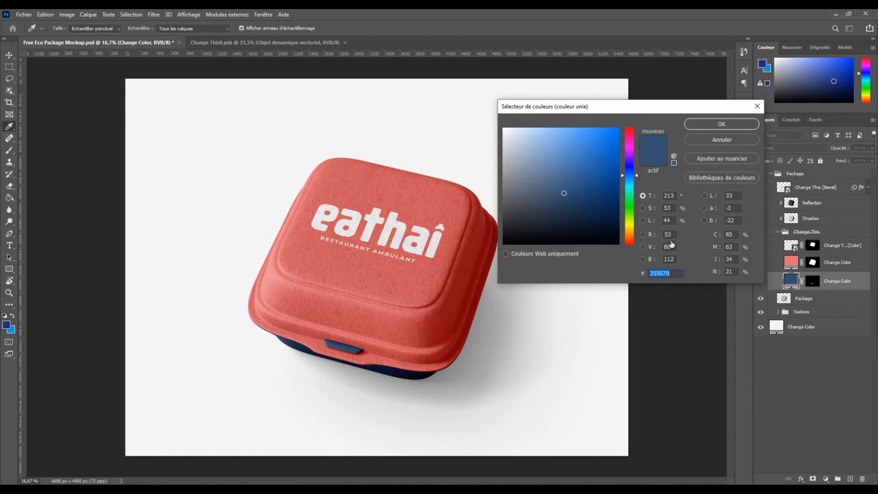
text(e56b6f)
click(710, 125)
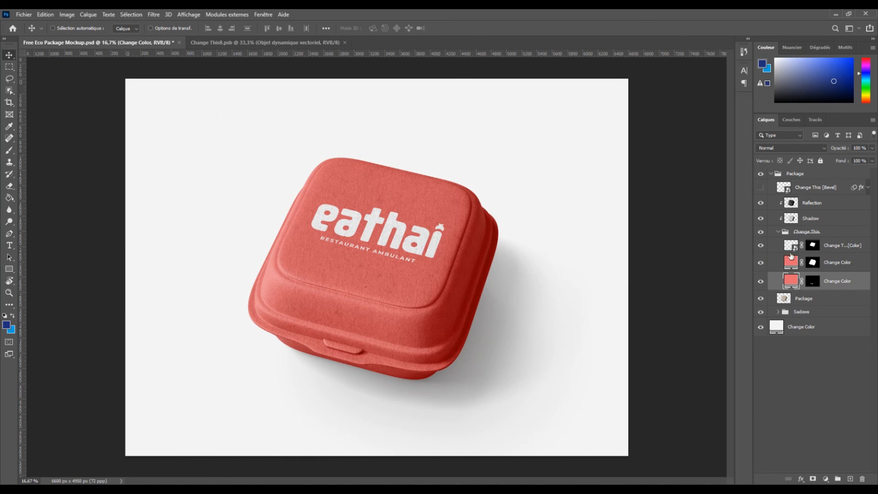
Set the background Change Color layer to the box's pink, e56b6f.
double_click(773, 327)
key(ctrl+v)
click(711, 120)
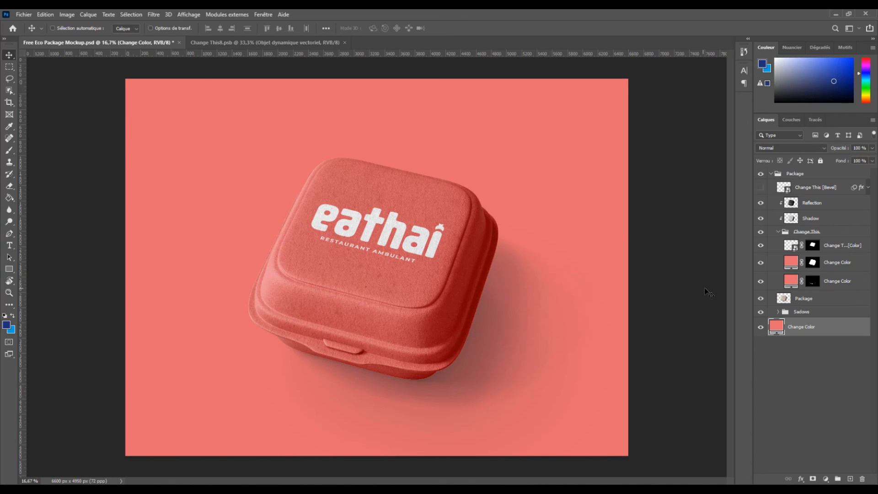
Compare the mockup with and without the Sadows group to examine the box's cast shadow.
click(809, 312)
click(760, 312)
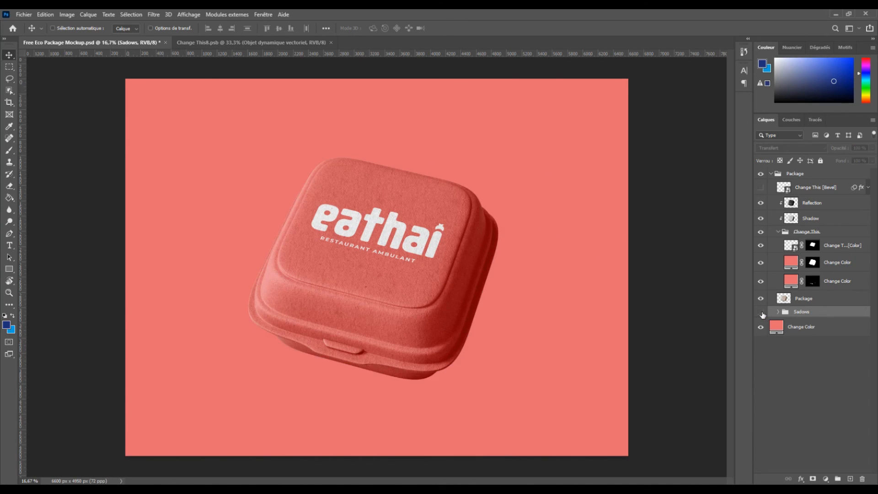
click(761, 313)
click(760, 312)
click(761, 313)
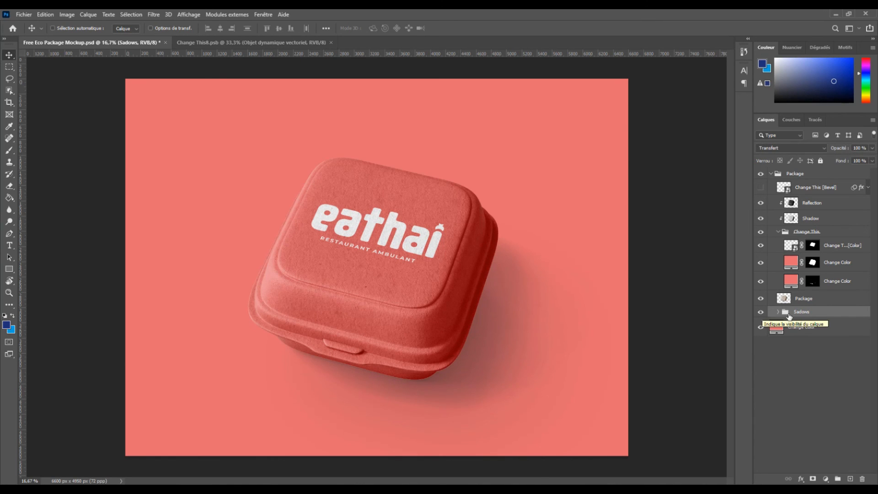
Try a stronger cast shadow with a duplicate of the Sadows group at 42% opacity, and delete the copy.
right_click(796, 313)
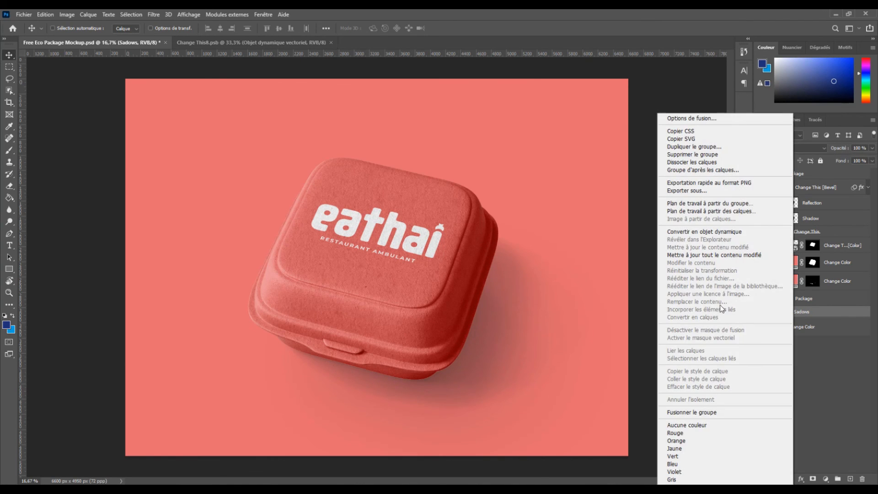
click(693, 146)
click(521, 140)
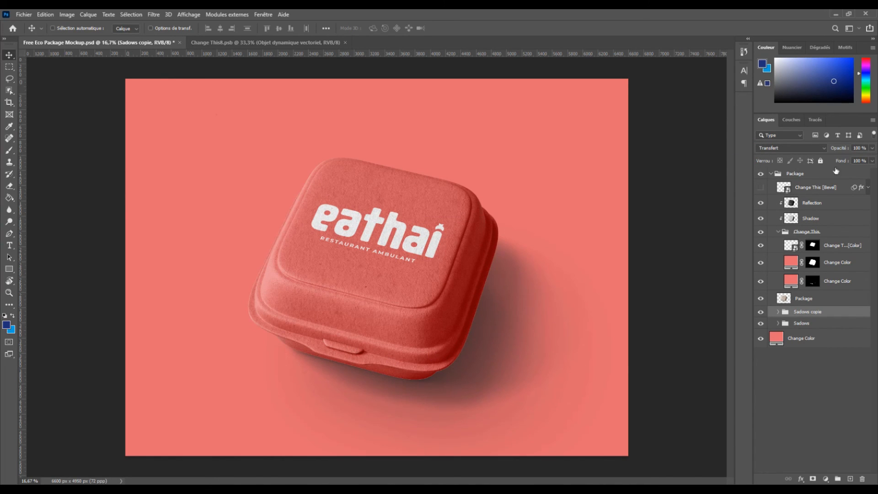
click(871, 147)
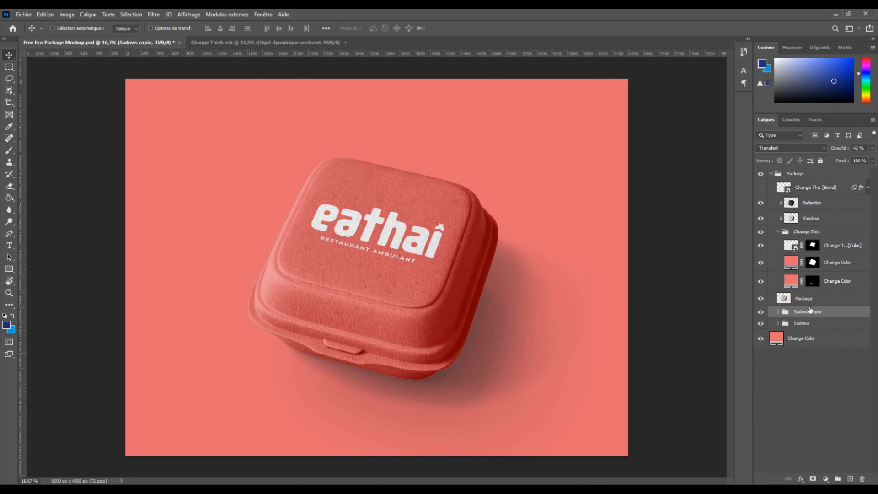
key(Delete)
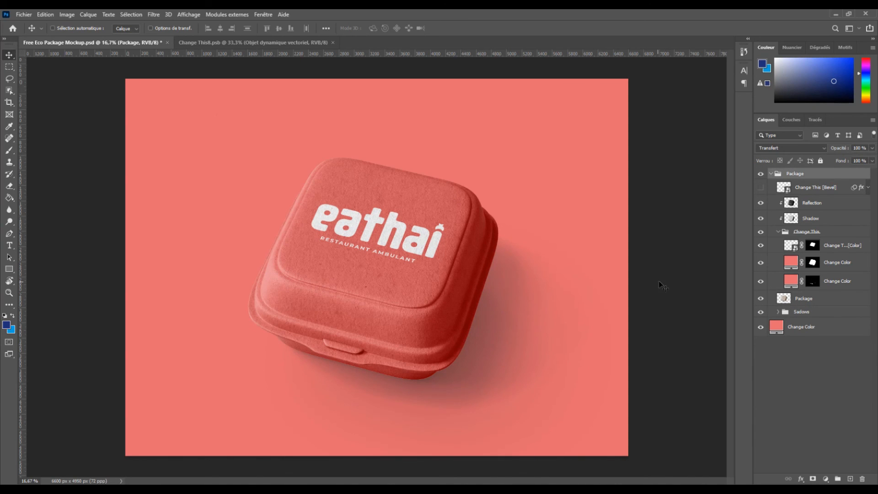
Compare the box with and without the Shadow and Reflection layers to examine what each contributes.
click(761, 218)
click(761, 219)
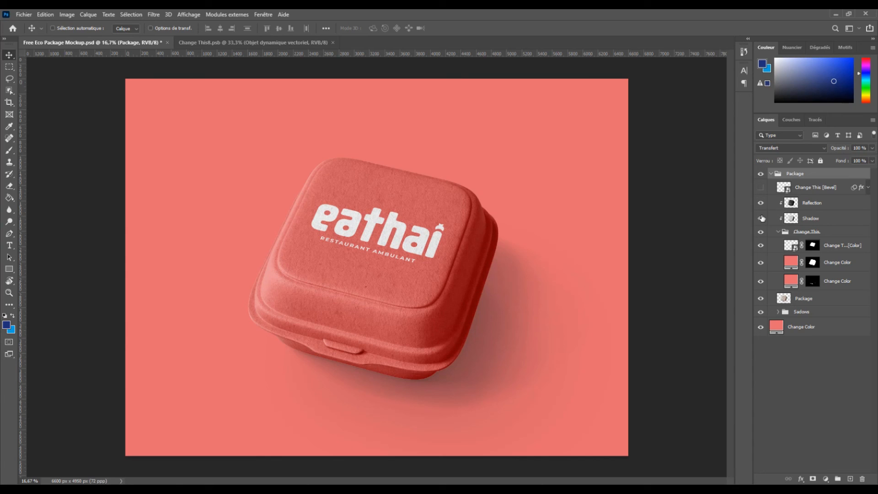
click(813, 218)
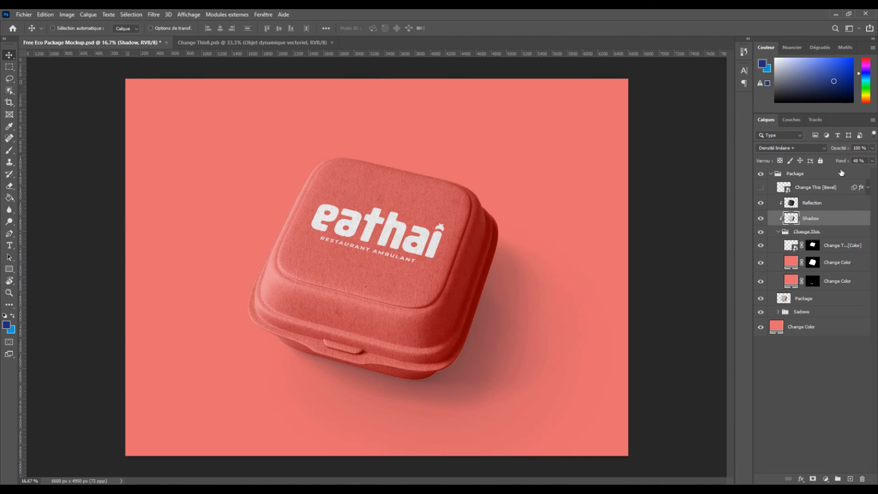
click(761, 204)
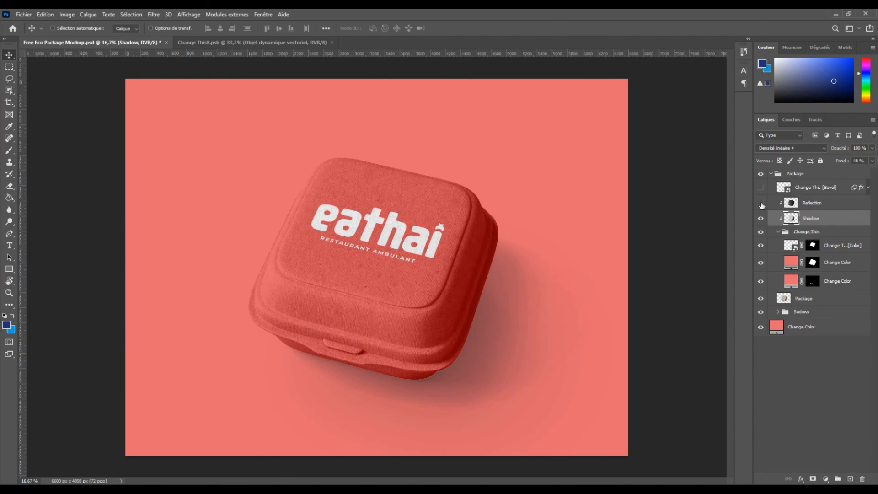
click(761, 204)
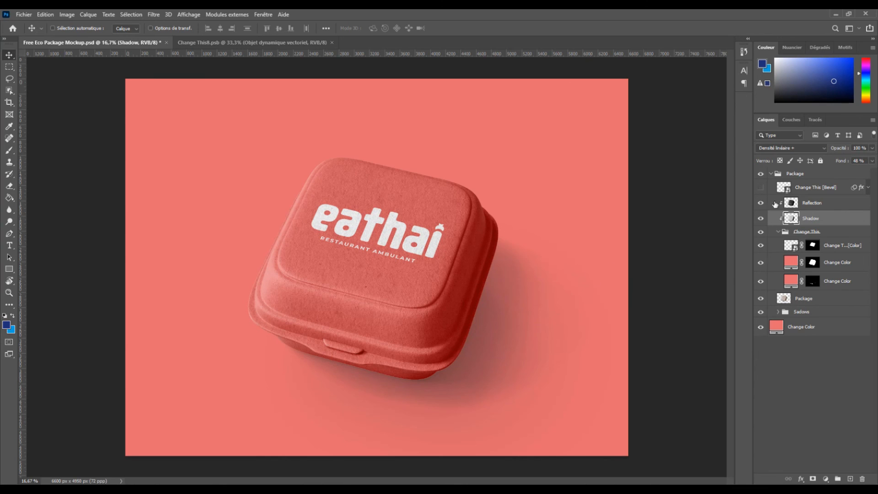
Set the Reflection layer's opacity to 50% and fine-tune the Shadow layer's fill.
click(807, 203)
click(871, 147)
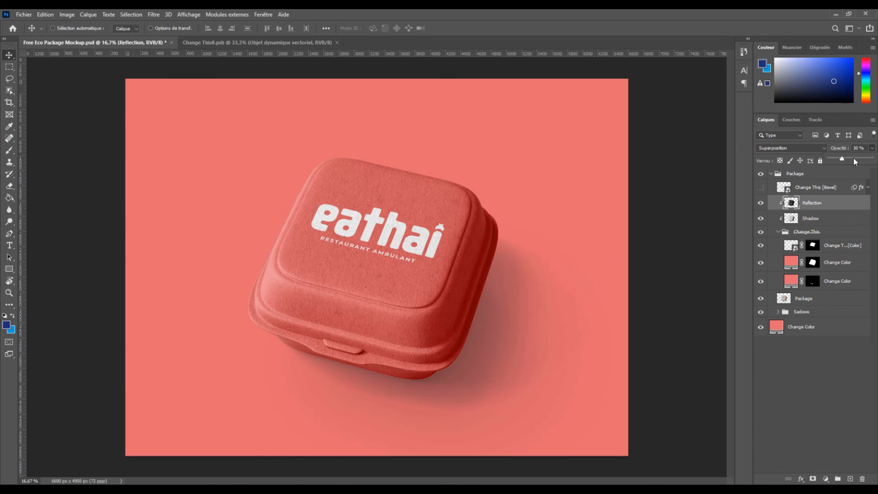
drag(853, 157, 847, 161)
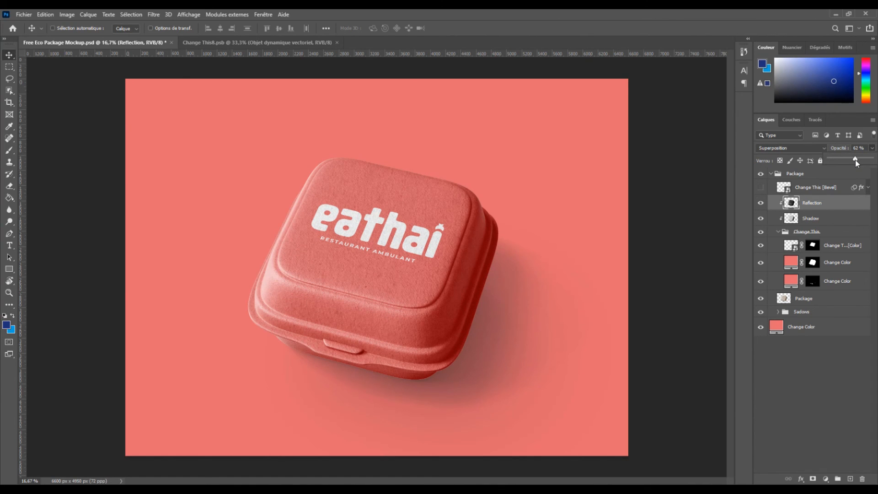
drag(850, 159, 850, 161)
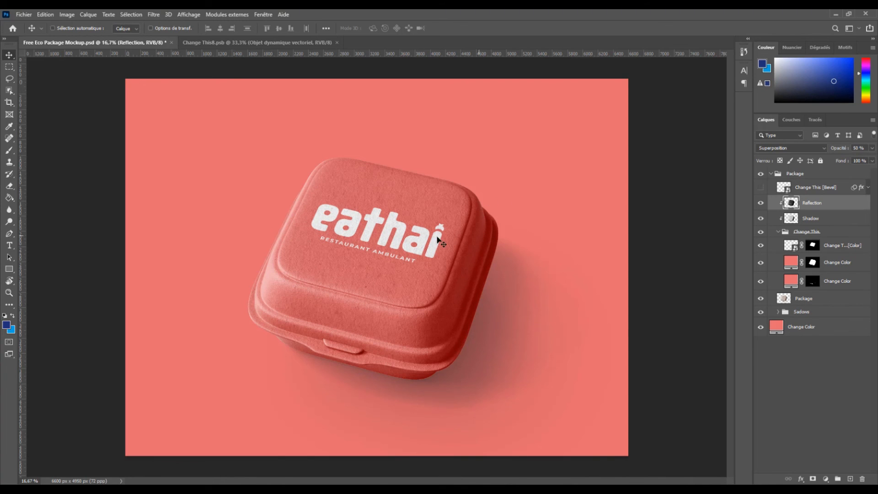
click(816, 220)
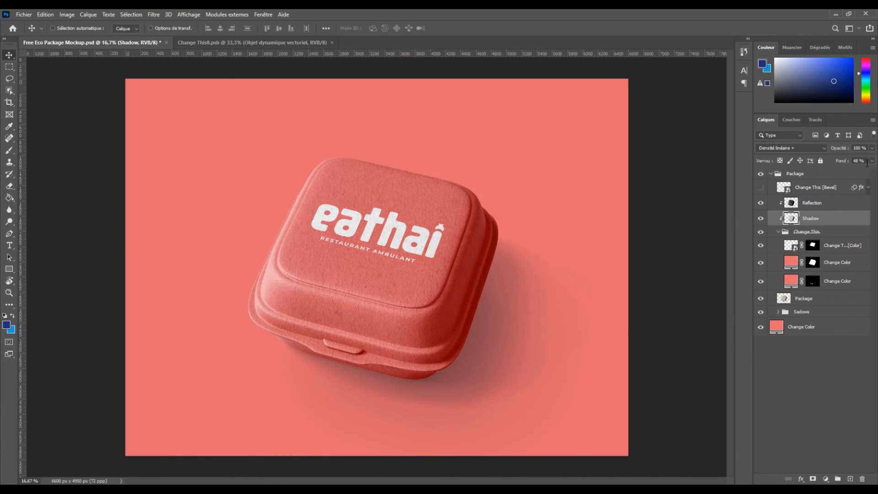
drag(849, 172, 853, 171)
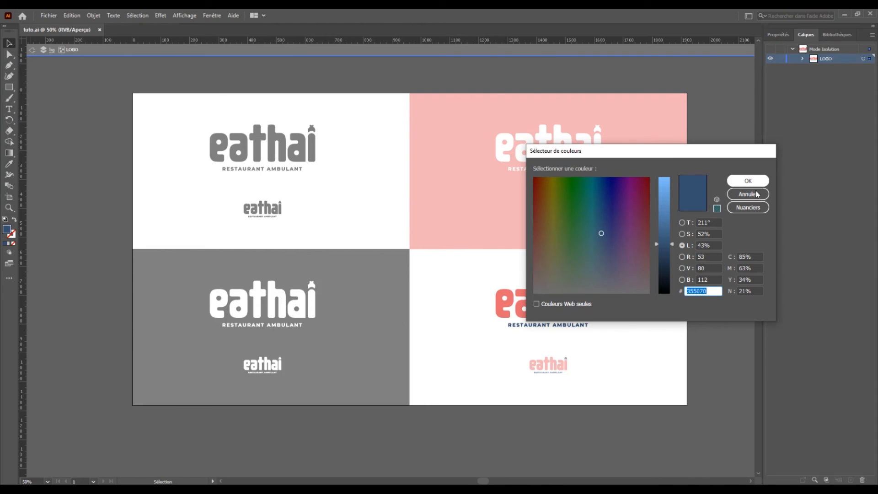
In Illustrator, dismiss the colour picker without changing the colour and leave the logo's isolation mode.
click(755, 194)
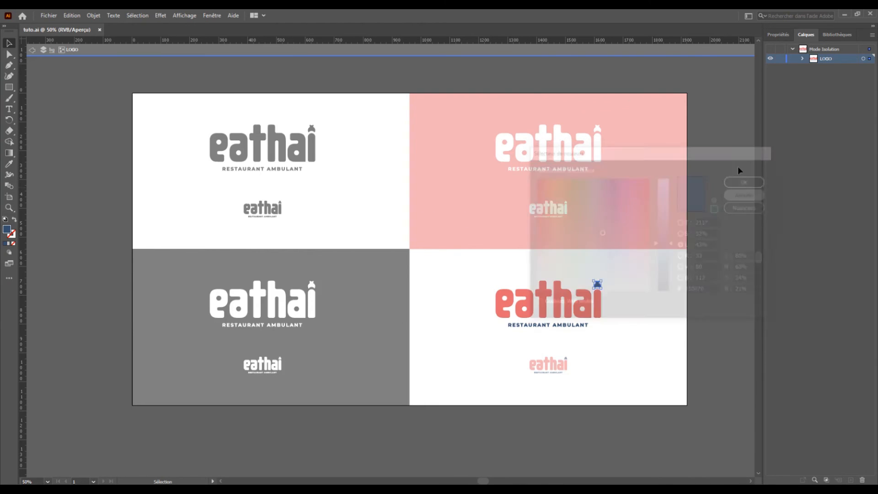
double_click(718, 141)
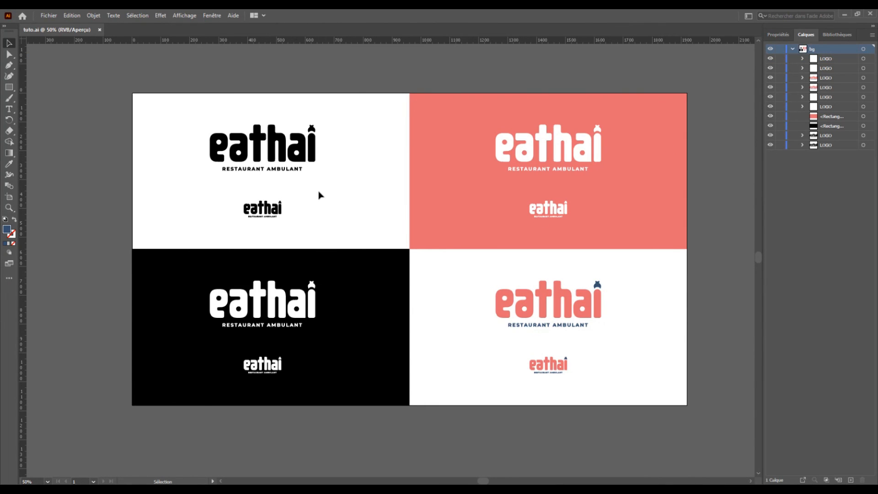